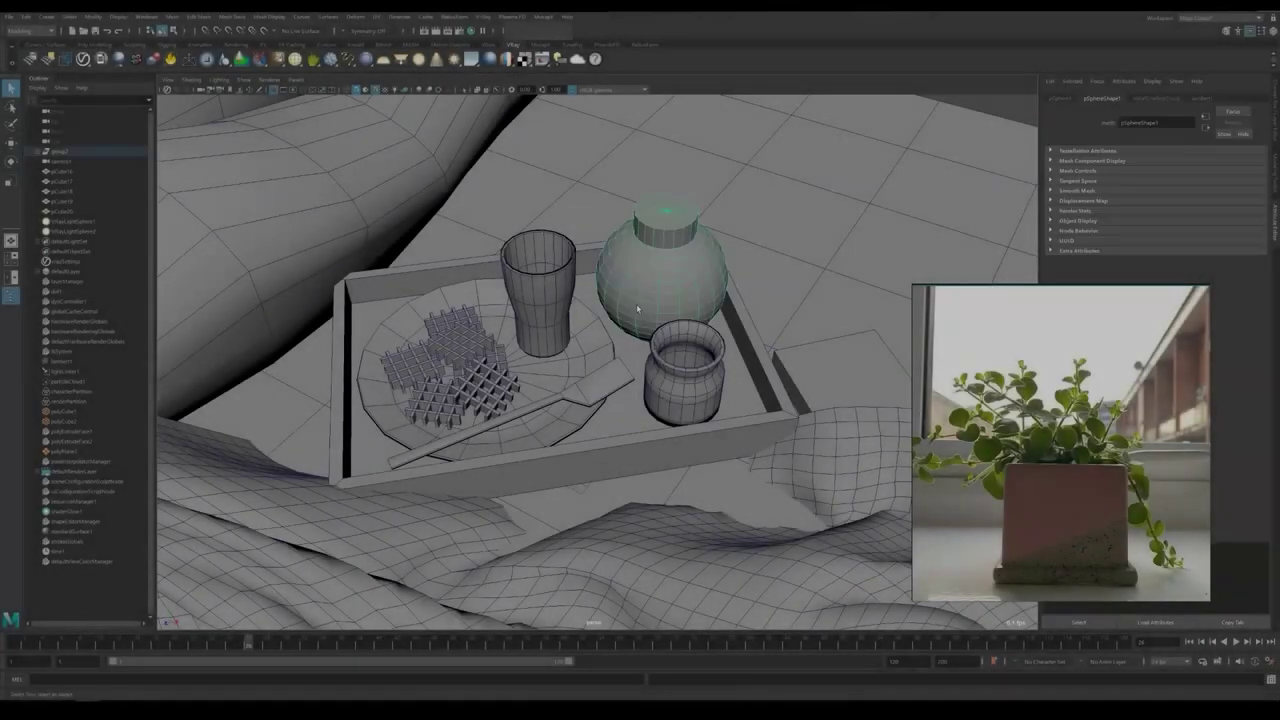
Export the selected round pot as an OBJ file into the OBJ folder
left_click(10, 17)
left_click(60, 156)
double_click(397, 341)
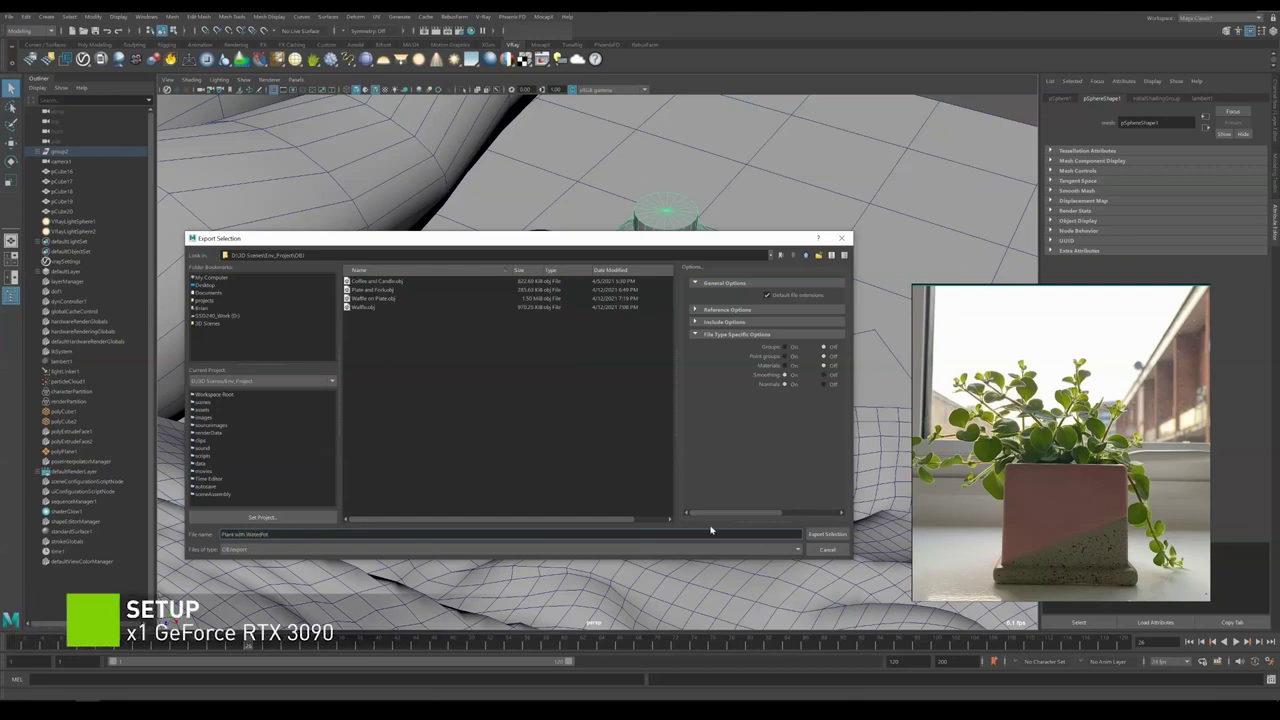
left_click(826, 533)
Start a new empty scene, import the exported pot OBJ, and frame it
left_click(9, 17)
left_click(30, 27)
left_click(9, 17)
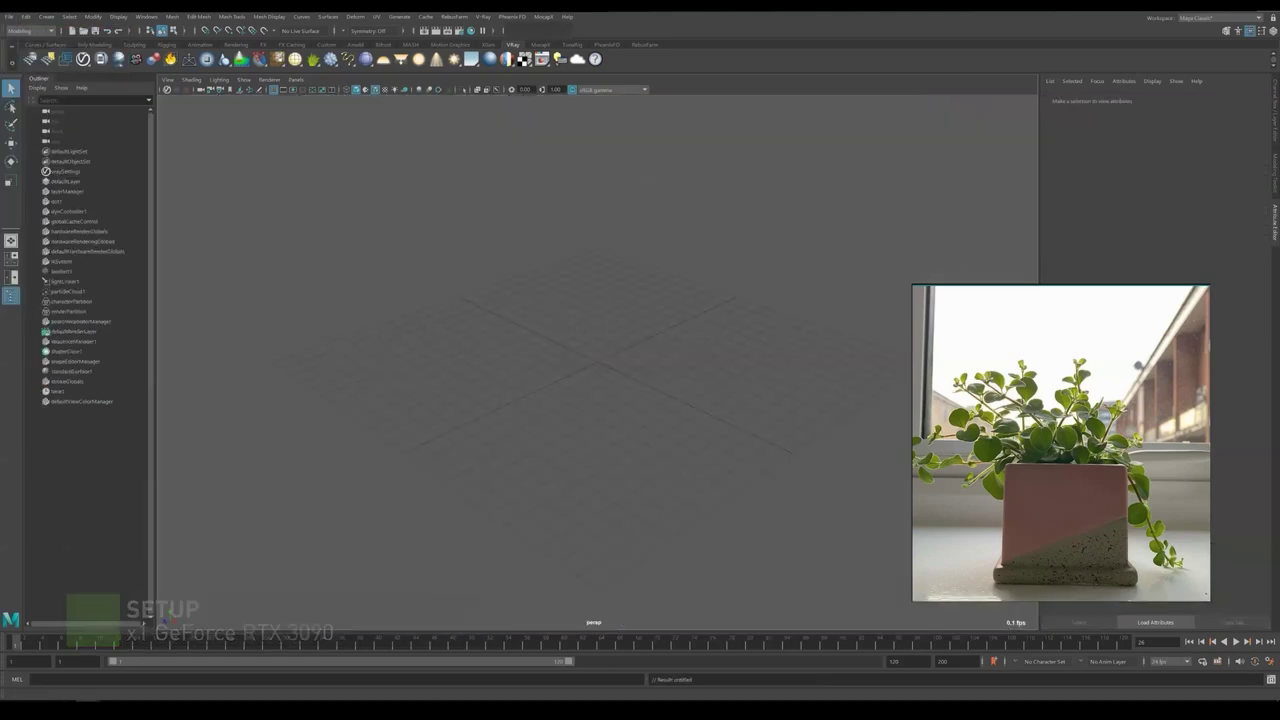
left_click(57, 128)
double_click(358, 342)
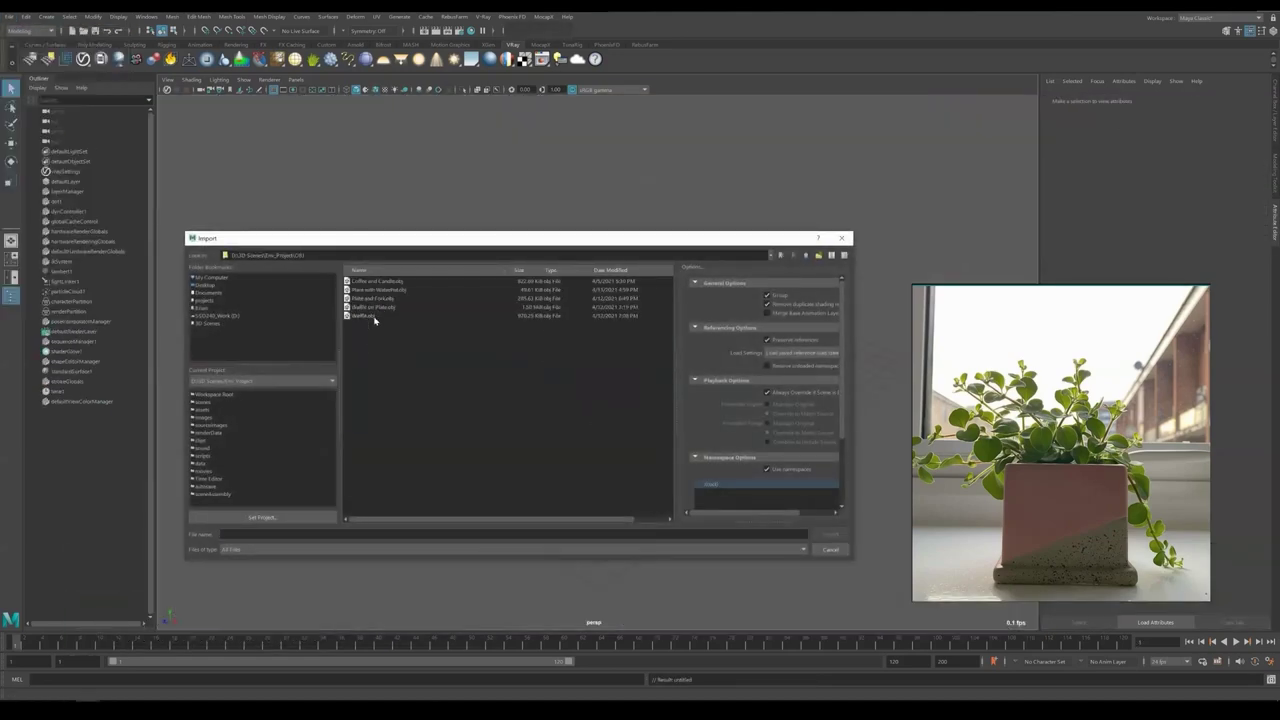
double_click(393, 291)
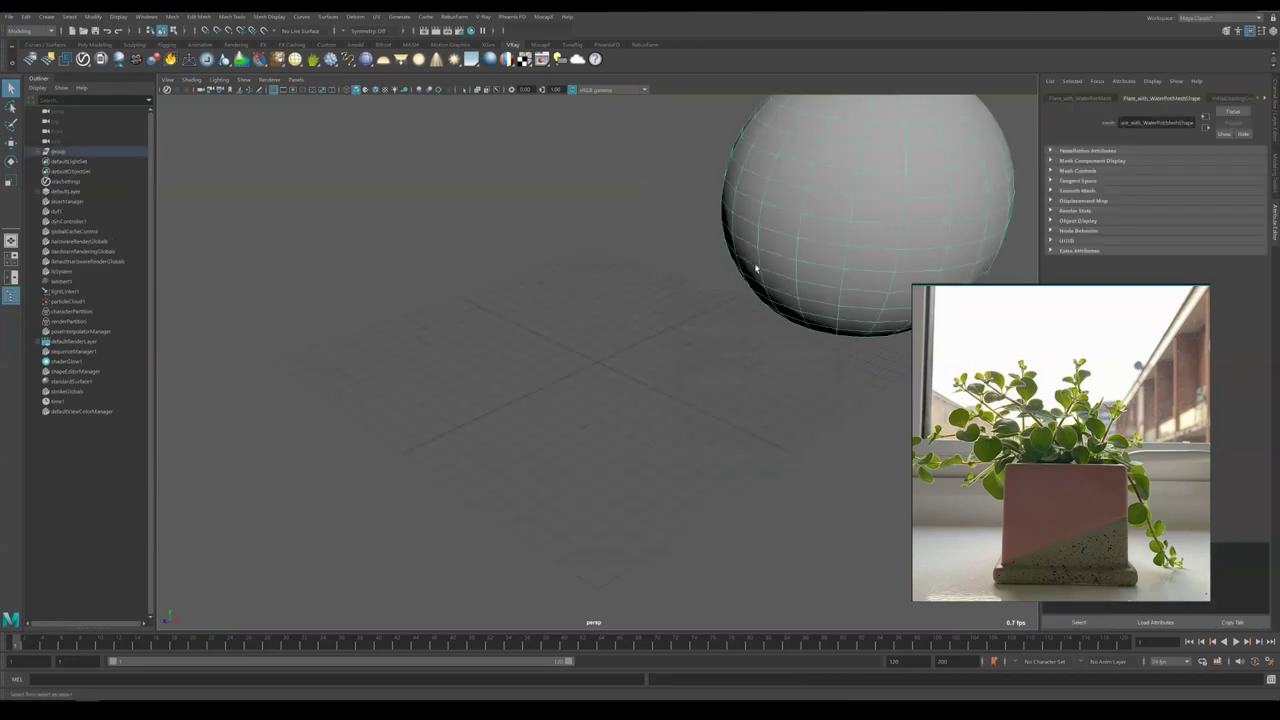
key("f")
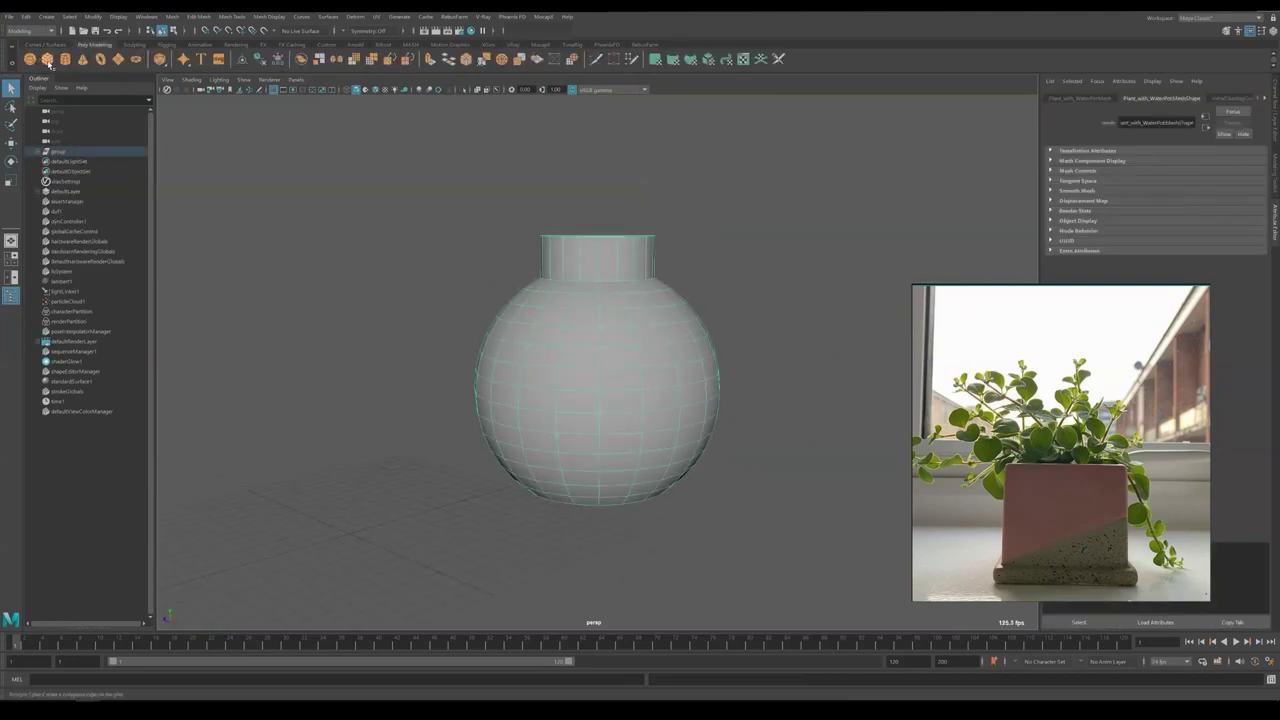
Create a new polygon sphere and frame it in the viewport
left_click(31, 59)
key("w")
left_click_drag(620, 240, 486, 228, "alt")
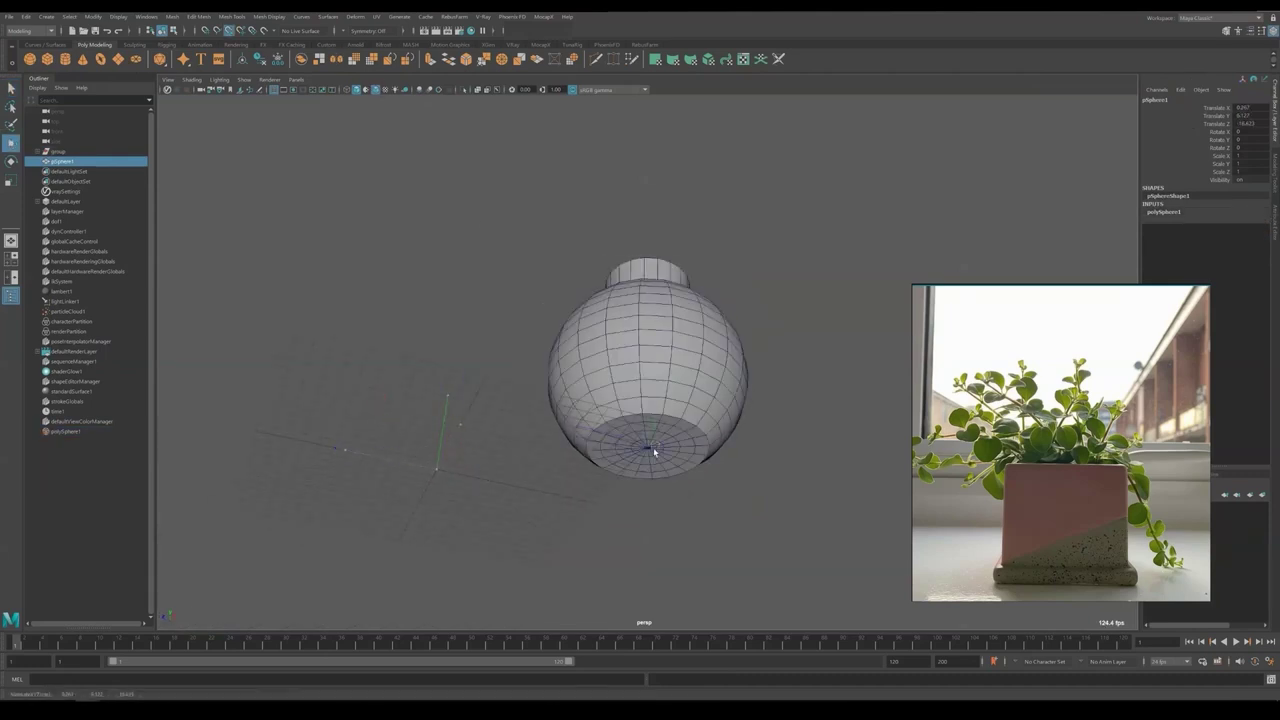
left_click_drag(653, 447, 629, 368, "alt")
key("f")
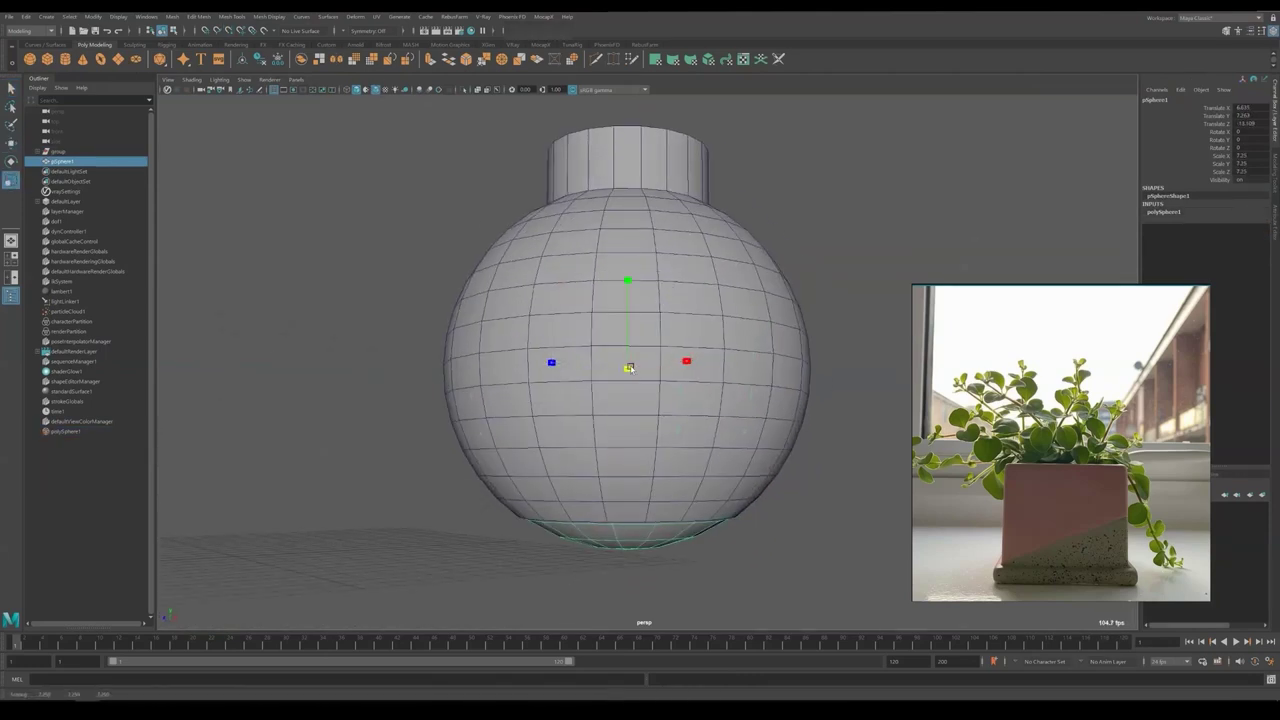
scroll(686, 414, "down", 2)
scroll(643, 380, "up", 6)
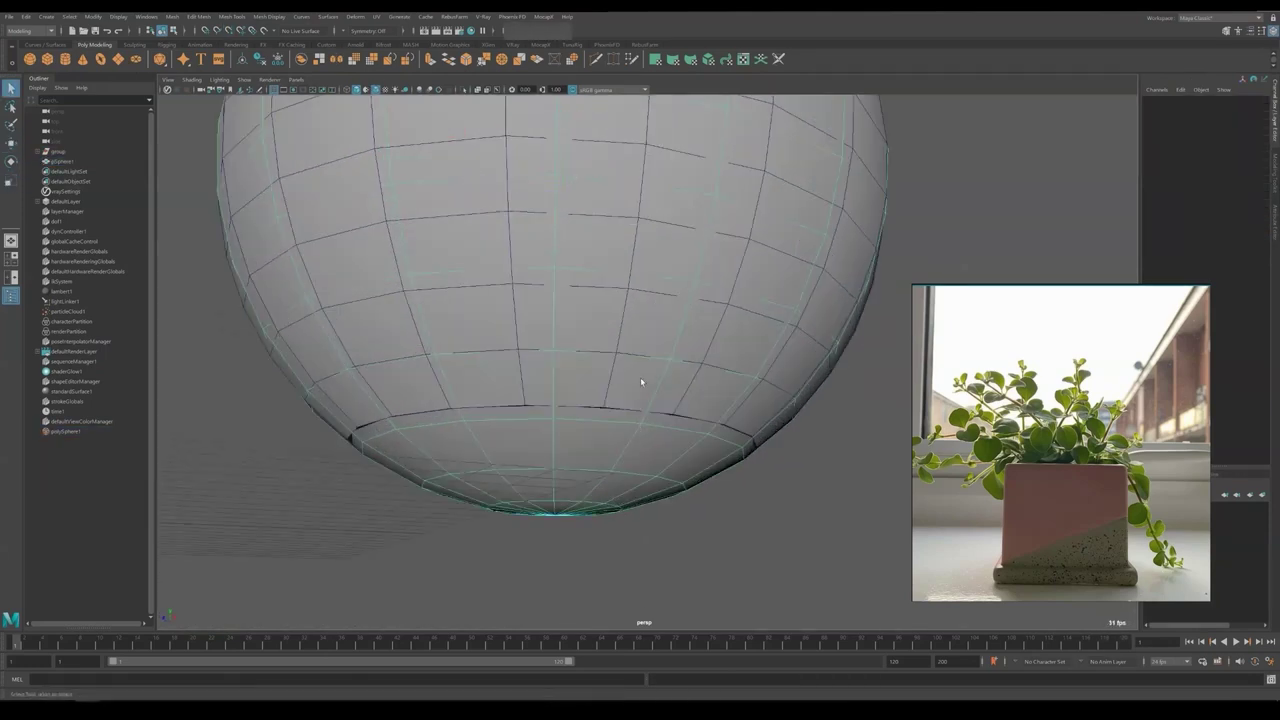
Insert an edge loop near the sphere's bottom and delete the bottom cap faces
right_click(555, 432, "shift")
right_click(655, 435, "shift")
left_click(651, 508)
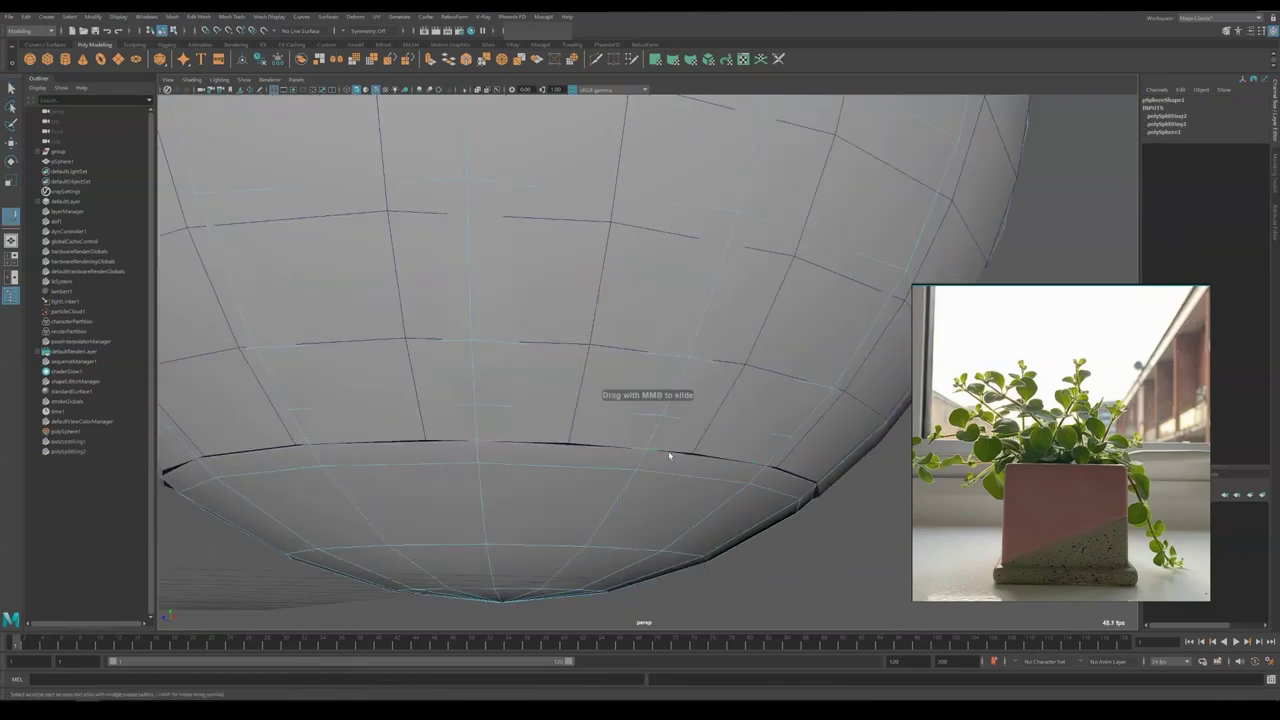
left_click_drag(651, 508, 640, 297, "alt")
key("Delete")
Insert an edge loop near the sphere's top, isolate it, and delete the top cap faces
scroll(702, 313, "up", 3)
key("4")
right_click(701, 313, "shift")
left_click(681, 360)
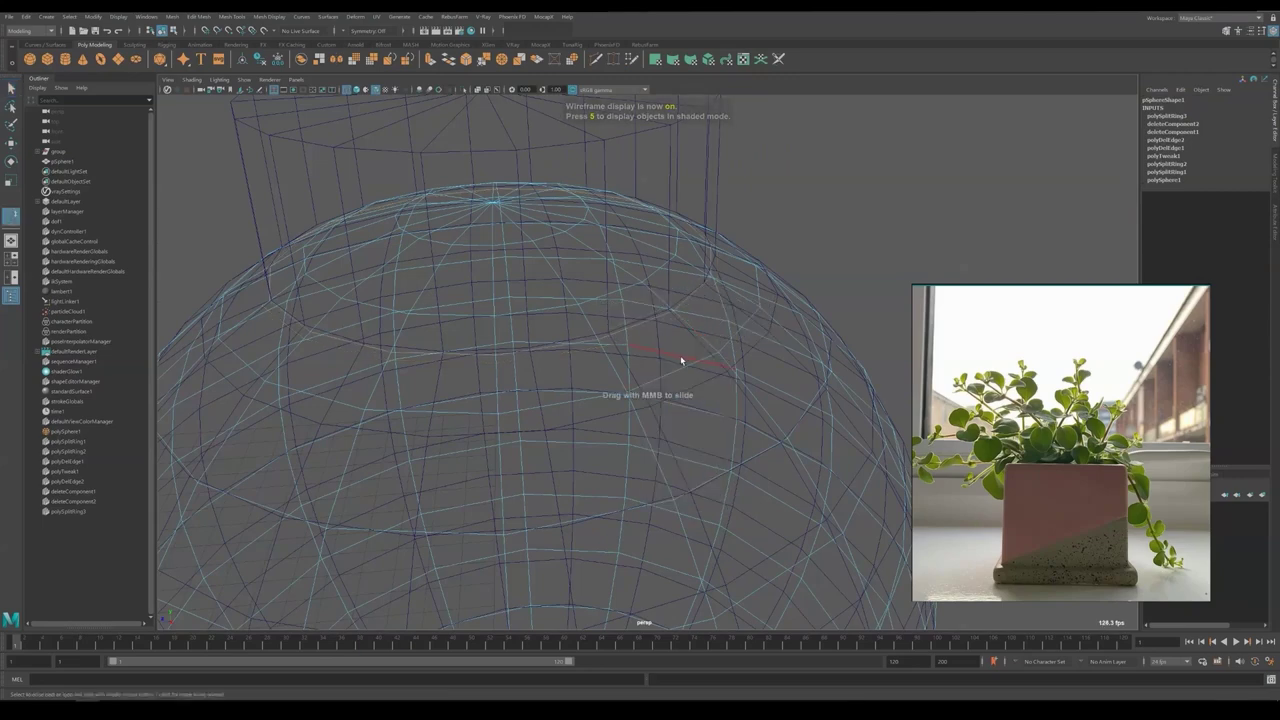
left_click(640, 309)
key("5")
key("ctrl+1")
scroll(638, 320, "down", 3)
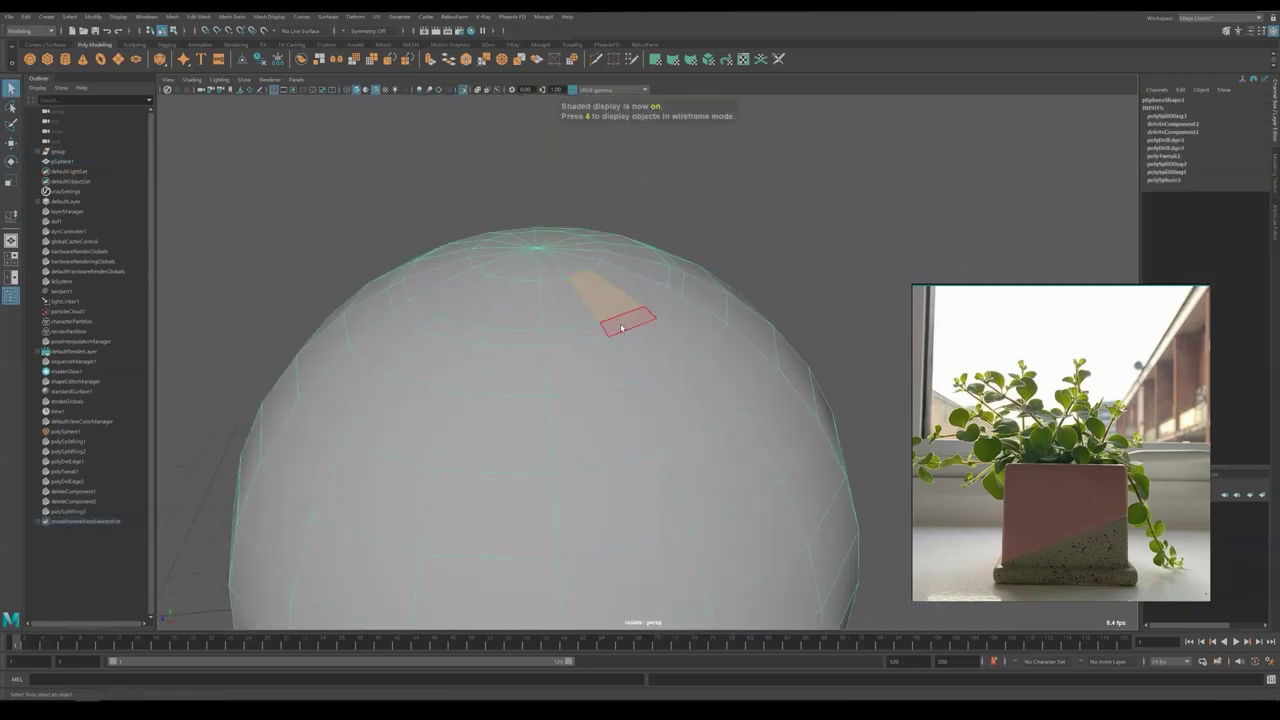
key("Delete")
Extrude the top opening's border upward into a neck
double_click(638, 324)
key("ctrl+e")
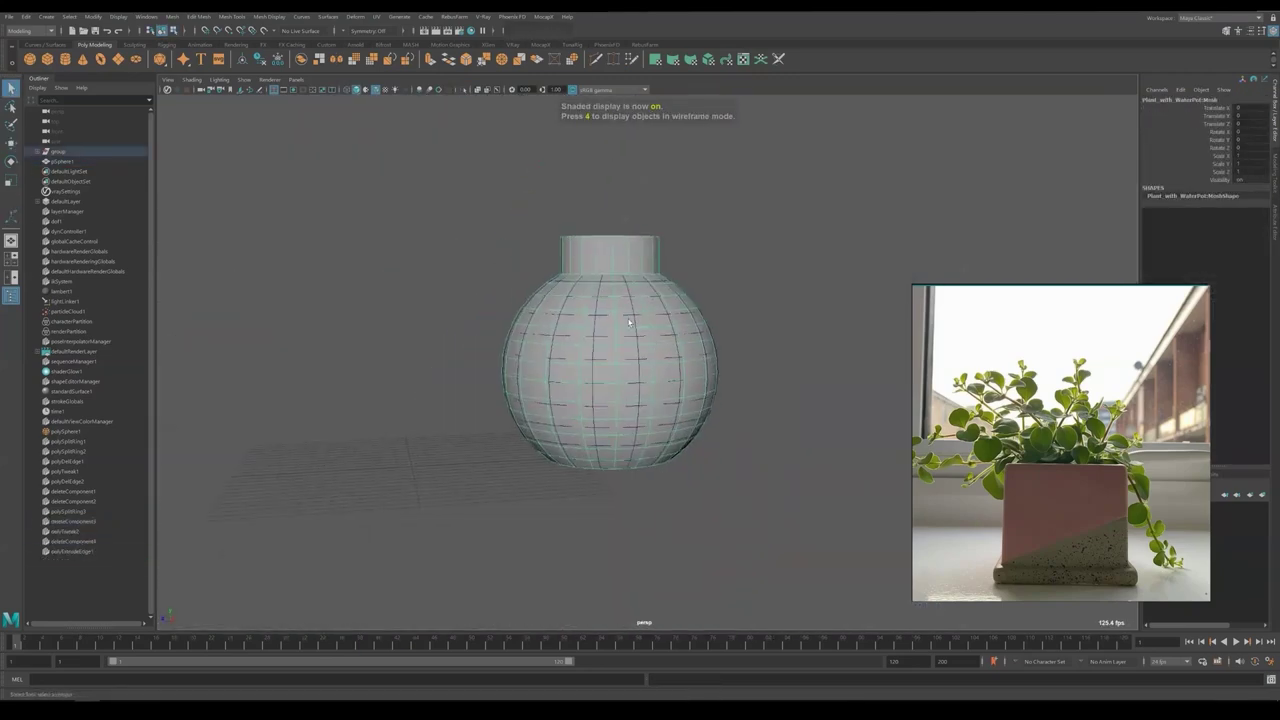
left_click_drag(620, 300, 640, 330, "alt")
scroll(640, 330, "down", 2)
Fill the bottom hole with a poked cap, then delete those cap faces
right_click(614, 286, "shift")
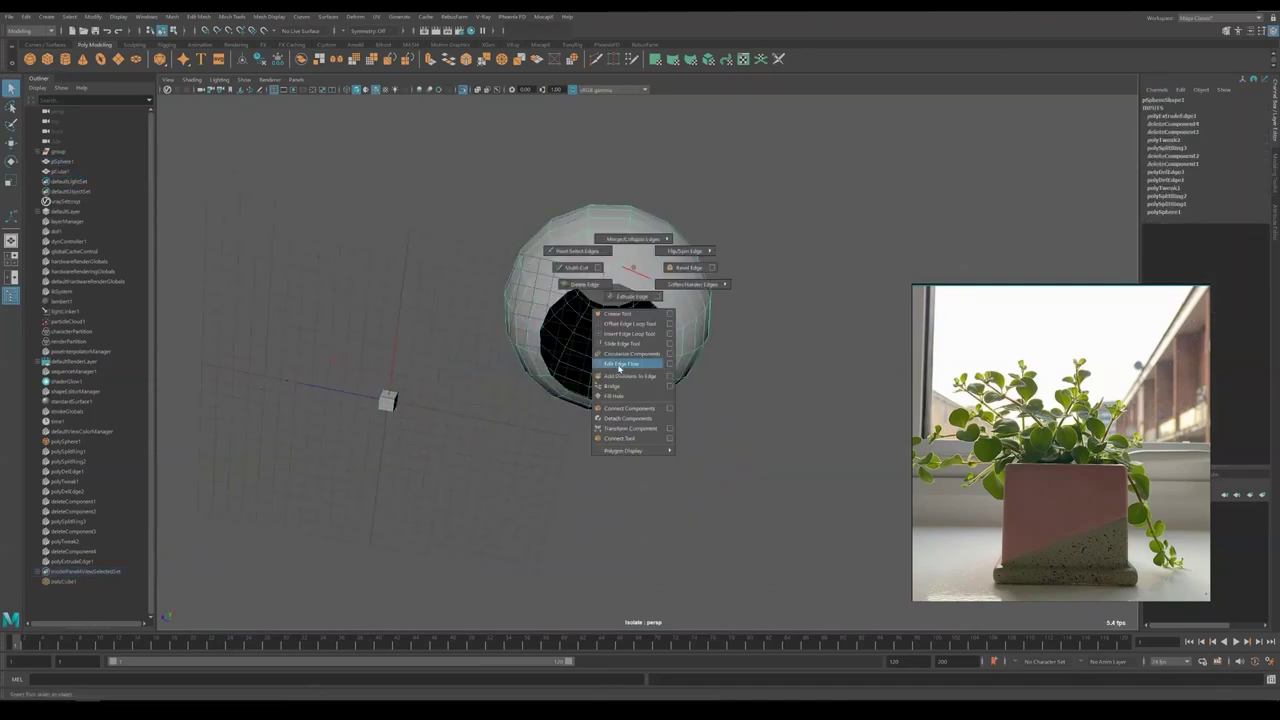
left_click(636, 315)
scroll(636, 315, "up", 5)
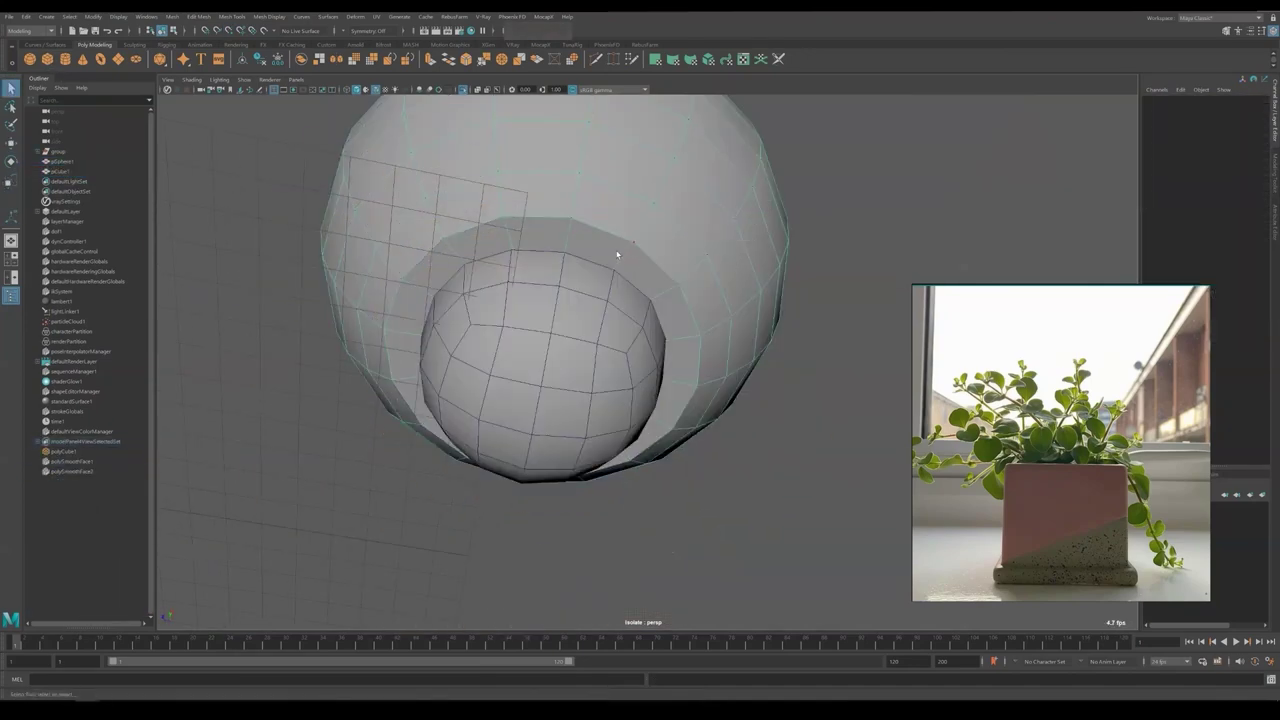
key("Delete")
Bridge the inner and outer bottom openings and insert an edge loop around the base
left_click_drag(573, 290, 568, 367, "alt")
left_click(199, 16)
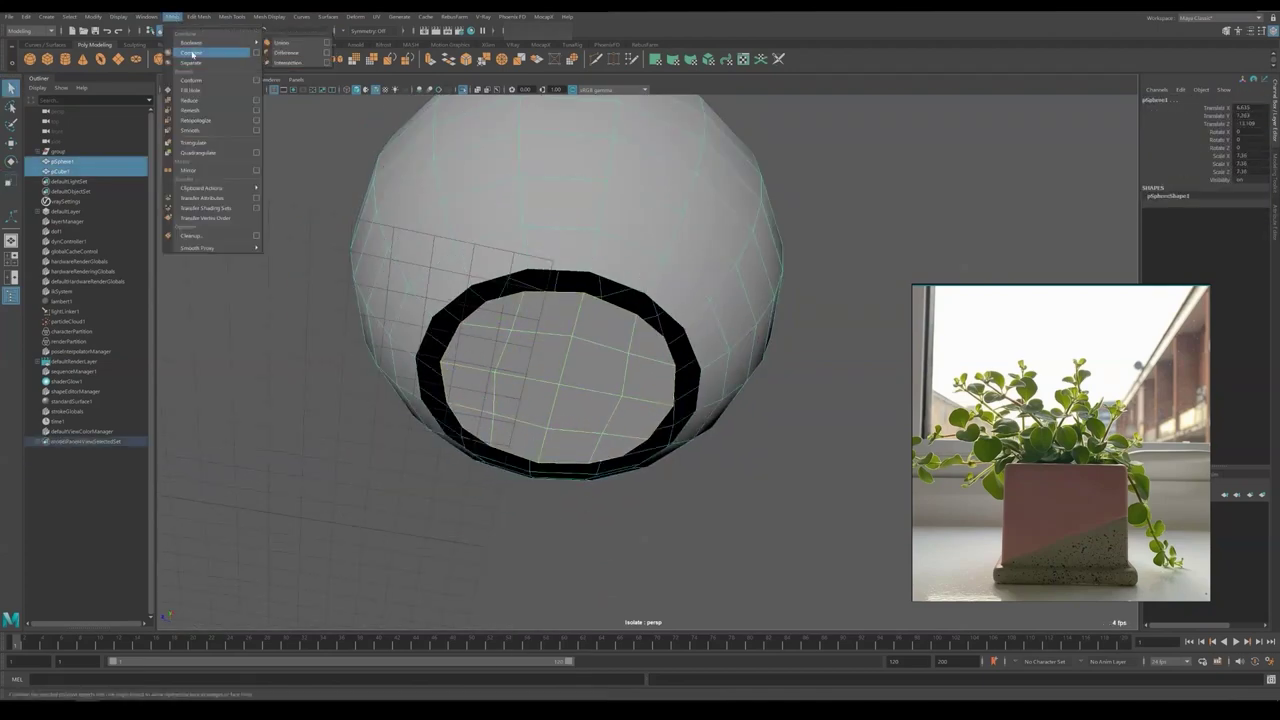
left_click(215, 55)
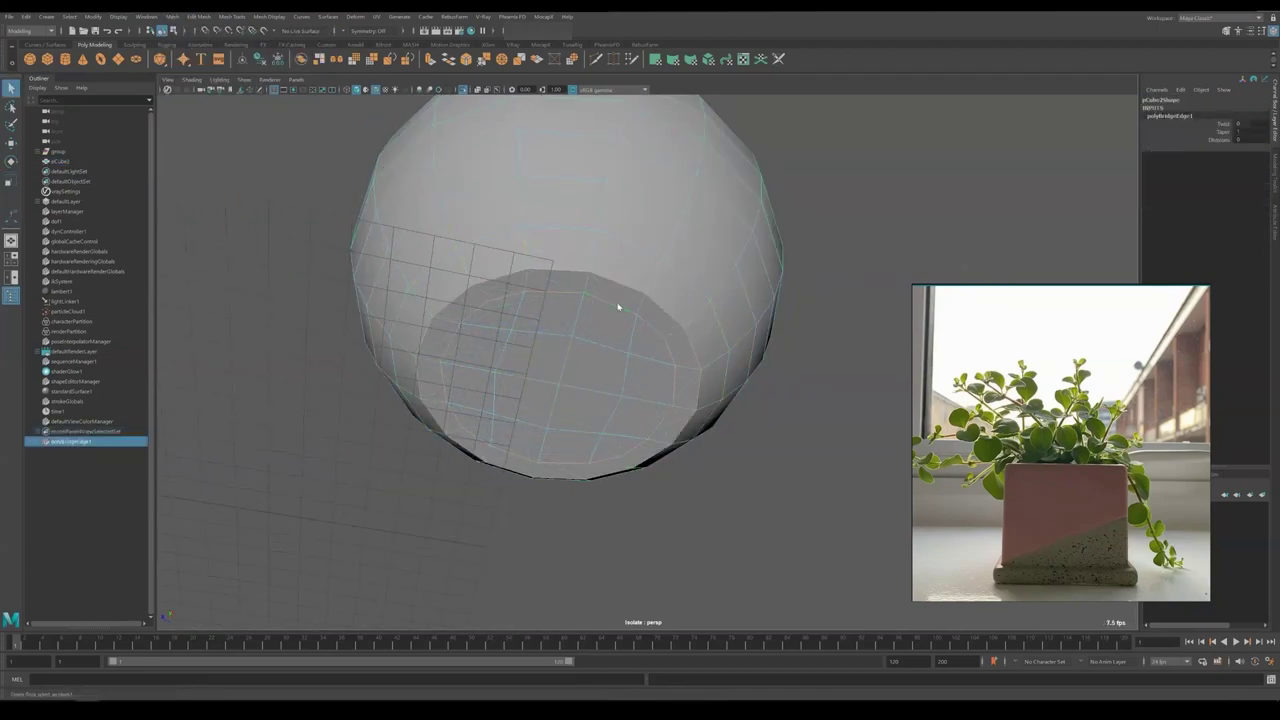
left_click_drag(618, 307, 640, 391, "alt")
right_click_drag(629, 294, 634, 375, "shift")
left_click(502, 332)
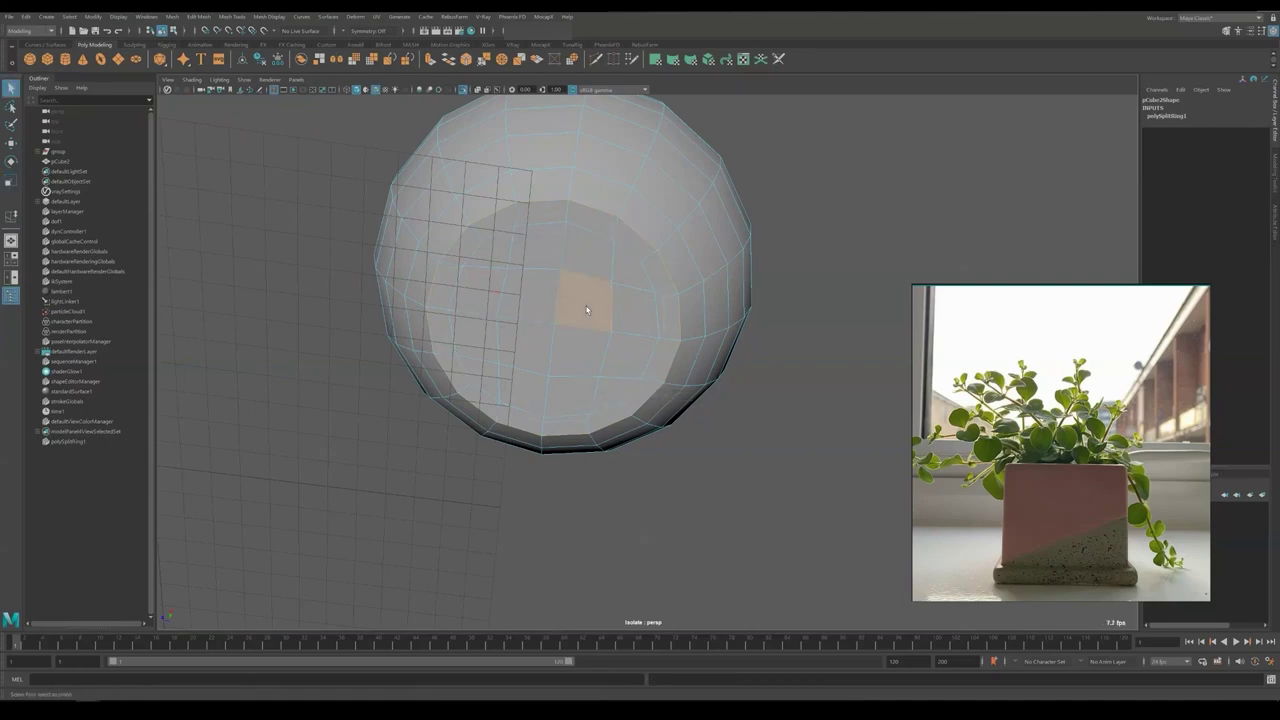
Delete the bottom cap faces of the bridged base and return to object selection
left_click_drag(547, 326, 671, 363, "alt")
scroll(671, 370, "up", 4)
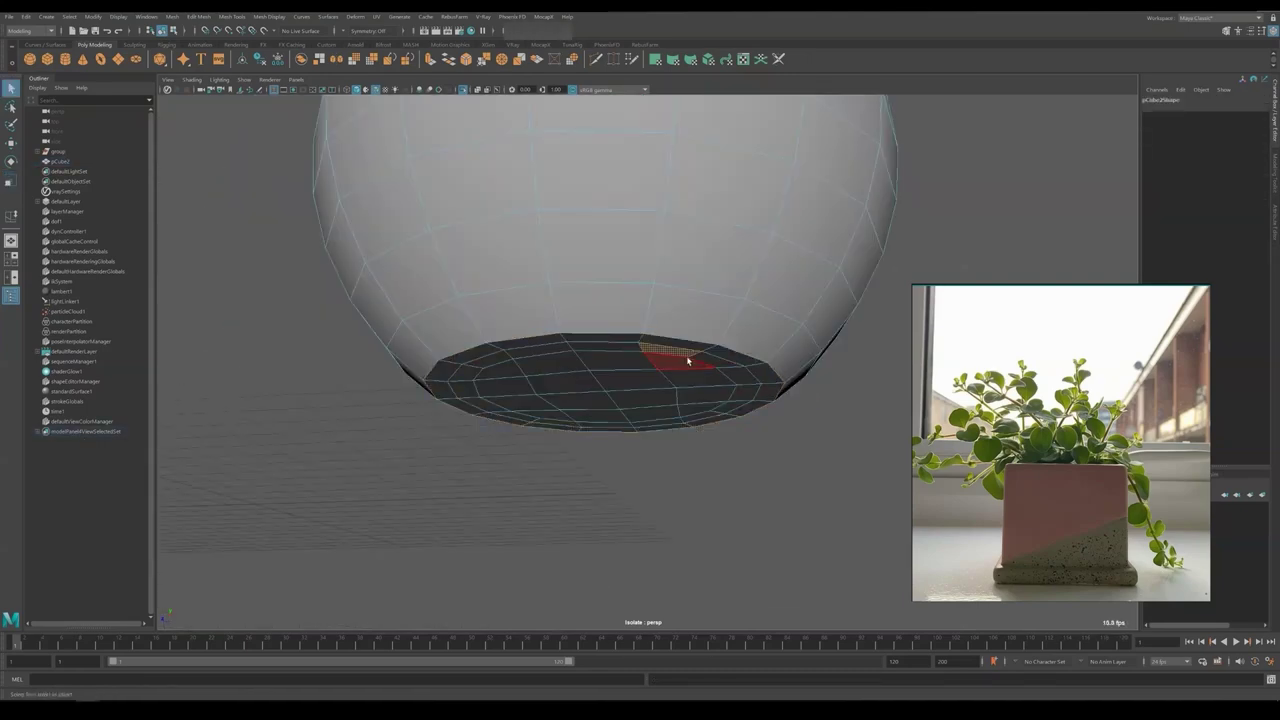
left_click(632, 388)
key("Delete")
key("F8")
Select the vase and pick its neck faces
scroll(760, 343, "down", 5)
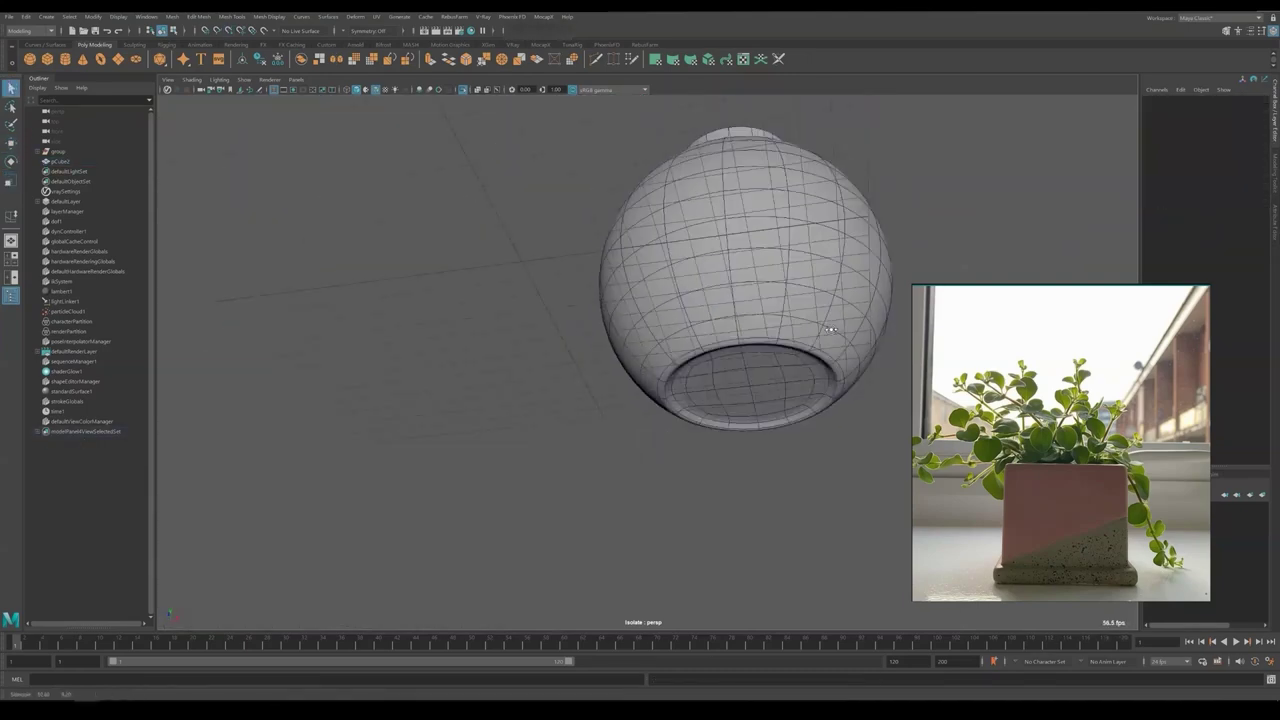
left_click_drag(760, 343, 663, 356, "alt")
left_click(651, 360)
scroll(657, 397, "up", 3)
right_click_drag(700, 405, 690, 440)
Extract the neck faces as a separate piece and undo the edge extrusion
right_click_drag(657, 337, 720, 330, "shift")
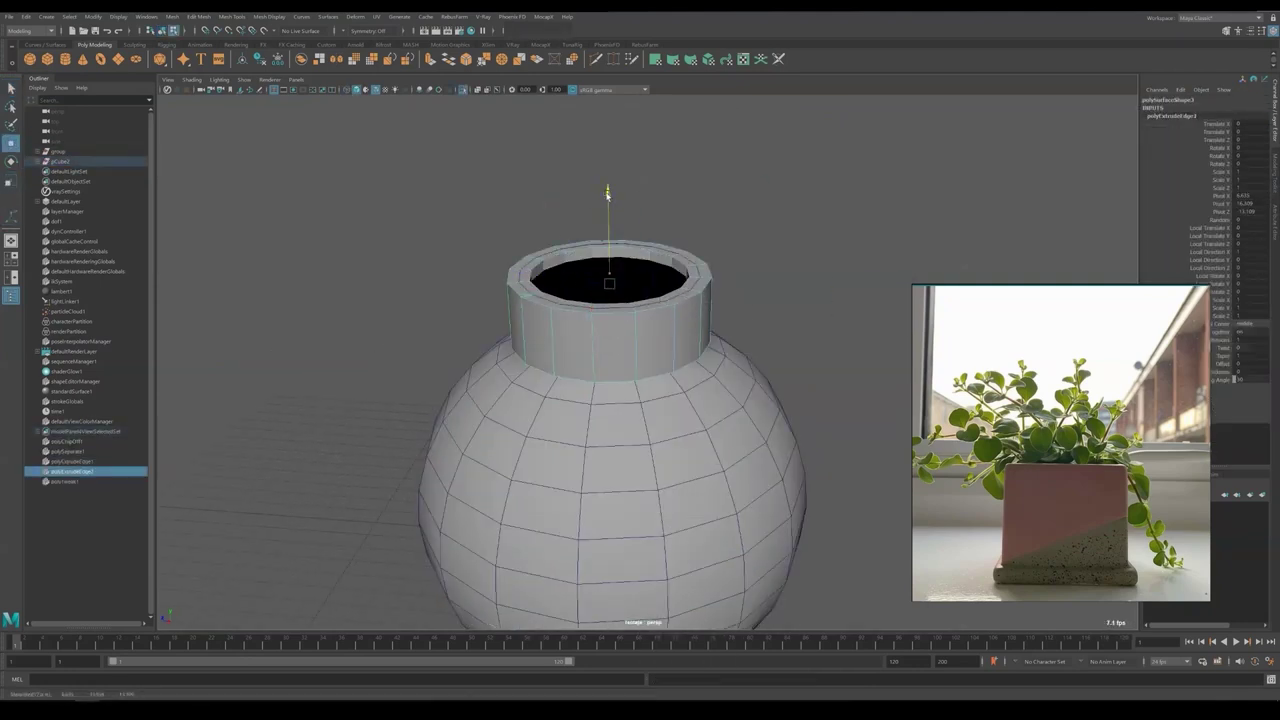
key("ctrl+z")
left_click_drag(607, 193, 669, 358, "alt")
Bevel the rim edges with a reduced offset to form a thin lip
key("ctrl+b")
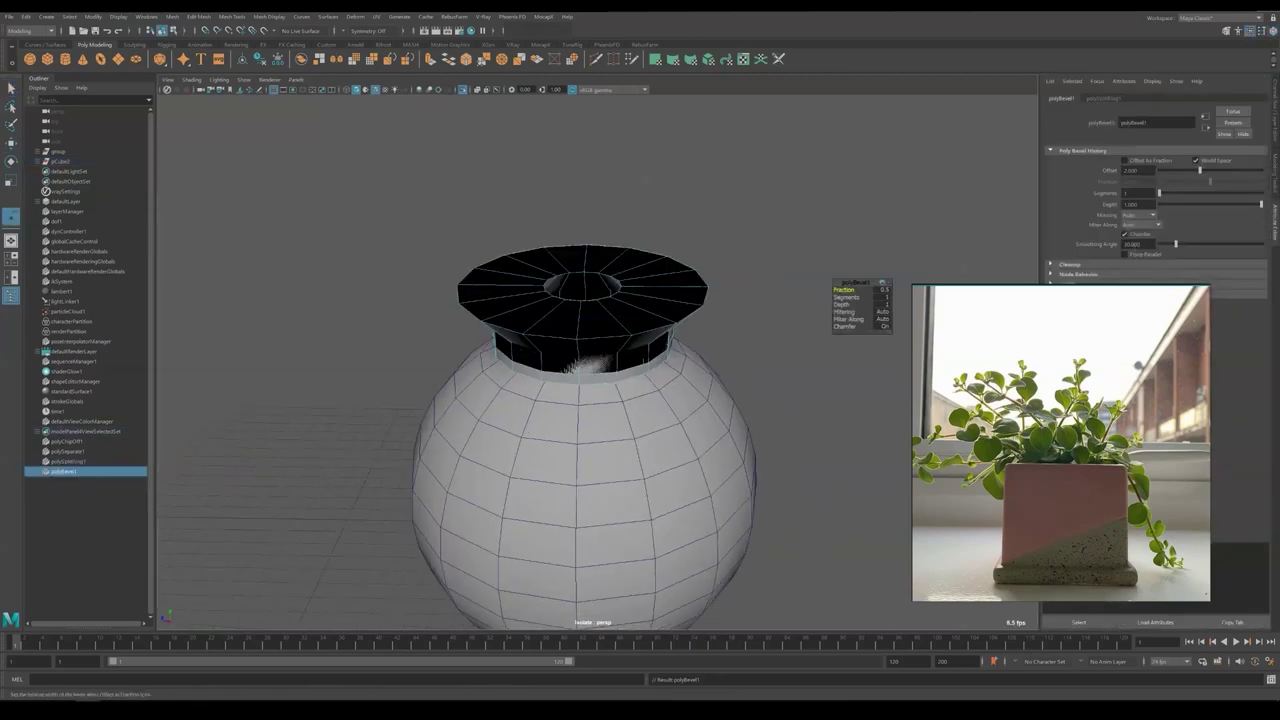
left_click_drag(1200, 171, 1170, 180)
left_click(851, 272)
Inspect the bevelled vase in wireframe and shaded views, then show the whole scene
scroll(851, 272, "down", 3)
scroll(720, 349, "up", 5)
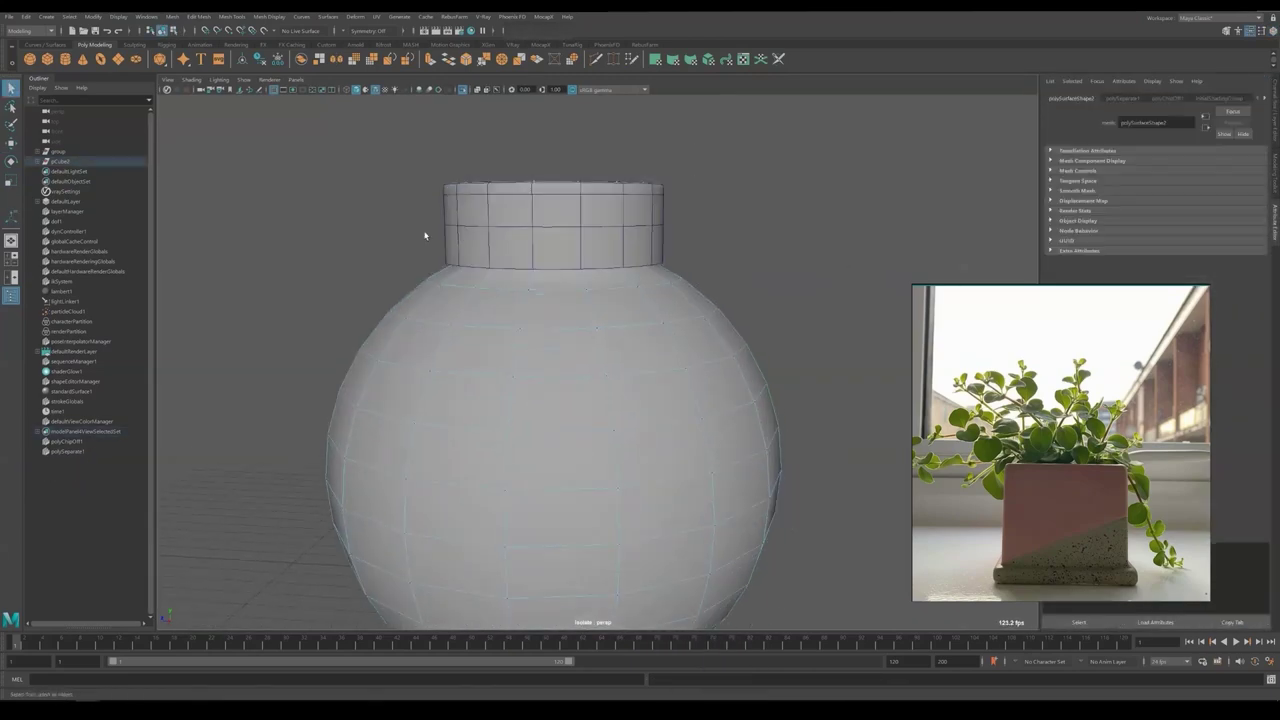
key("4")
key("5")
mouse_move(720, 349)
left_mouse_down("alt")
mouse_move(695, 413)
mouse_move(622, 329)
mouse_move(660, 330)
left_mouse_up("alt")
left_click(695, 413)
key("ctrl+1")
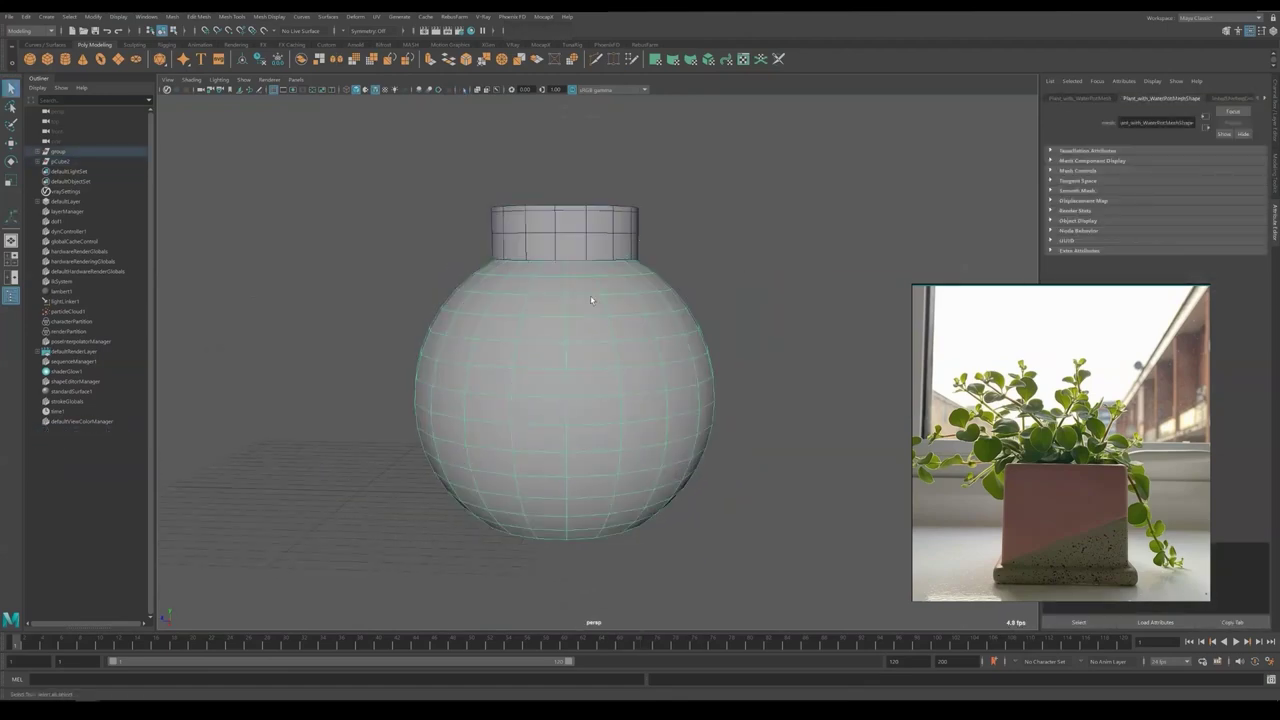
Select the vase group, isolate it again, and bring up the polygon face tools
left_click(569, 292)
key("ctrl+1")
key("4")
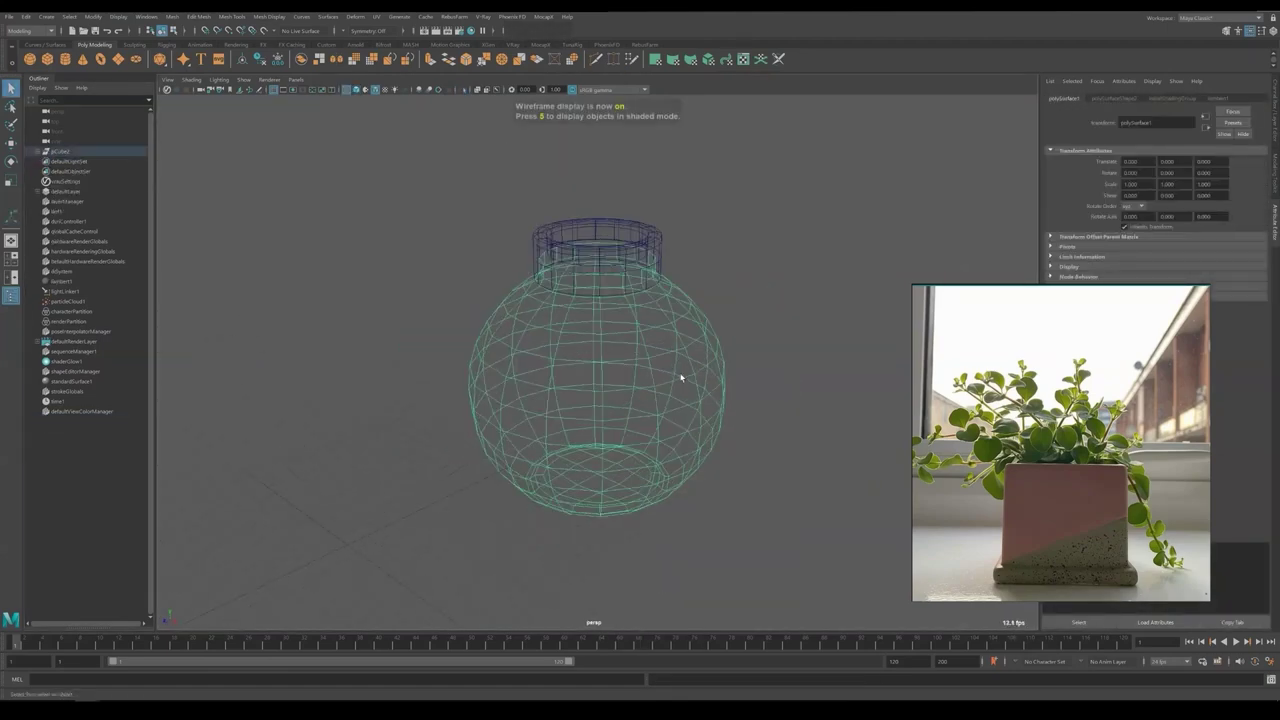
key("5")
scroll(680, 380, "up", 2)
right_click_drag(681, 302, 676, 345, "shift")
Extrude the vase shell to give it wall thickness, then deselect it
left_click_drag(834, 293, 832, 294)
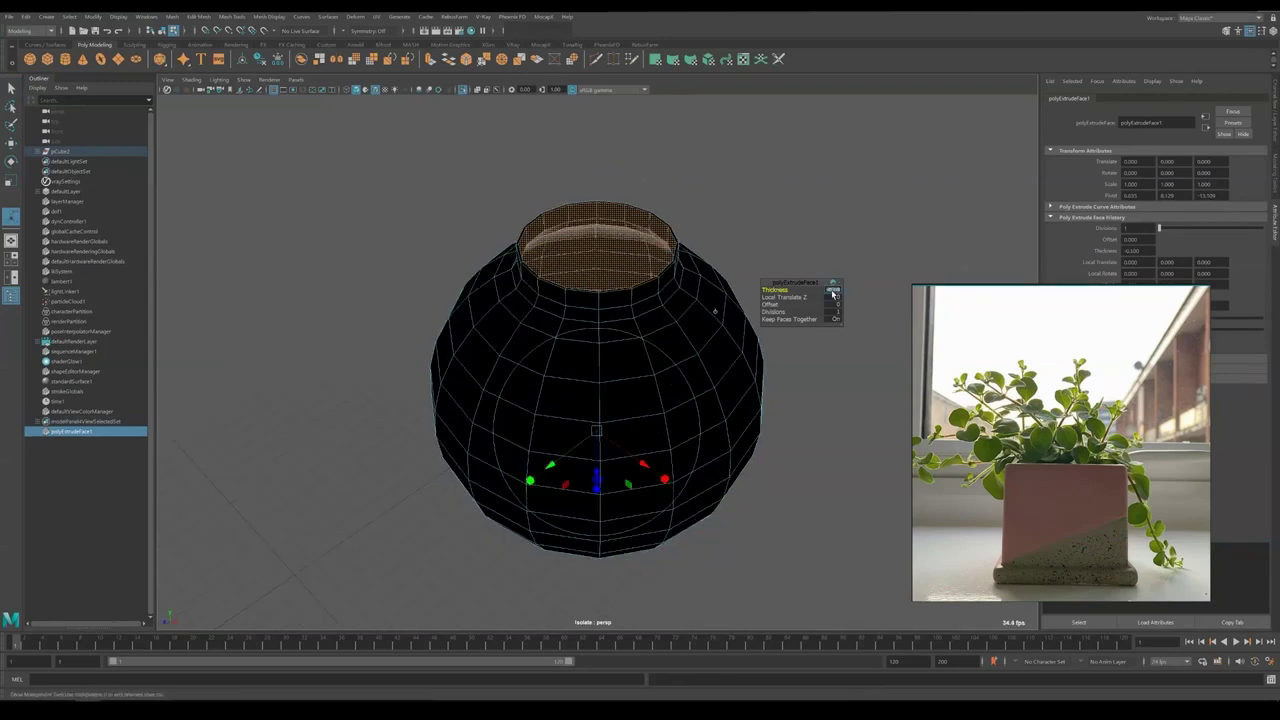
key("q")
key("F8")
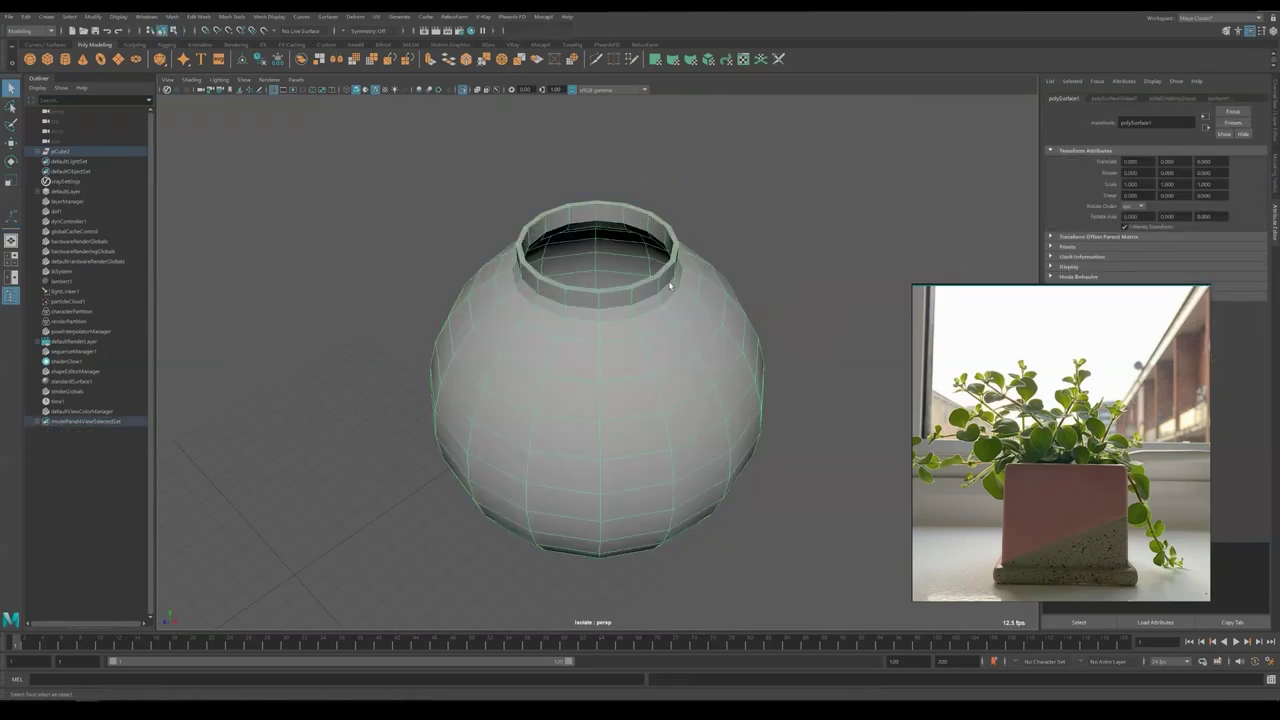
scroll(673, 205, "up", 4)
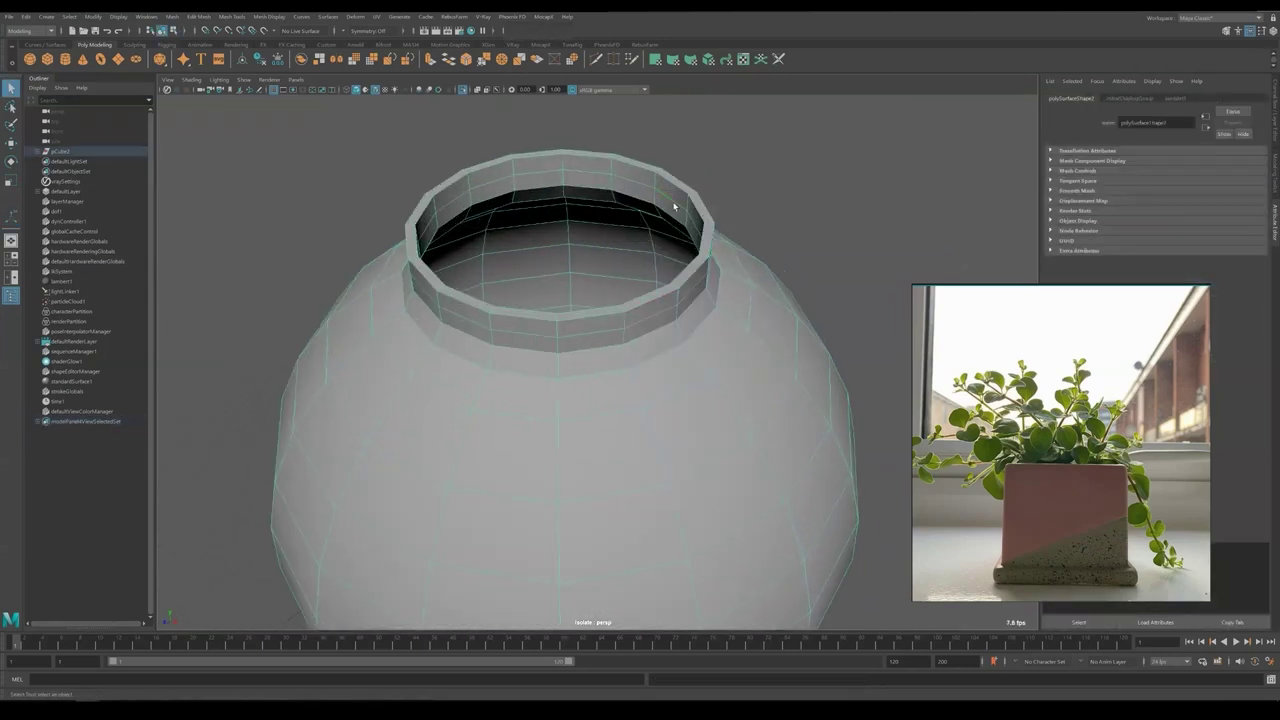
left_click(600, 135)
scroll(729, 314, "down", 5)
Inspect the thickened vase in wireframe and shaded views, then show the whole scene
mouse_move(729, 314)
left_mouse_down("alt")
mouse_move(652, 397)
mouse_move(741, 491)
mouse_move(686, 394)
mouse_move(737, 360)
left_mouse_up("alt")
key("4")
scroll(741, 491, "up", 4)
key("5")
scroll(686, 394, "down", 3)
left_click(686, 394)
key("ctrl+1")
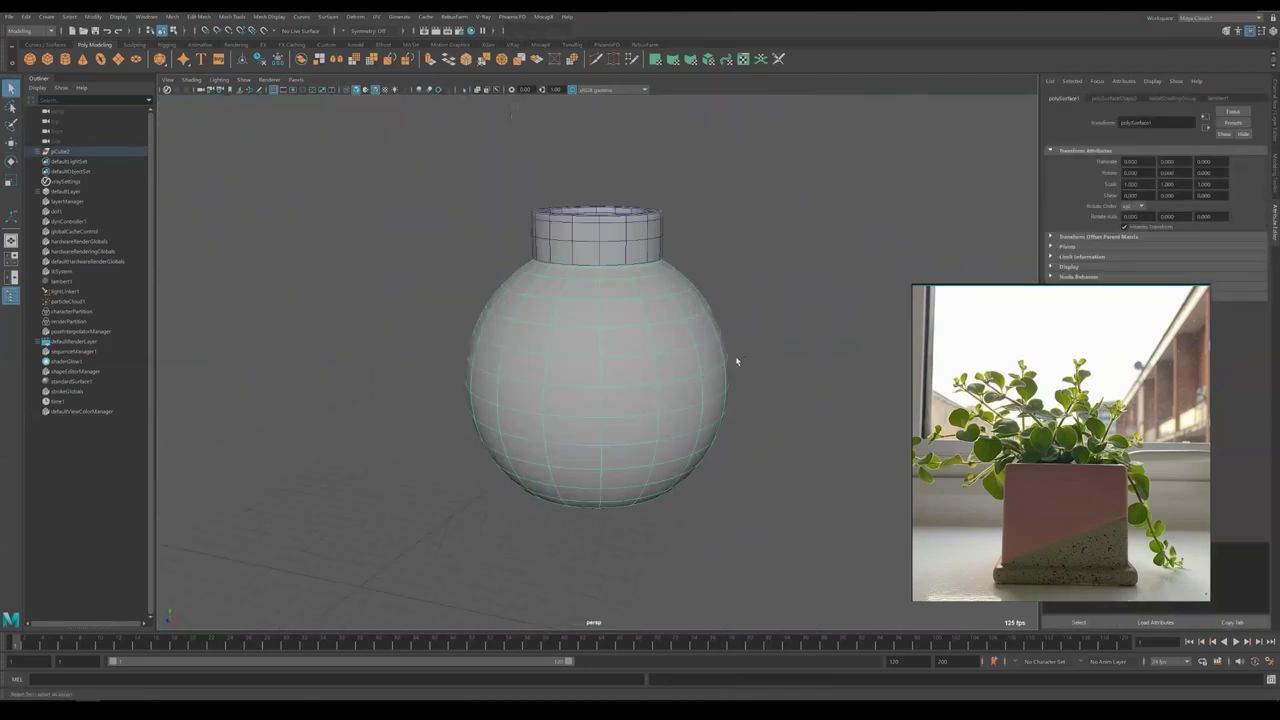
scroll(715, 392, "up", 3)
Scale the inner rim faces, then bevel the neck rim edges with a smaller offset
right_click_drag(686, 258, 615, 300)
key("r")
left_click(621, 250)
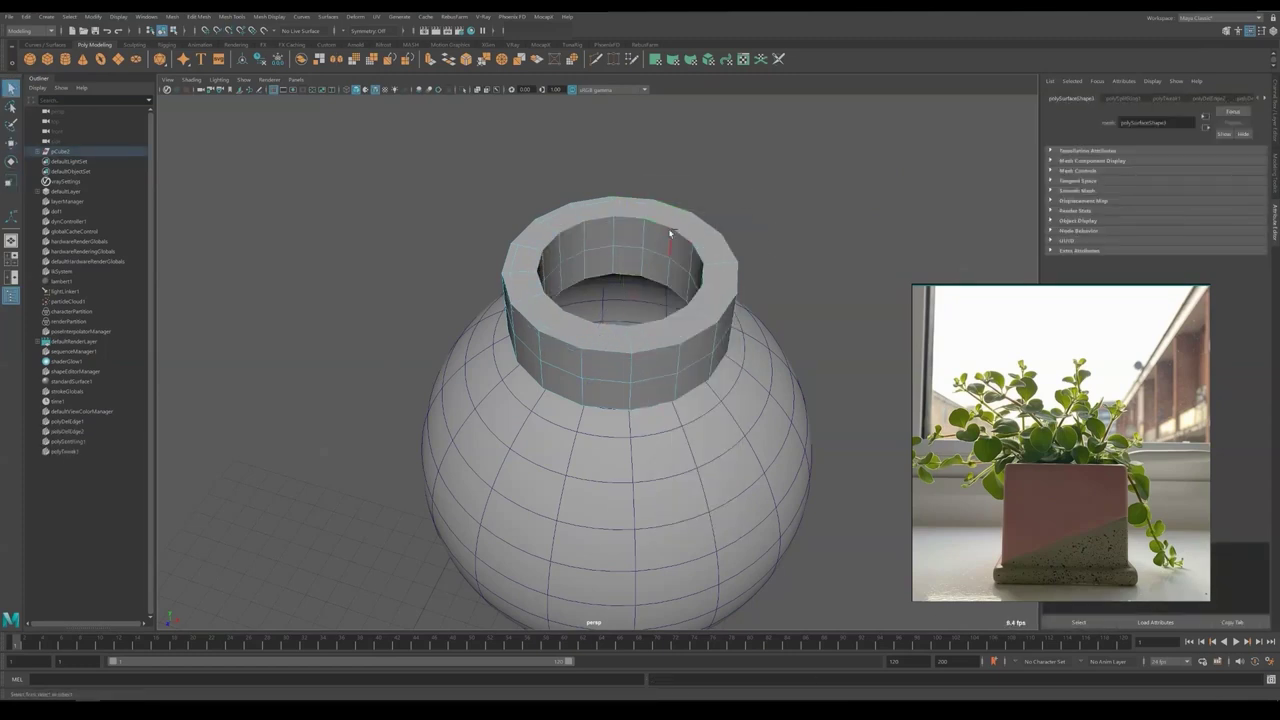
key("ctrl+b")
left_click_drag(1200, 172, 1167, 178)
scroll(731, 266, "down", 5)
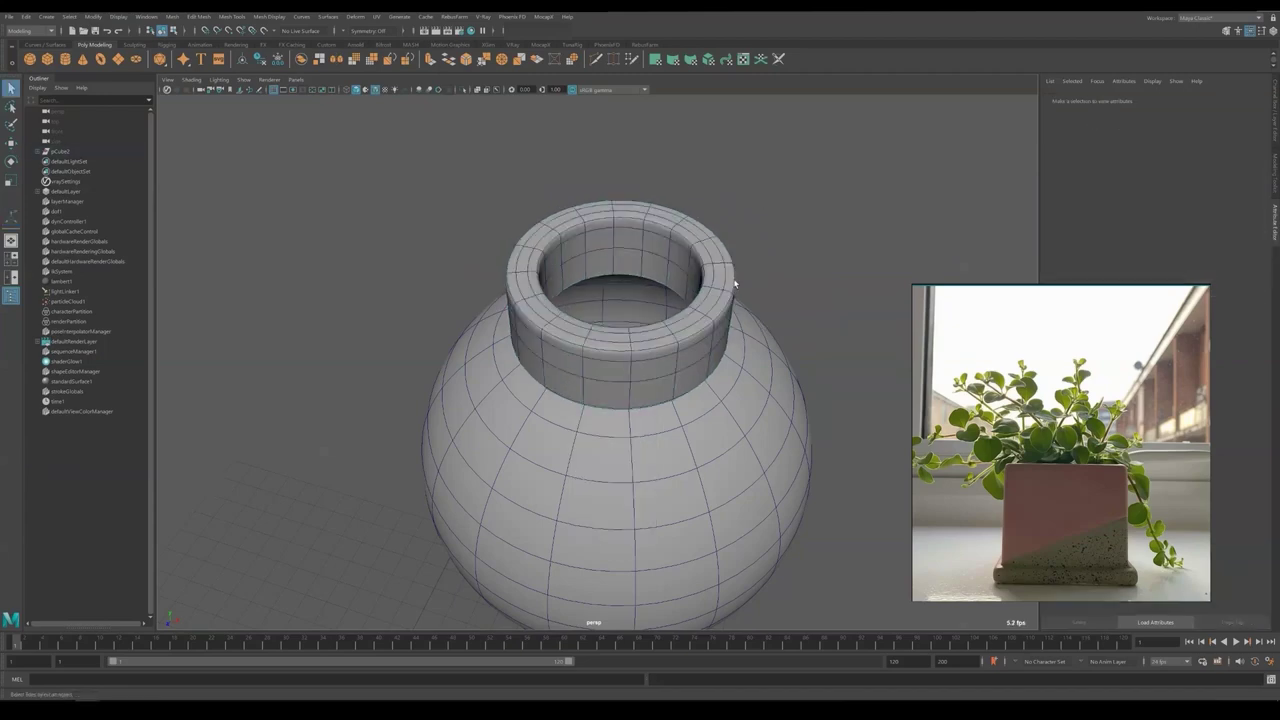
Isolate the vase in face mode and select its inner bottom face
left_click(657, 414)
scroll(699, 307, "up", 3)
key("F11")
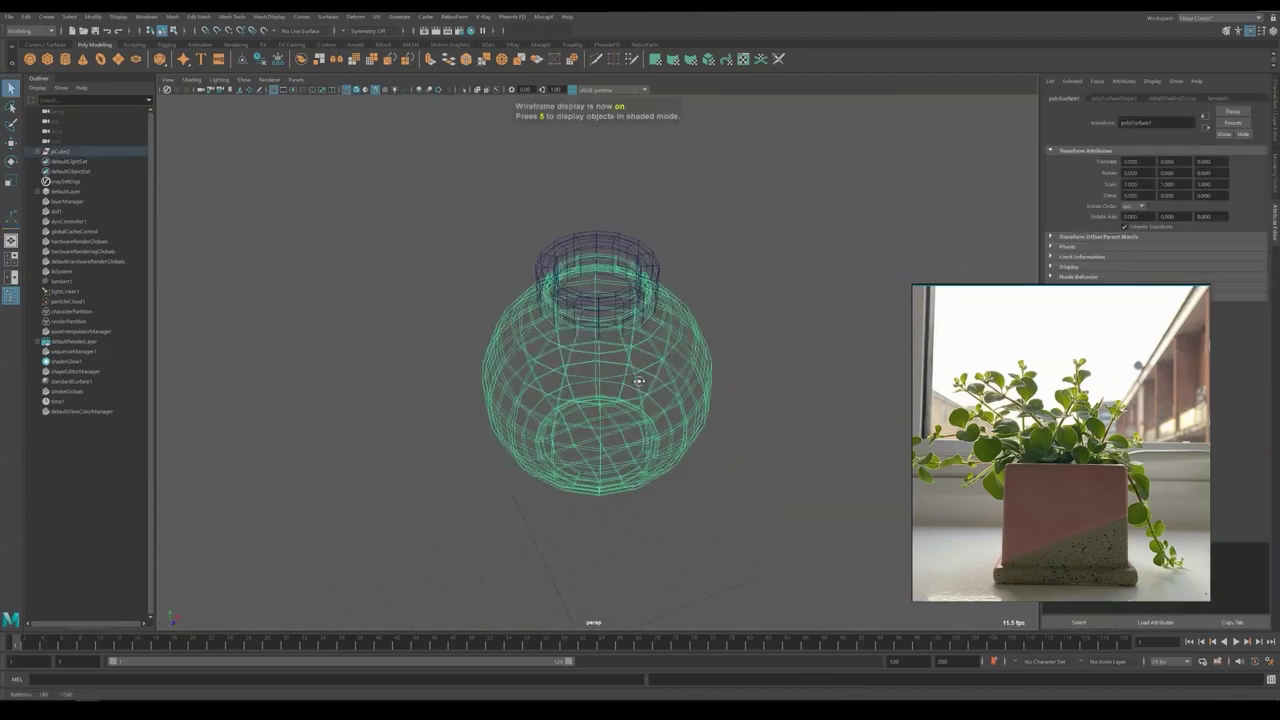
key("ctrl+1")
left_click_drag(699, 307, 640, 330, "alt")
left_click(596, 330)
scroll(654, 392, "down", 2)
Duplicate the vase's lower faces to start the water piece
left_click_drag(655, 398, 649, 369, "alt")
key("4")
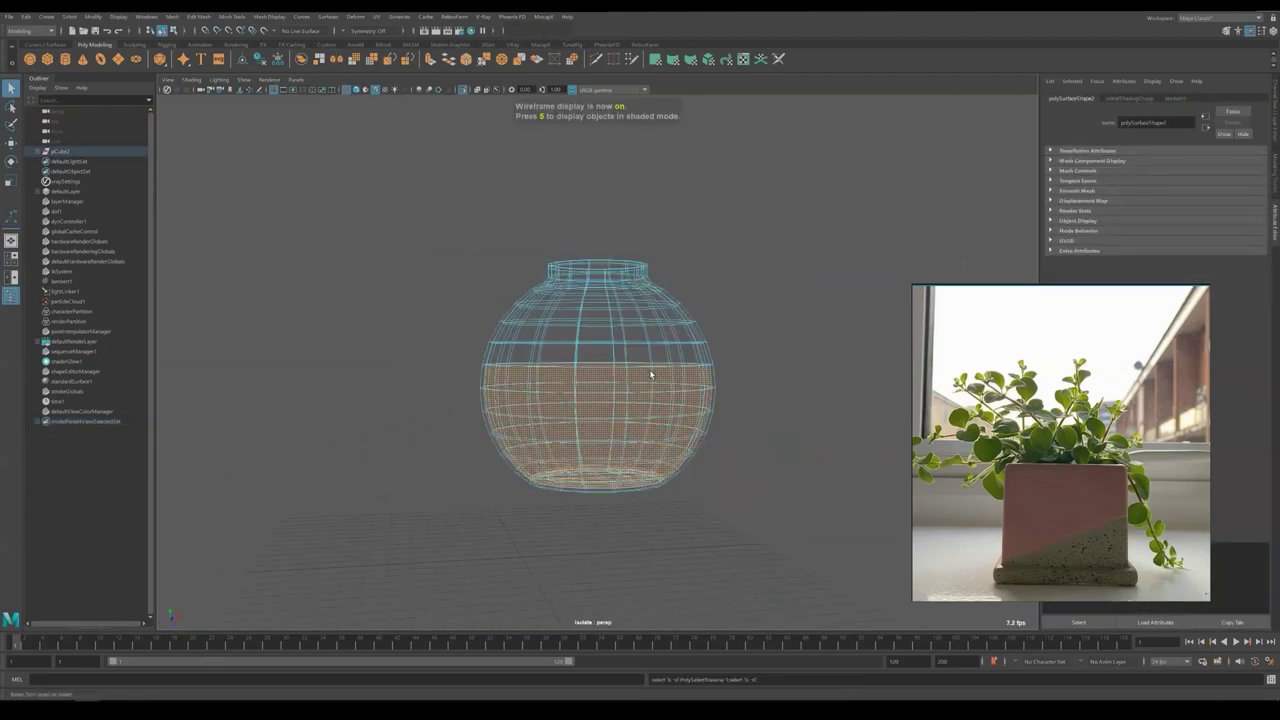
left_click_drag(734, 356, 720, 389, "alt")
right_click_drag(720, 389, 771, 491, "alt")
right_click_drag(768, 396, 769, 580, "shift")
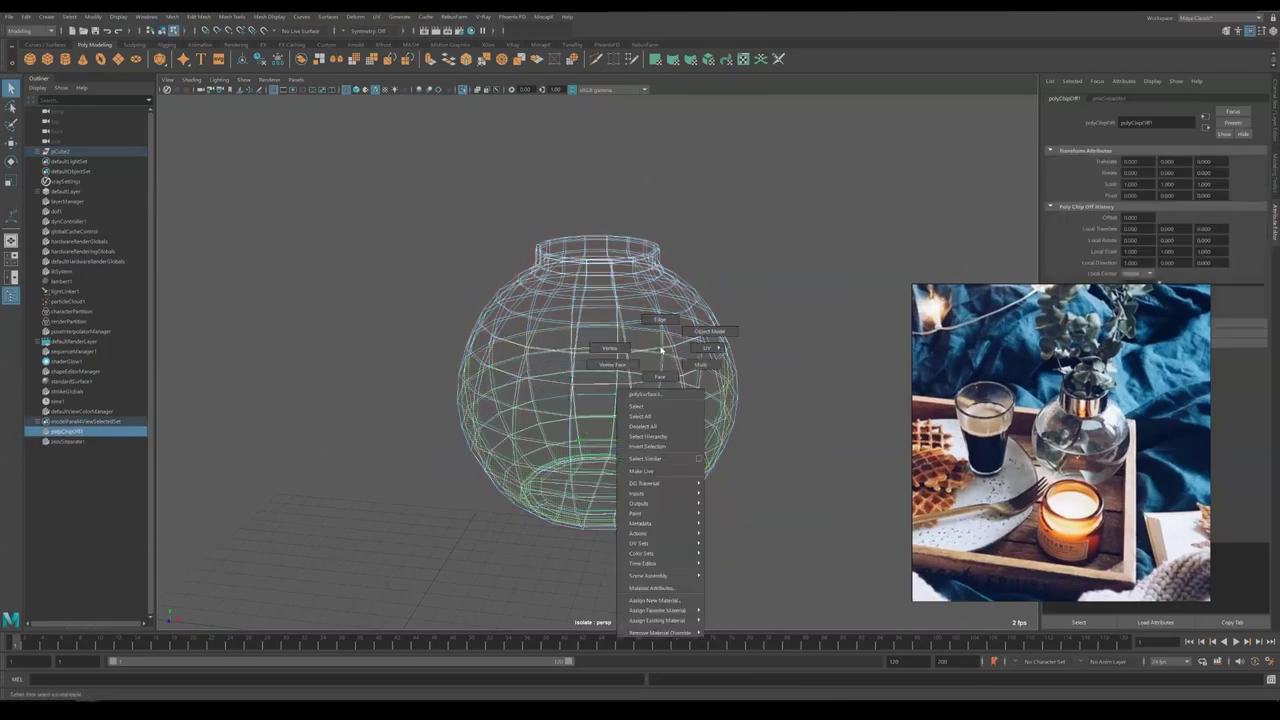
key("5")
Adjust the duplicated water piece's vertices to fit inside the vase
left_click_drag(860, 300, 874, 219, "alt")
mouse_move(874, 219)
right_mouse_down("shift")
mouse_move(830, 445)
mouse_move(853, 440)
right_mouse_up("shift")
right_click_drag(800, 215, 777, 371, "shift")
mouse_move(777, 371)
left_mouse_down("alt")
mouse_move(698, 440)
mouse_move(640, 420)
mouse_move(660, 400)
mouse_move(658, 330)
mouse_move(694, 234)
mouse_move(686, 286)
mouse_move(657, 257)
left_mouse_up("alt")
key("4")
left_click(658, 327)
Extrude the water piece's top face and poke it into a fan cap
left_click(658, 327)
key("5")
right_click_drag(620, 296, 620, 296)
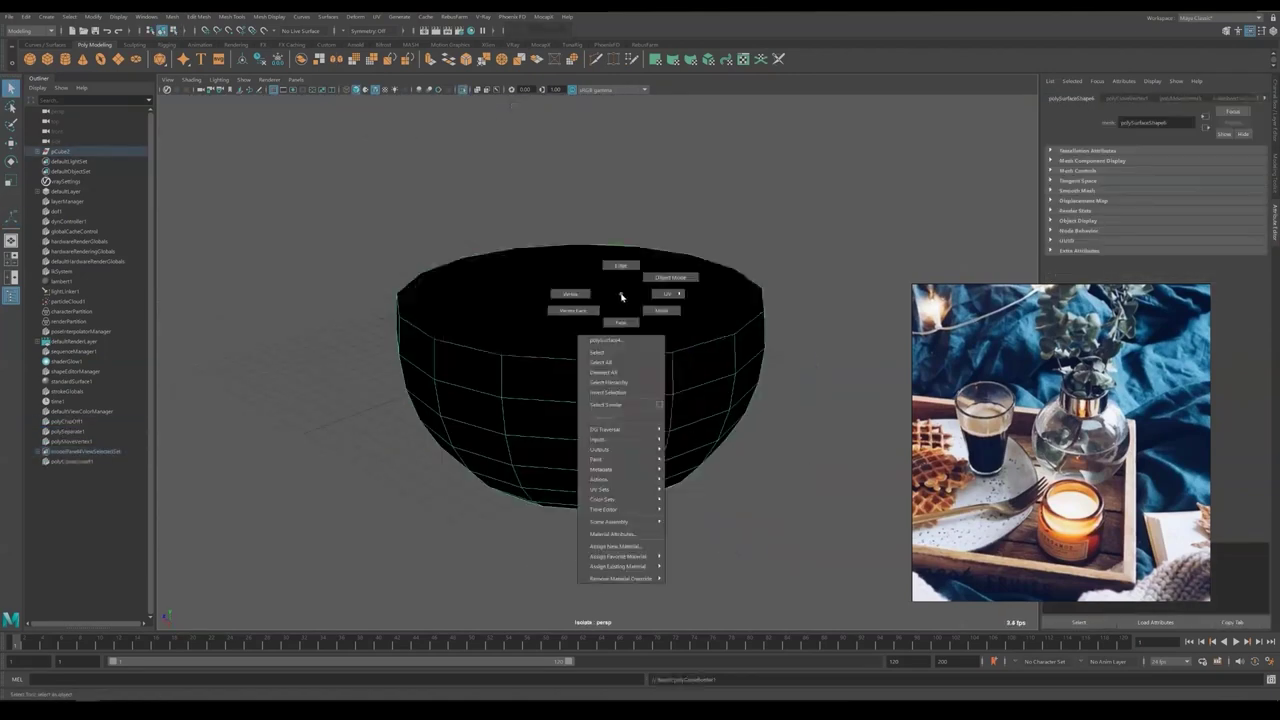
left_click(620, 322)
left_click(588, 292)
key("ctrl+e")
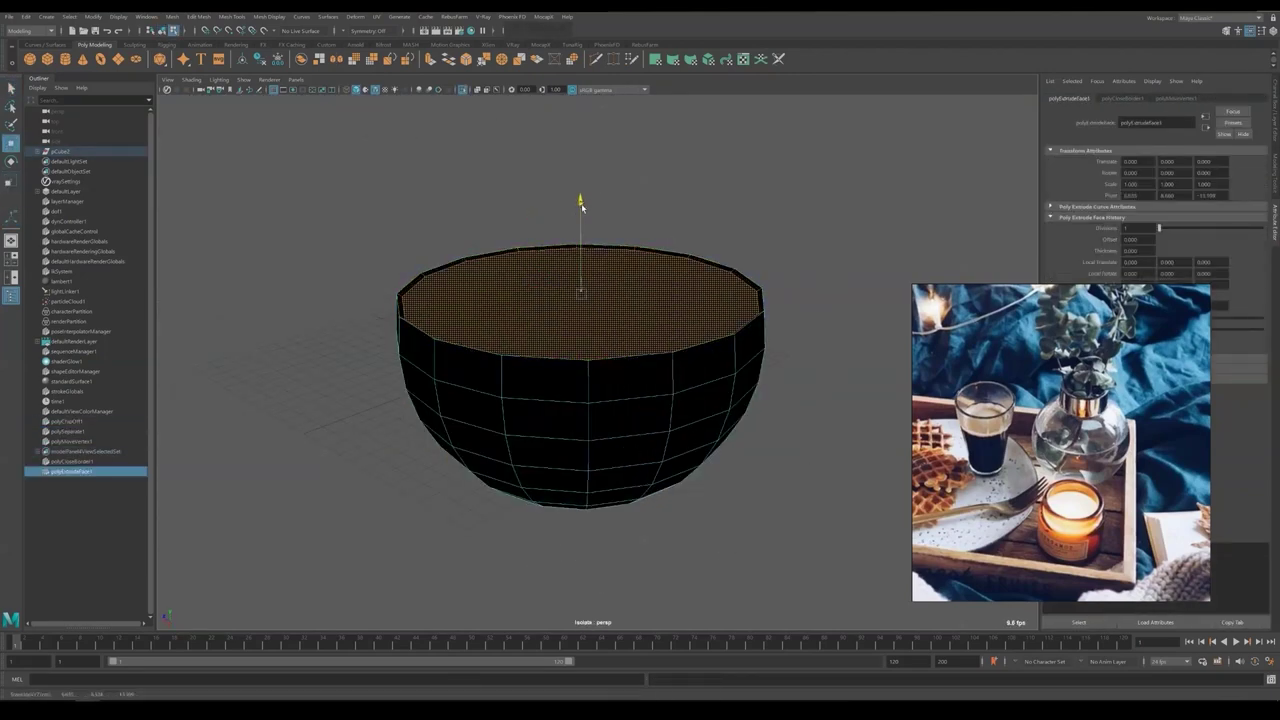
left_click(617, 311)
left_click_drag(619, 298, 679, 337, "alt")
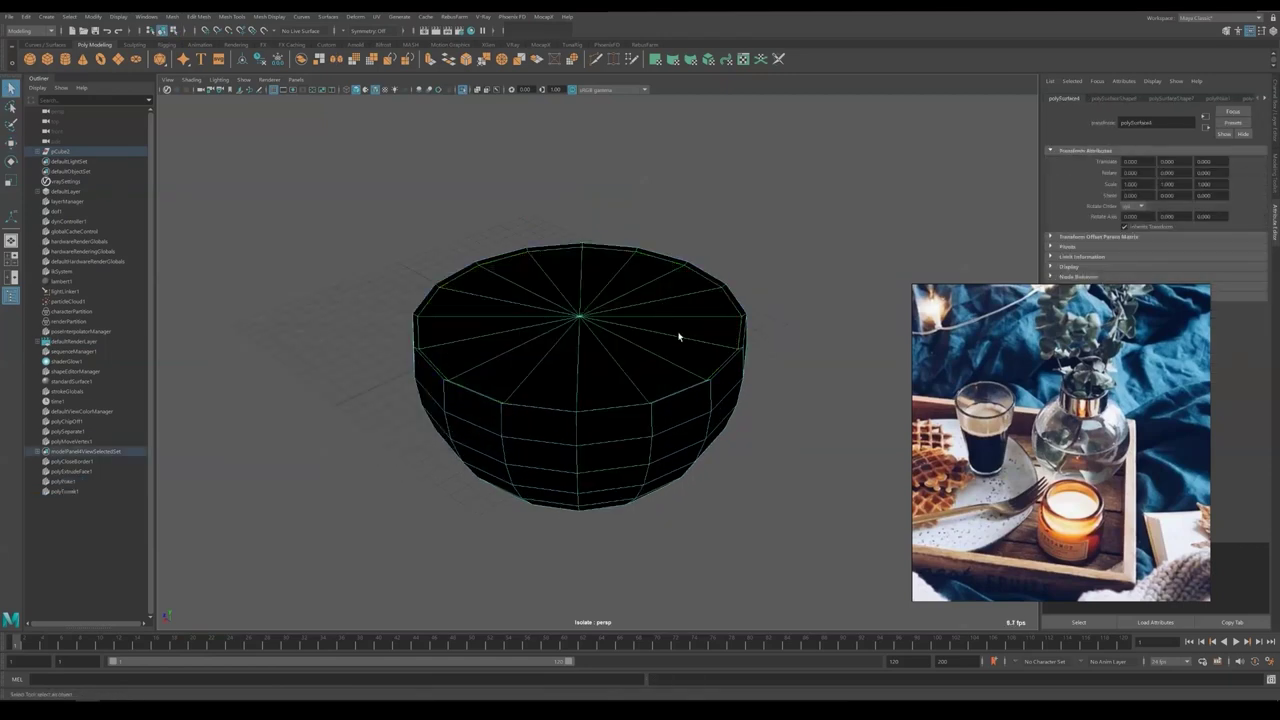
Combine the cap and bowl into one mesh and insert an edge loop
mouse_move(650, 340)
right_mouse_down()
mouse_move(690, 330)
mouse_move(663, 320)
right_mouse_up()
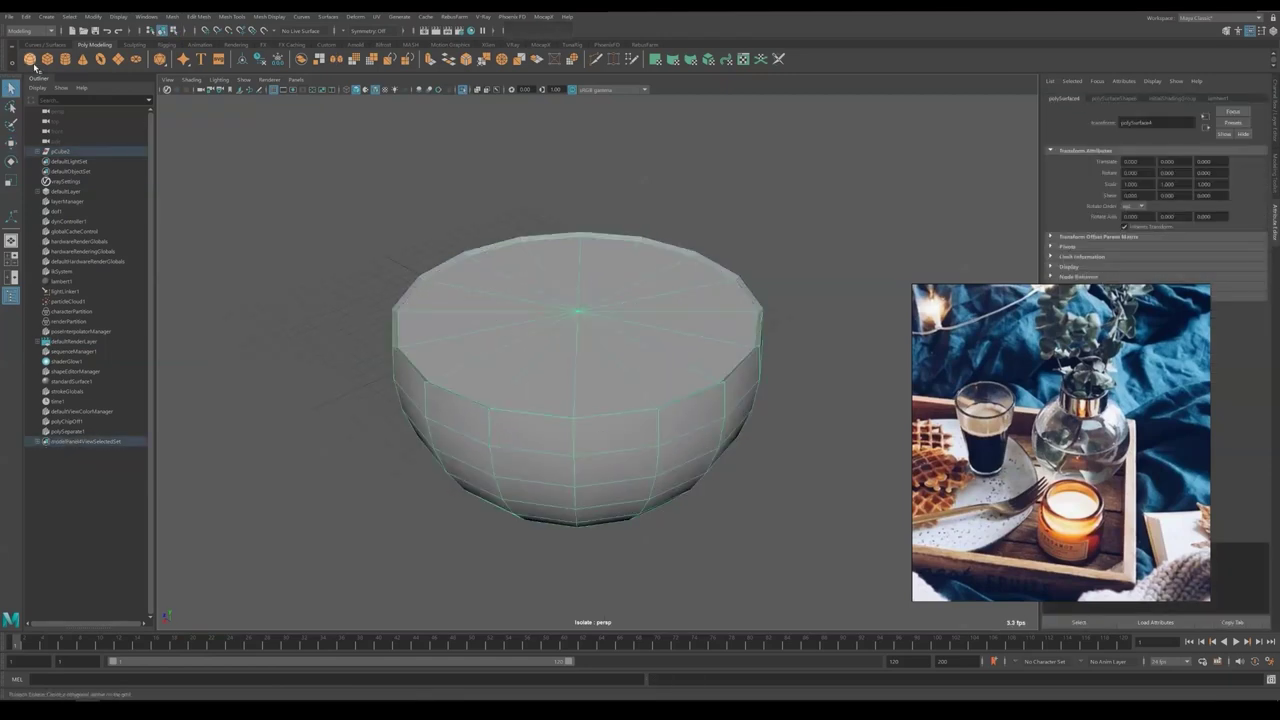
right_click_drag(586, 300, 586, 296)
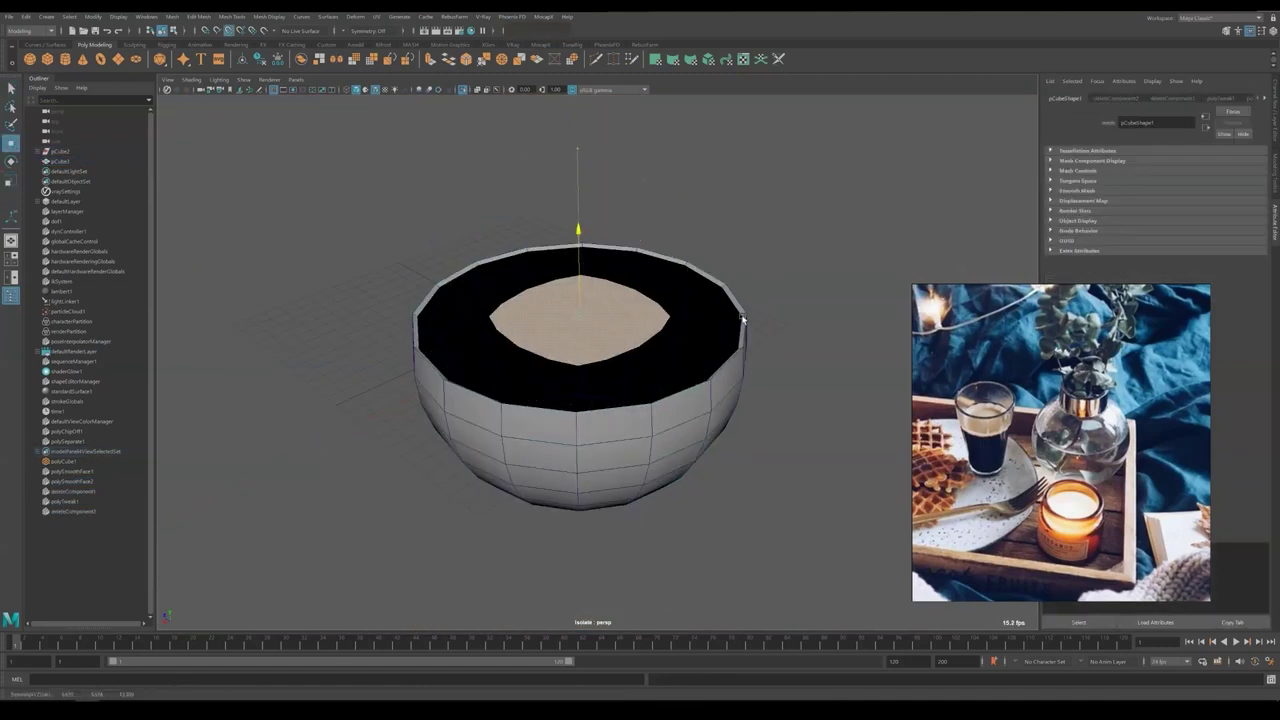
left_click_drag(742, 318, 638, 388, "alt")
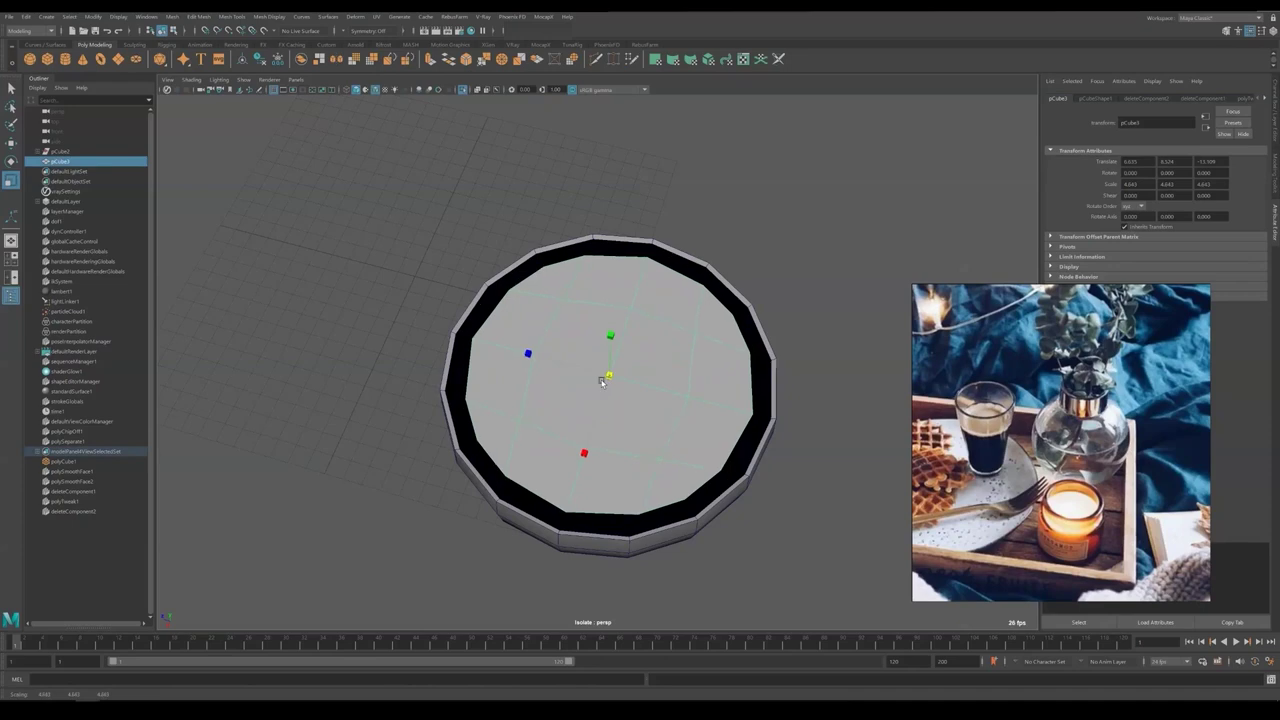
left_click(198, 16)
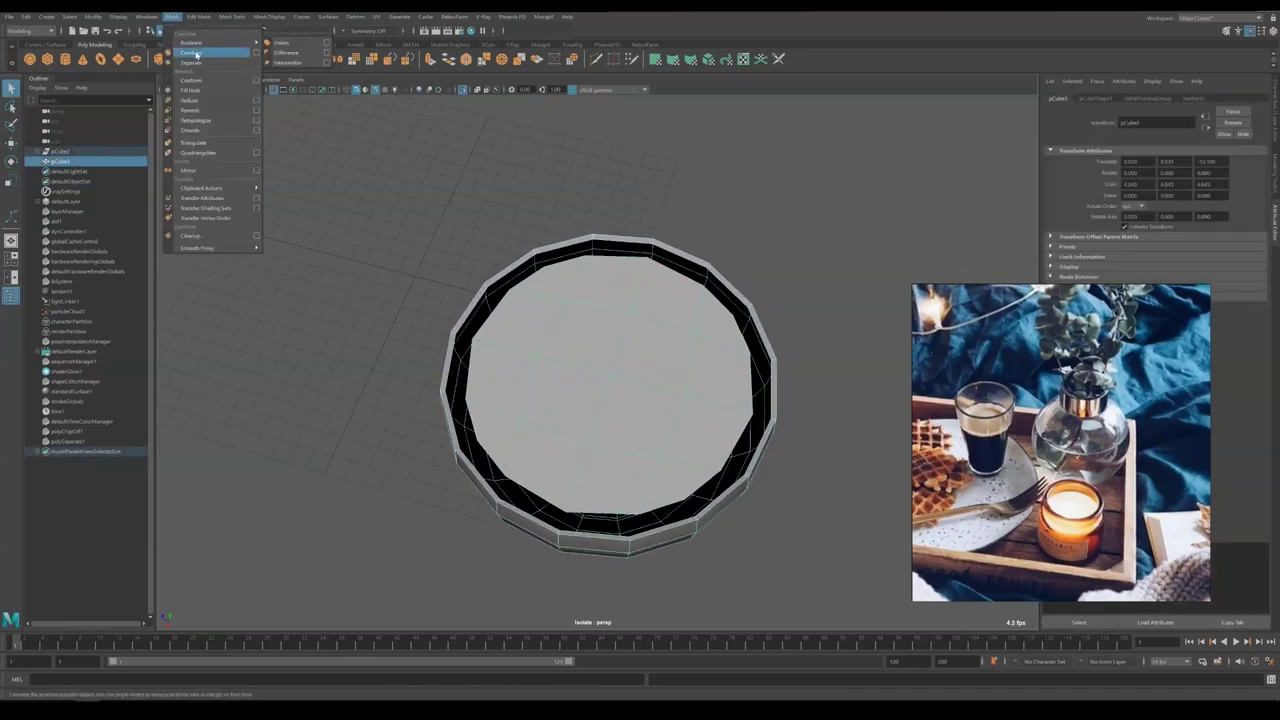
left_click(215, 60)
left_click_drag(655, 327, 620, 400, "alt")
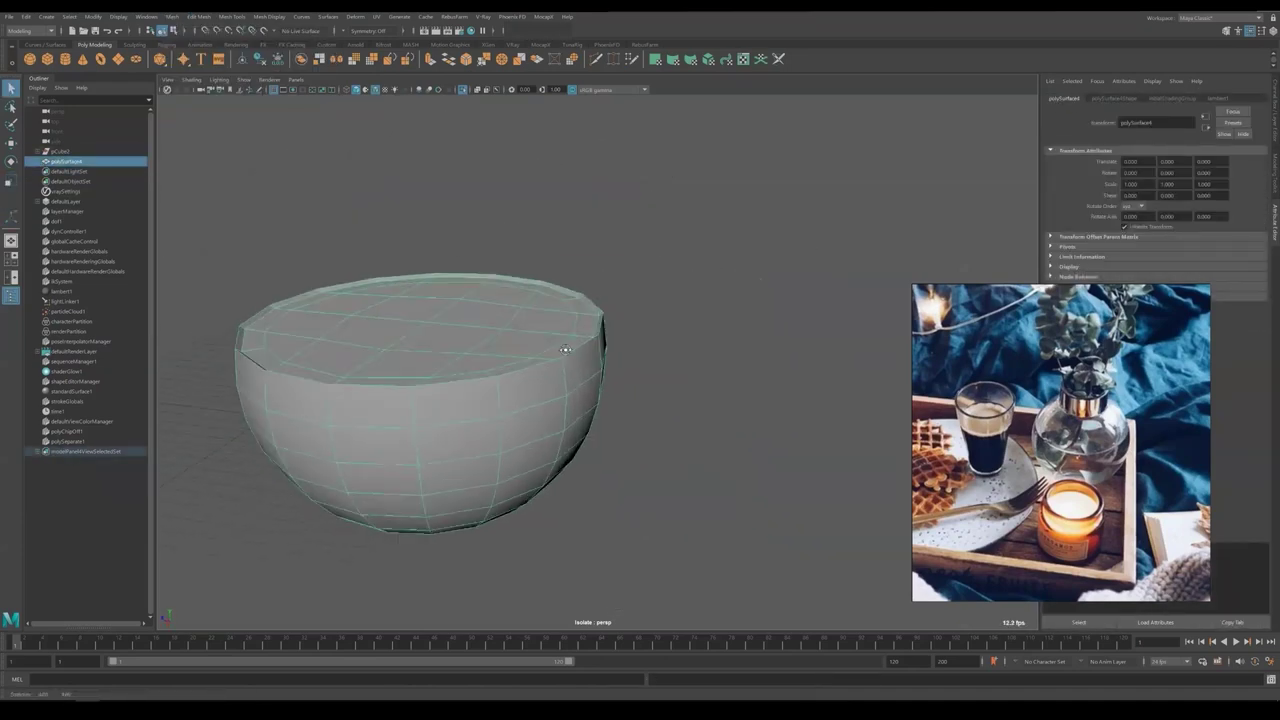
right_click_drag(595, 353, 590, 433, "shift")
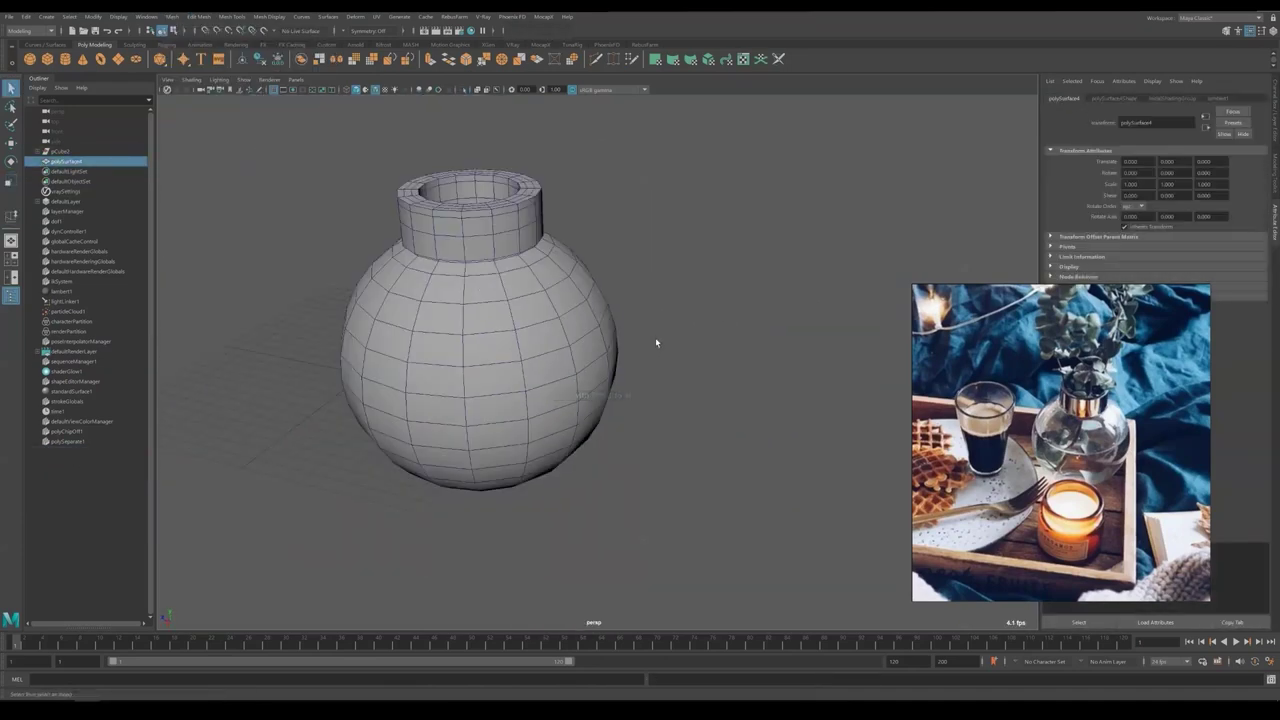
Check the water level inside the framed vase in wireframe, then deselect
key("4")
key("5")
key("f")
key("4")
scroll(740, 330, "down", 5)
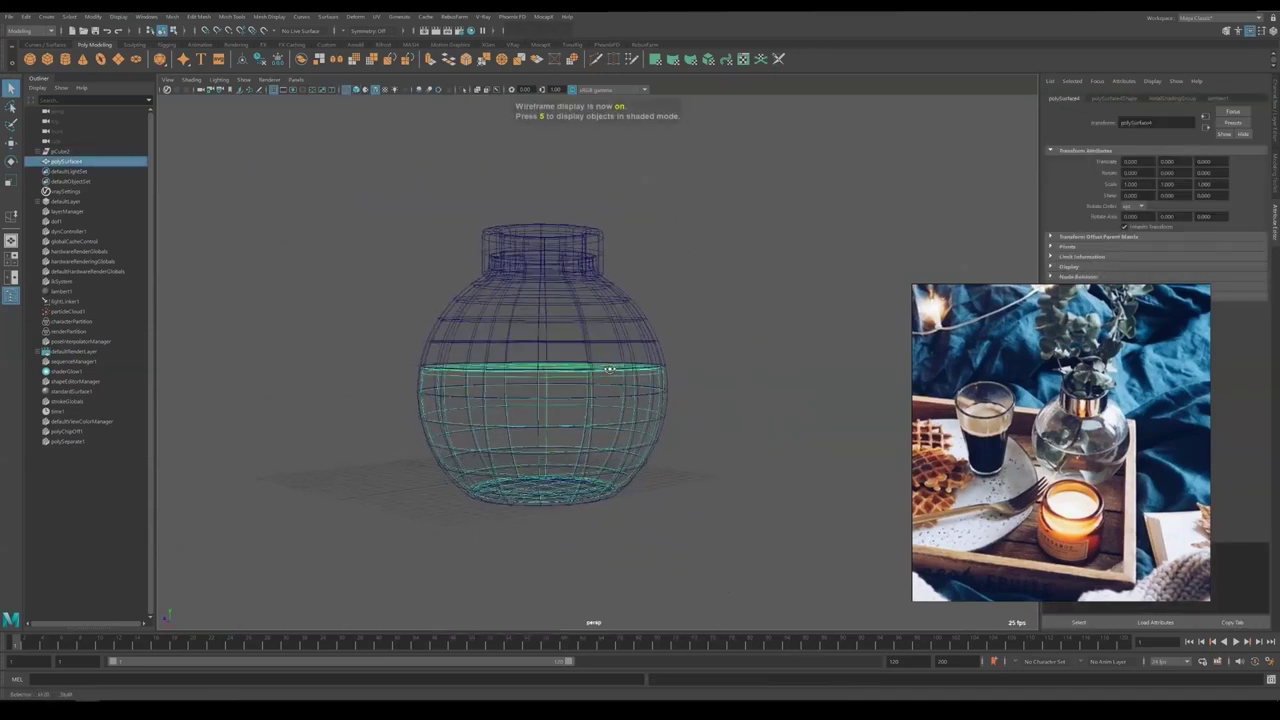
key("5")
left_click(751, 295)
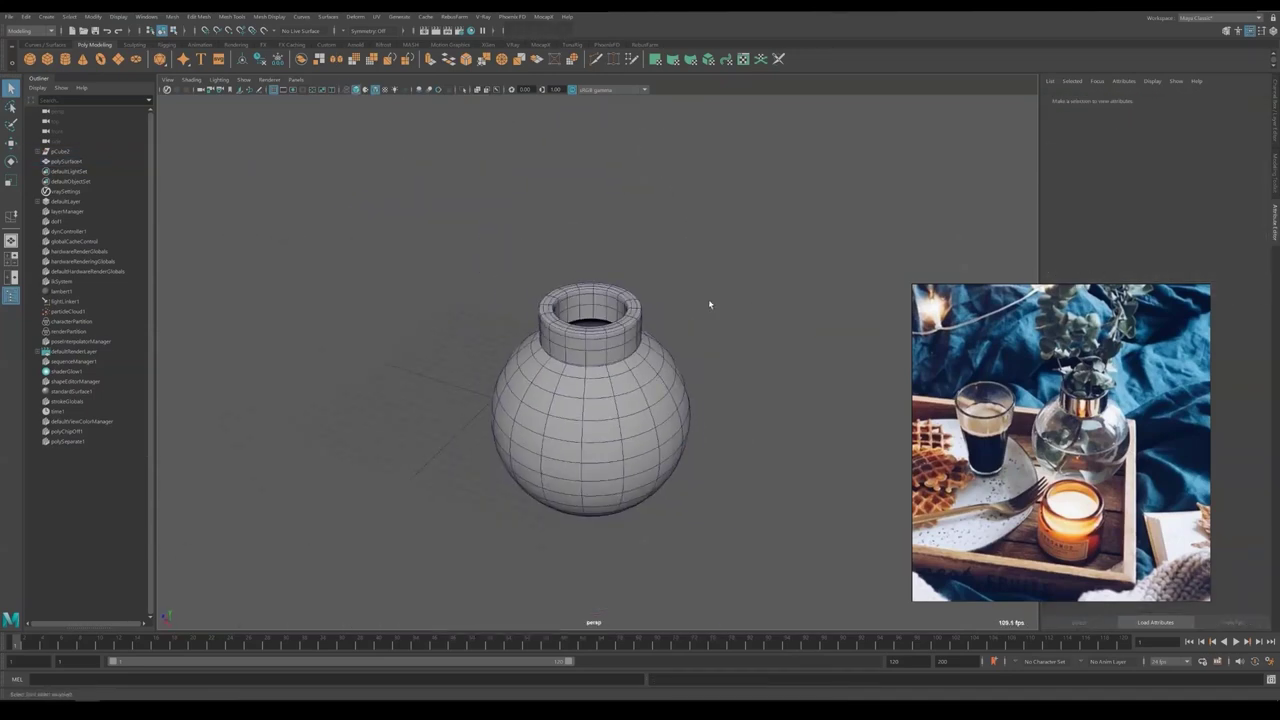
mouse_move(709, 303)
left_mouse_down("alt")
mouse_move(620, 368)
mouse_move(627, 377)
left_mouse_up("alt")
scroll(643, 355, "down", 3)
Group the vase and water pieces together and hide the group
left_click(627, 377)
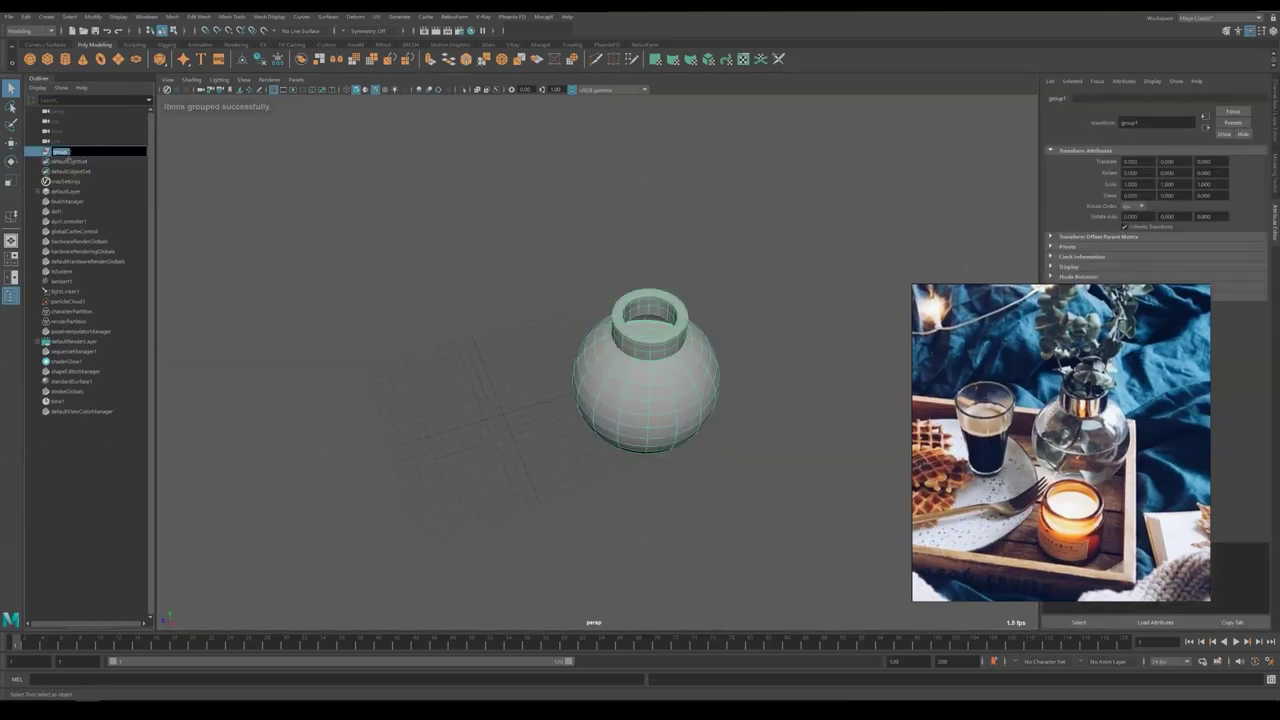
left_click(448, 275)
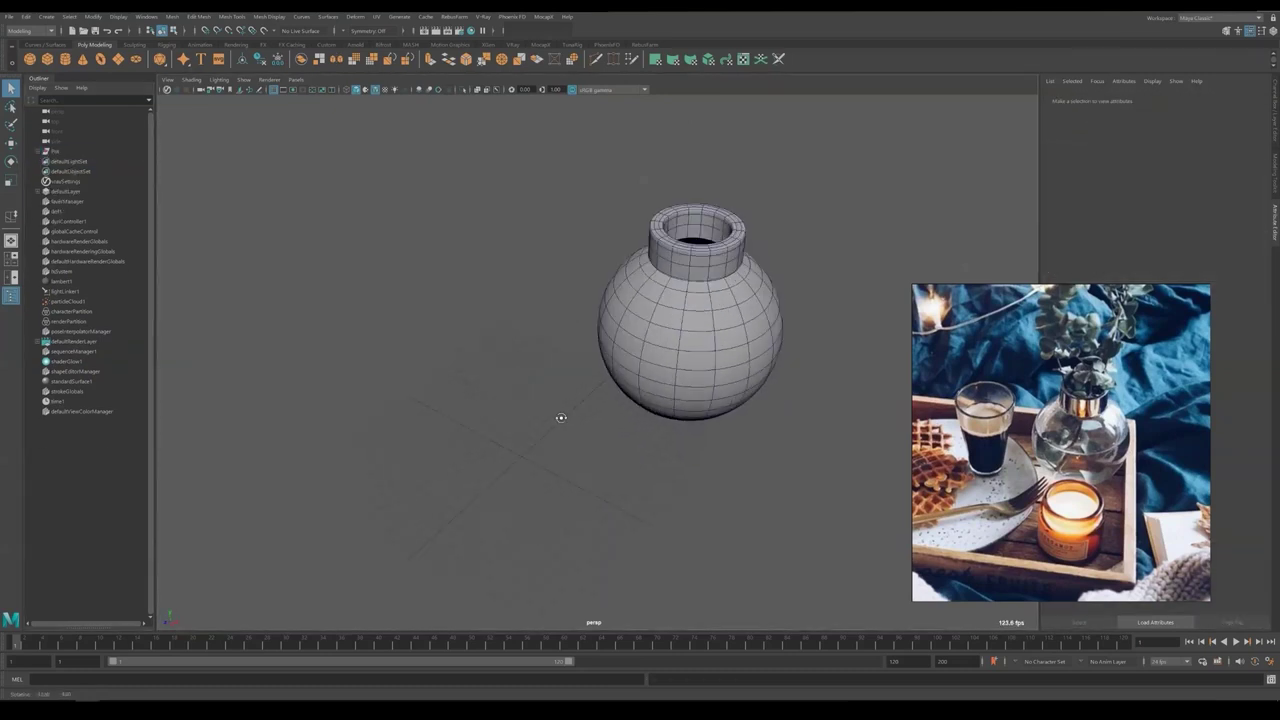
left_click_drag(560, 420, 610, 368, "alt")
left_click(610, 368)
left_click(588, 372)
left_click(630, 320)
key("ctrl+h")
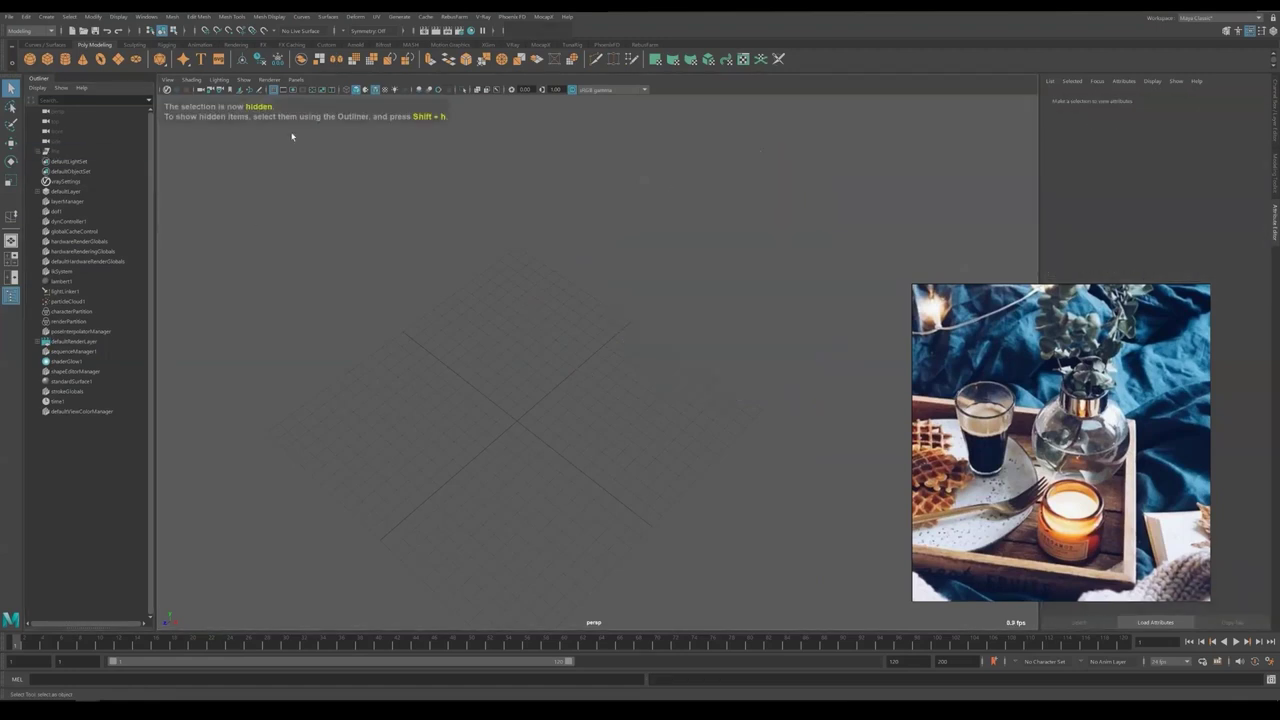
Create a polygon cylinder with height 21.8 and radius 0.1 for the stem
left_click(47, 58)
key("ctrl+a")
left_click(1165, 212)
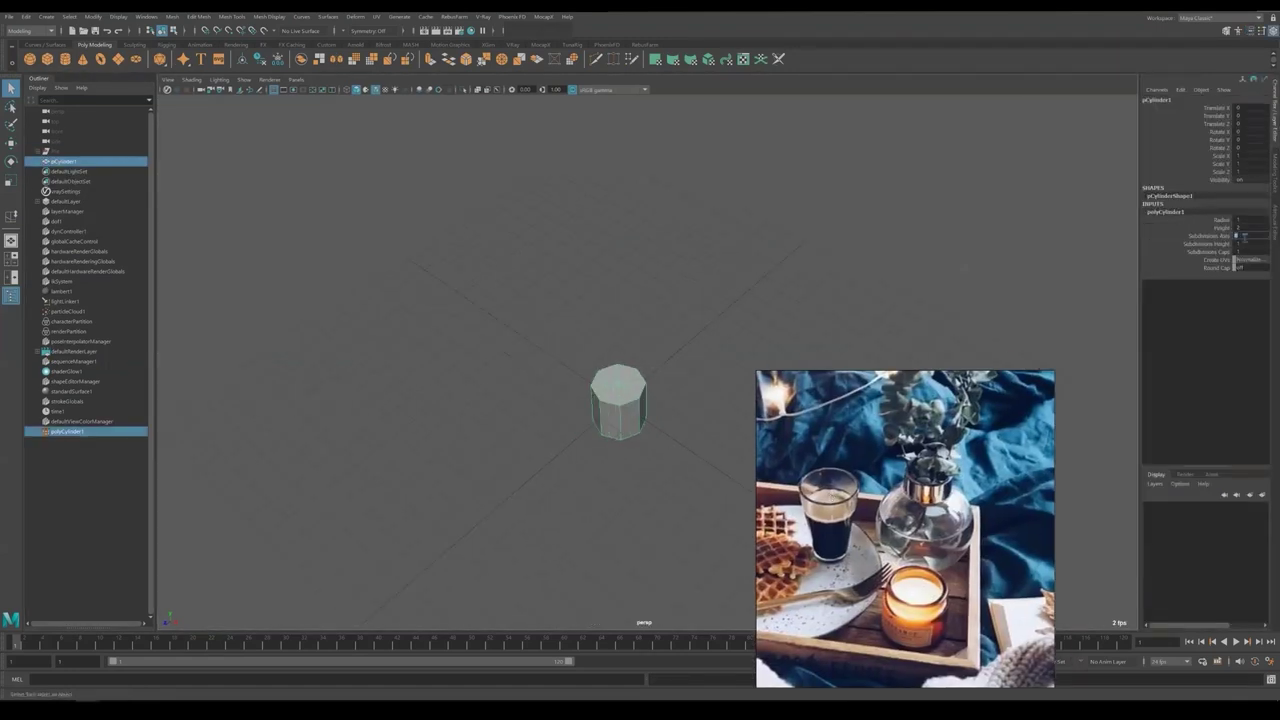
middle_click_drag(771, 287, 728, 316)
left_click(1165, 219)
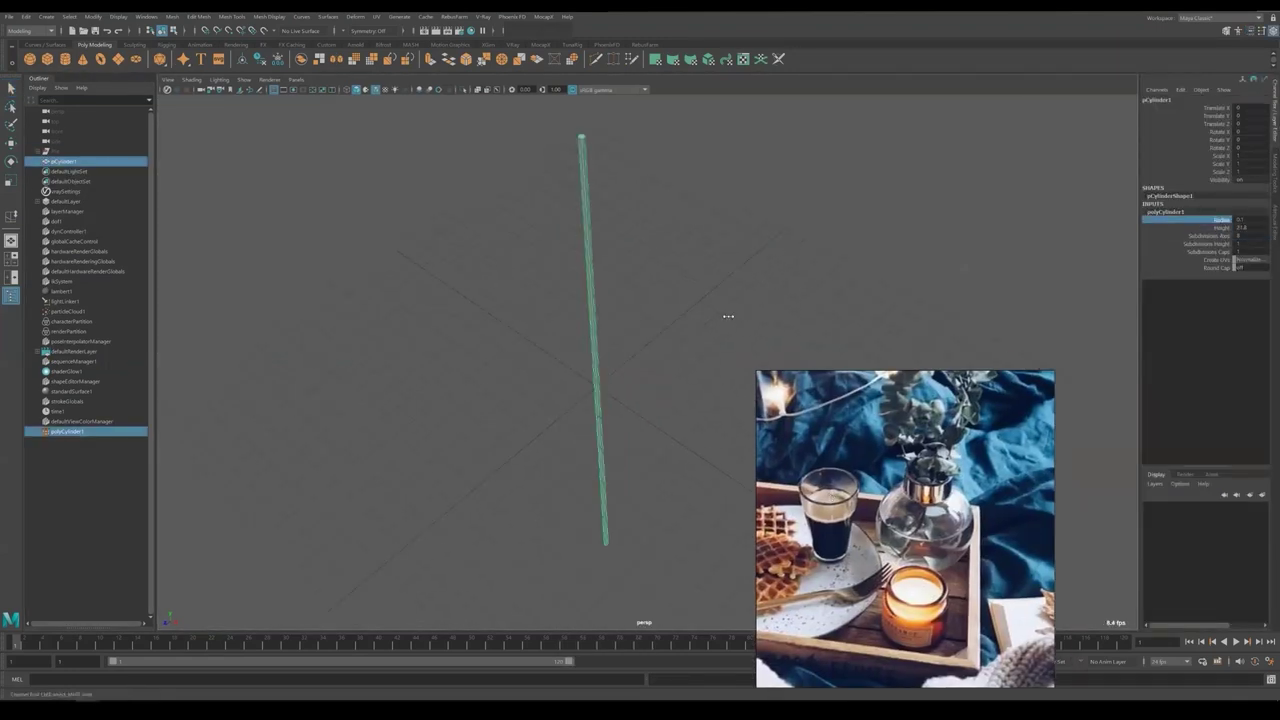
left_click_drag(652, 214, 663, 334, "alt")
left_click(1165, 212)
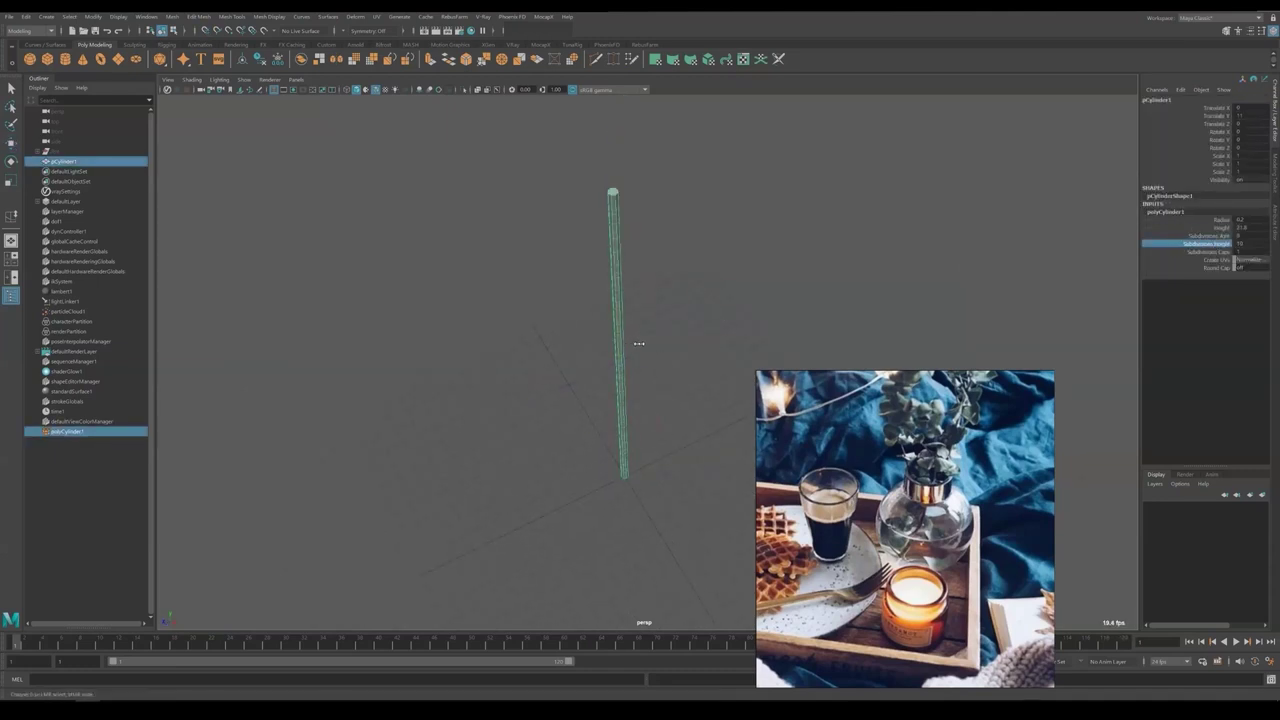
Soft-select the stem's upper vertices, then add a small polygon plane for a leaf
key("F9")
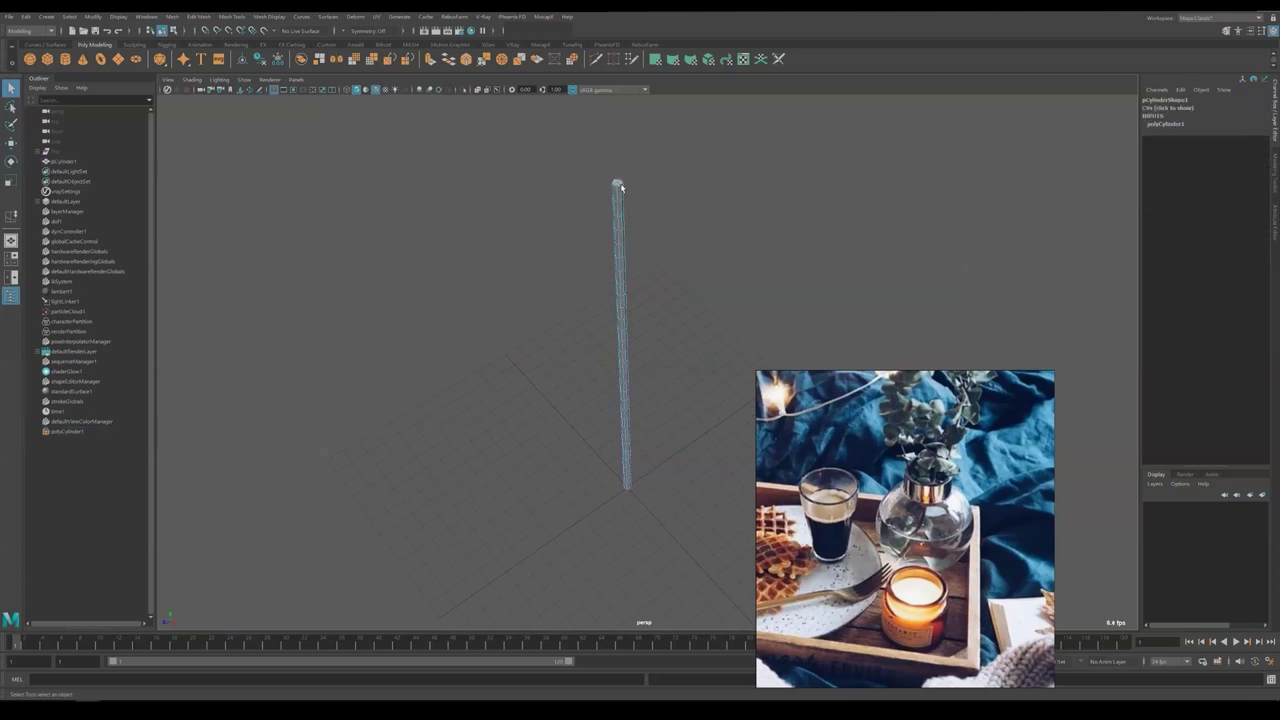
left_click_drag(607, 268, 677, 337)
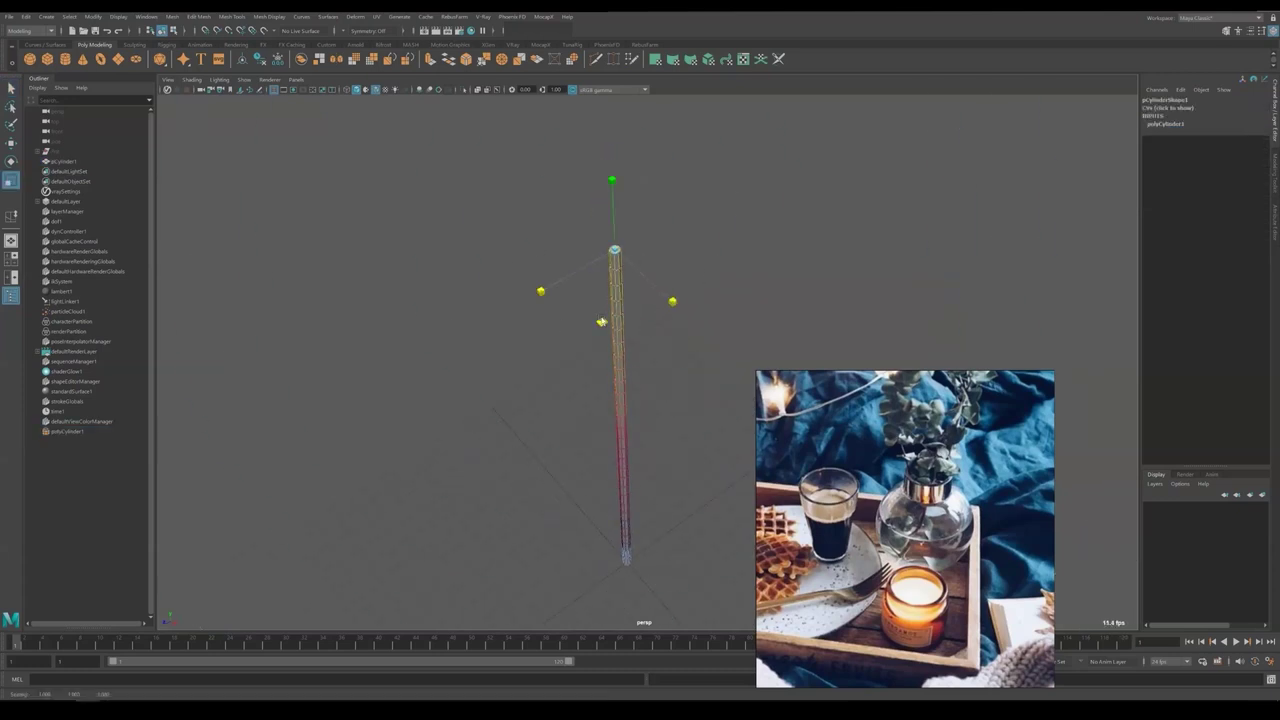
key("F8")
left_click_drag(620, 322, 628, 221, "alt")
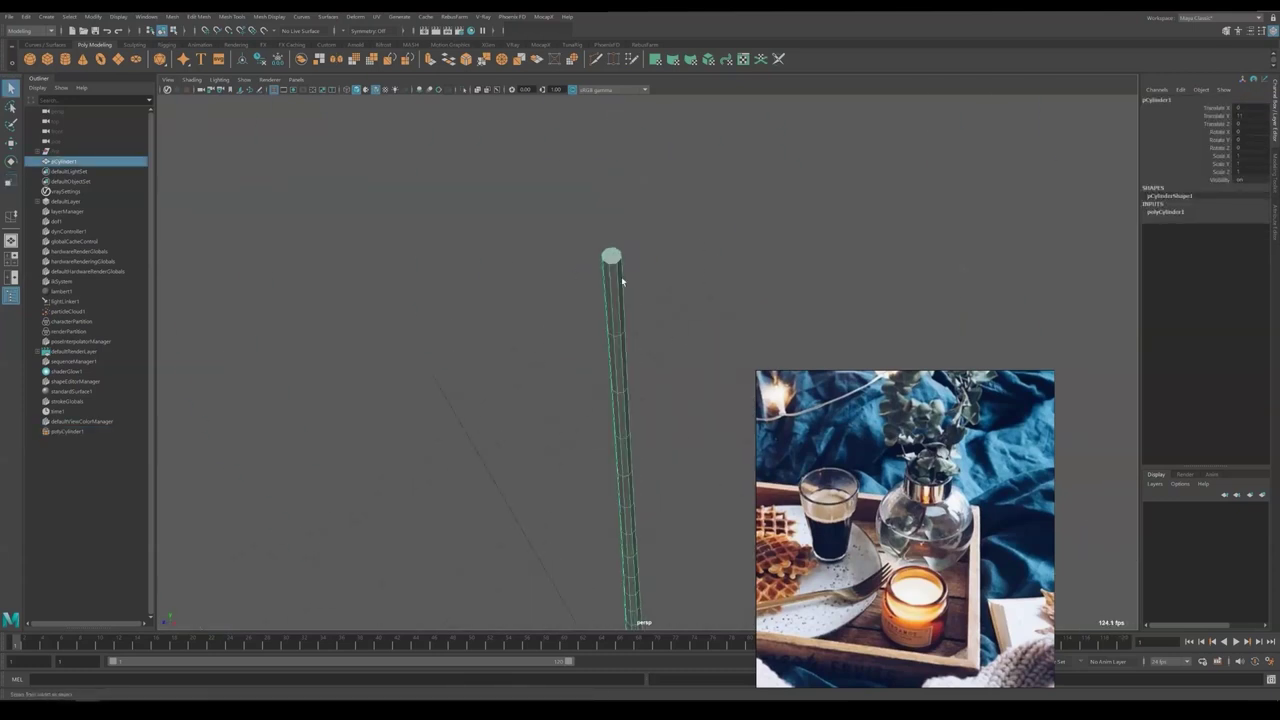
key("F8")
left_click_drag(621, 282, 667, 405, "alt")
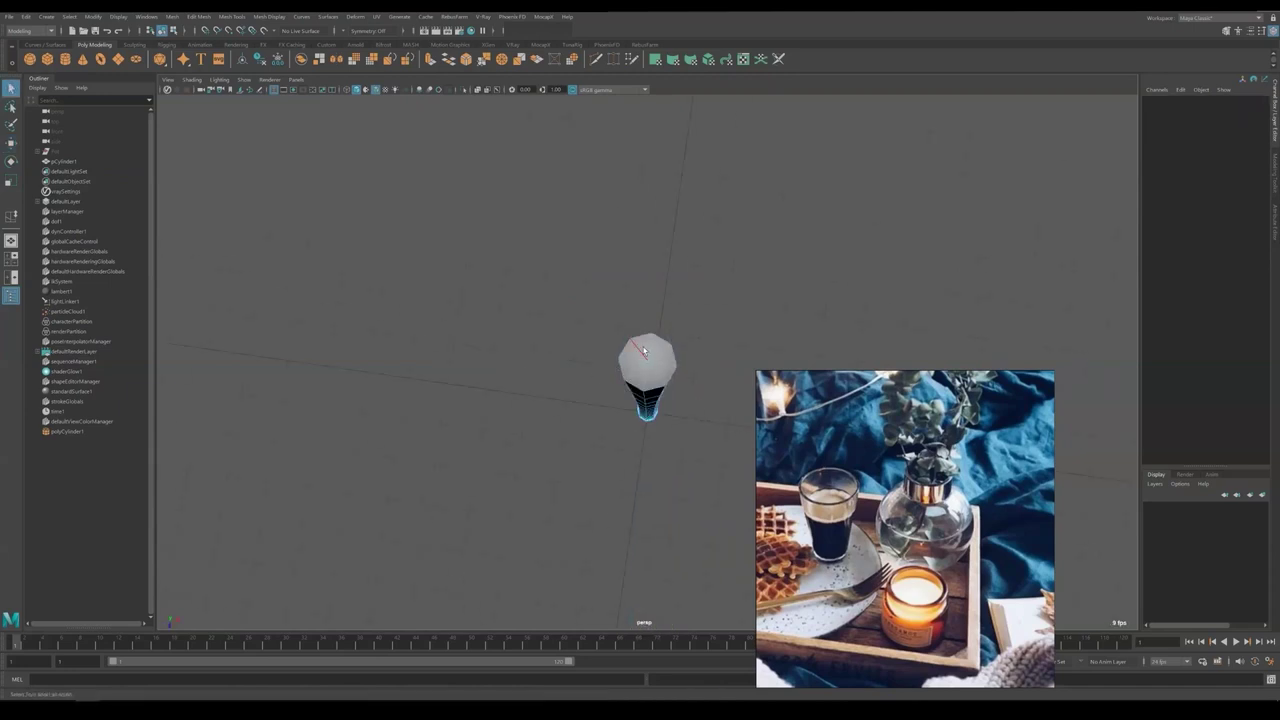
right_click_drag(643, 350, 651, 360)
left_click_drag(651, 360, 643, 422, "alt")
right_click_drag(618, 443, 686, 369, "shift")
left_click_drag(686, 369, 674, 446, "alt")
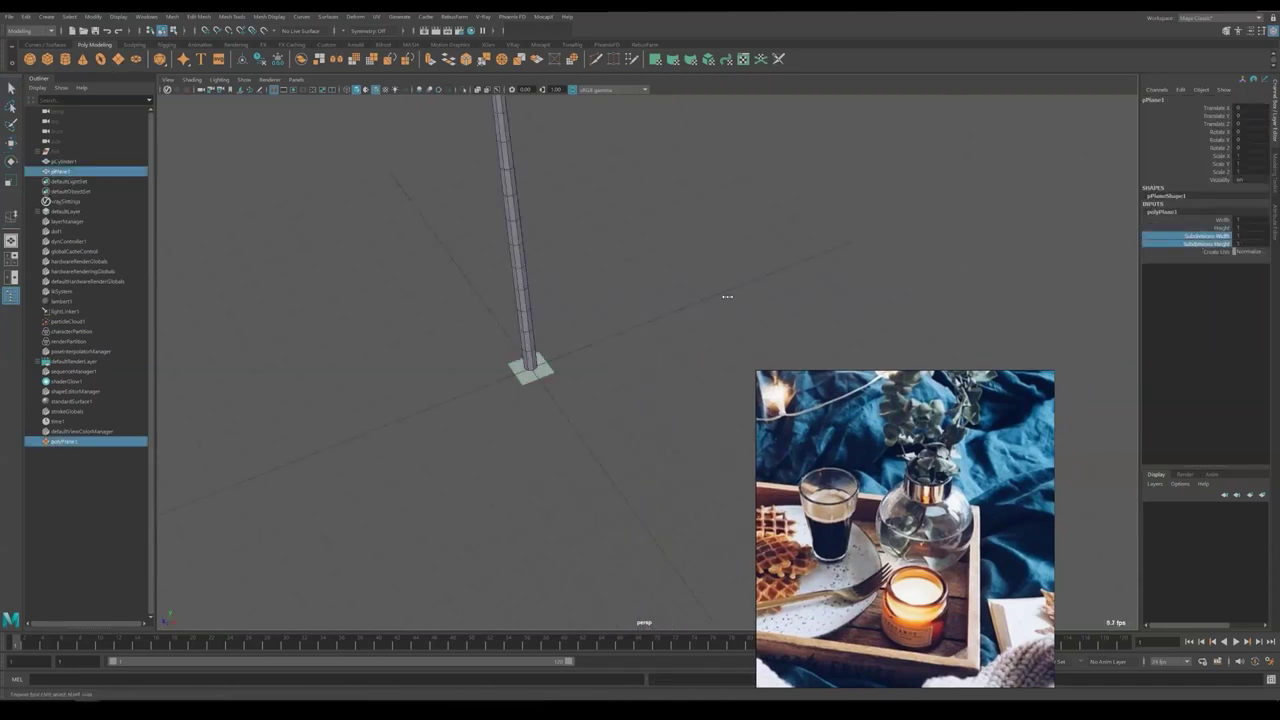
Pull the plane's top, left and bottom middle vertices out into a leaf outline
key("w")
key("f")
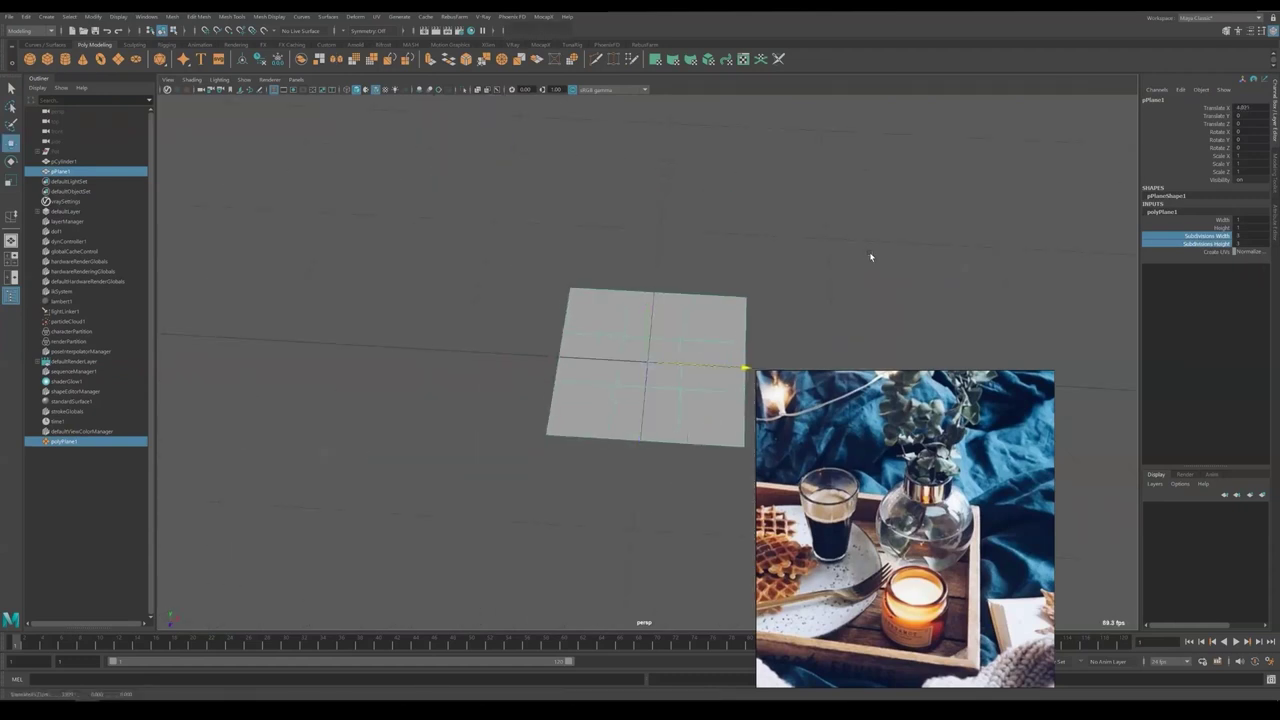
left_click_drag(640, 420, 717, 320, "alt")
key("F9")
left_click(660, 285)
middle_click_drag(646, 366, 659, 279)
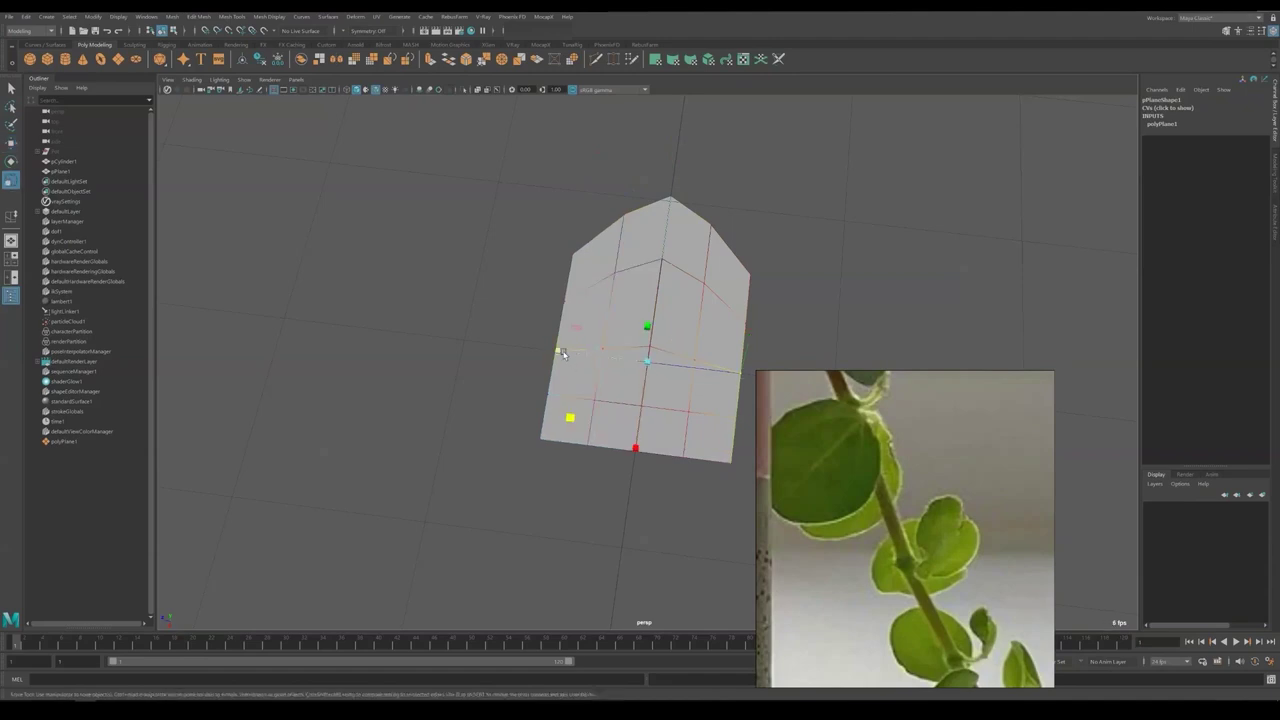
left_click_drag(563, 354, 519, 355)
left_click_drag(631, 487, 618, 543)
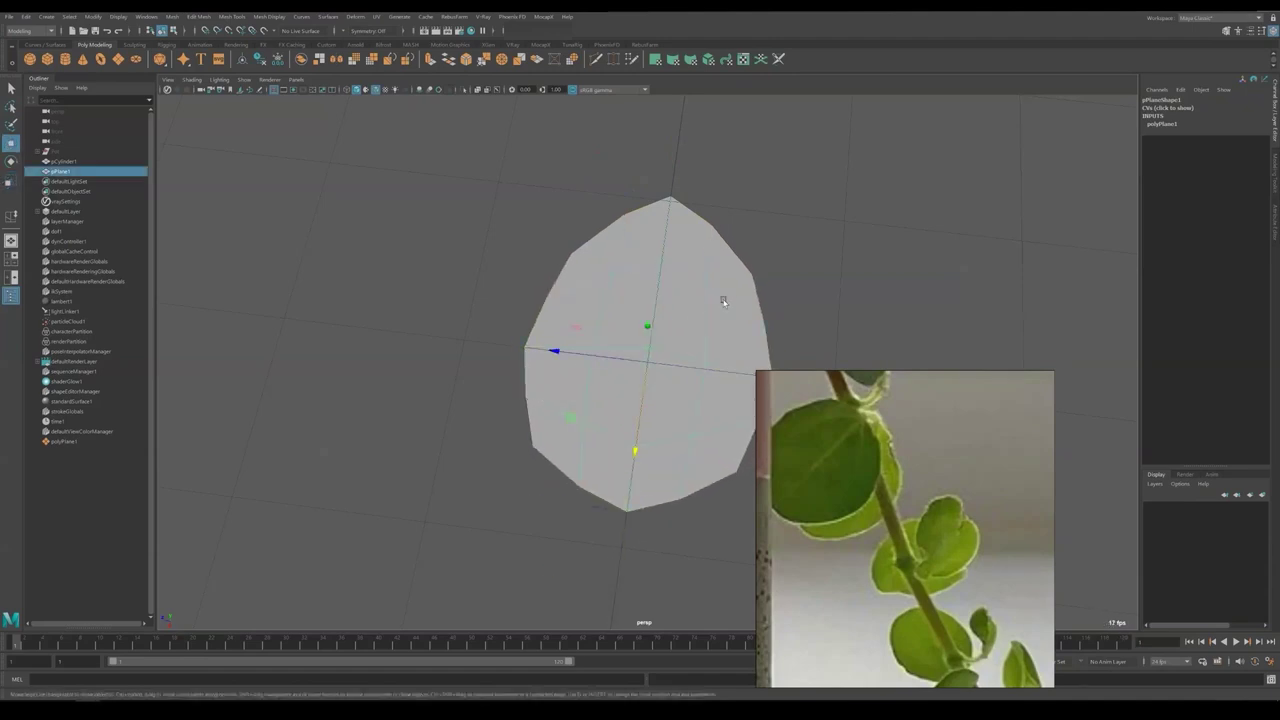
left_click_drag(723, 301, 597, 396, "alt")
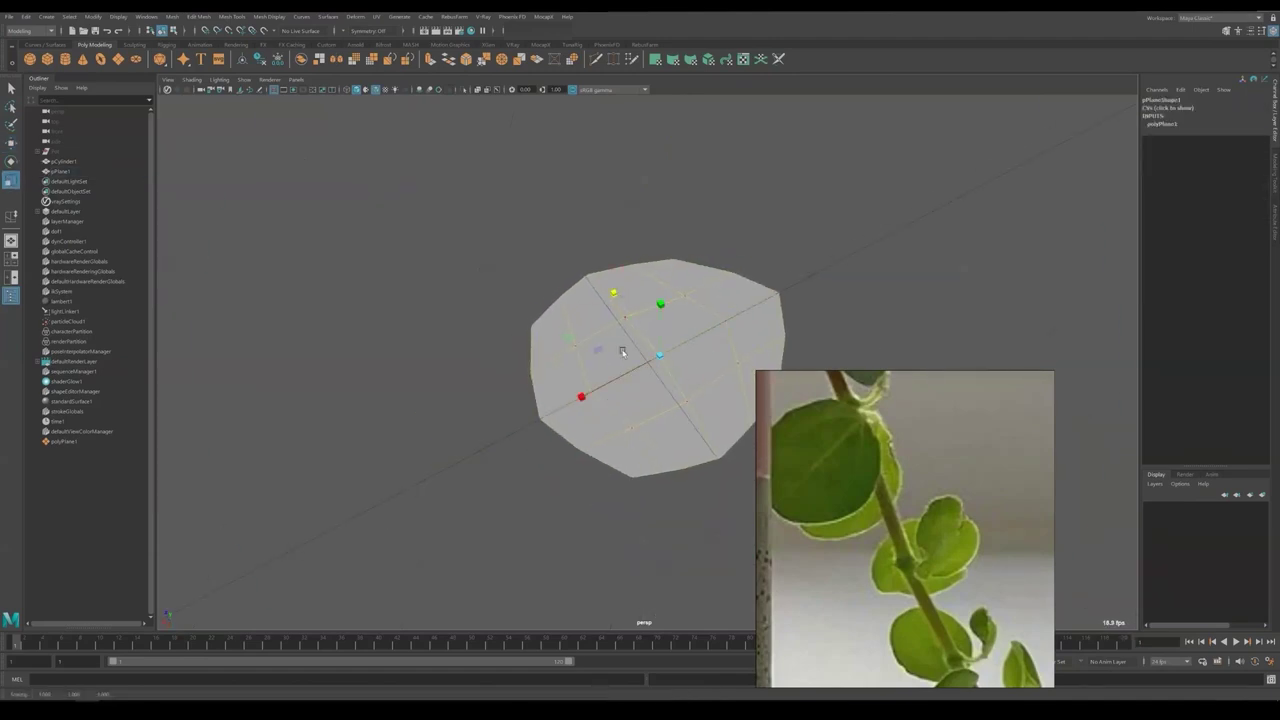
left_click_drag(622, 352, 657, 434, "alt")
Extrude the plane's outer edge and check it in smooth preview
key("F8")
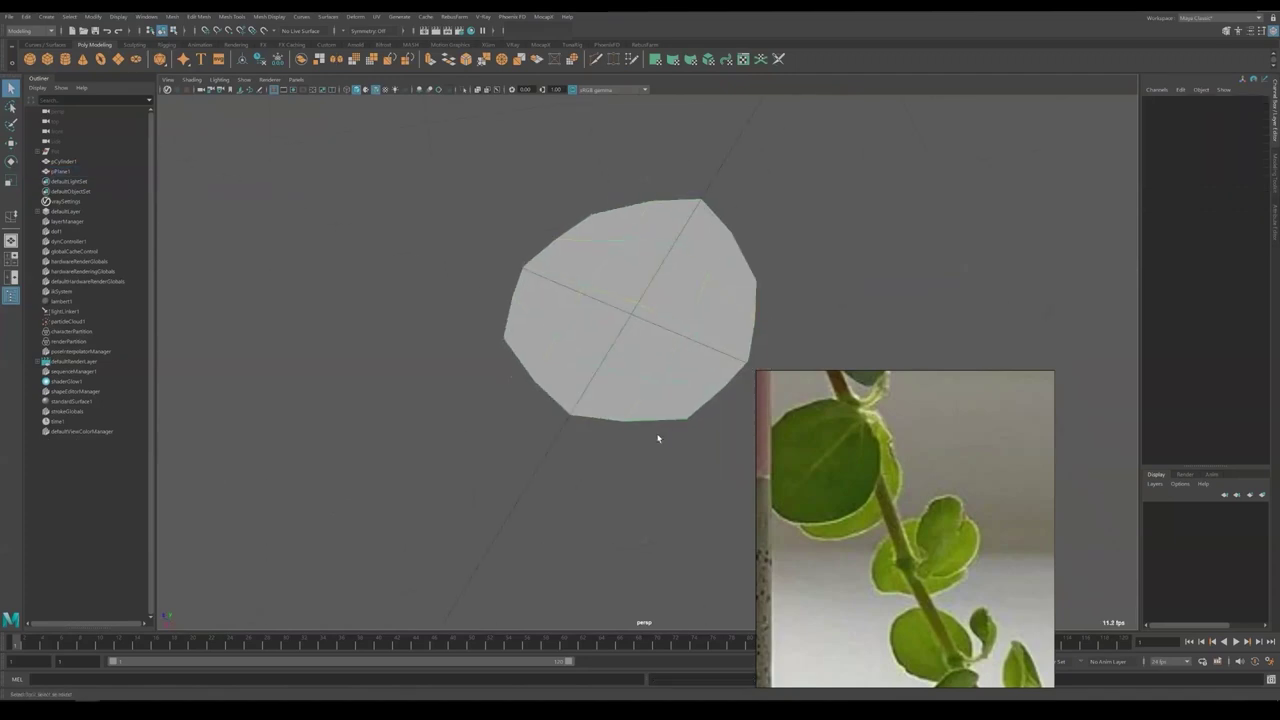
right_click_drag(652, 334, 650, 410, "shift")
right_click_drag(666, 232, 650, 210)
key("3")
left_click_drag(677, 354, 622, 343, "alt")
key("1")
Adjust the disc's vertices with soft selection, undoing extra vertex averaging
key("F8")
key("w")
key("ctrl+z")
key("3")
key("1")
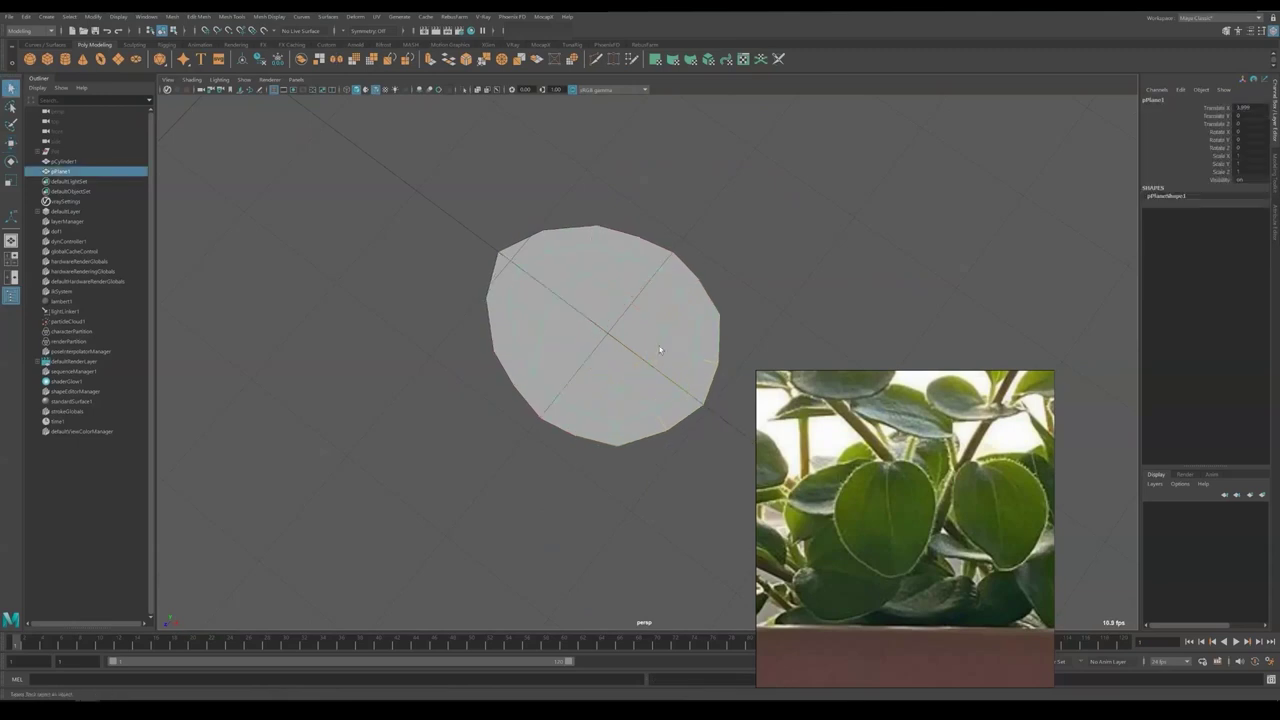
Apply a Smooth to subdivide the disc, inspect it, then remove the smoothing
right_click_drag(657, 346, 651, 386, "shift")
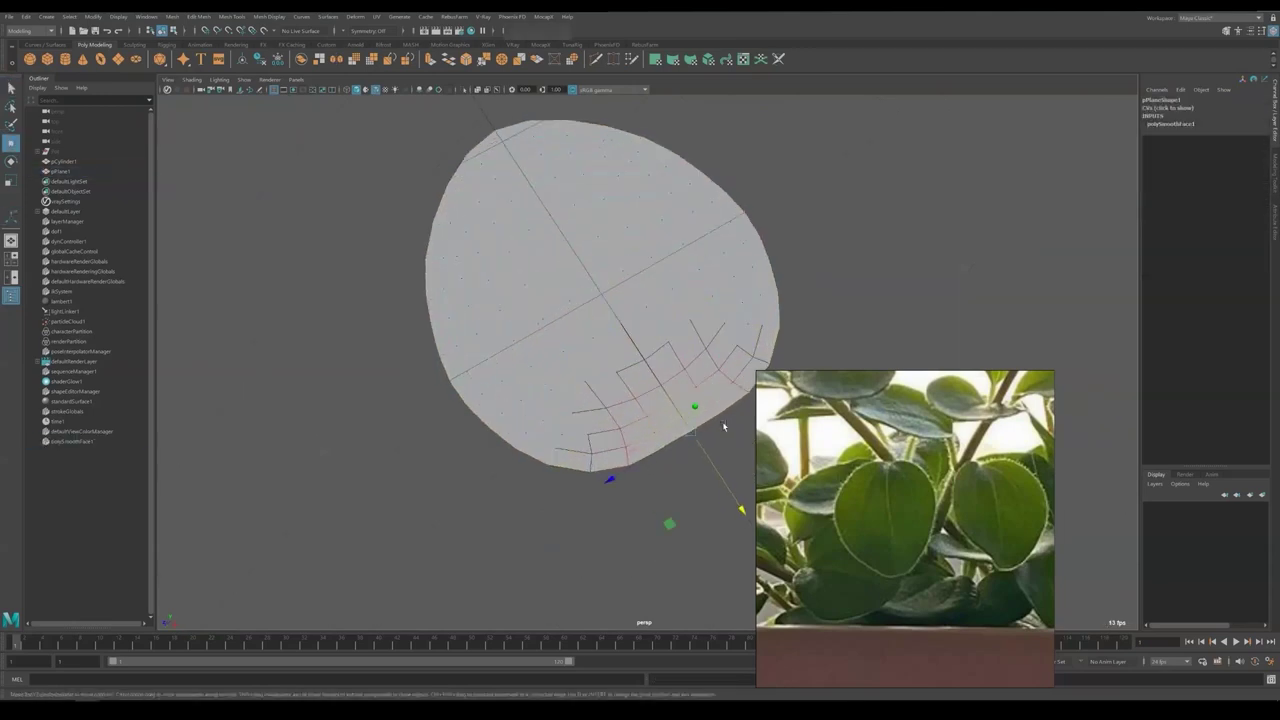
left_click_drag(724, 427, 657, 445, "alt")
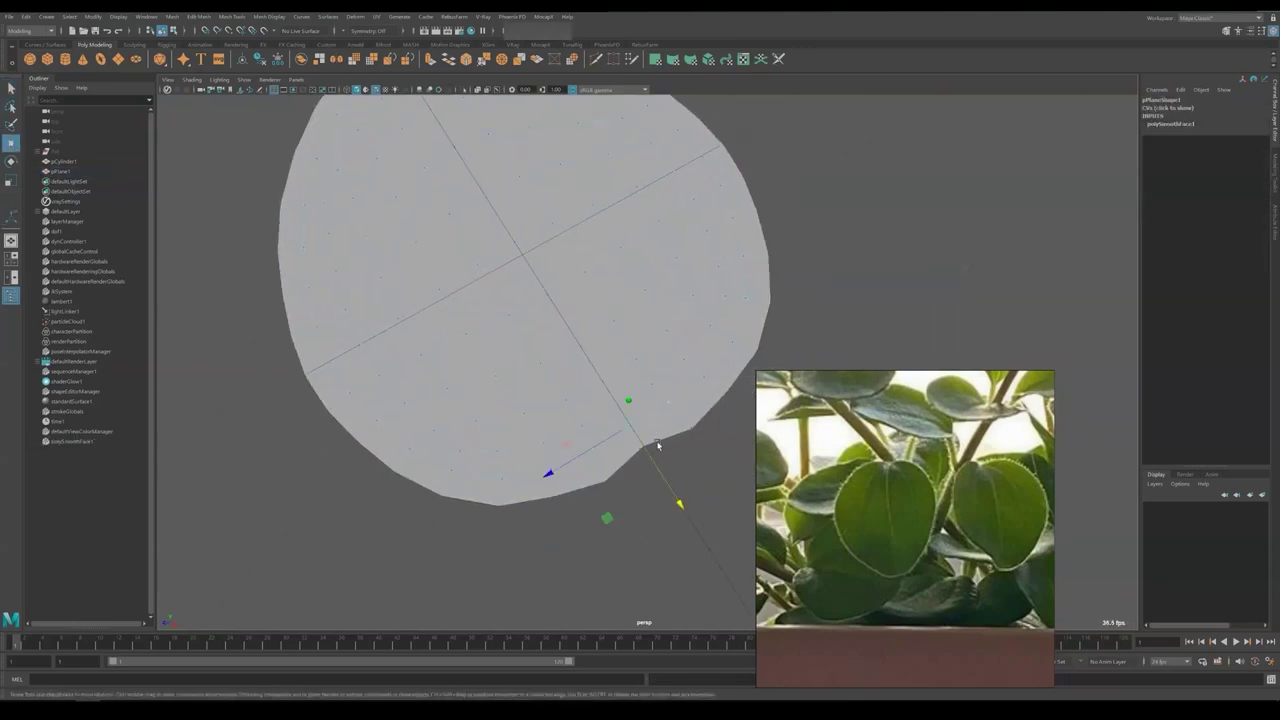
right_click_drag(652, 398, 640, 420)
left_click_drag(640, 420, 615, 370, "alt")
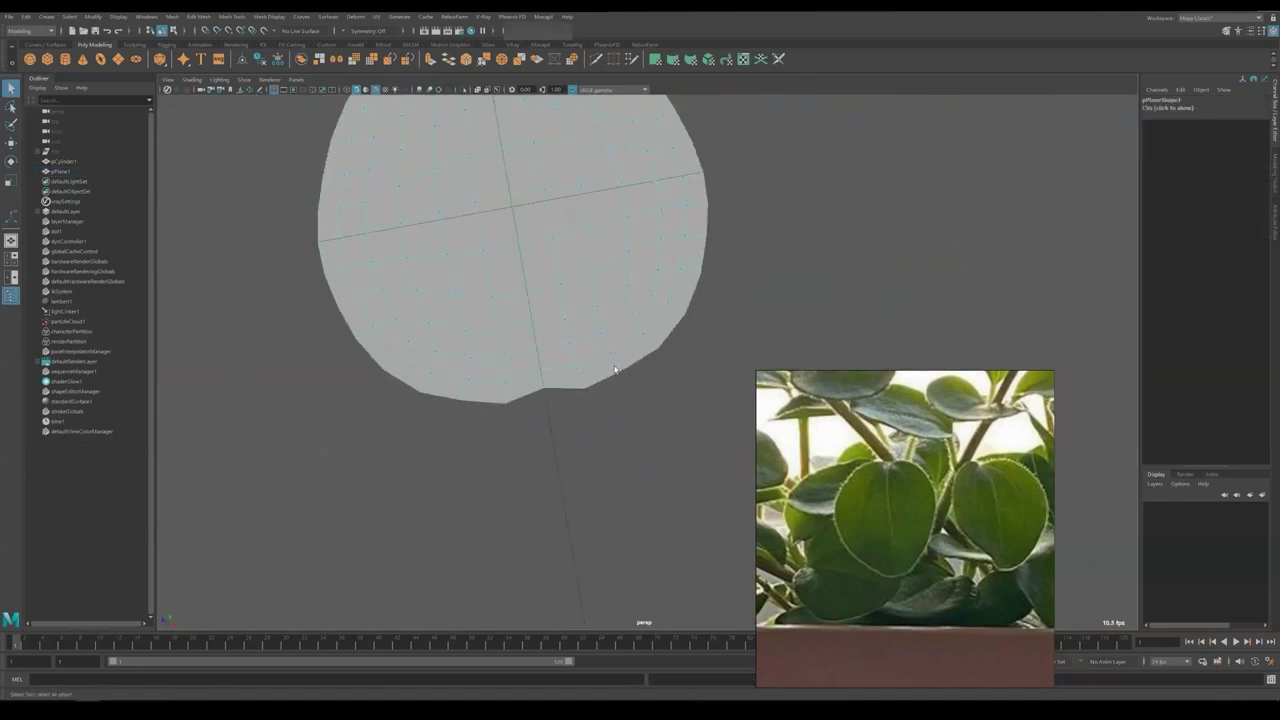
key("F8")
left_click_drag(452, 407, 665, 352, "alt")
key("F10")
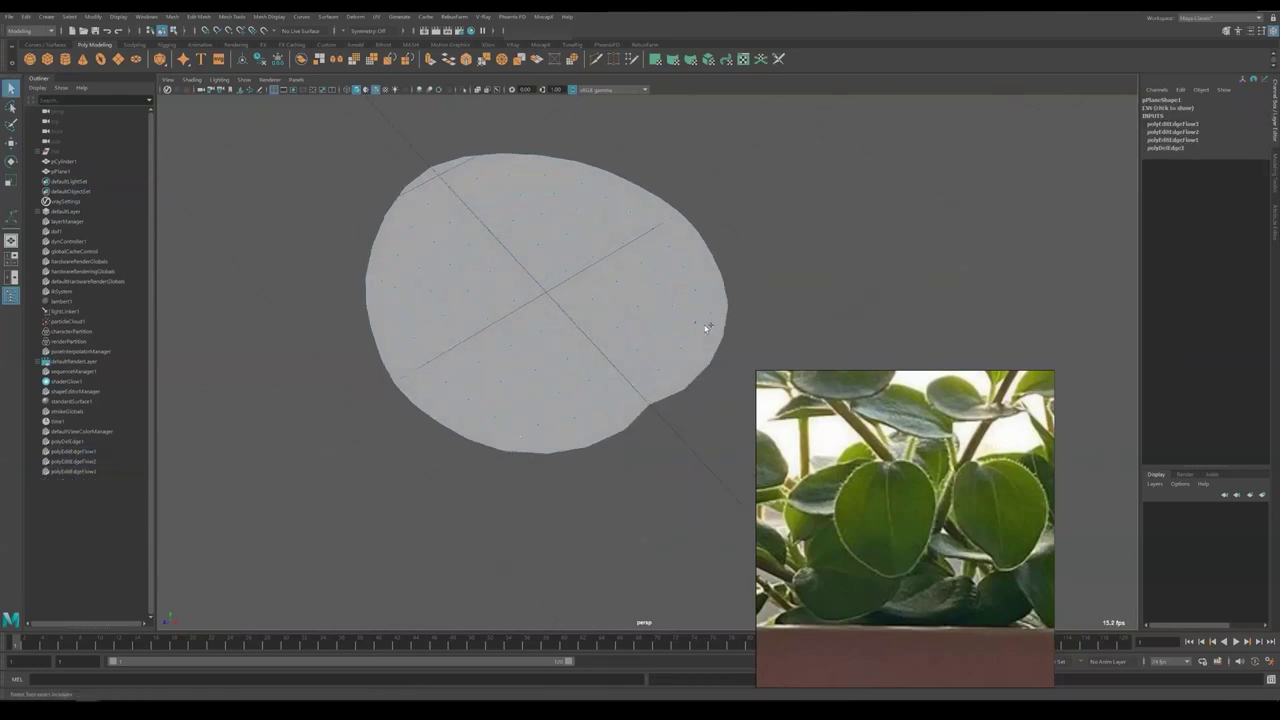
key("F8")
left_click_drag(587, 283, 618, 377, "alt")
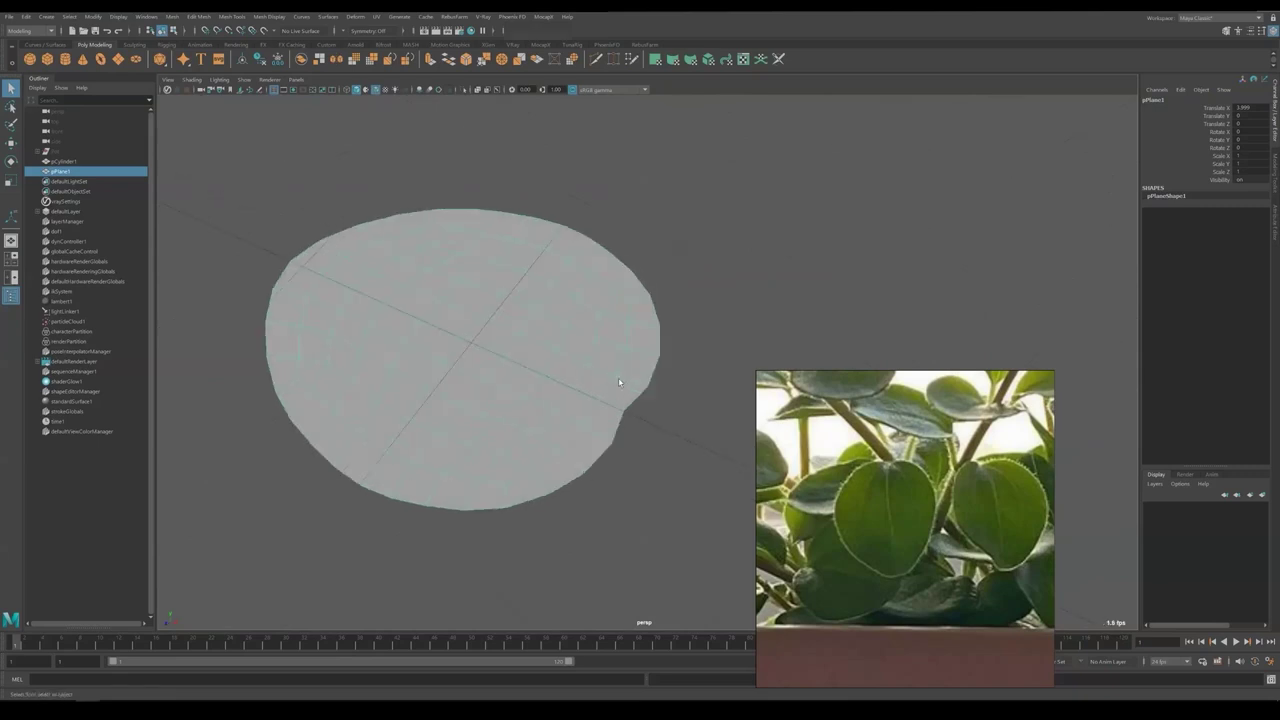
Multi-Cut the disc edge and extrude a thin stalk out from it
scroll(610, 370, "up", 5)
right_click_drag(596, 368, 536, 384)
key("ctrl+shift+x")
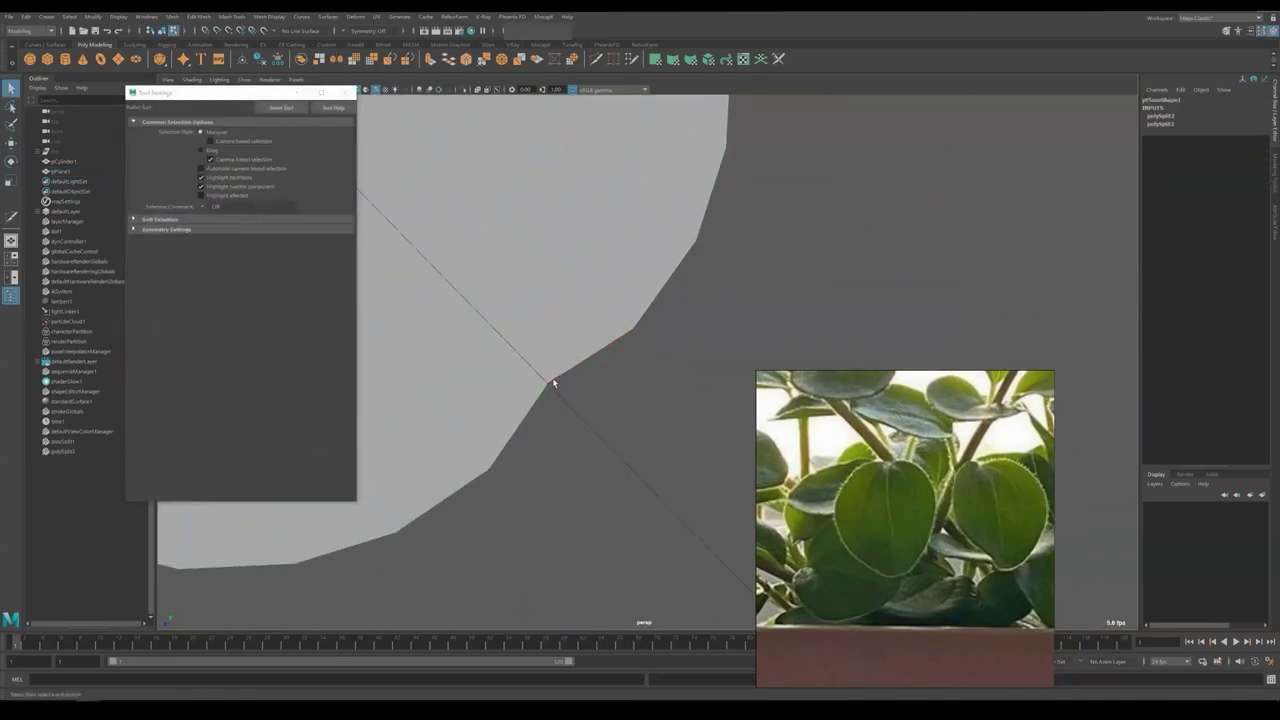
key("ctrl+e")
scroll(680, 430, "down", 3)
left_click_drag(614, 407, 665, 392)
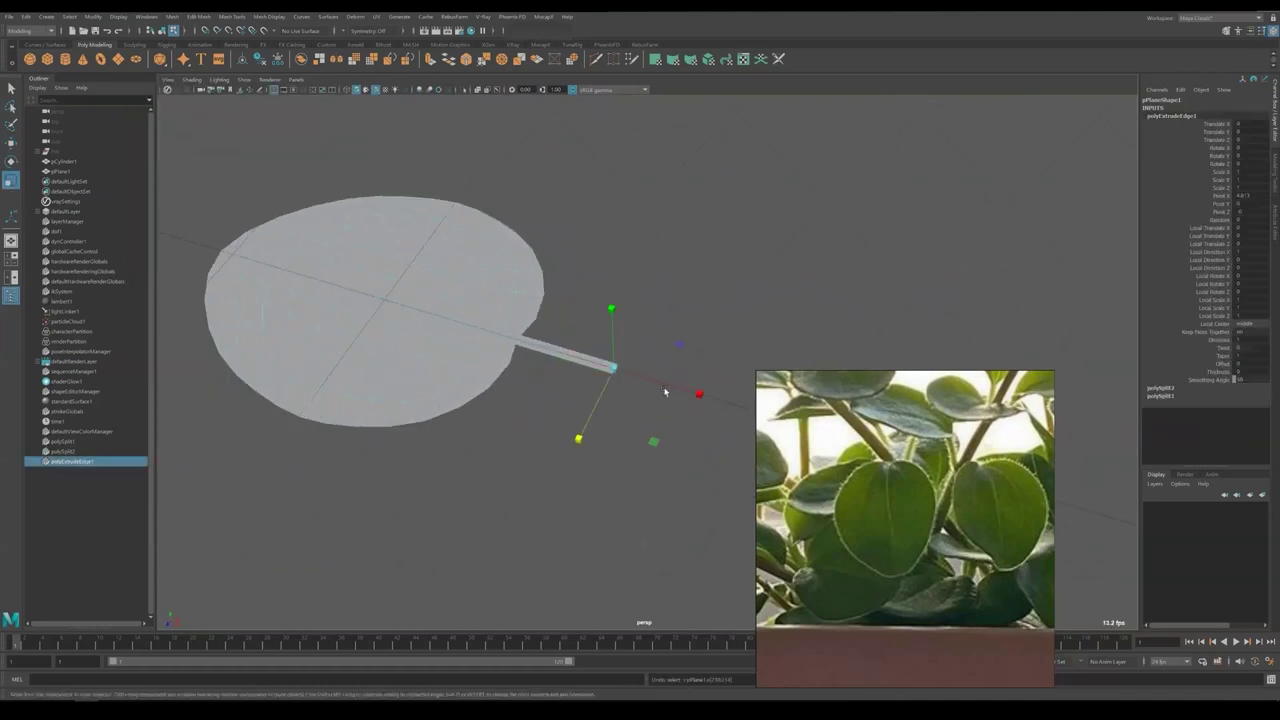
key("q")
Return the leaf to object mode and show its attributes in the Attribute Editor
scroll(420, 300, "up", 3)
right_click_drag(420, 300, 457, 280)
left_click_drag(457, 280, 578, 372, "alt")
scroll(578, 372, "up", 3)
key("ctrl+a")
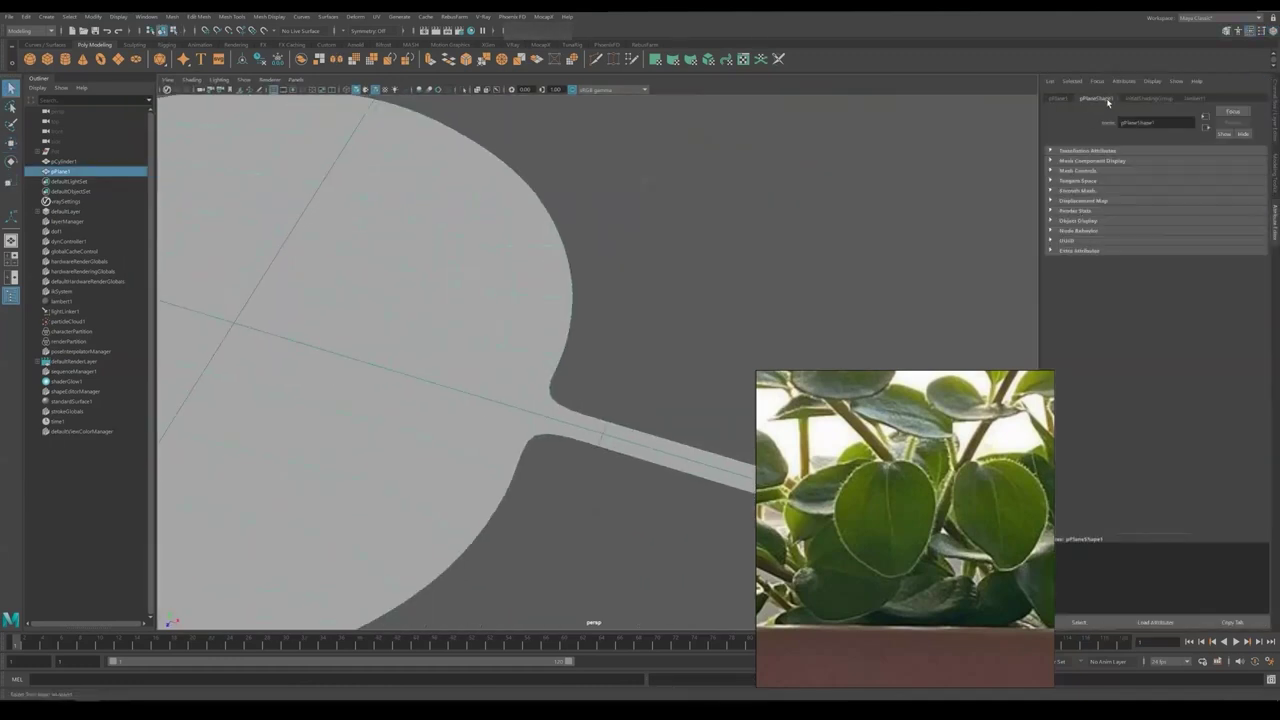
left_click_drag(697, 331, 655, 419, "alt")
Toggle smooth preview off and on to compare the leaf's faceted and smoothed shape
key("1")
scroll(712, 384, "up", 3)
left_click(667, 391)
scroll(667, 391, "down", 5)
scroll(590, 348, "up", 3)
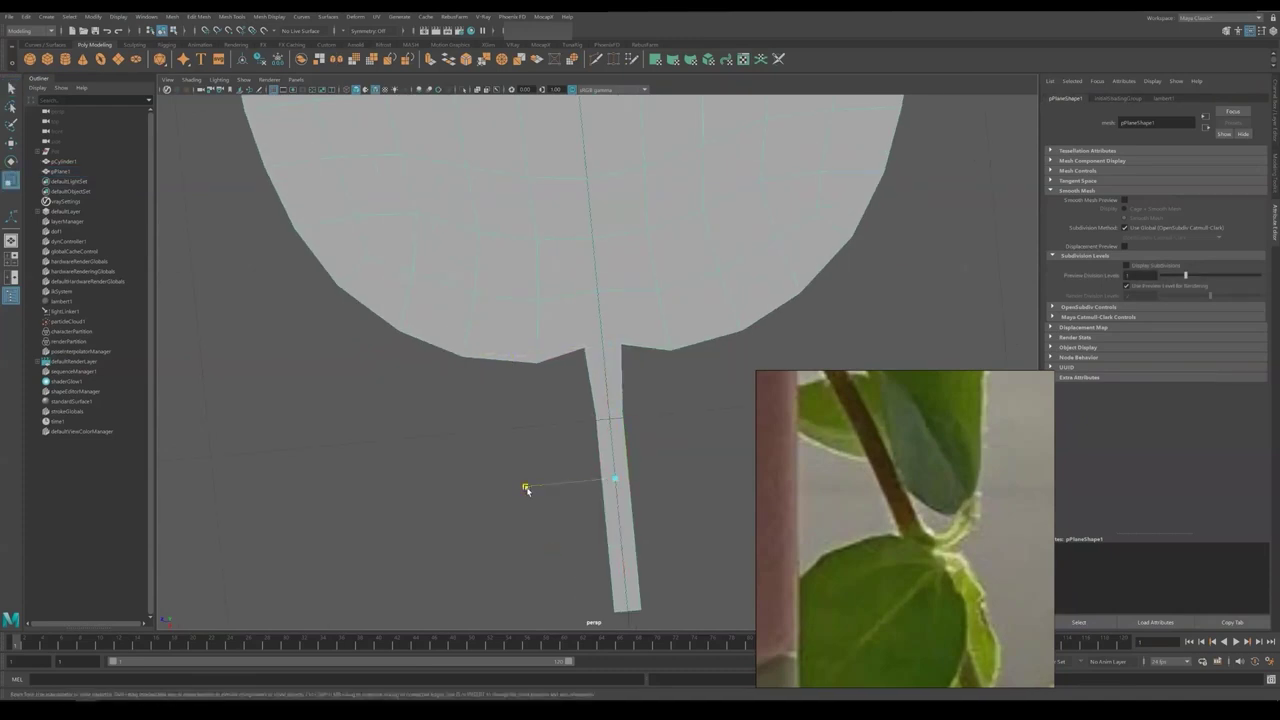
left_click(603, 368)
key("3")
scroll(669, 397, "down", 5)
left_click_drag(669, 397, 542, 361, "alt")
key("1")
key("3")
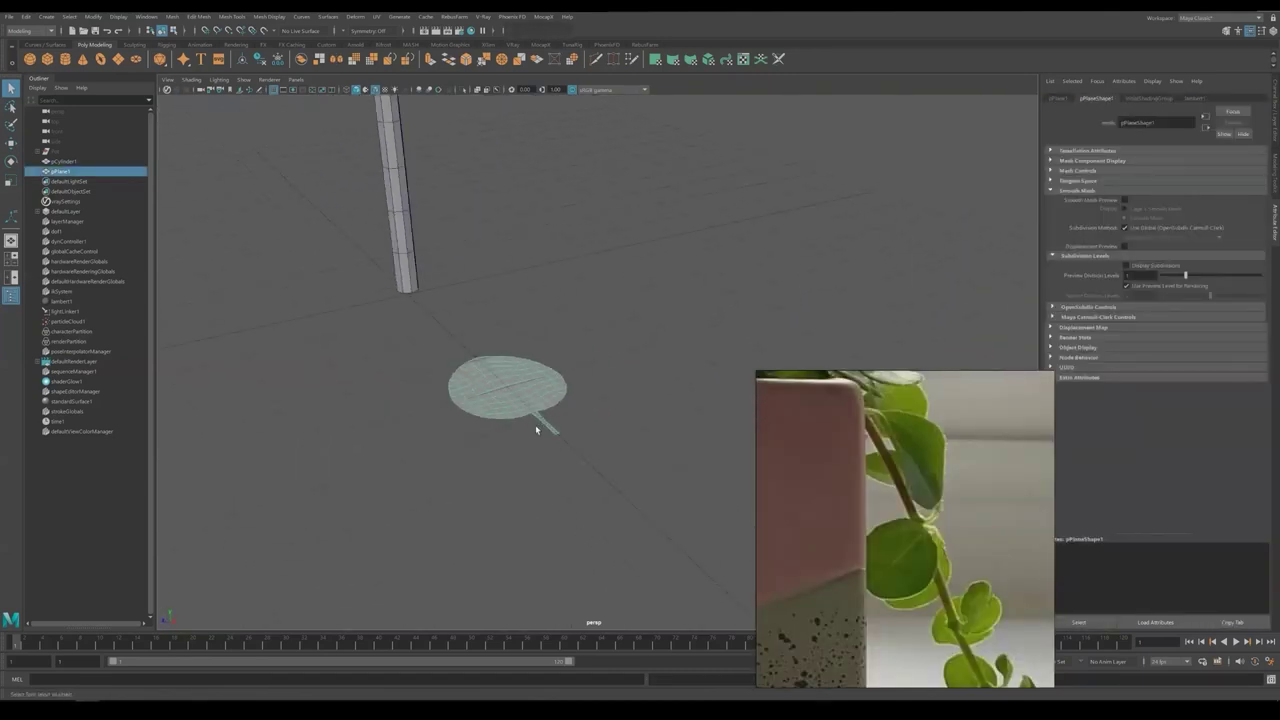
Enable topology symmetry using the leaf's centre edge as the seam
left_click_drag(569, 505, 700, 480, "alt")
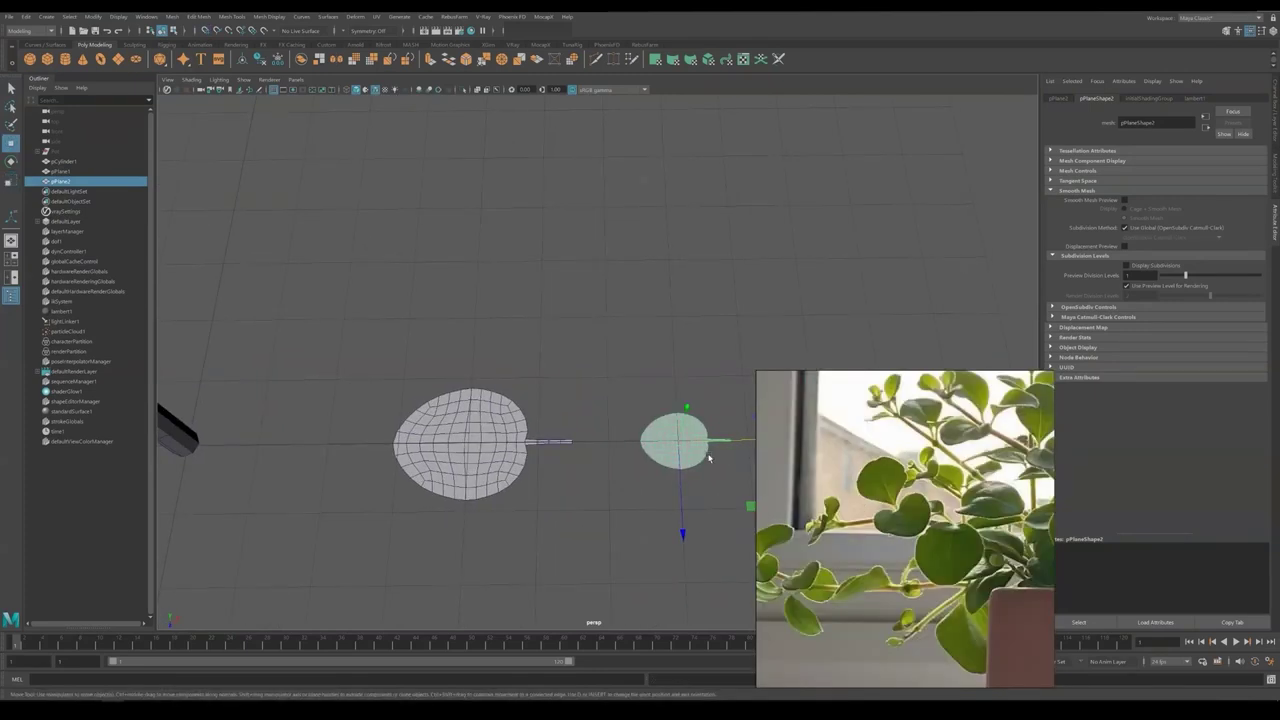
key("w")
scroll(596, 420, "up", 5)
key("f")
left_click(369, 30)
left_click(375, 100)
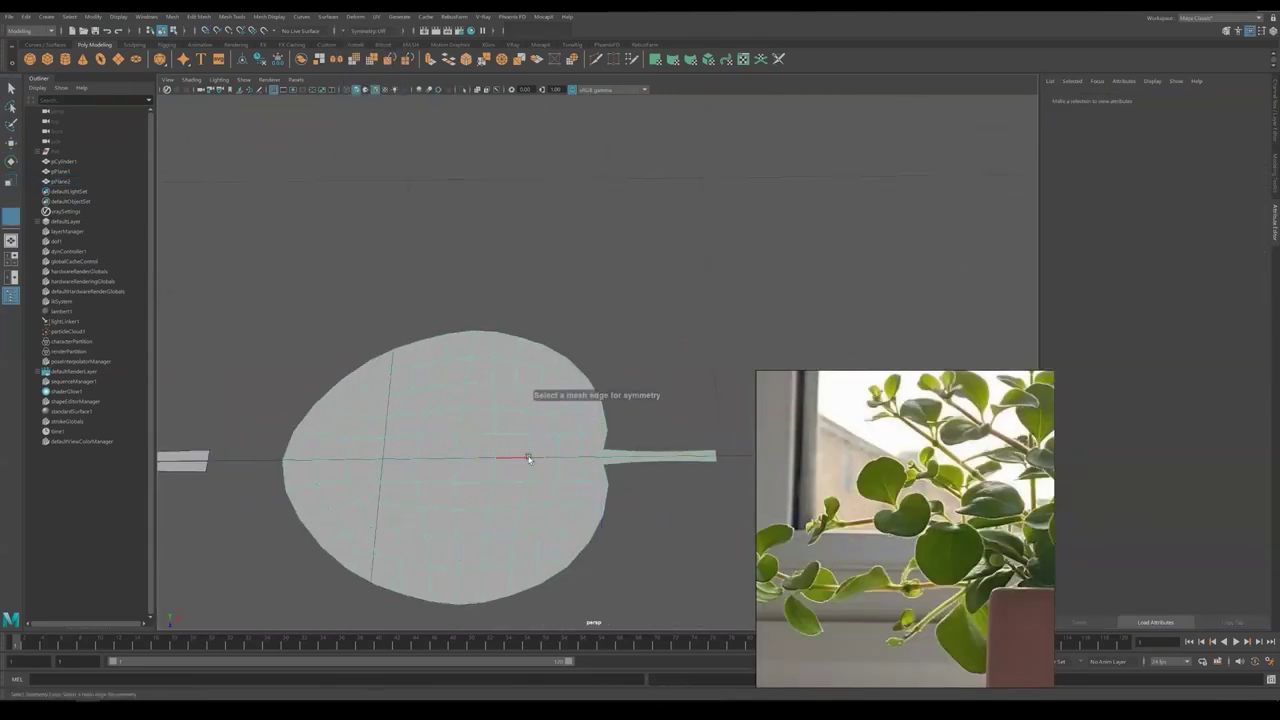
left_click(529, 457)
left_click_drag(529, 457, 521, 510, "alt")
key("w")
scroll(521, 510, "up", 3)
scroll(541, 362, "down", 2)
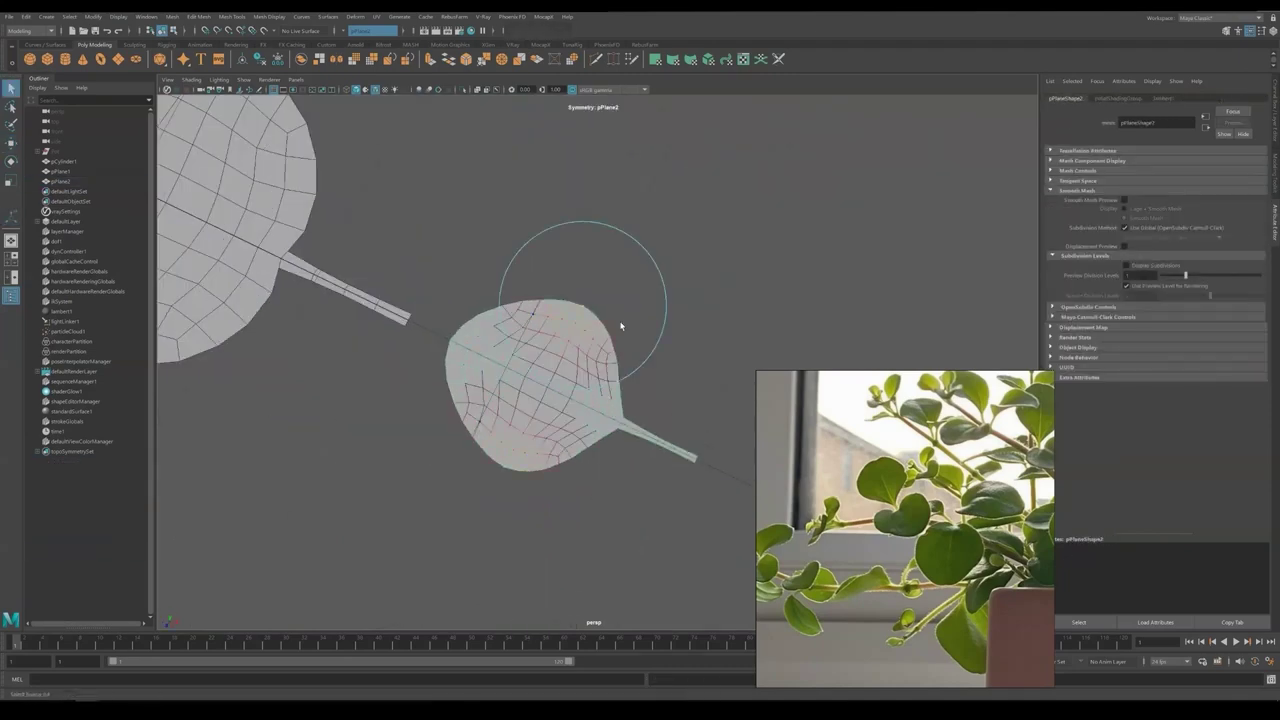
scroll(532, 400, "up", 4)
left_click_drag(532, 400, 478, 481, "alt")
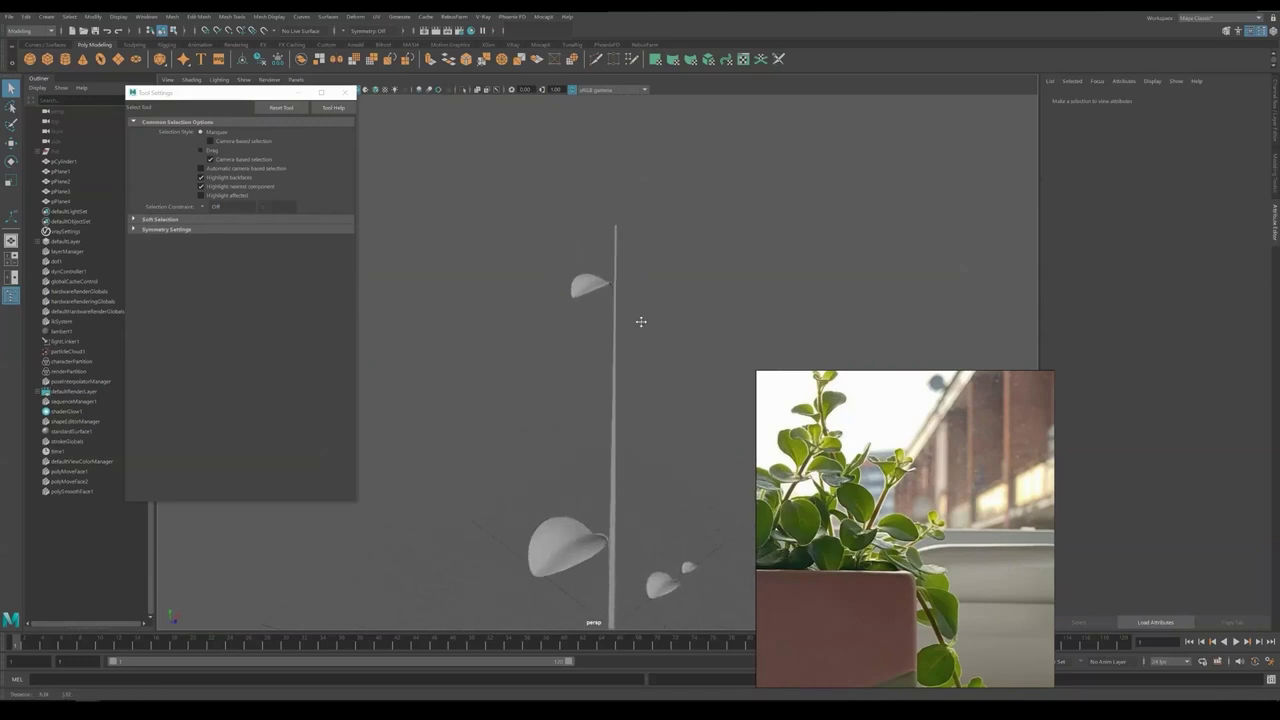
Flatten the leaf UVs with Contour Stretch in the UV Editor and rearrange the leaf shells
key("f")
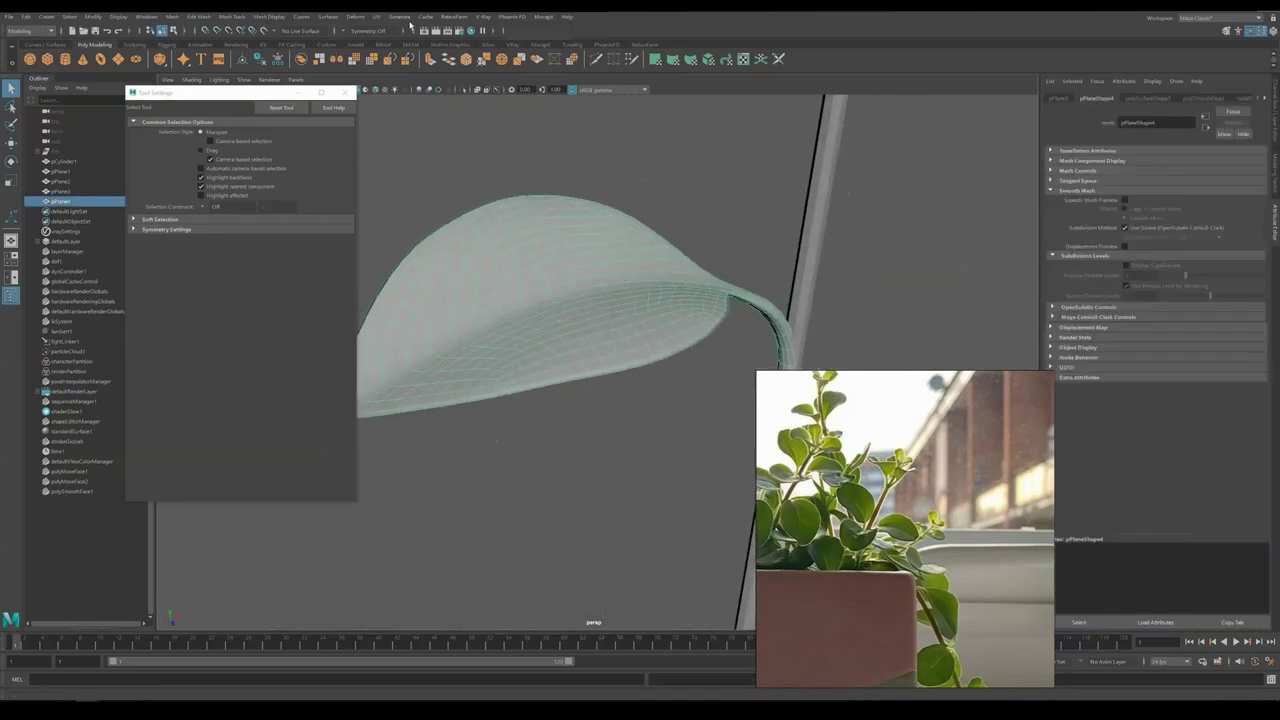
left_click(396, 36)
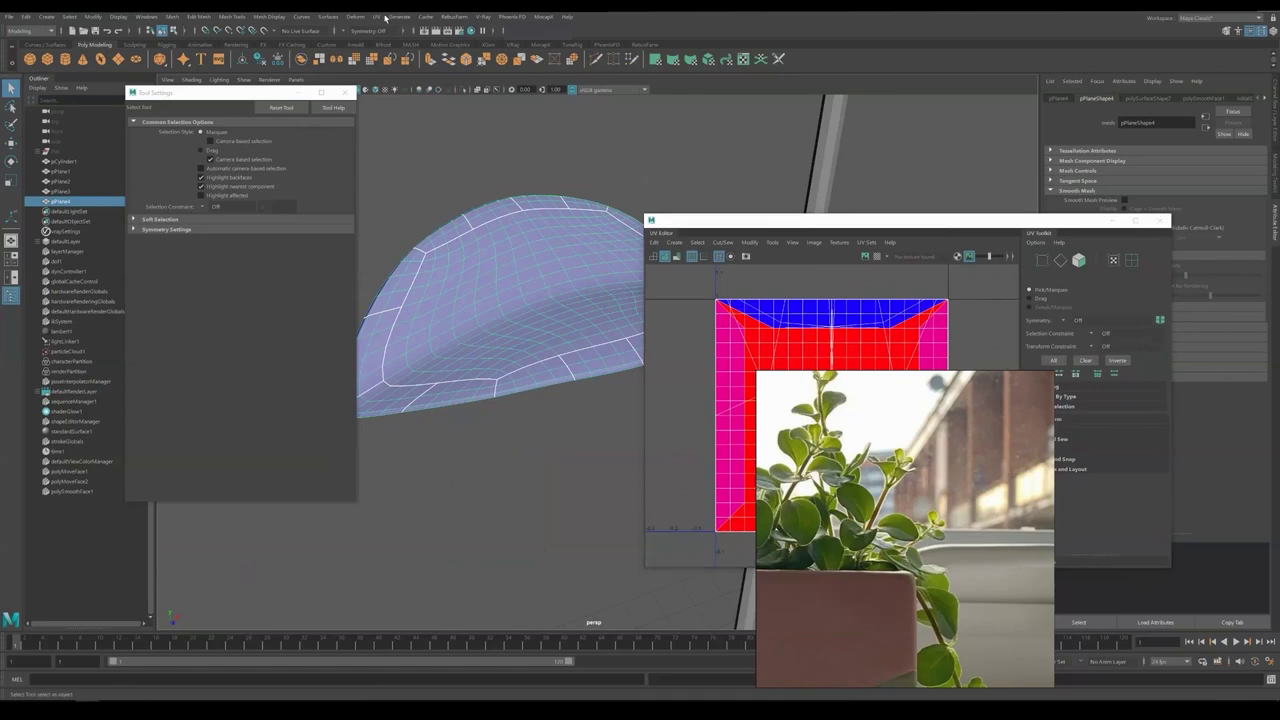
left_click(413, 105)
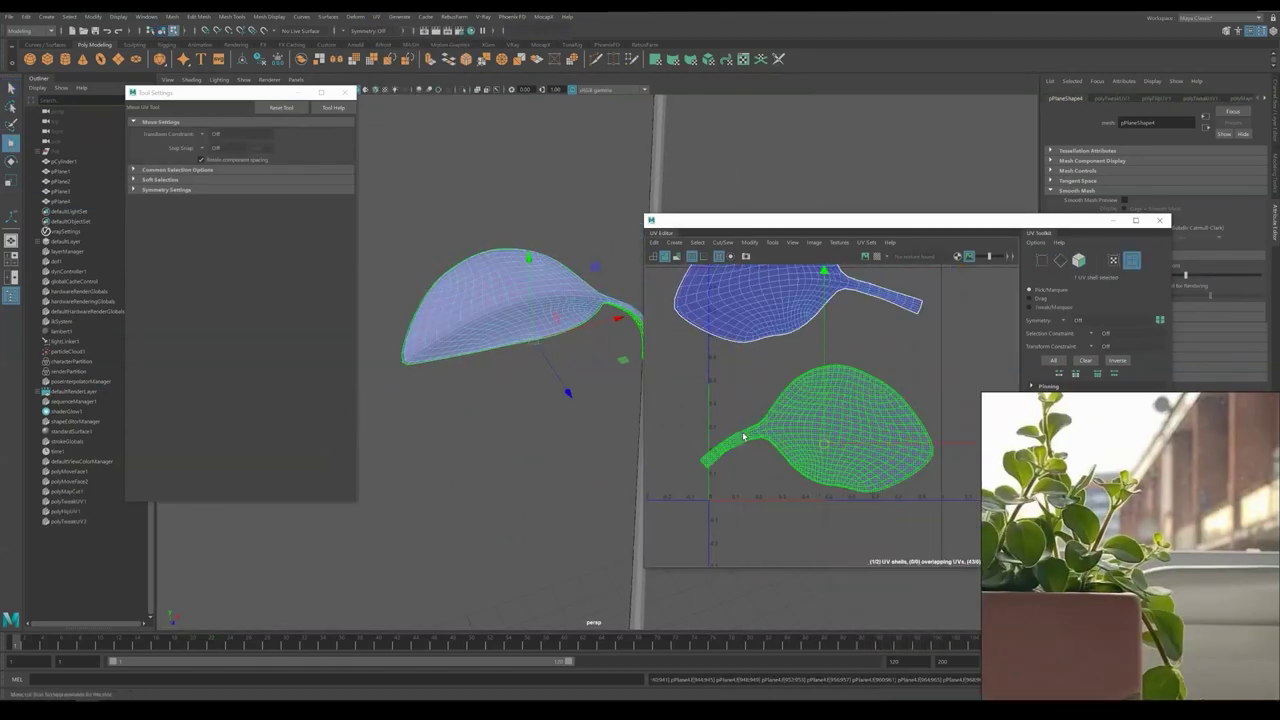
left_click(799, 372)
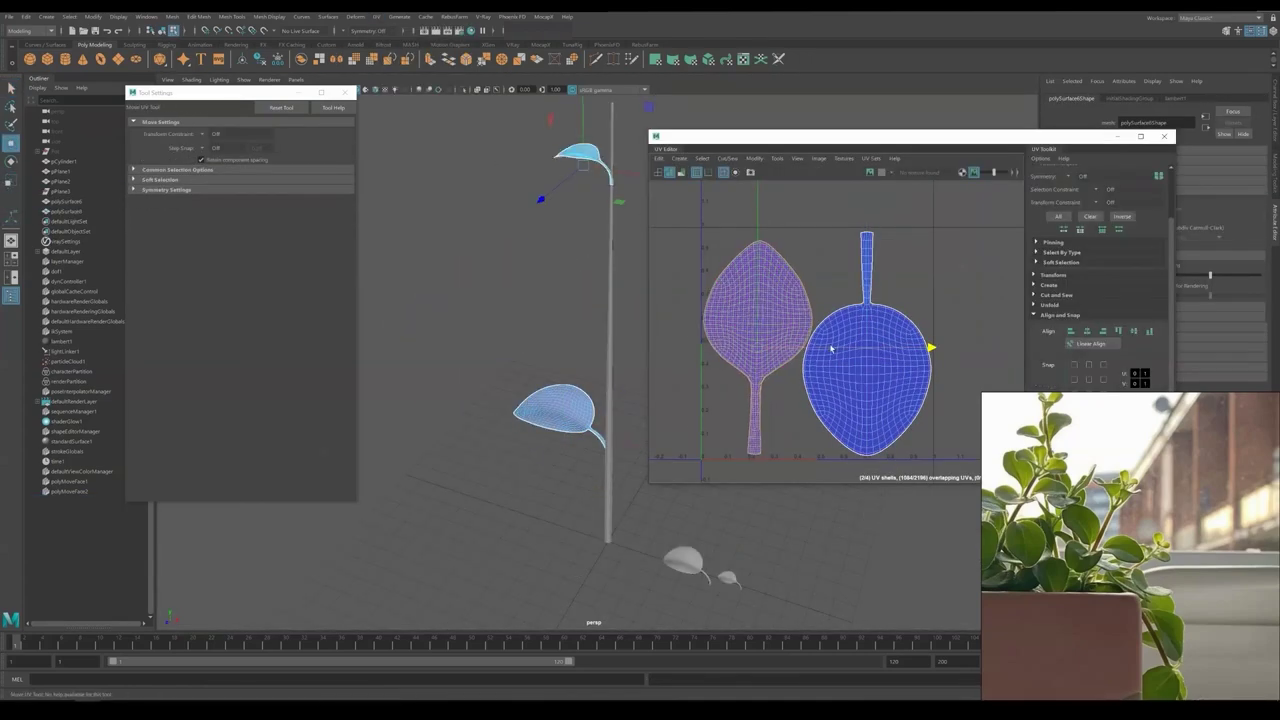
left_click(866, 323)
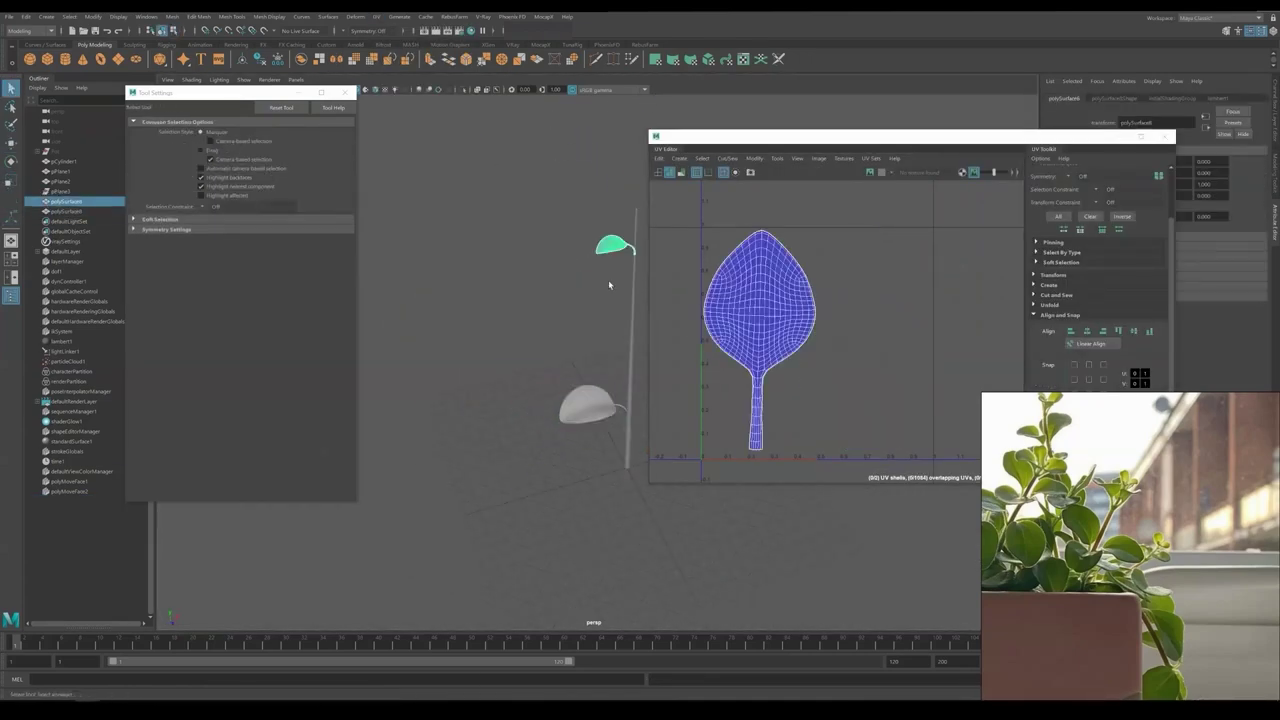
Project the stem UVs cylindrically, then isolate the pot in the view
left_click(430, 127)
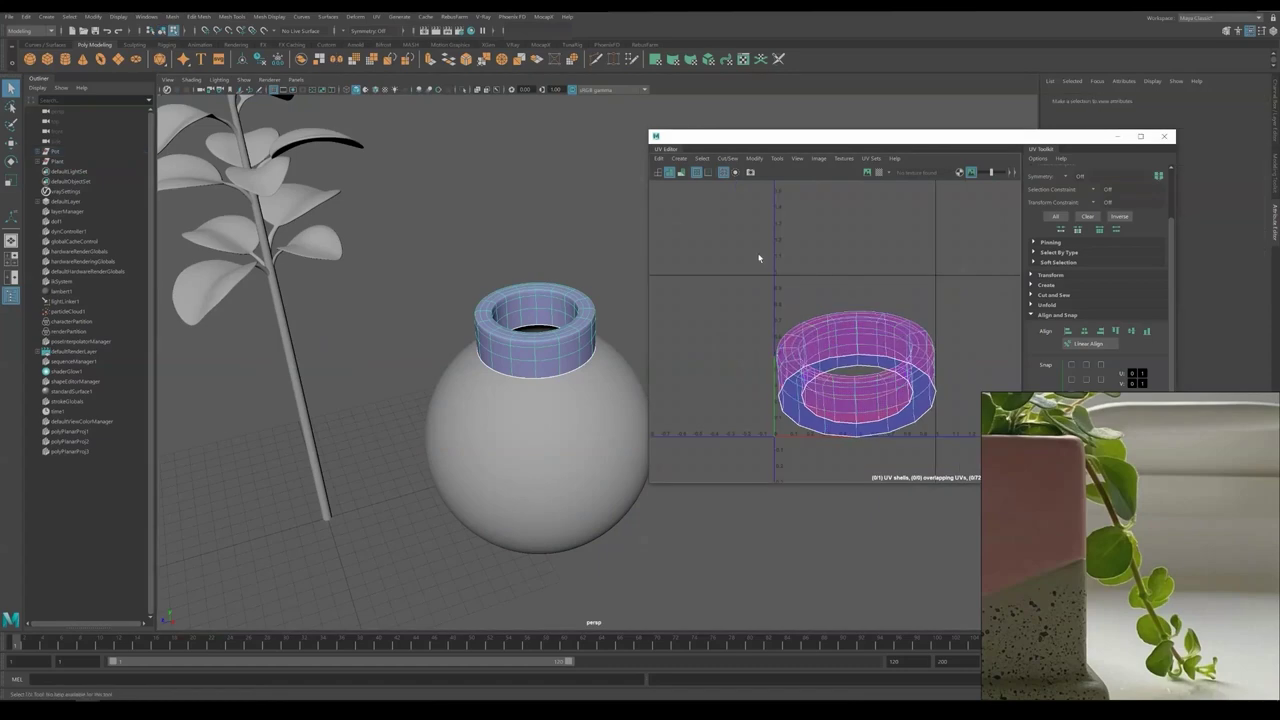
key("f")
key("ctrl+1")
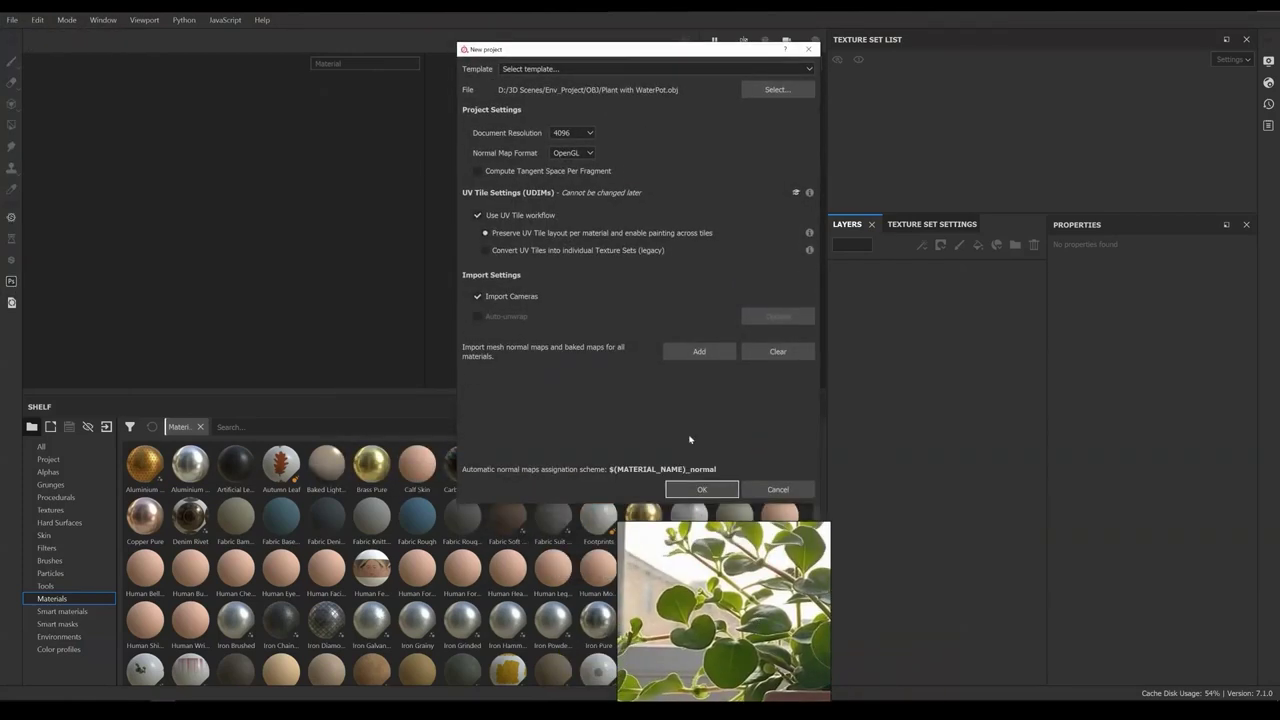
Accept the new project and switch the shader to pbr-metal-rough-with-alpha-blending
left_click(695, 488)
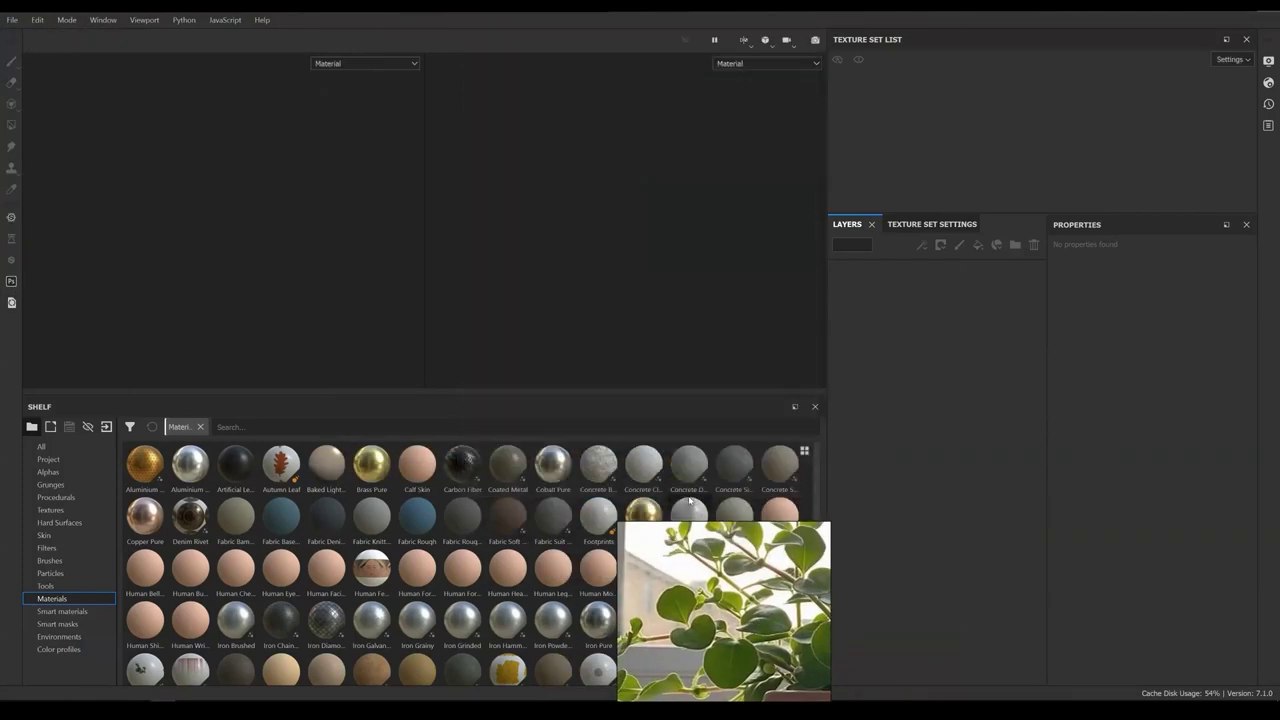
left_click(1231, 78)
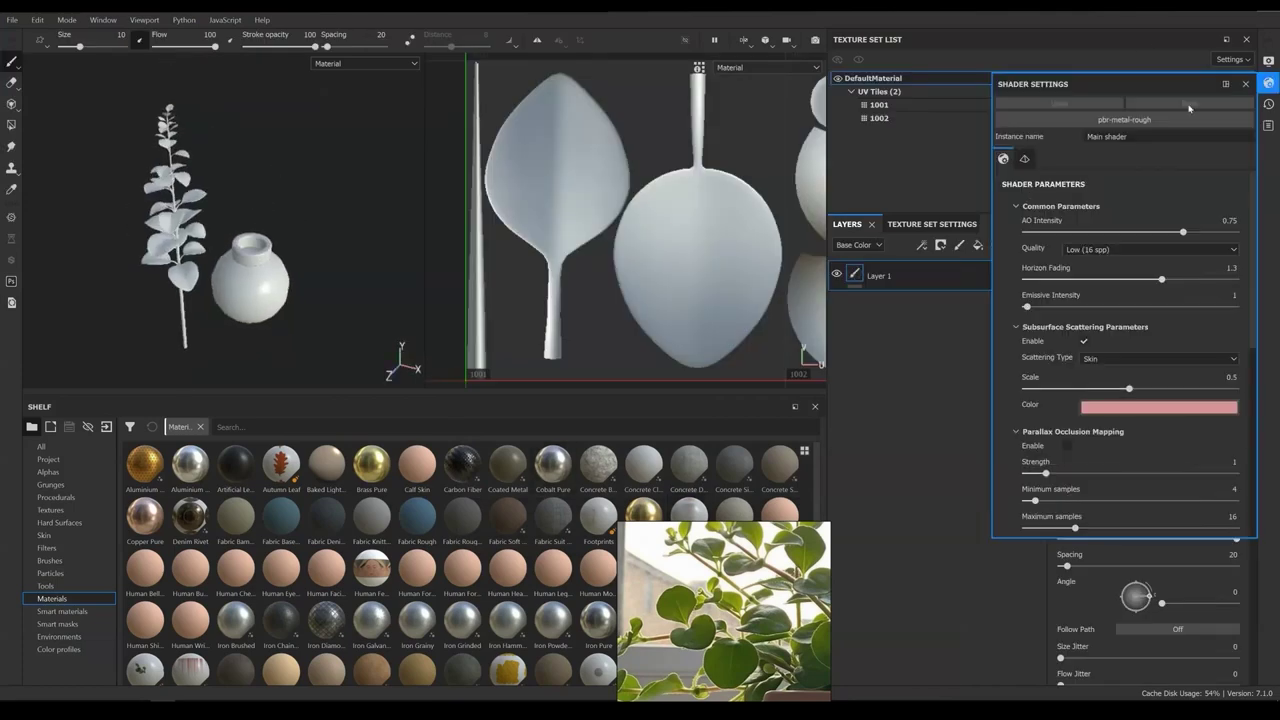
left_click(1077, 128)
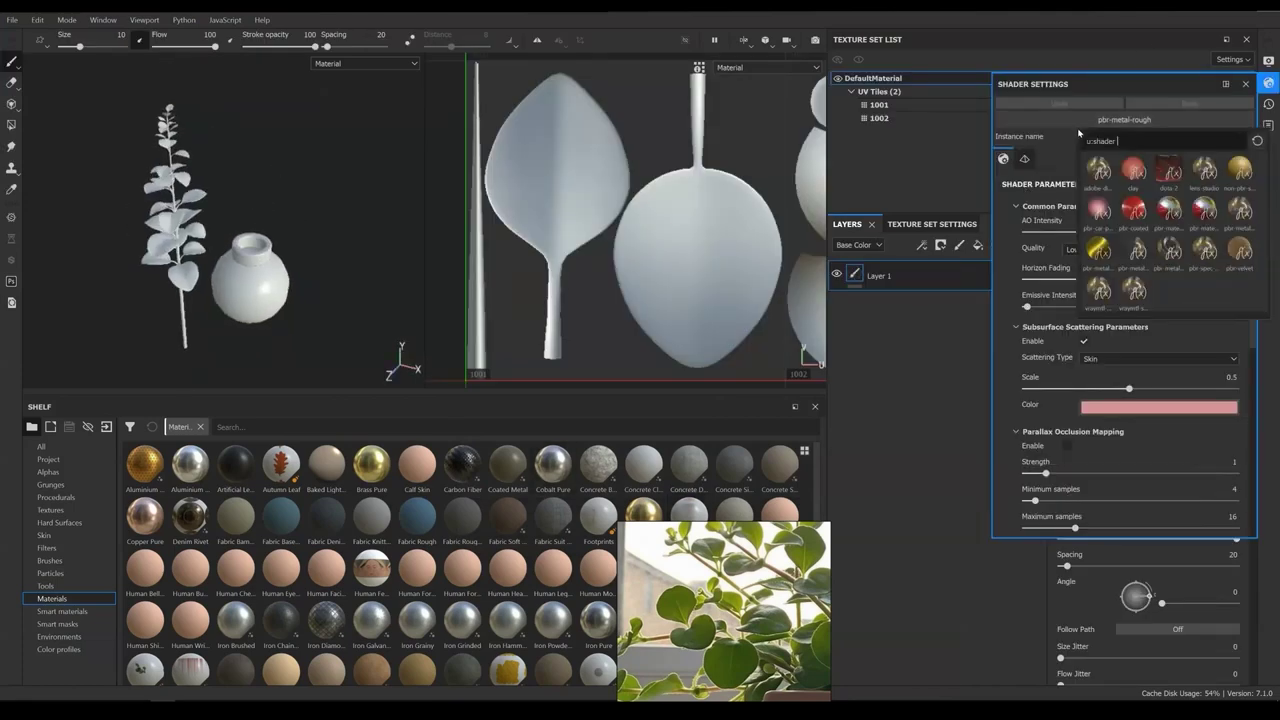
left_click(1133, 252)
left_click(956, 225)
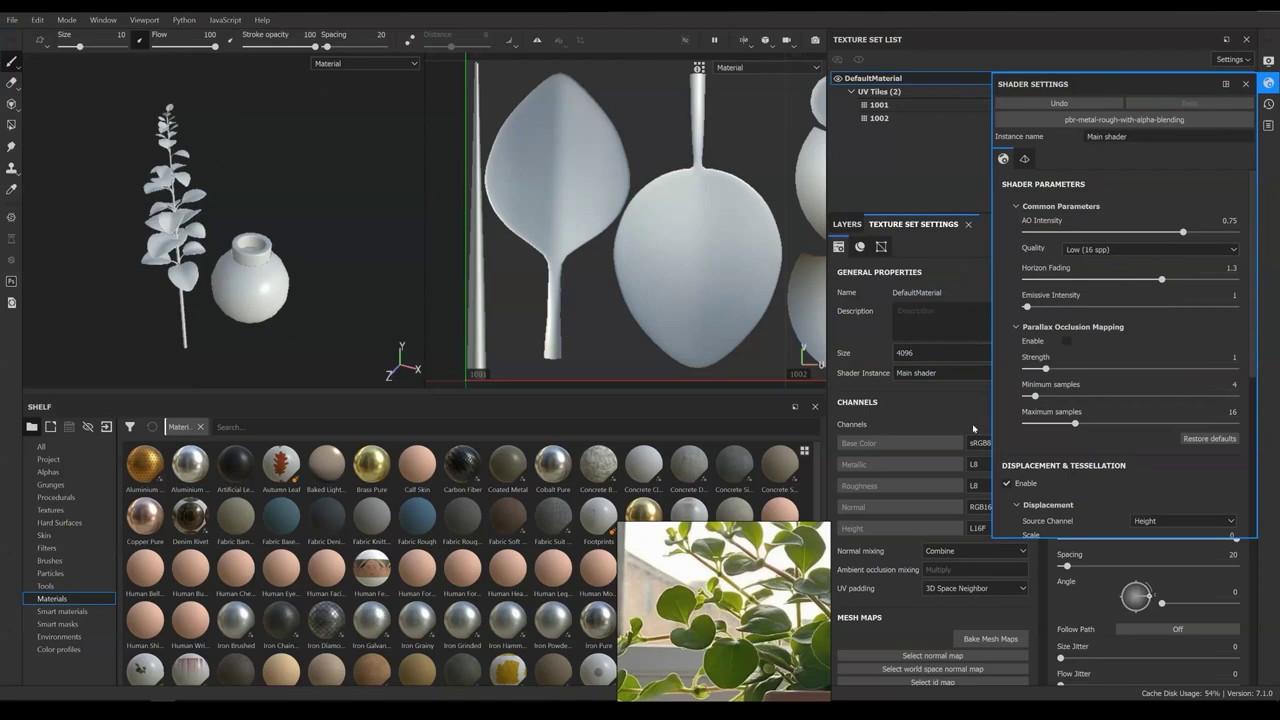
left_click(1245, 84)
left_click(1019, 425)
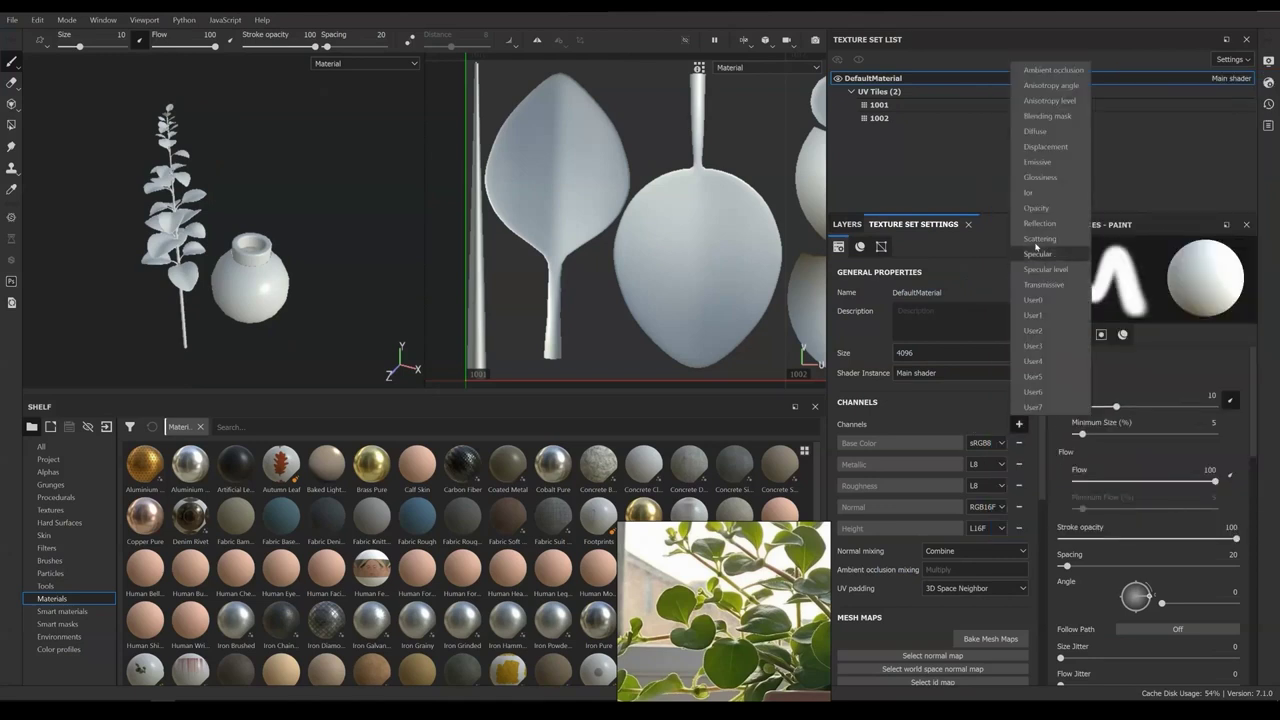
left_click(992, 216)
Delete the paint layer, name the folder Plant, mask the Glass folder and add fill layers
left_click(848, 225)
left_click(1033, 245)
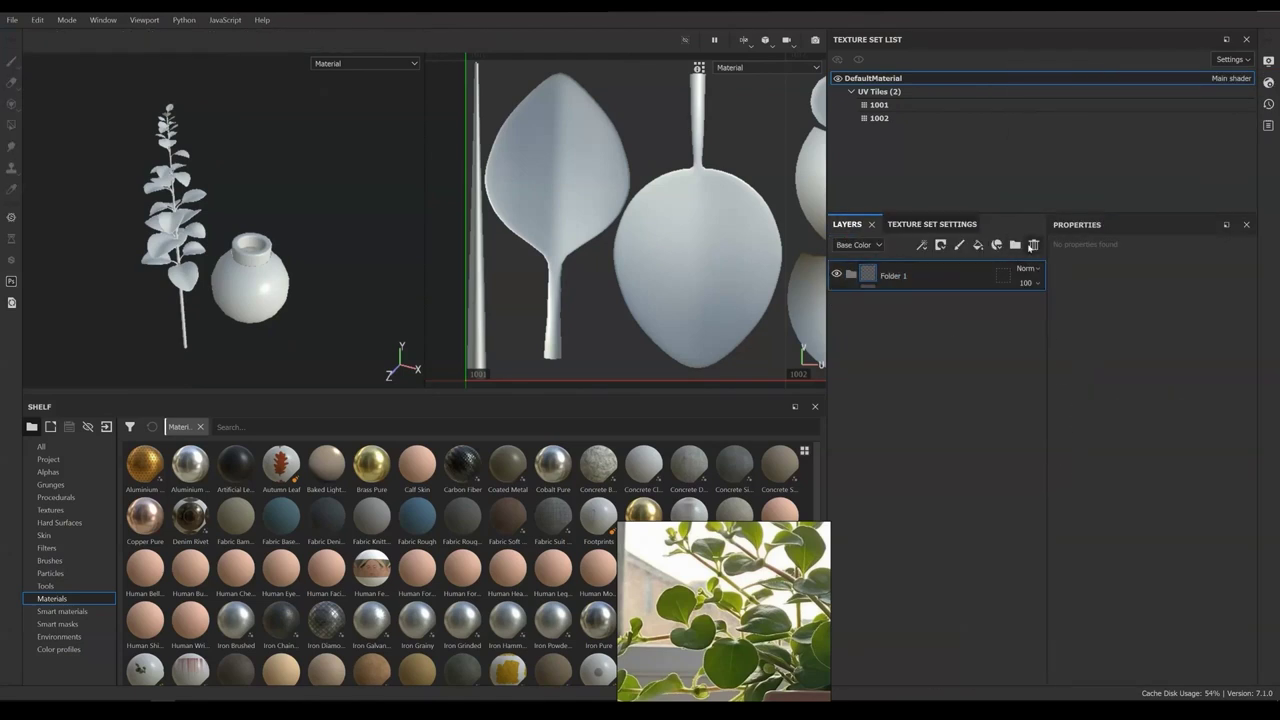
type("ant")
key("Return")
left_click(996, 245)
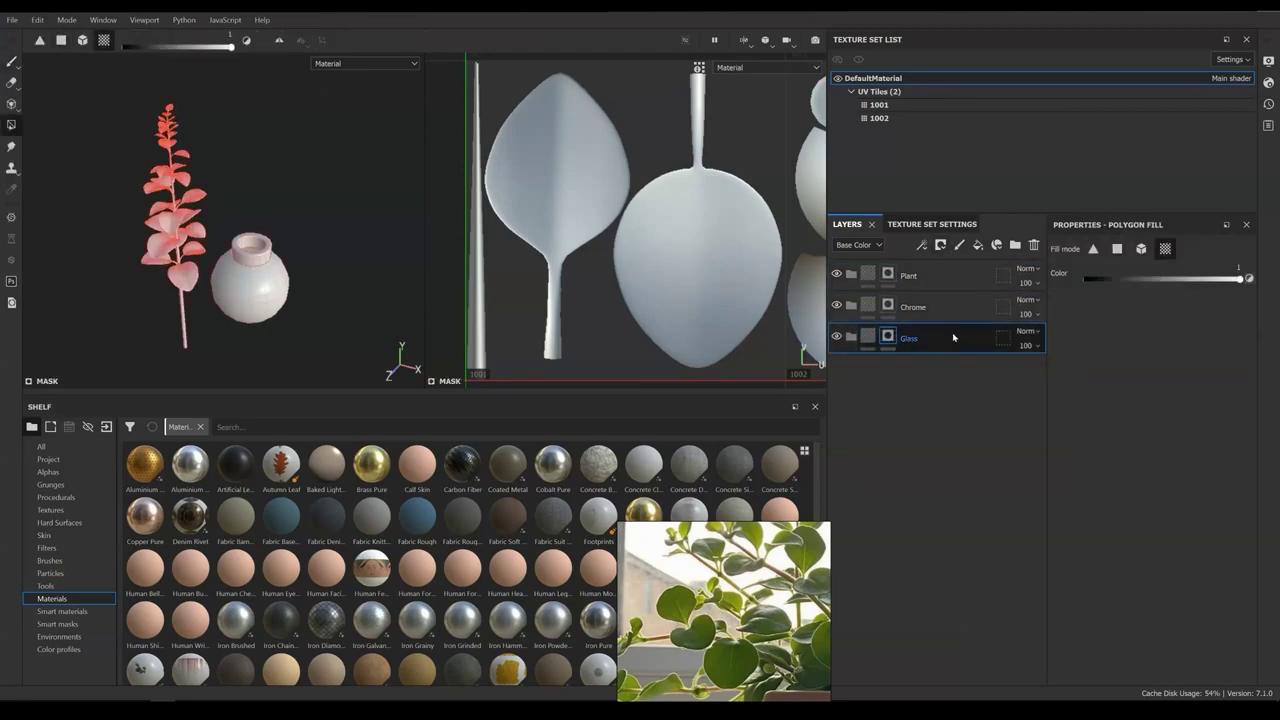
left_click(978, 245)
scroll(685, 250, "up", 3)
key("f")
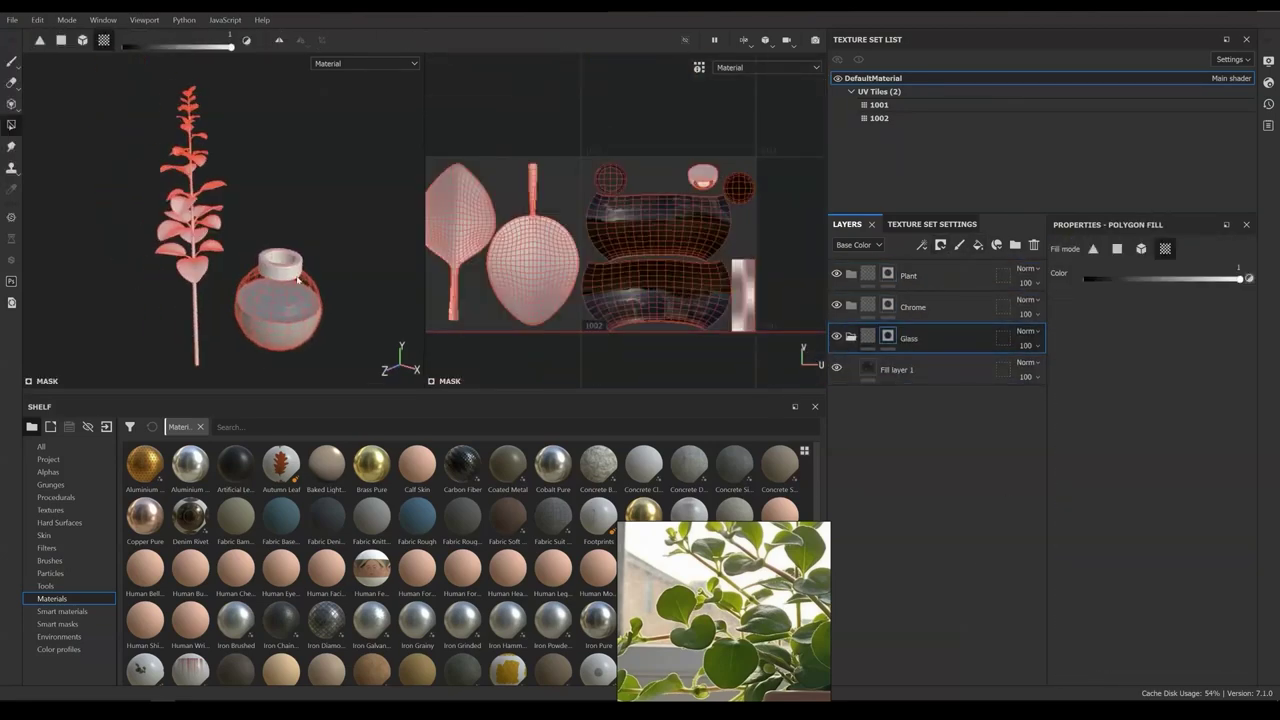
left_click(978, 245)
left_click(888, 305)
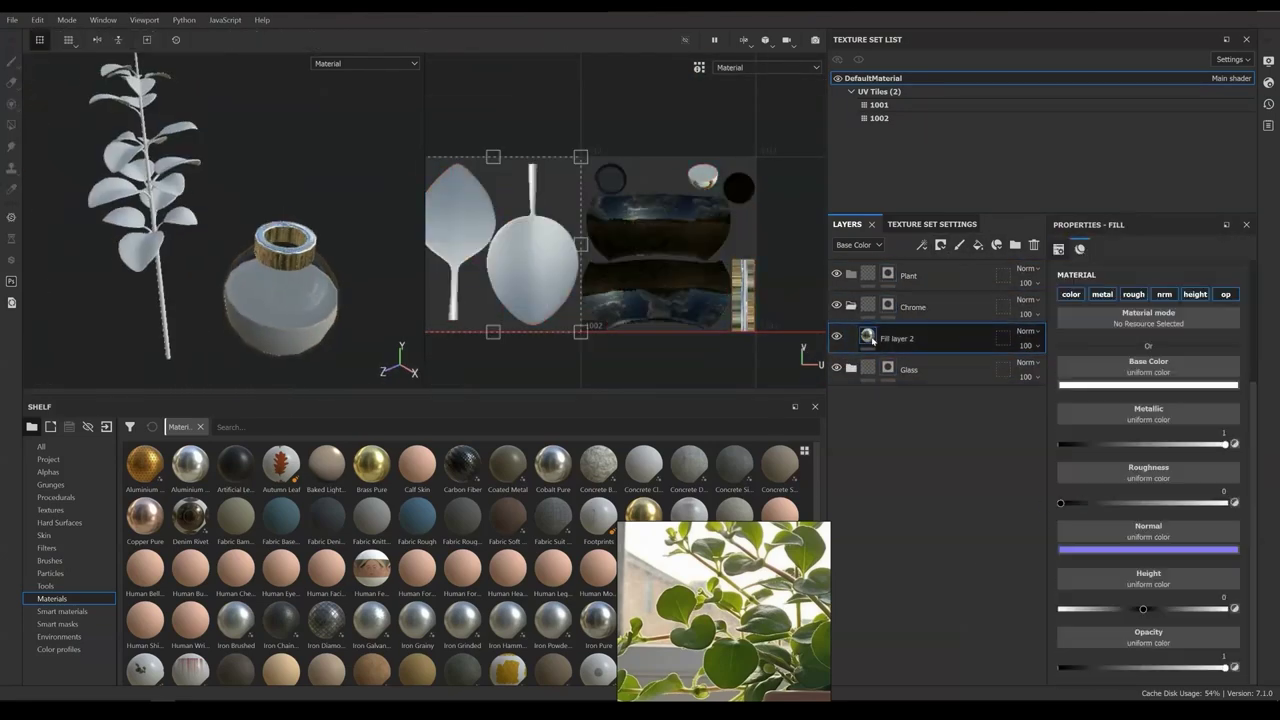
Add another base fill layer and give the Color Red layer a black mask
left_click(978, 245)
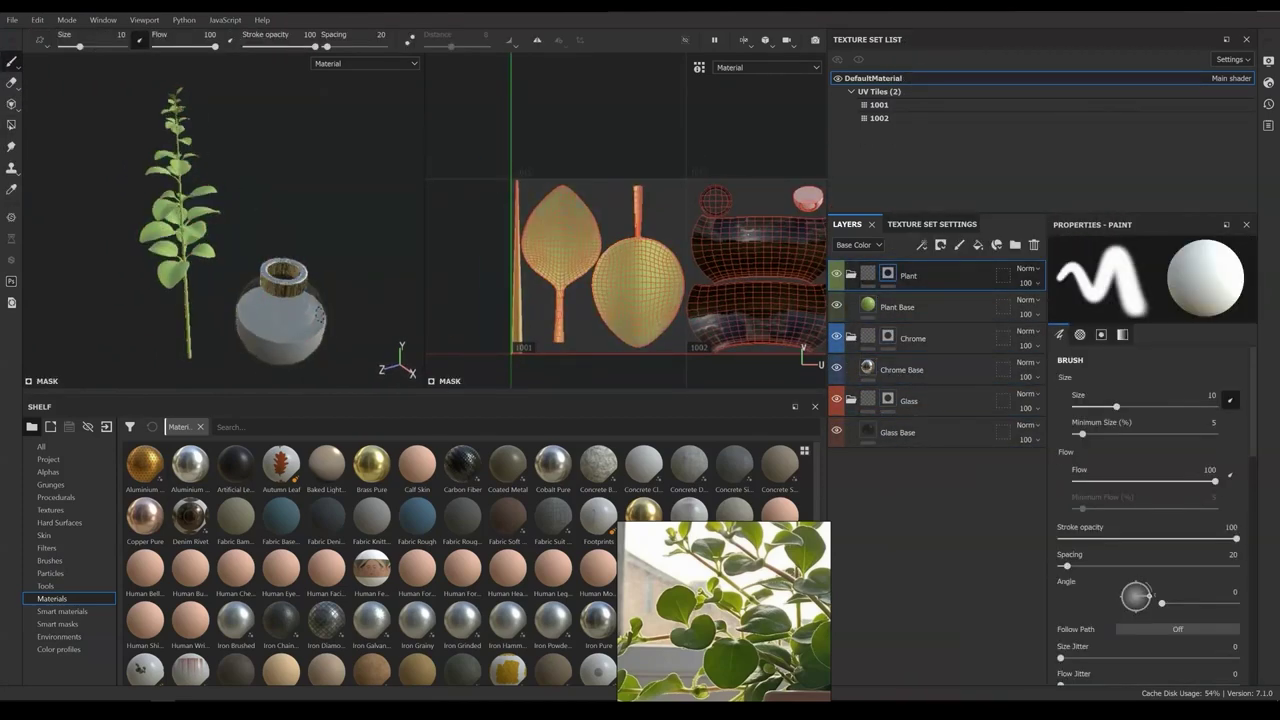
scroll(314, 246, "up", 5)
left_click(897, 307)
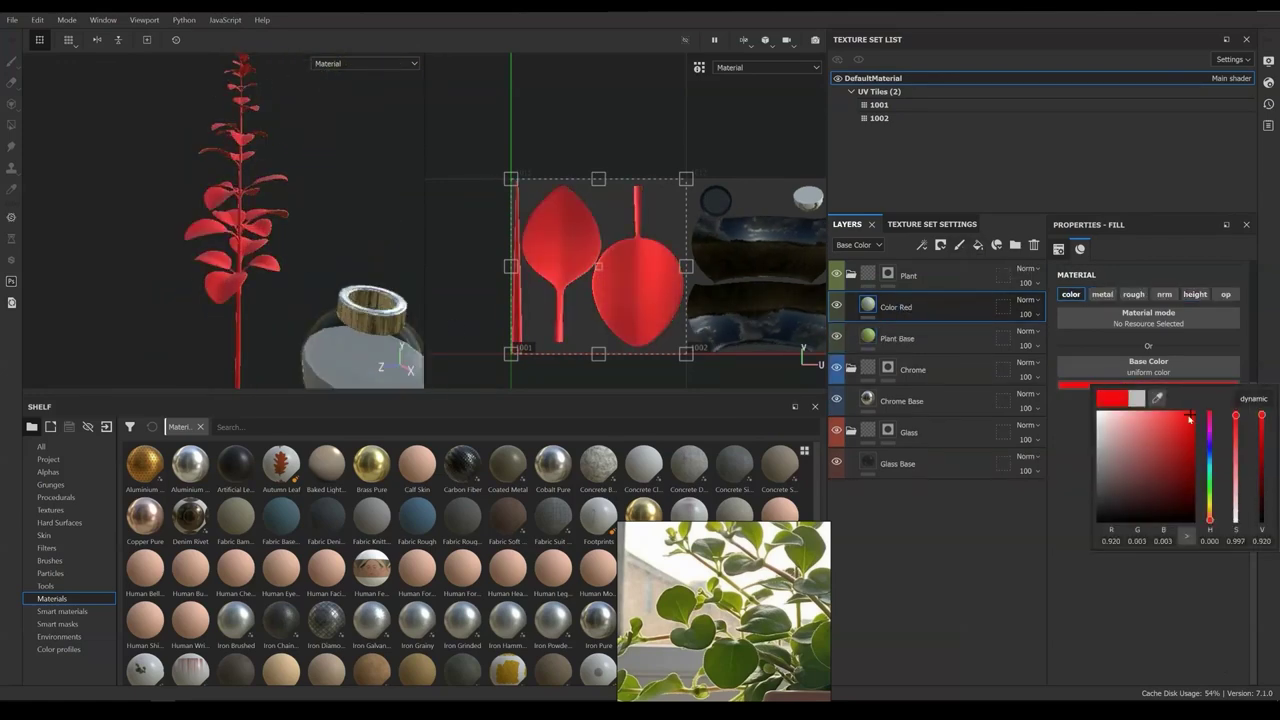
left_click(940, 245)
left_click(960, 275)
Set brush alignment to UV and paint red bands along the stem
scroll(218, 210, "up", 5)
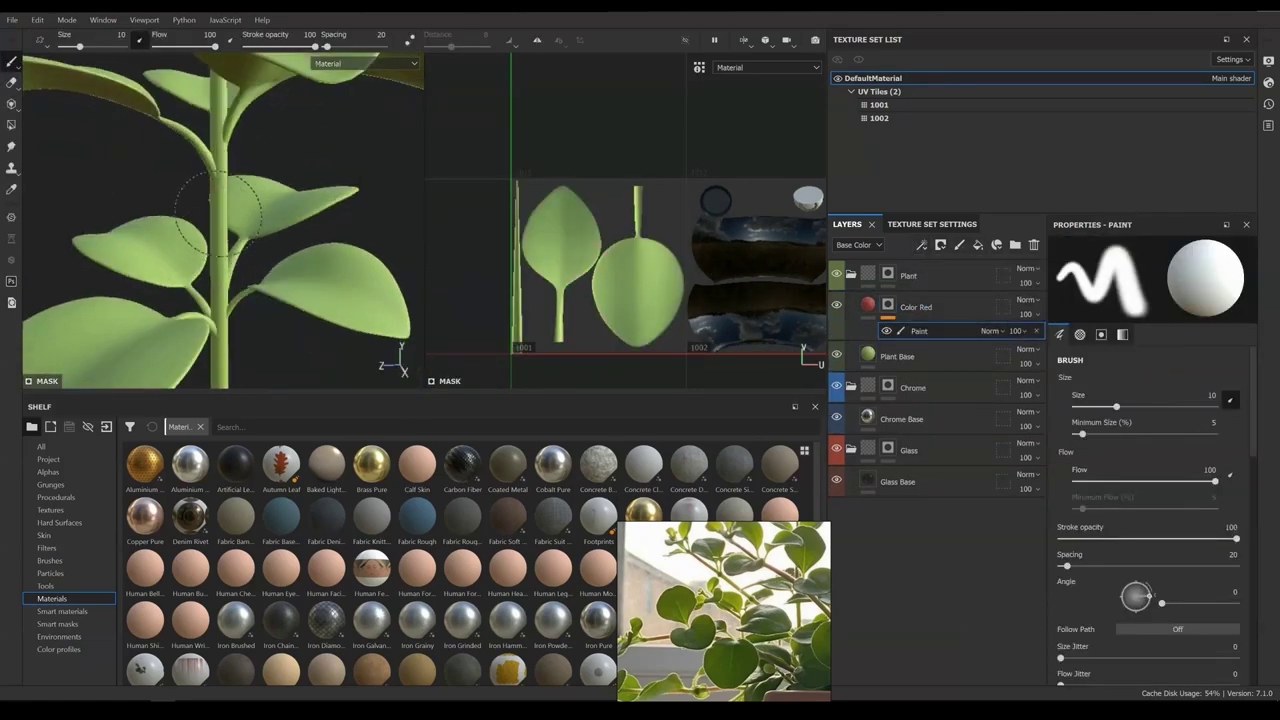
scroll(1150, 500, "down", 5)
left_click_drag(250, 220, 455, 208, "alt")
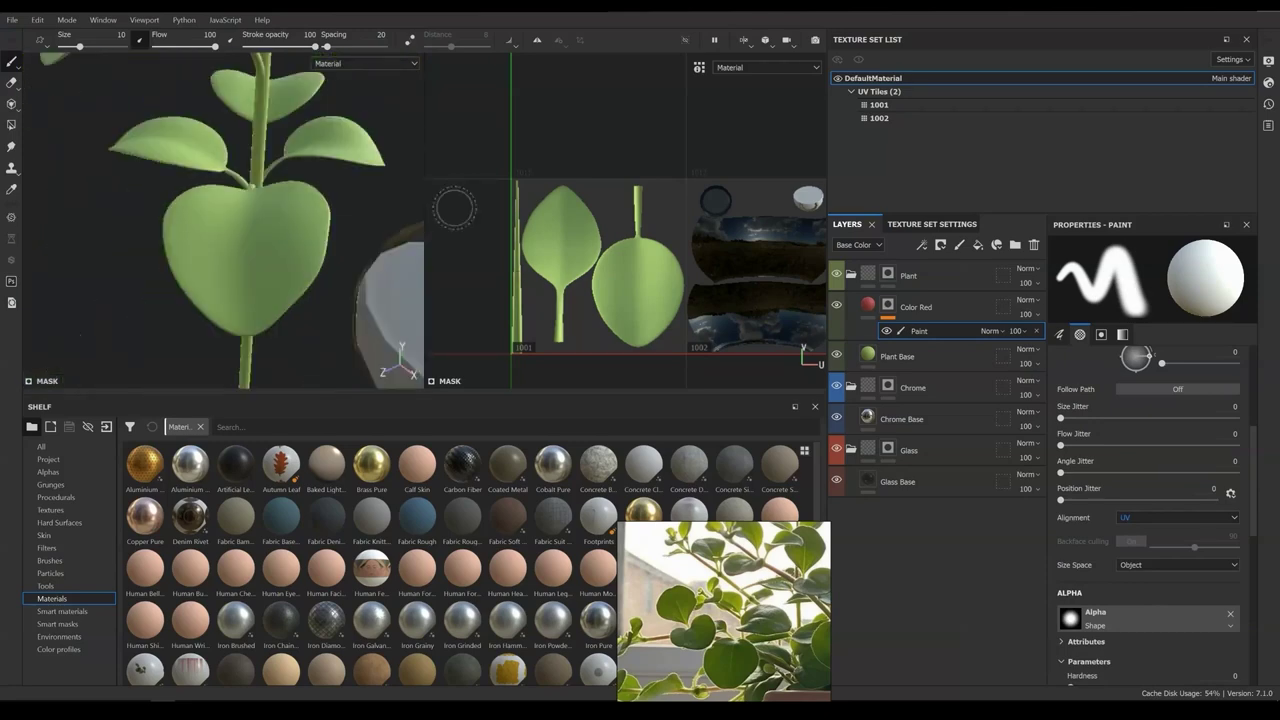
scroll(1150, 500, "up", 2)
left_click(1160, 597)
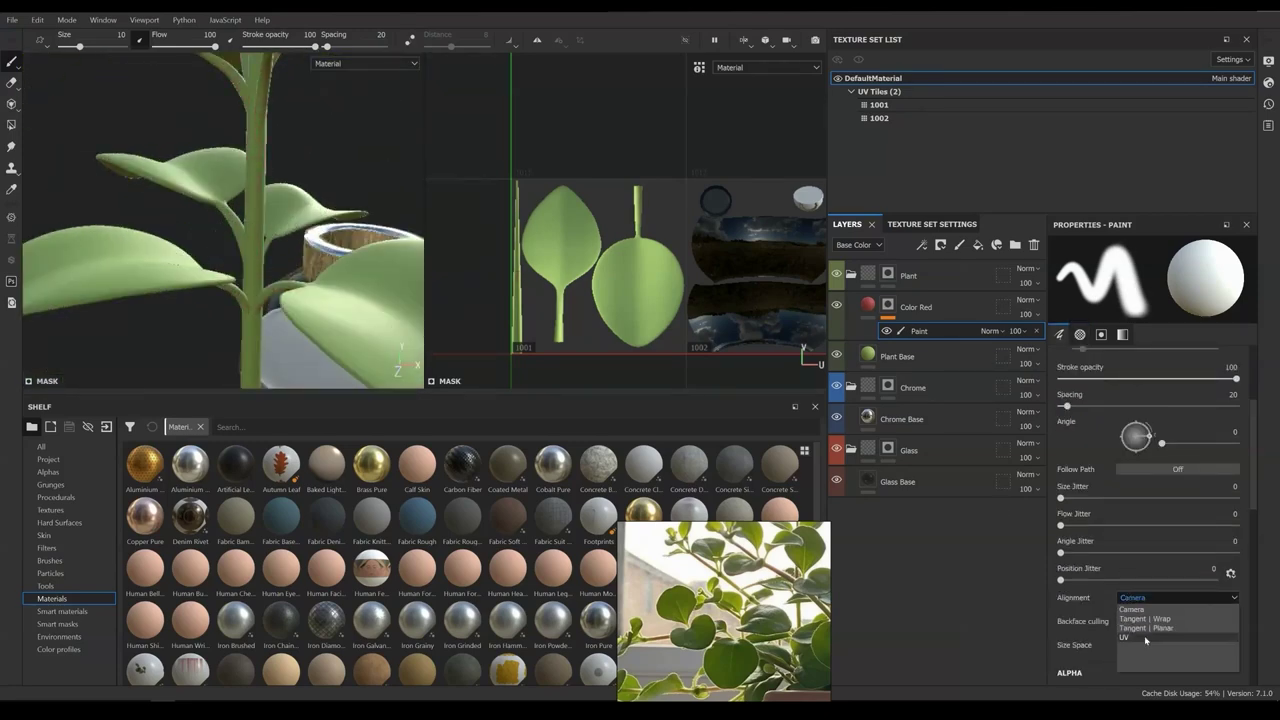
left_click(1124, 637)
mouse_move(256, 188)
left_mouse_down()
mouse_move(256, 225)
mouse_move(223, 234)
mouse_move(270, 240)
mouse_move(288, 200)
mouse_move(286, 280)
mouse_move(290, 210)
mouse_move(286, 223)
mouse_move(310, 240)
left_mouse_up()
scroll(615, 278, "up", 5)
left_click(300, 190)
left_click(295, 170)
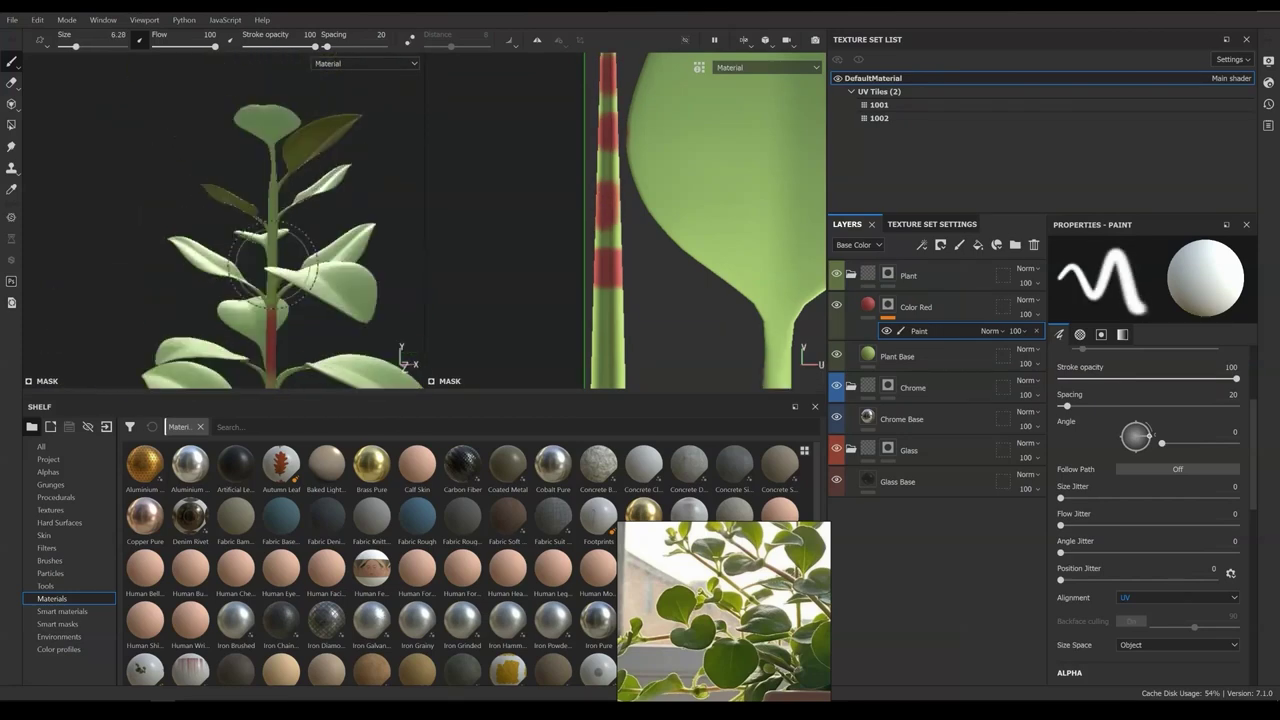
Shrink the brush to about 3.94 and add a Blur effect to the Color Red mask
scroll(329, 257, "down", 5)
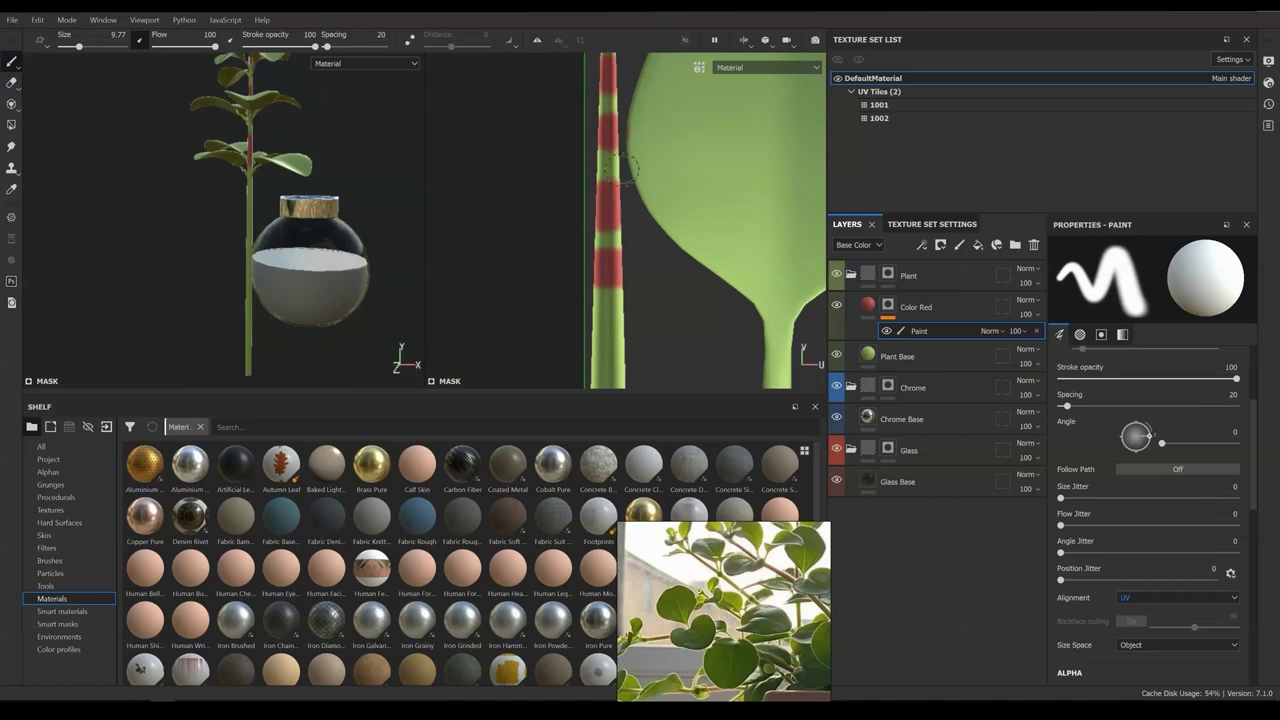
right_click_drag(620, 170, 585, 175, "ctrl")
left_click_drag(585, 175, 562, 183, "alt")
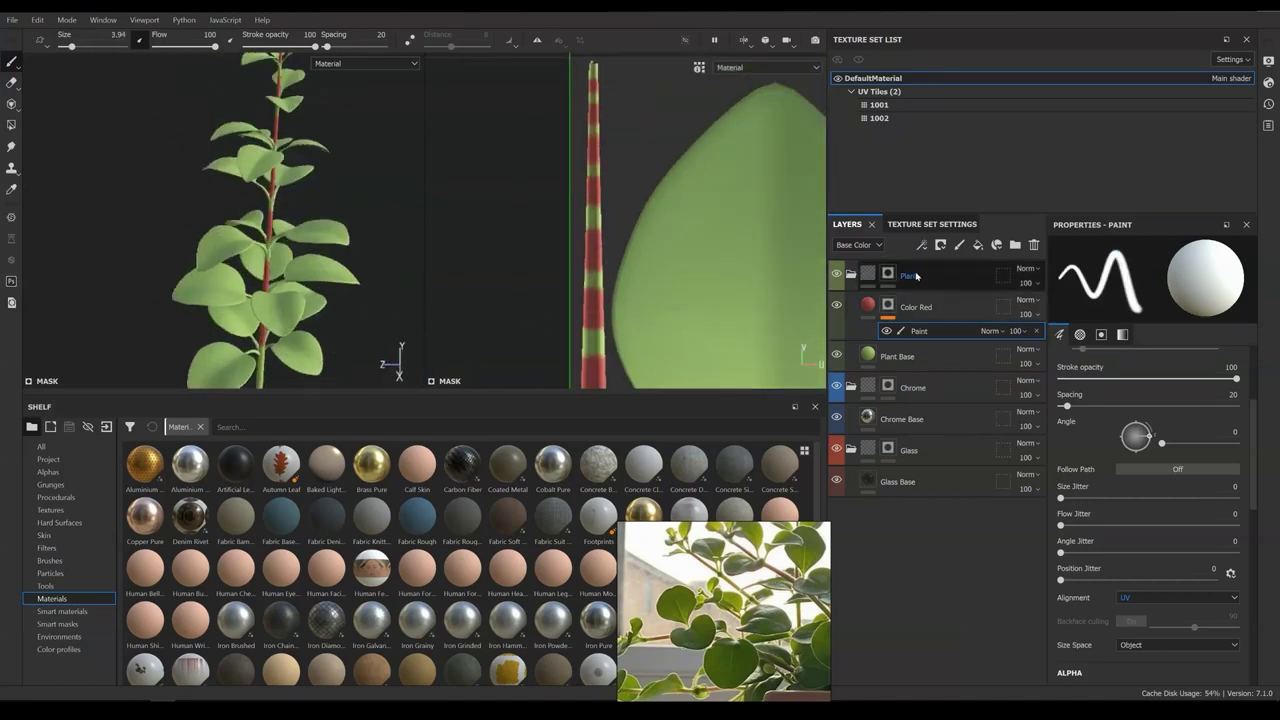
left_click(921, 244)
left_click(1178, 399)
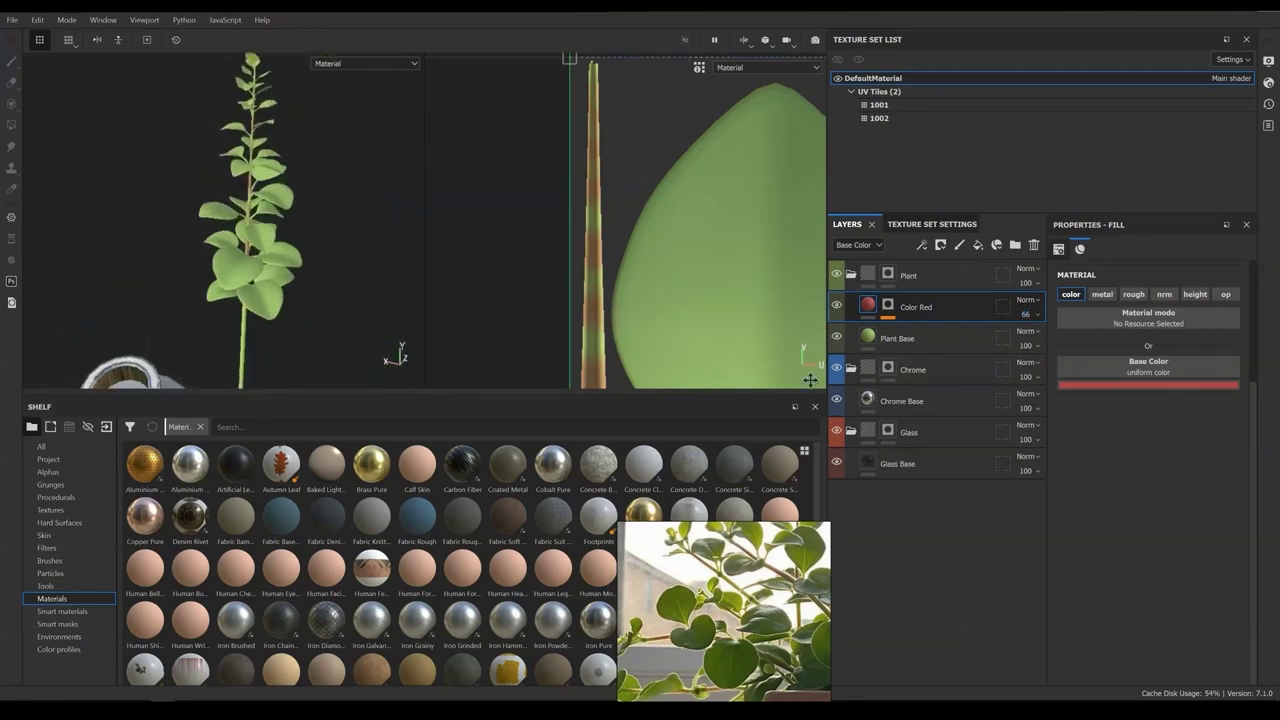
Add a height-only Surface Rough Bumps fill at -0.2 with a black mask holding a Fill effect
left_click(977, 245)
left_click(1133, 294)
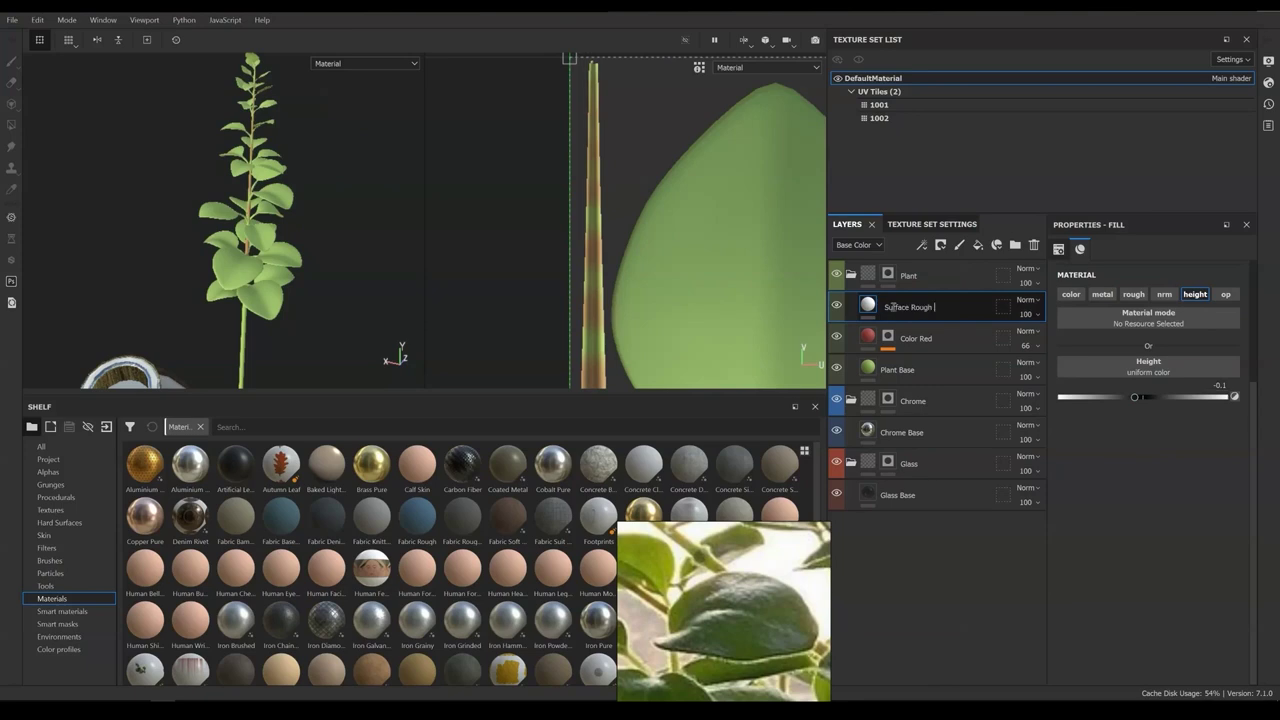
left_click(958, 245)
key("ctrl+z")
left_click(940, 245)
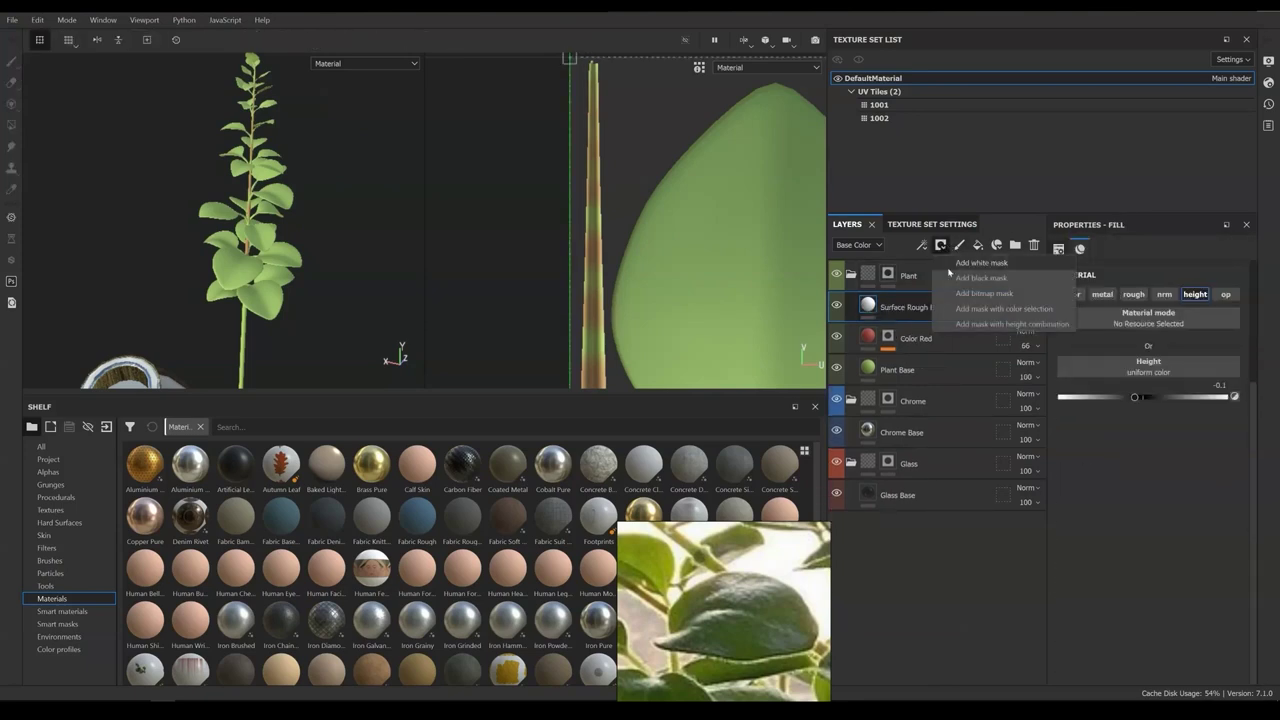
left_click(960, 277)
left_click(921, 245)
left_click(950, 293)
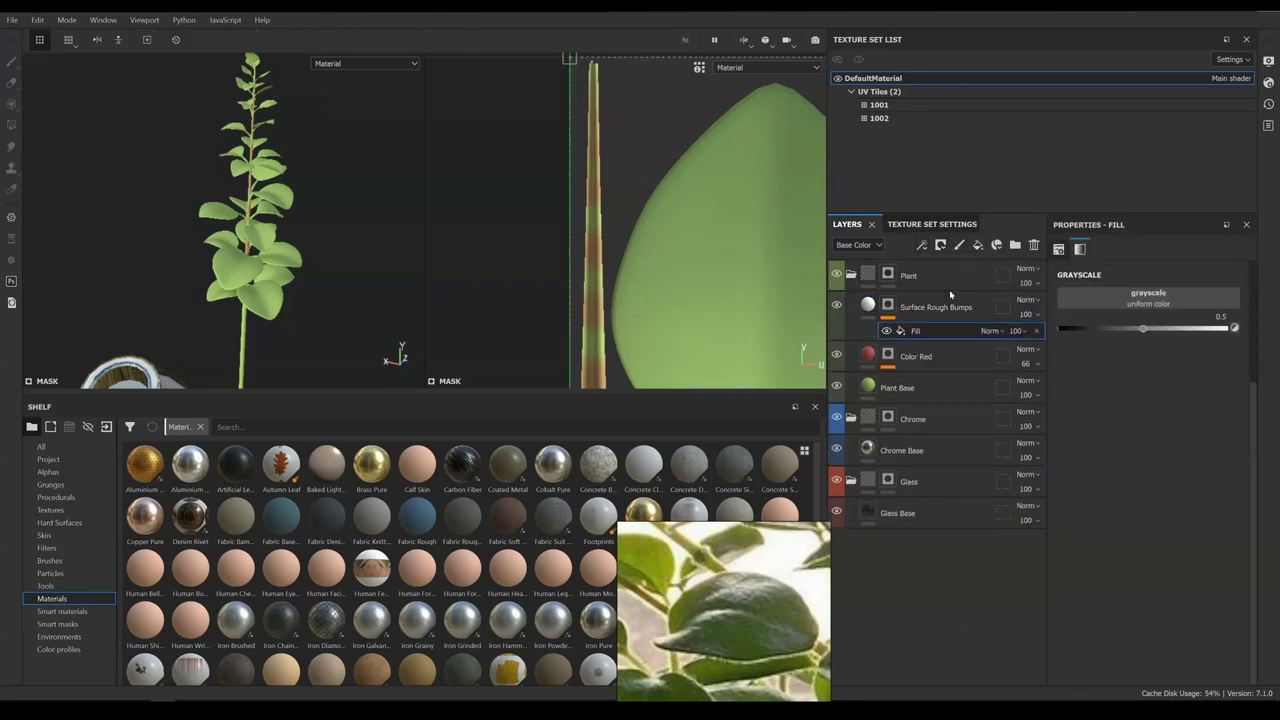
Load the BnW Spots 2 procedural into the mask fill and inspect the leaf bumps
left_click(62, 496)
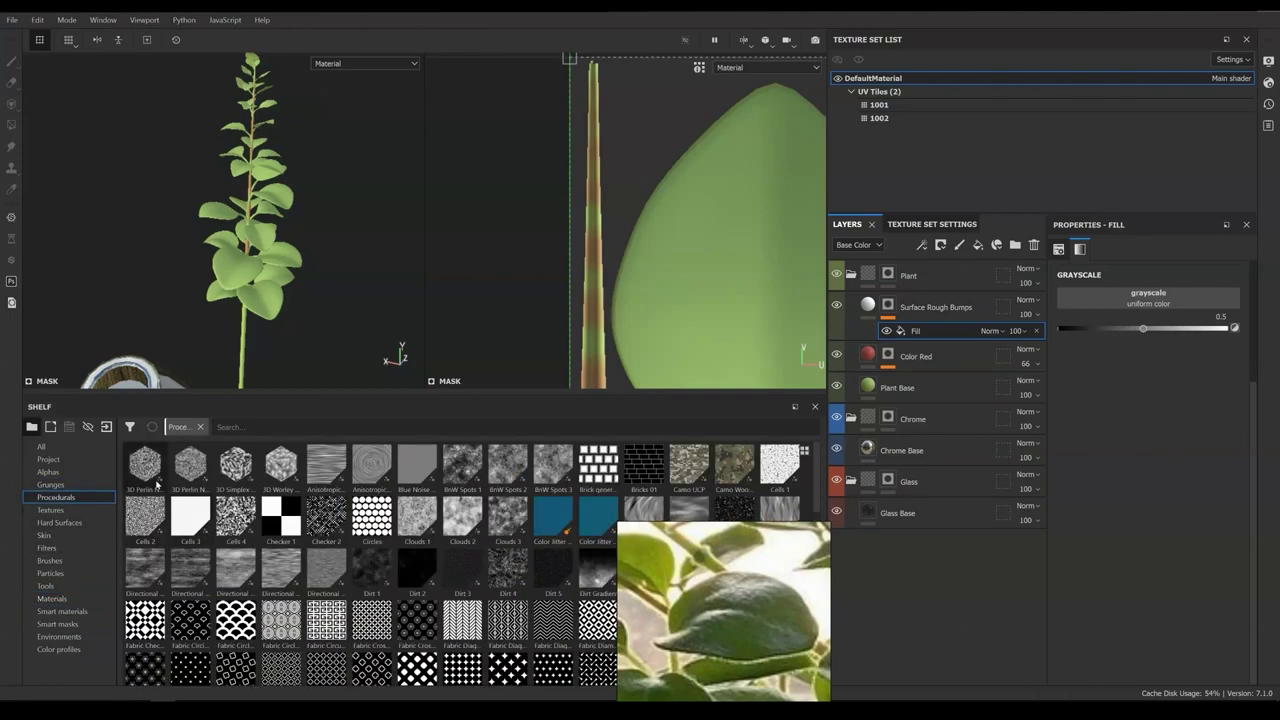
left_click_drag(508, 465, 1130, 300)
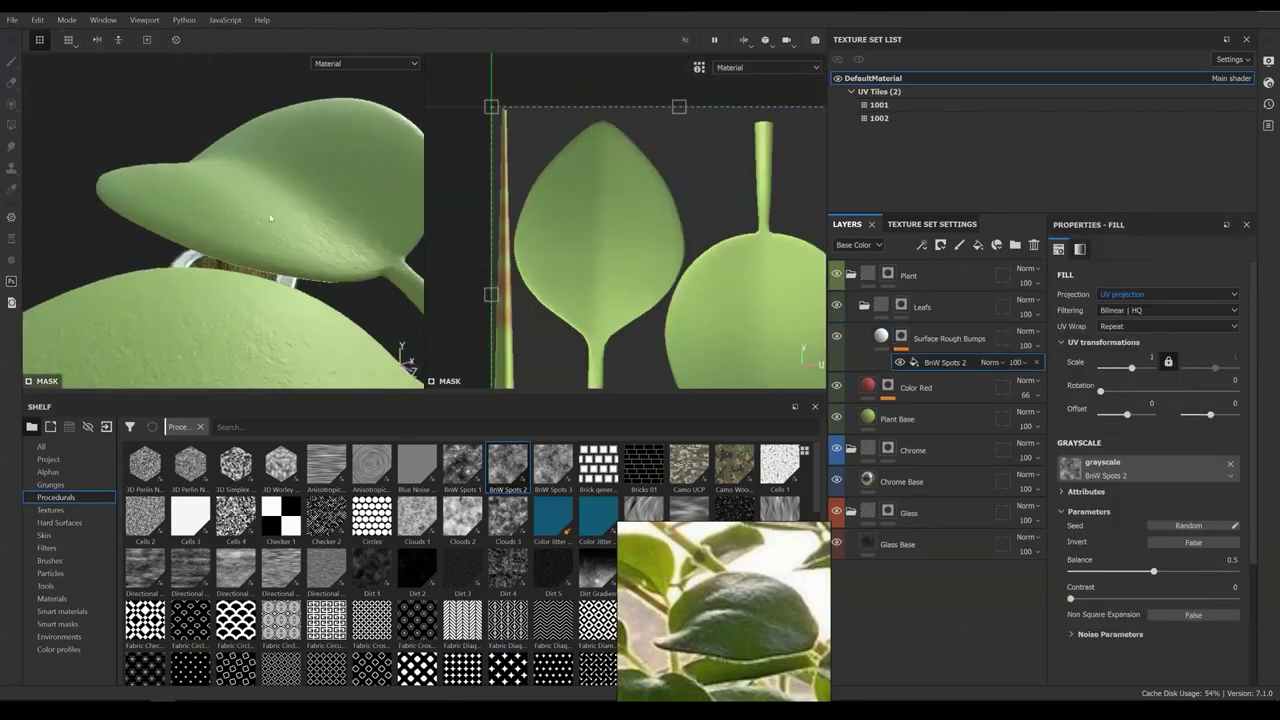
left_click_drag(260, 250, 340, 262, "alt")
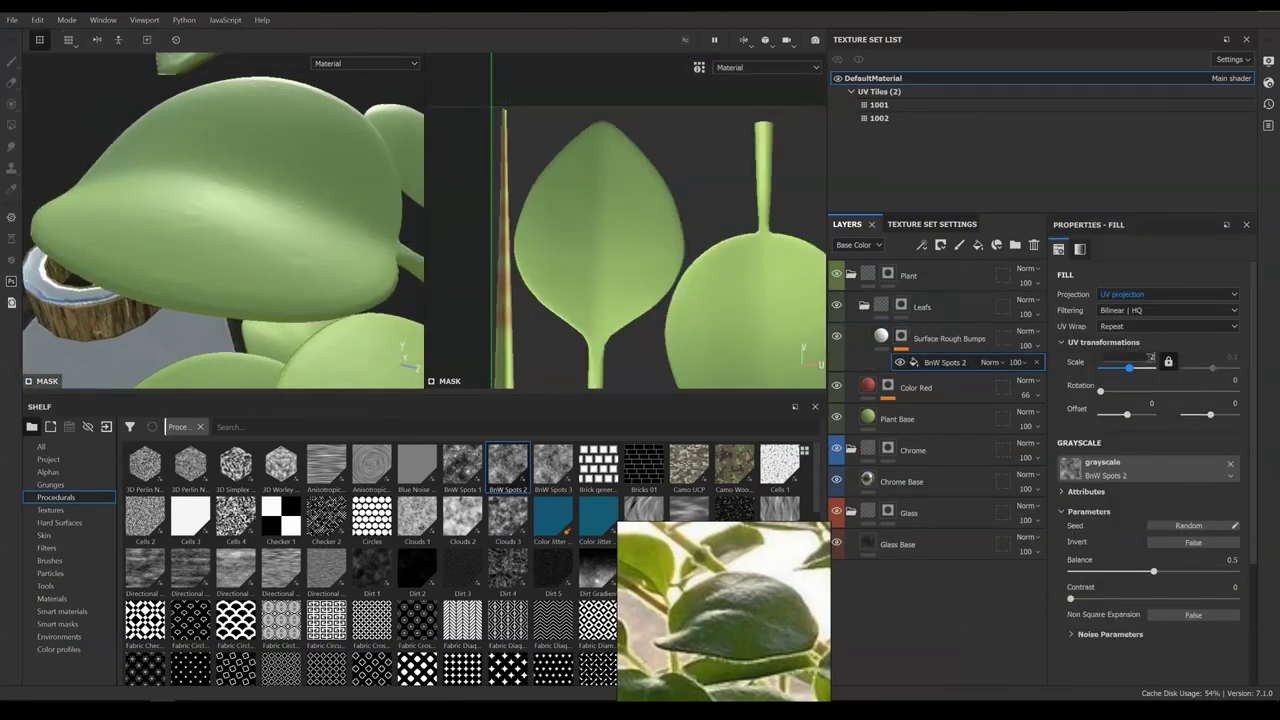
left_click_drag(250, 230, 300, 235, "alt")
left_click(940, 338)
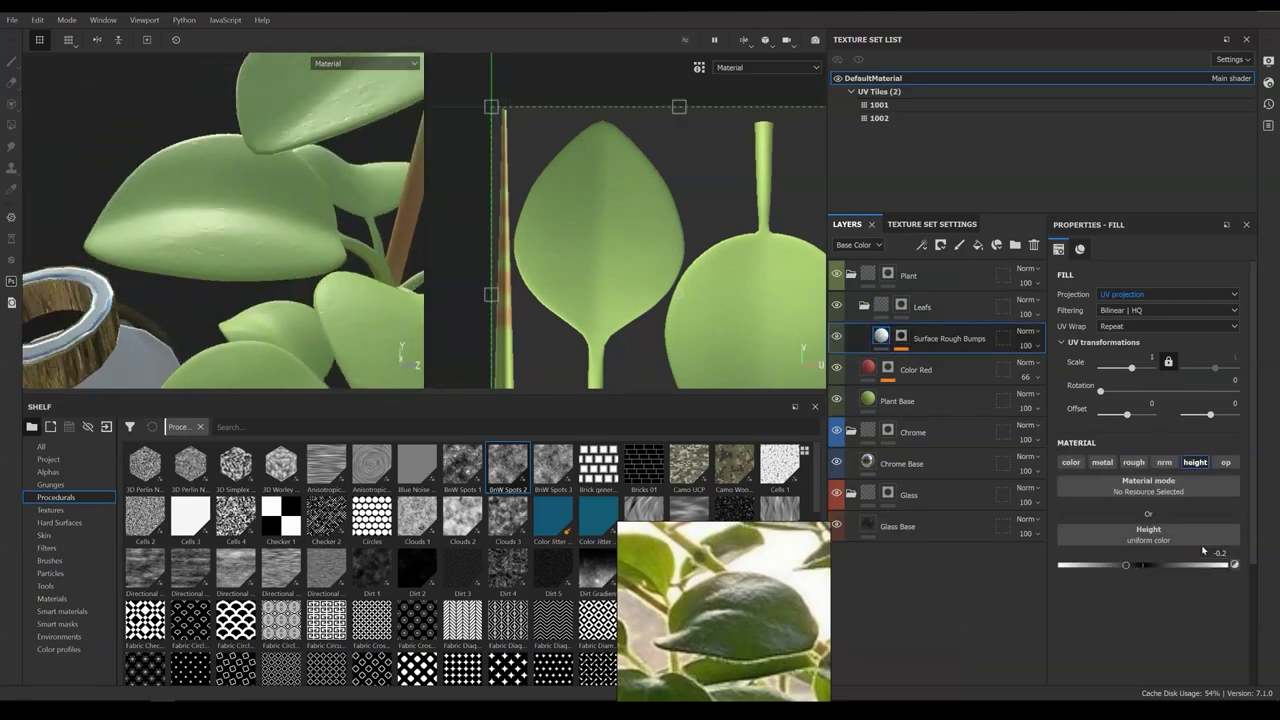
left_click_drag(360, 300, 260, 250, "alt")
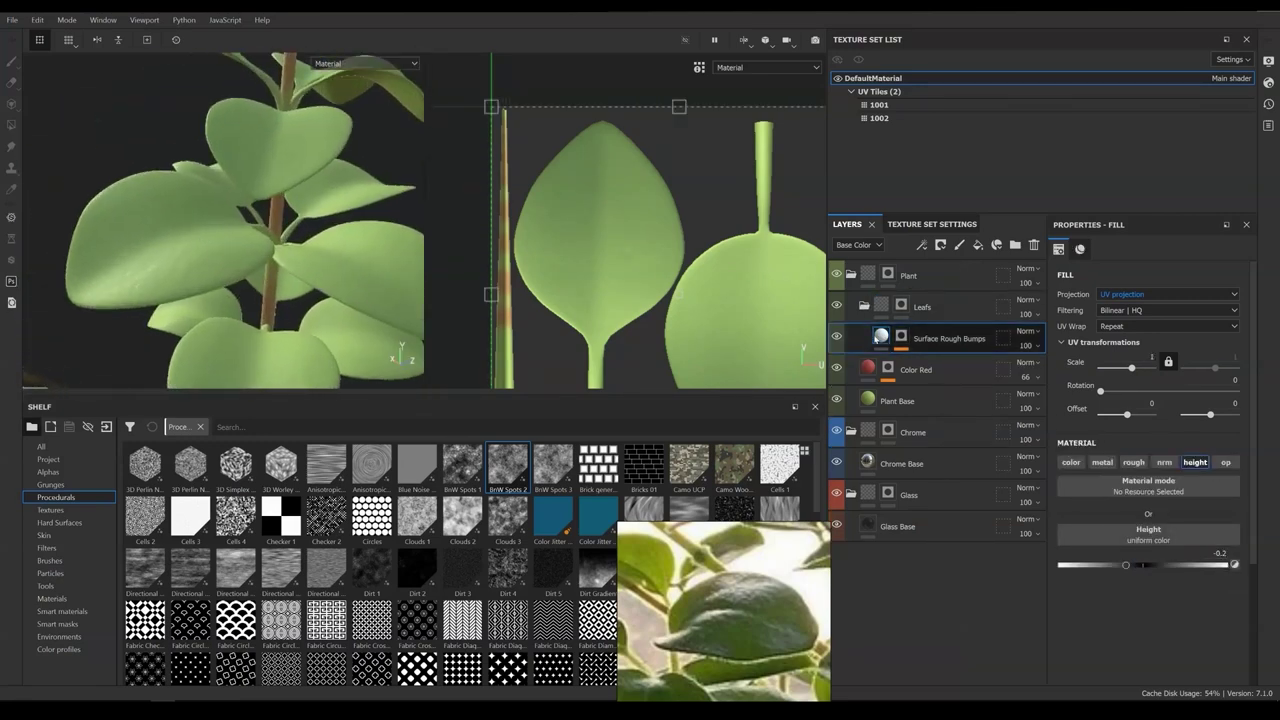
scroll(691, 277, "down", 4)
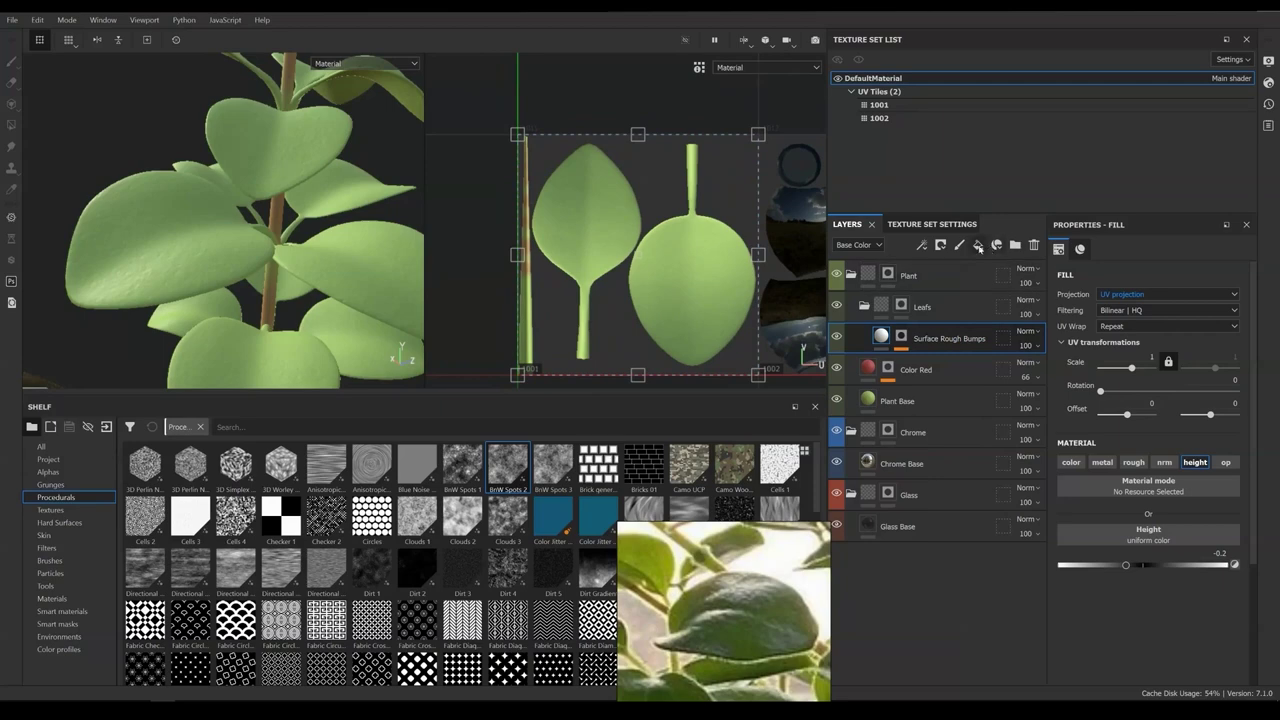
left_click(978, 245)
Colour the new fill dark green and paint dark patches on the leaves through a black mask
left_click(1148, 552)
left_click(1185, 497)
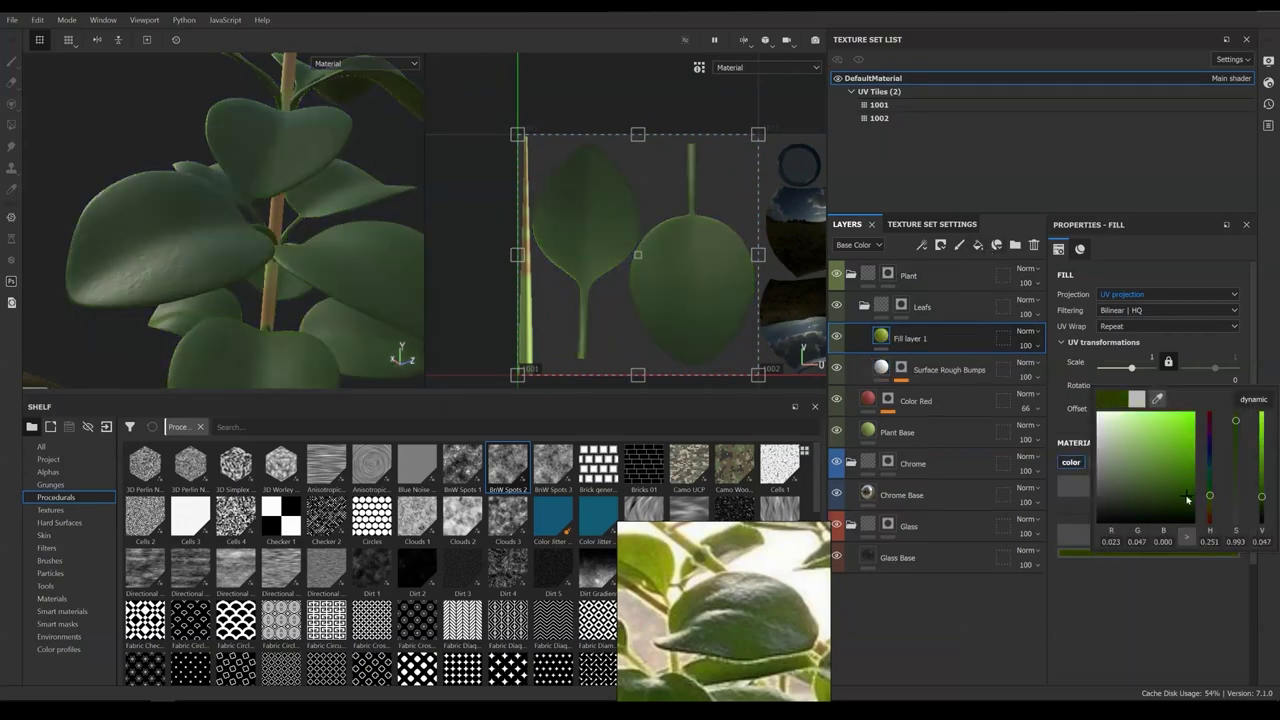
left_click(940, 245)
left_click(970, 282)
left_click(921, 245)
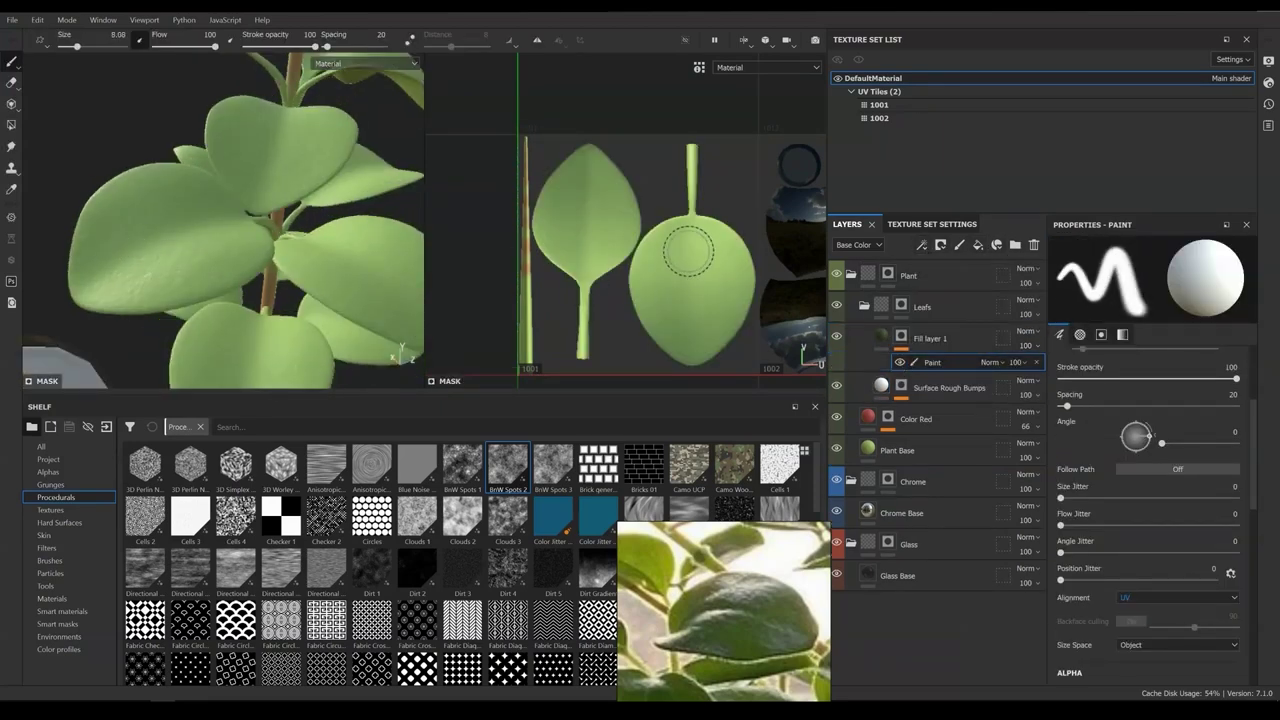
mouse_move(688, 252)
left_mouse_down()
mouse_move(705, 262)
mouse_move(690, 240)
left_mouse_up()
right_click_drag(571, 251, 620, 251, "ctrl")
left_click_drag(575, 255, 590, 265)
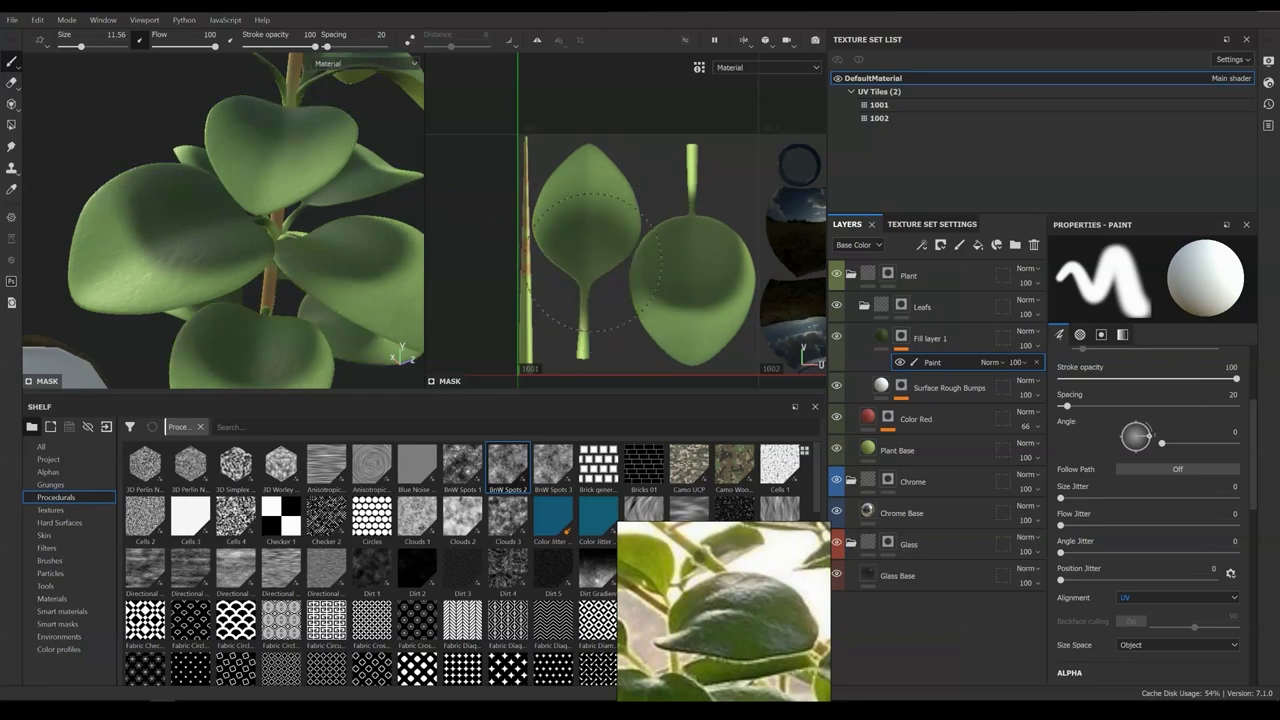
Add a Blur filter to the dark green mask and reselect its paint effect
left_click(921, 245)
left_click(940, 300)
left_click(1144, 270)
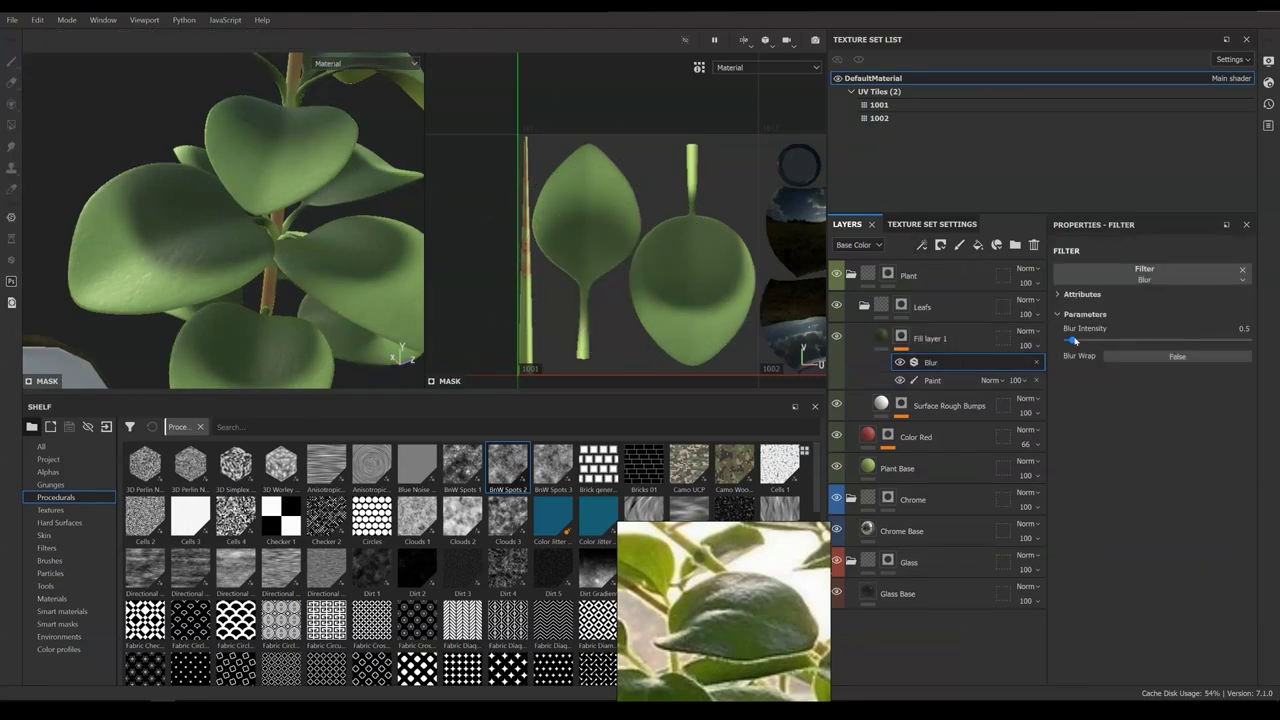
left_click(932, 380)
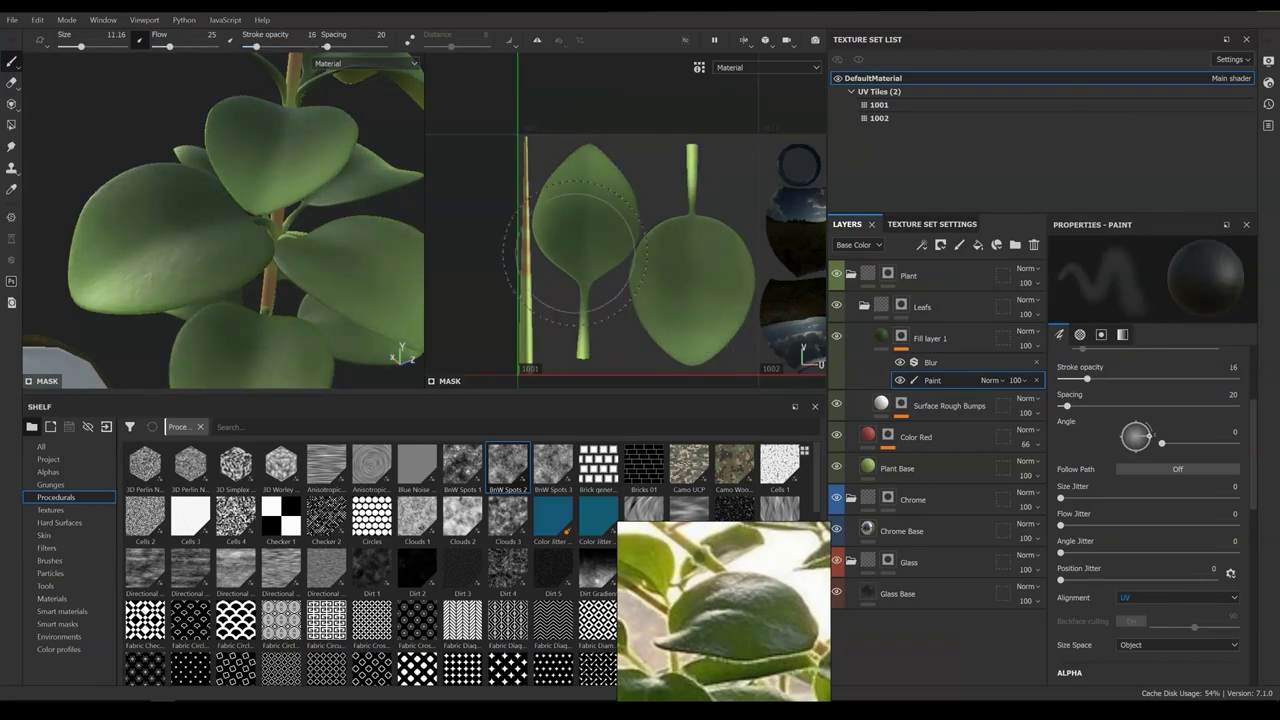
scroll(360, 220, "down", 5)
Blend the Dark Color layer as Overlay and lower its opacity to 73
left_click(938, 339)
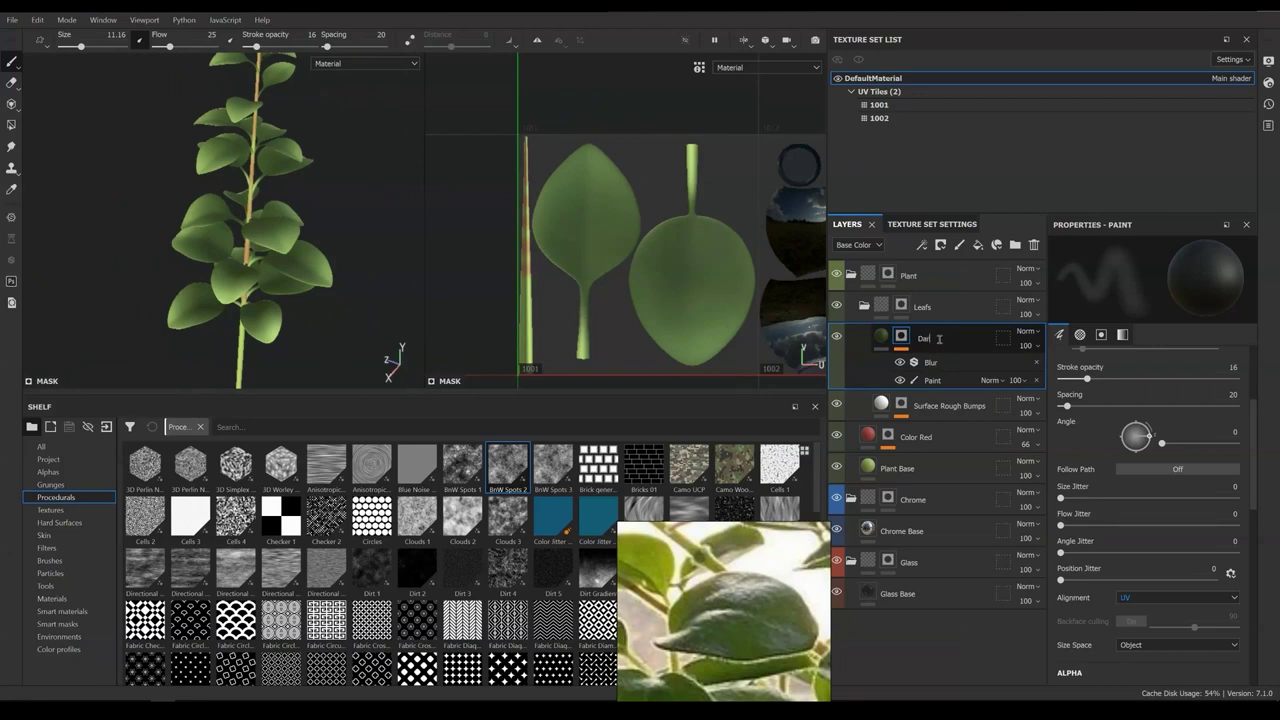
left_click(1027, 331)
left_click(1055, 206)
left_click_drag(1026, 345, 1057, 366)
left_click(909, 343)
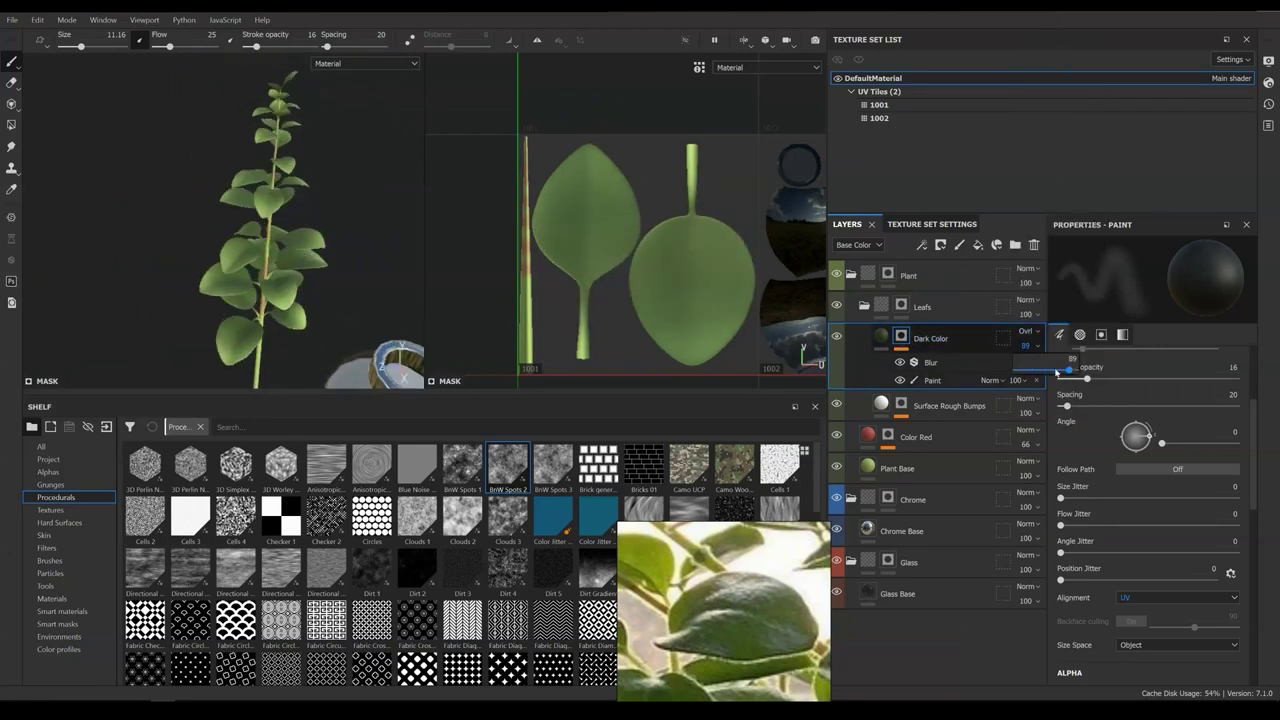
left_click(888, 424)
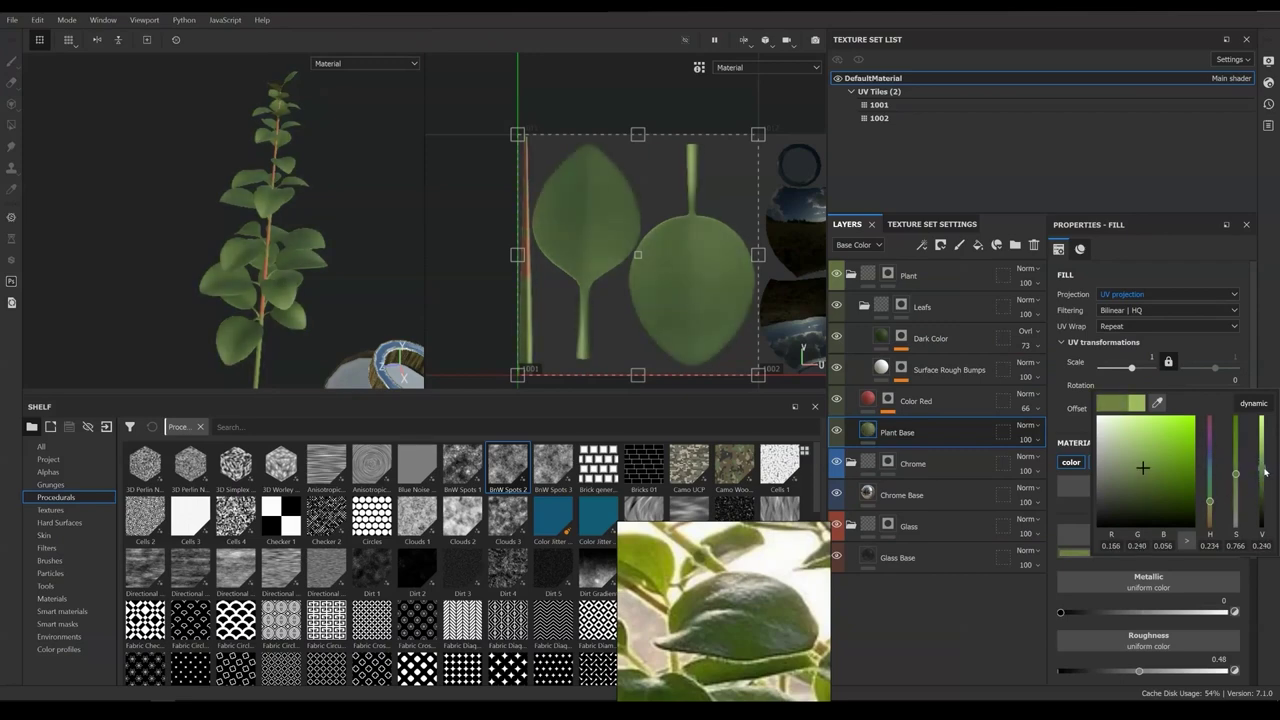
Add a colour-only yellow-green fill in the Plant folder with a black paint mask
left_click(978, 245)
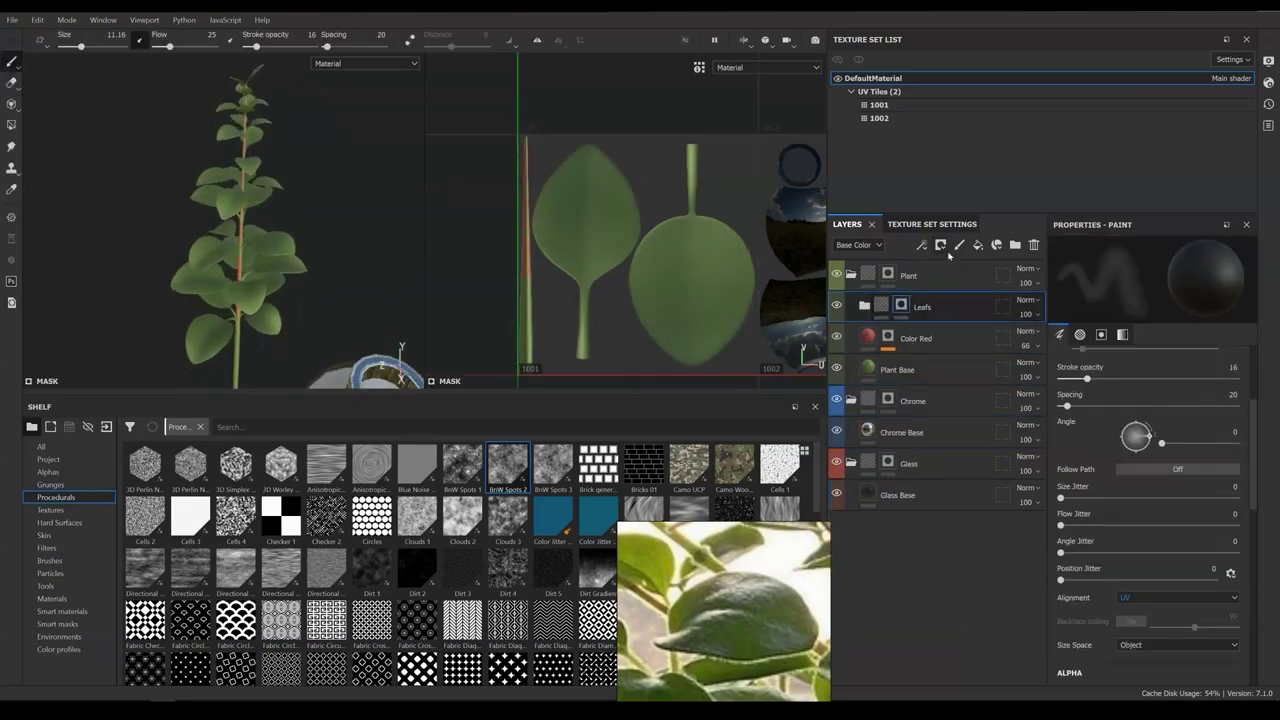
left_click(1070, 462)
left_click(1148, 552)
left_click_drag(1150, 470, 1165, 425)
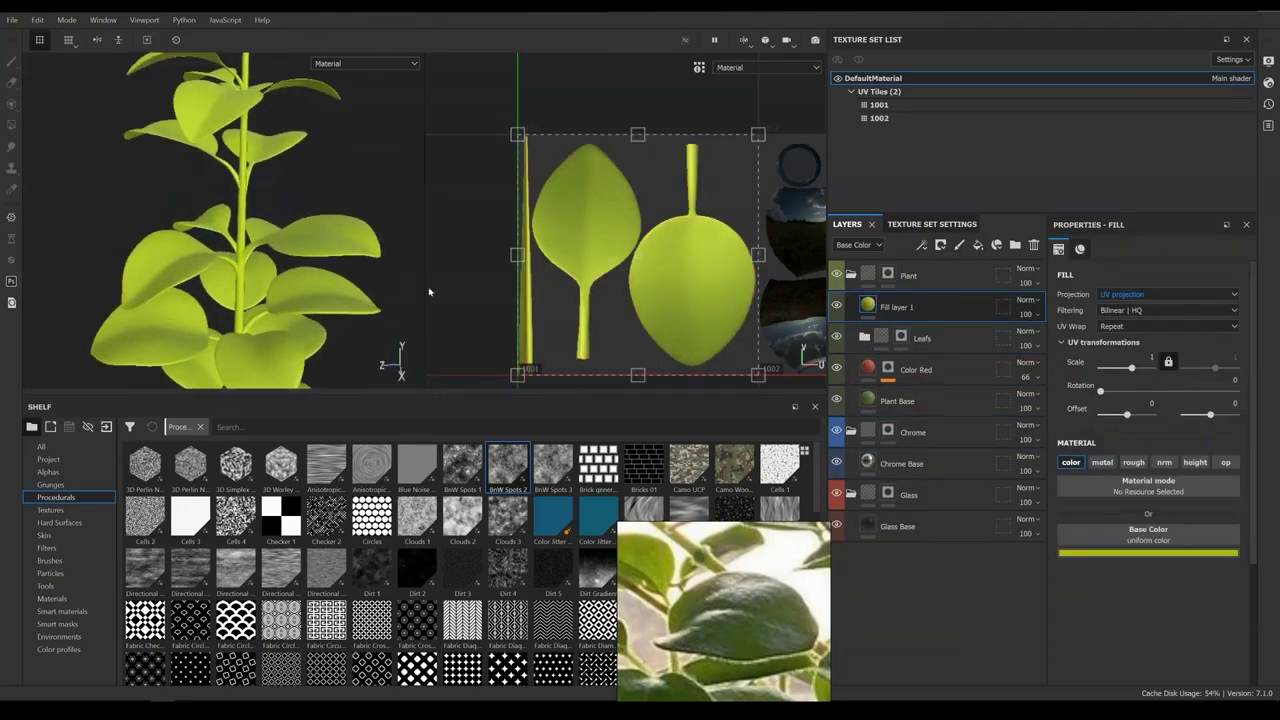
right_click(893, 307)
left_click(940, 270)
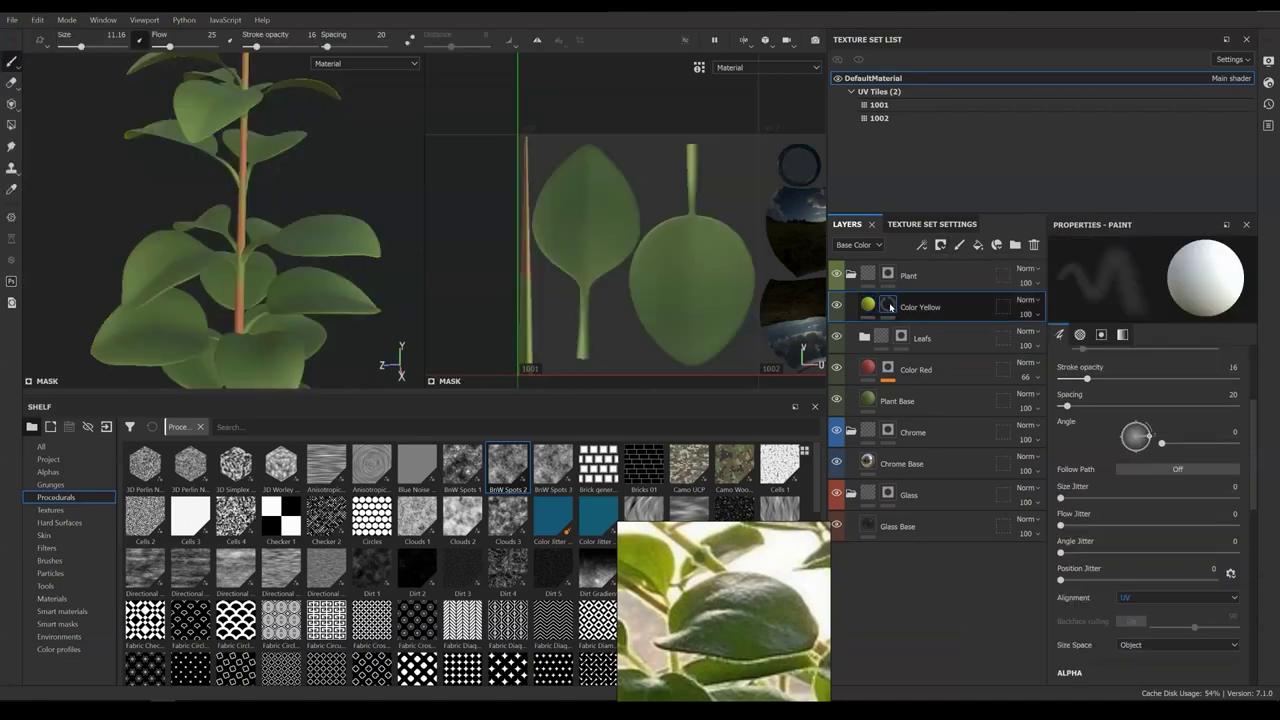
Orbit and zoom into a close-up of the stem, briefly previewing a mesh map
mouse_move(381, 313)
left_mouse_down("alt")
mouse_move(383, 271)
mouse_move(241, 287)
mouse_move(250, 270)
mouse_move(166, 211)
mouse_move(316, 212)
mouse_move(250, 255)
mouse_move(258, 287)
left_mouse_up("alt")
key("b")
key("m")
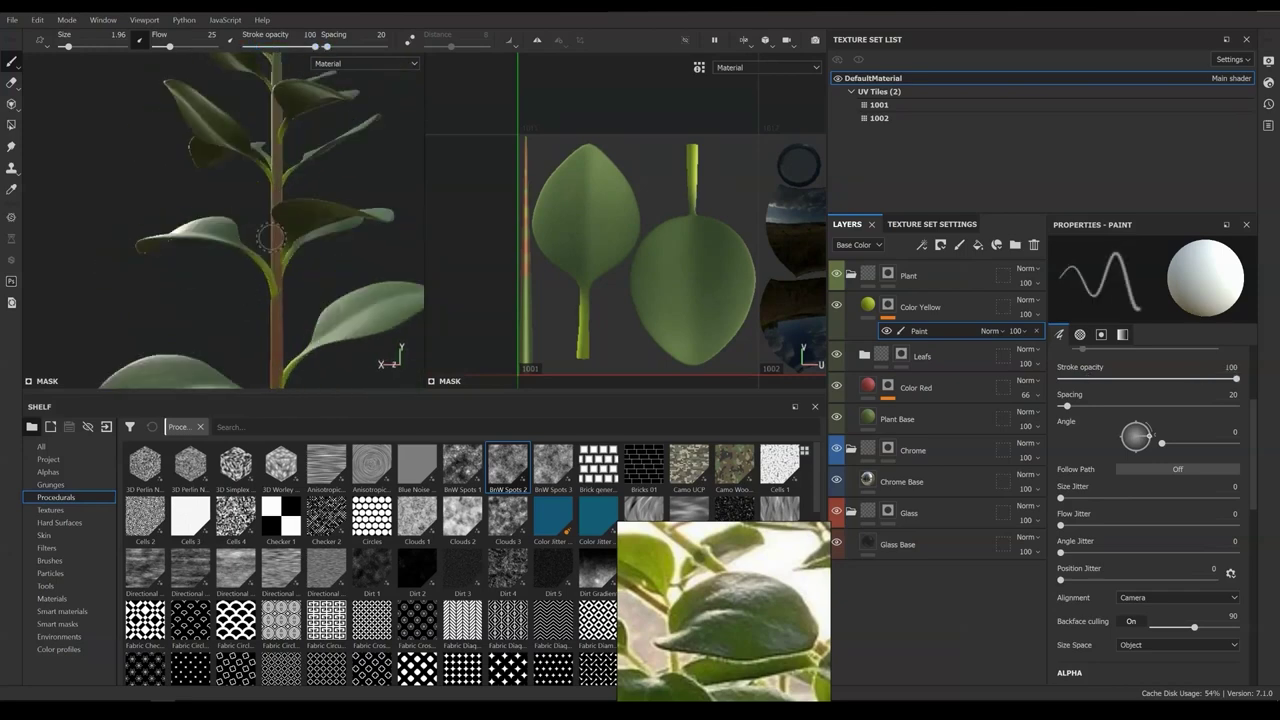
middle_click_drag(397, 284, 257, 279, "alt")
middle_click_drag(400, 240, 282, 237, "alt")
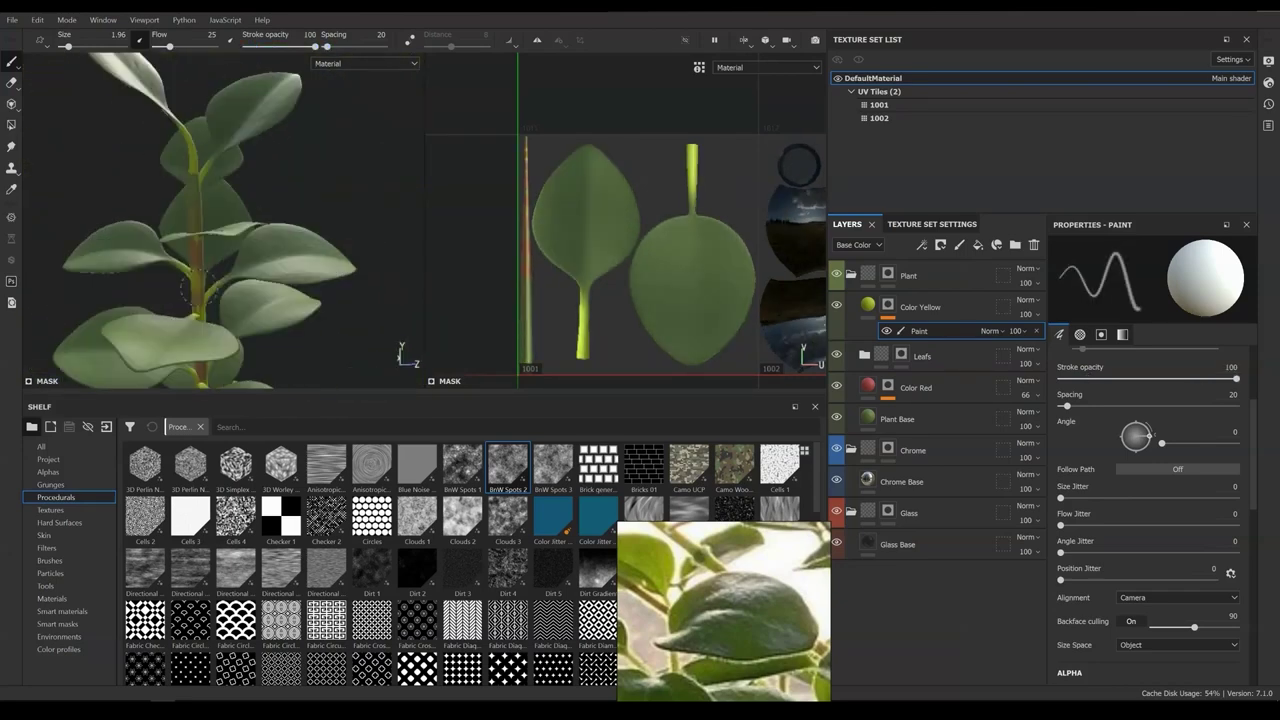
scroll(208, 187, "up", 5)
scroll(323, 137, "down", 3)
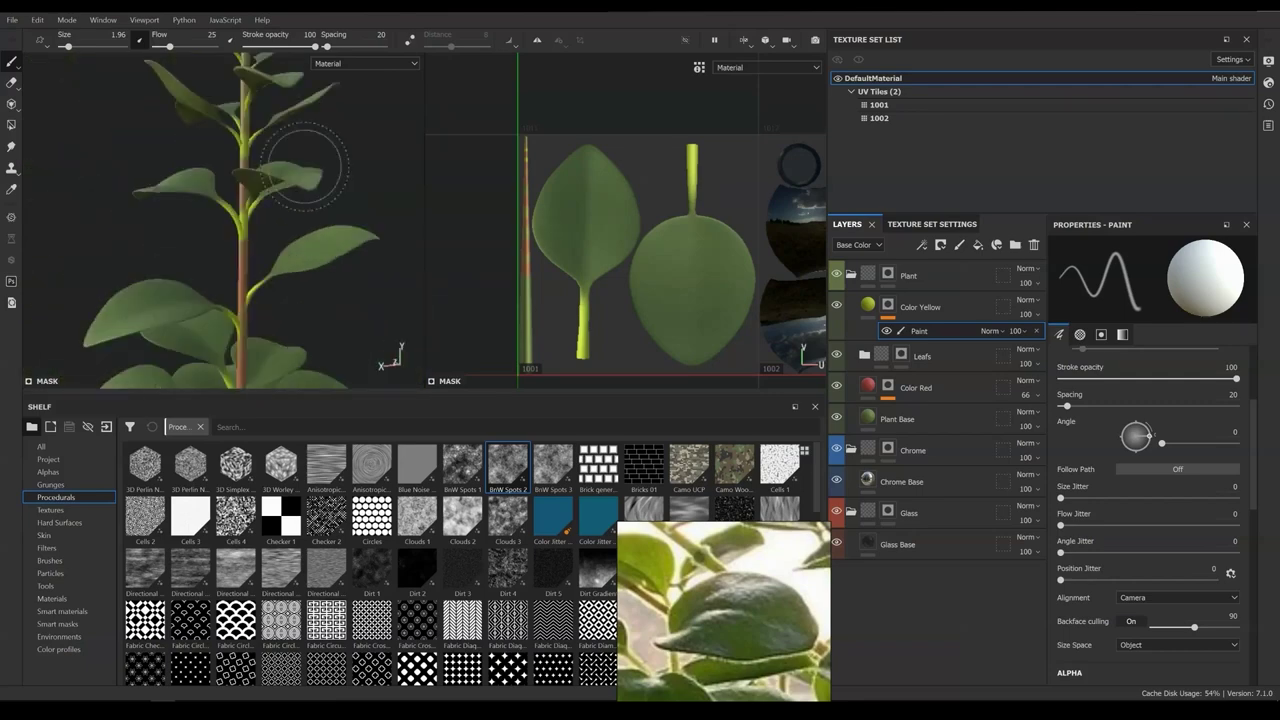
scroll(323, 137, "up", 5)
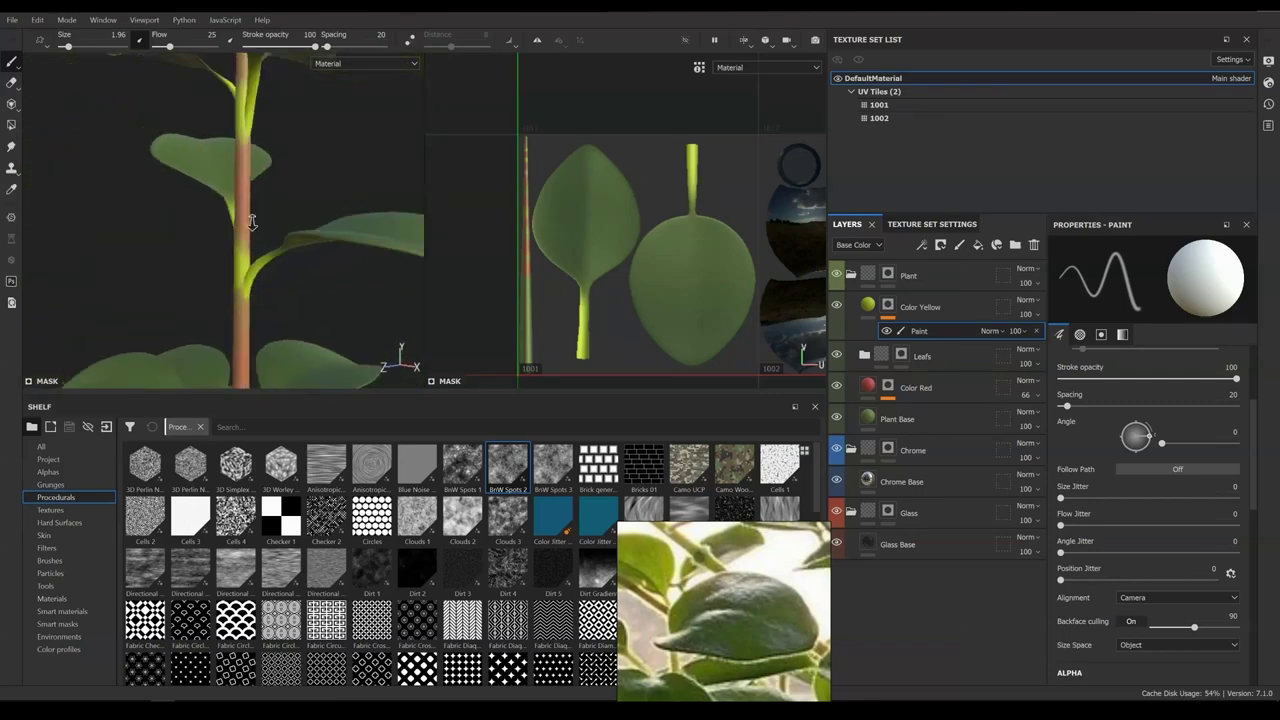
scroll(284, 295, "up", 5)
scroll(290, 240, "down", 3)
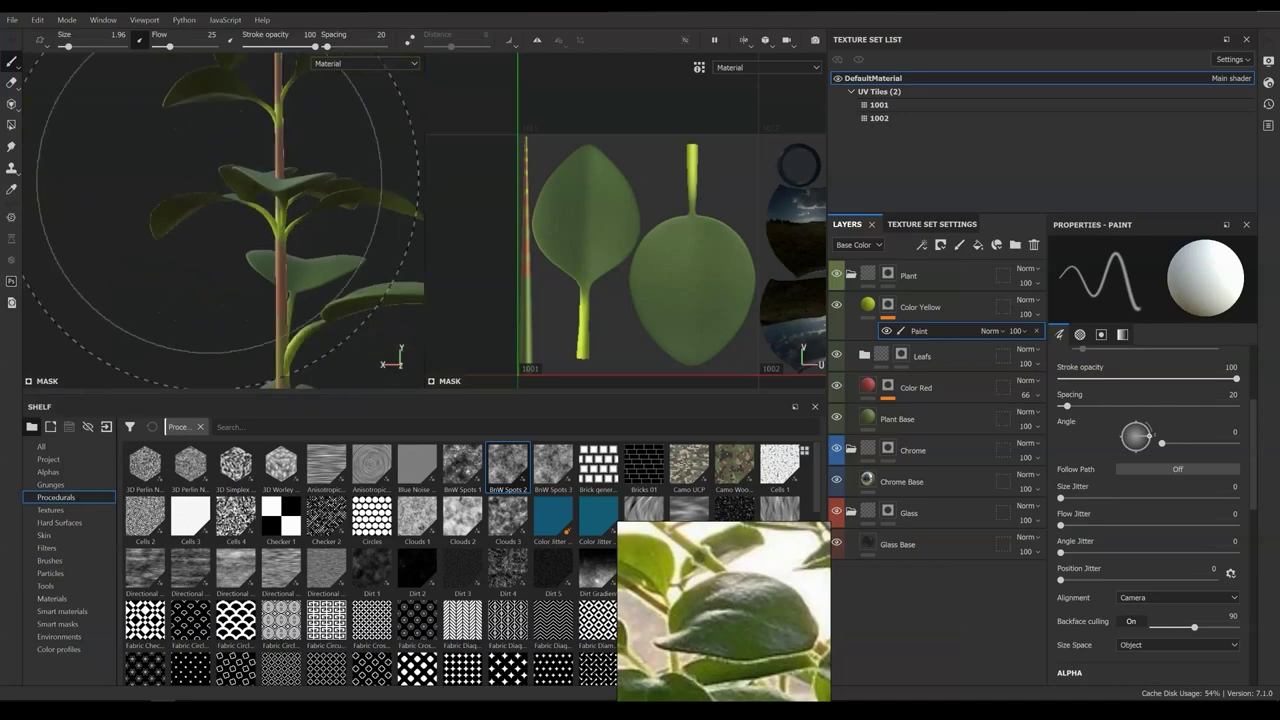
scroll(293, 212, "up", 4)
left_click_drag(293, 212, 306, 280, "alt")
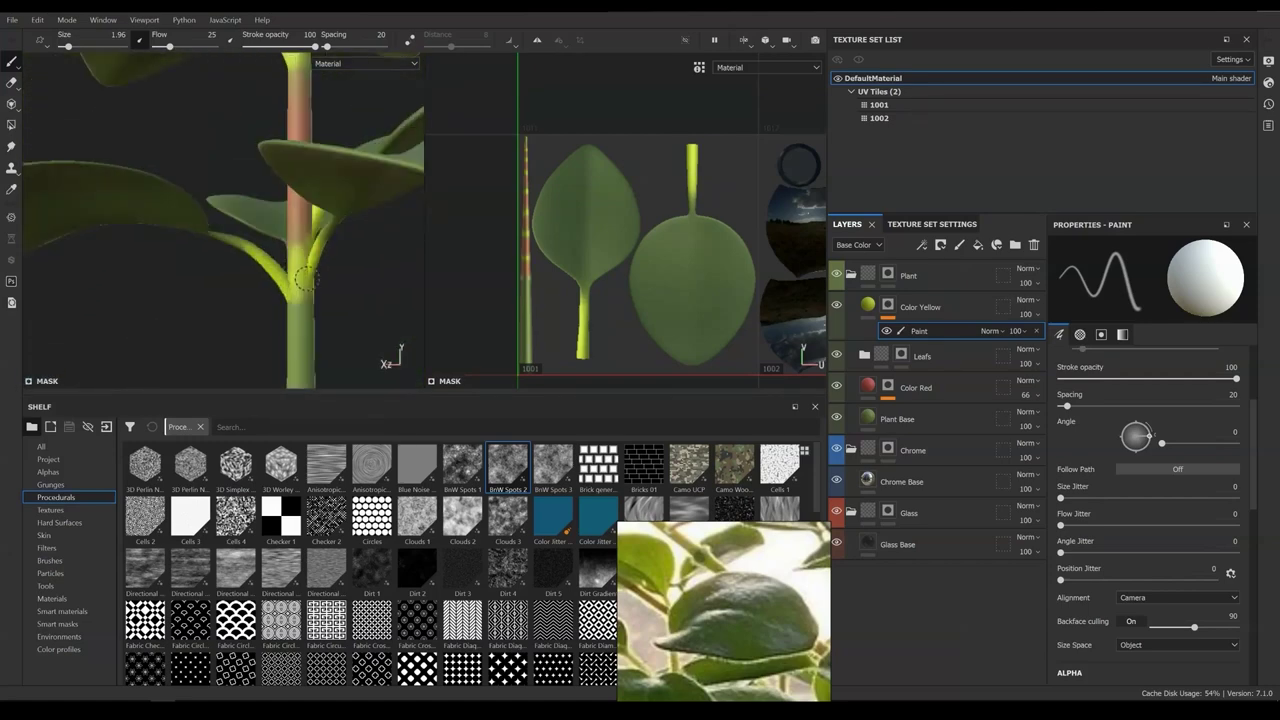
scroll(306, 280, "down", 8)
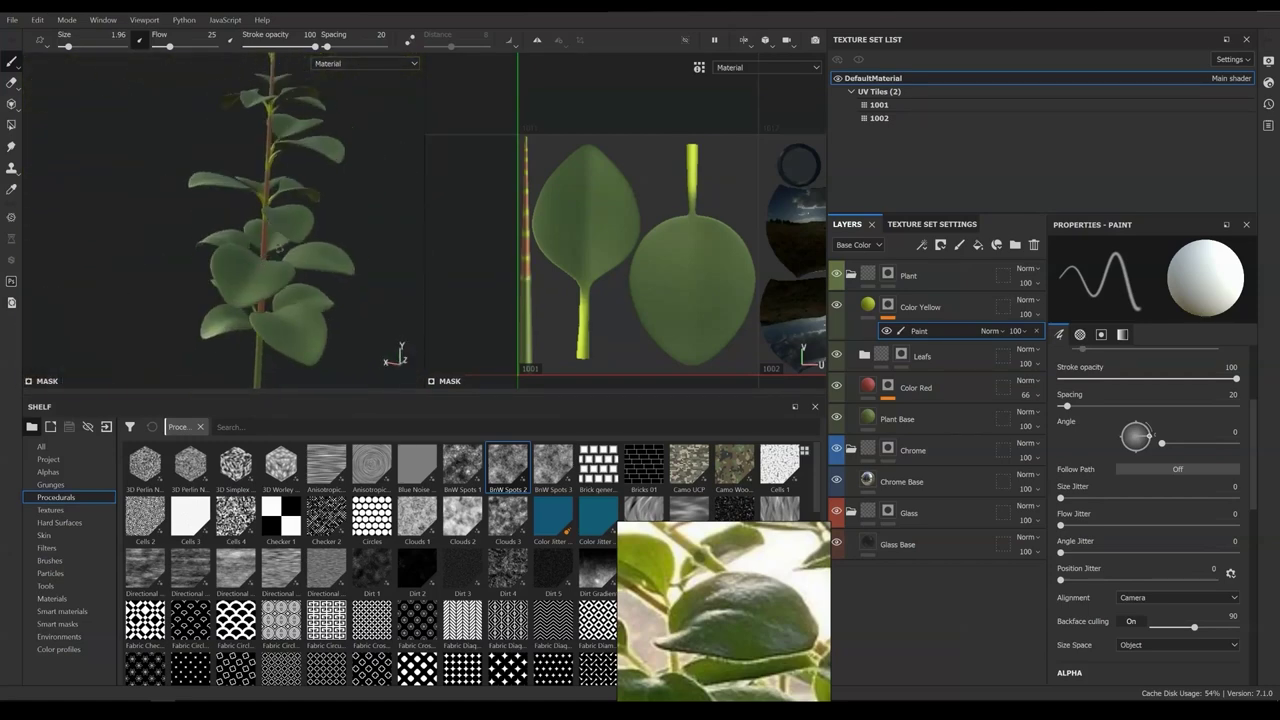
left_click(922, 244)
Add a Blur filter to the Color Yellow mask and blend the layer as Overlay
left_click(950, 322)
left_click(1025, 299)
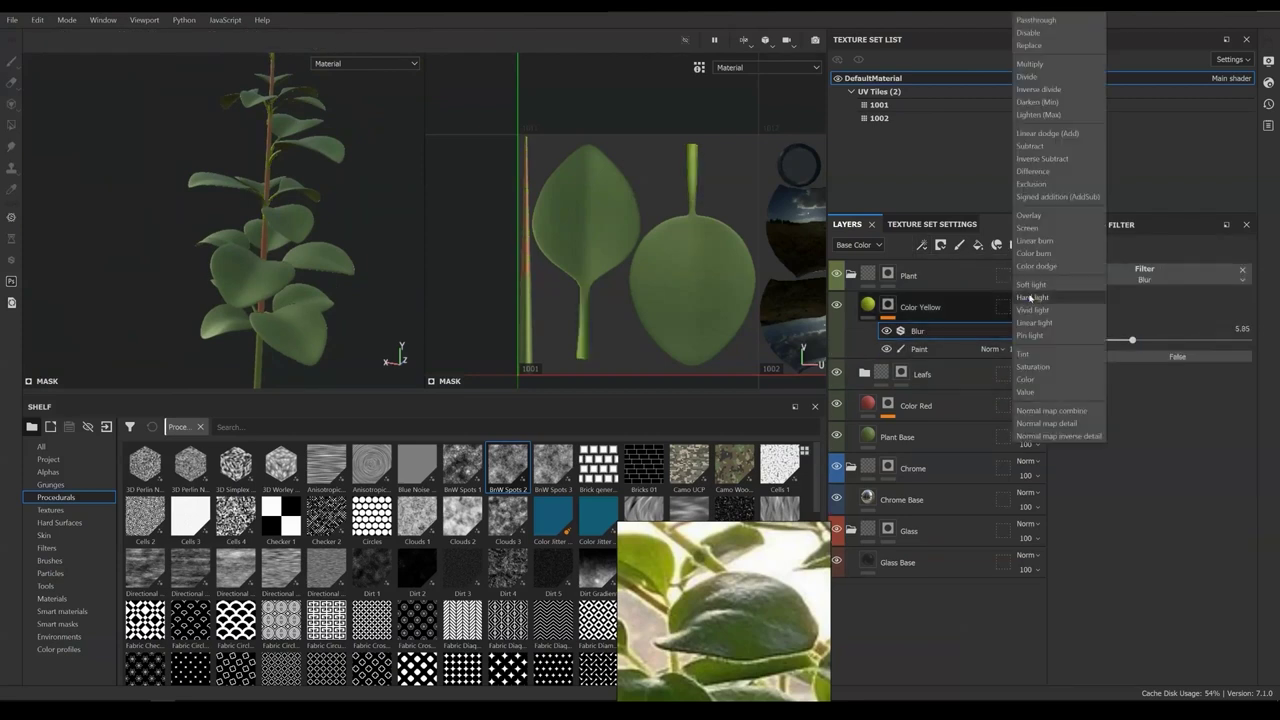
left_click(1060, 235)
mouse_move(380, 185)
left_mouse_down("alt")
mouse_move(350, 173)
mouse_move(240, 232)
left_mouse_up("alt")
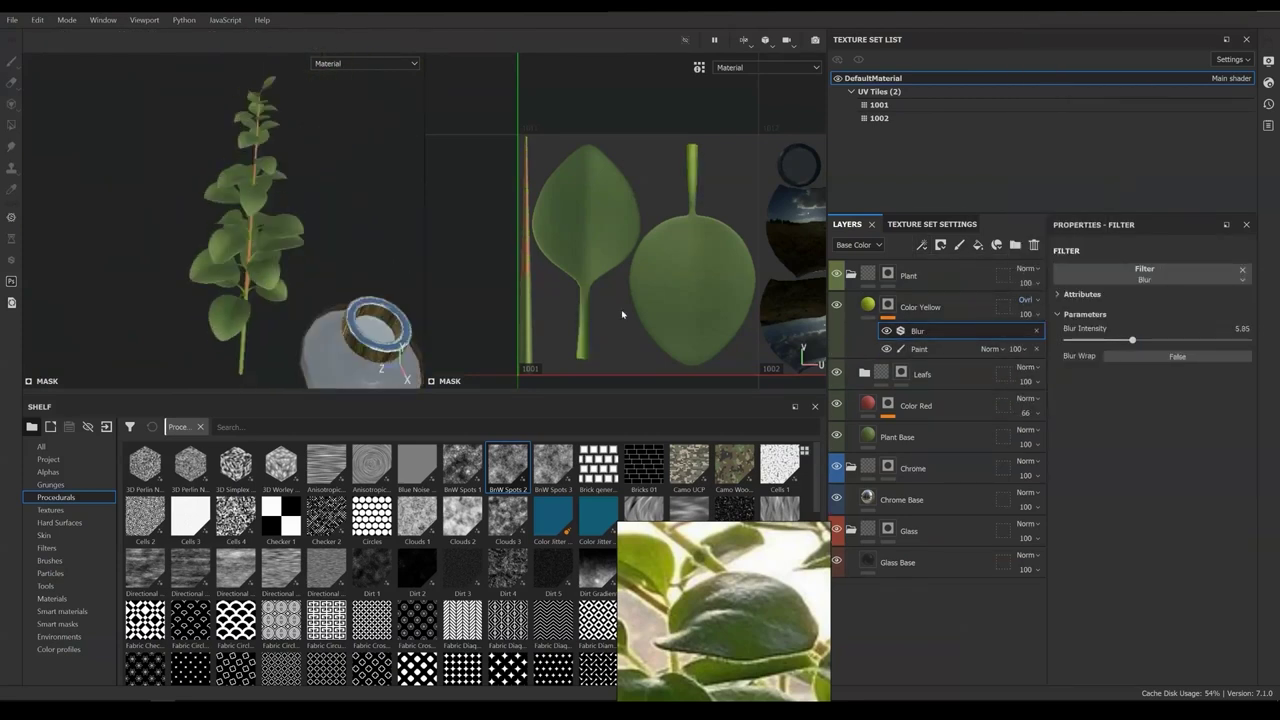
left_click(919, 349)
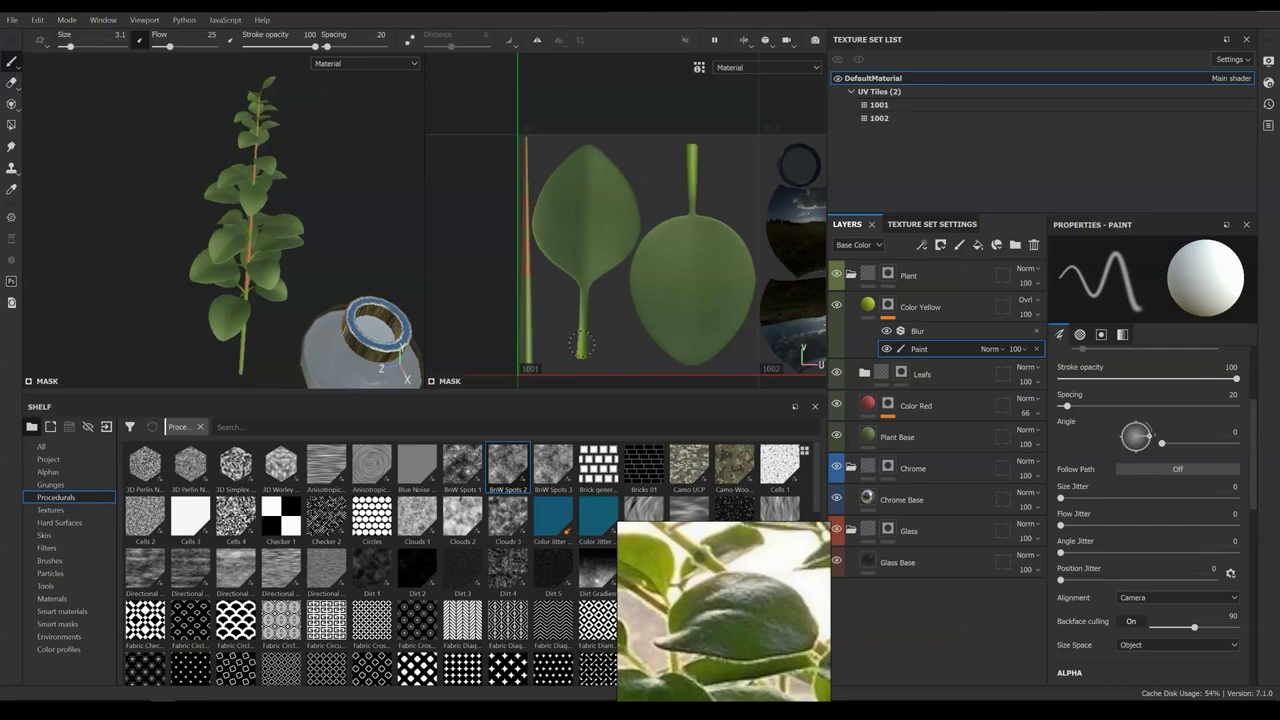
left_click_drag(370, 235, 395, 250, "alt")
Lower Color Red's opacity to 35 and view the plant together with the jar
left_click(915, 405)
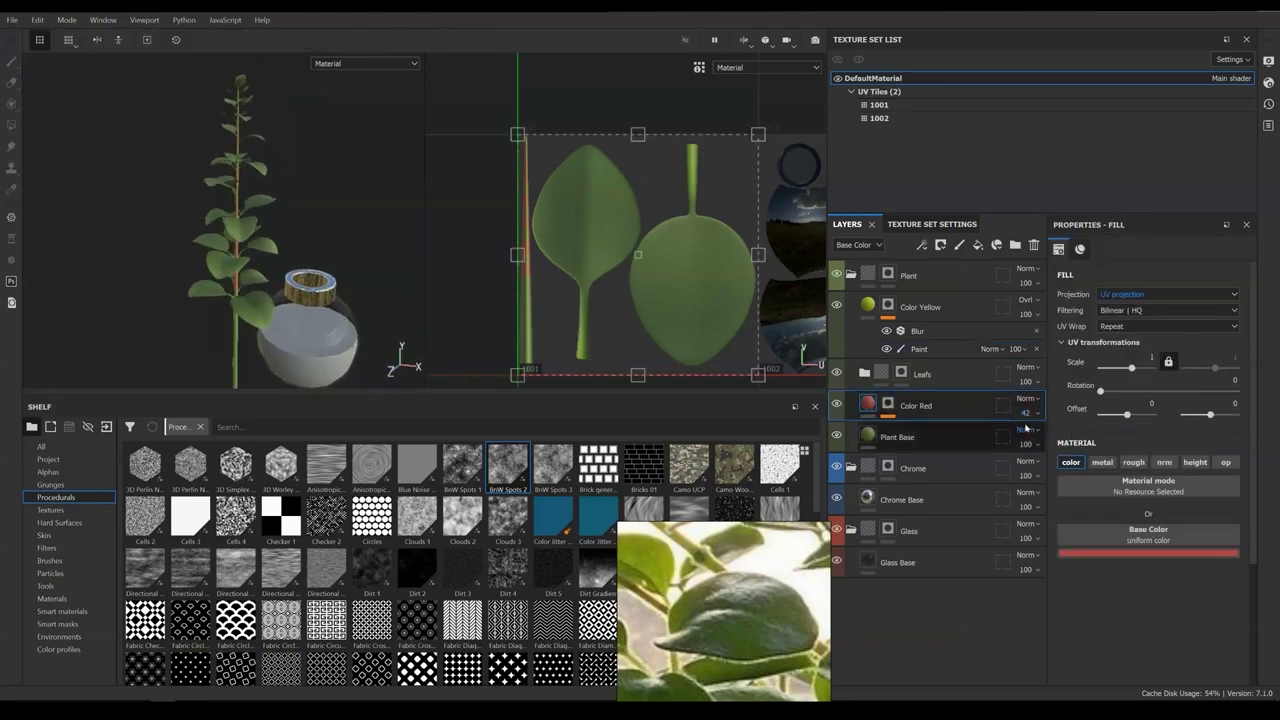
left_click_drag(1025, 412, 1057, 425)
left_click_drag(280, 240, 210, 267, "alt")
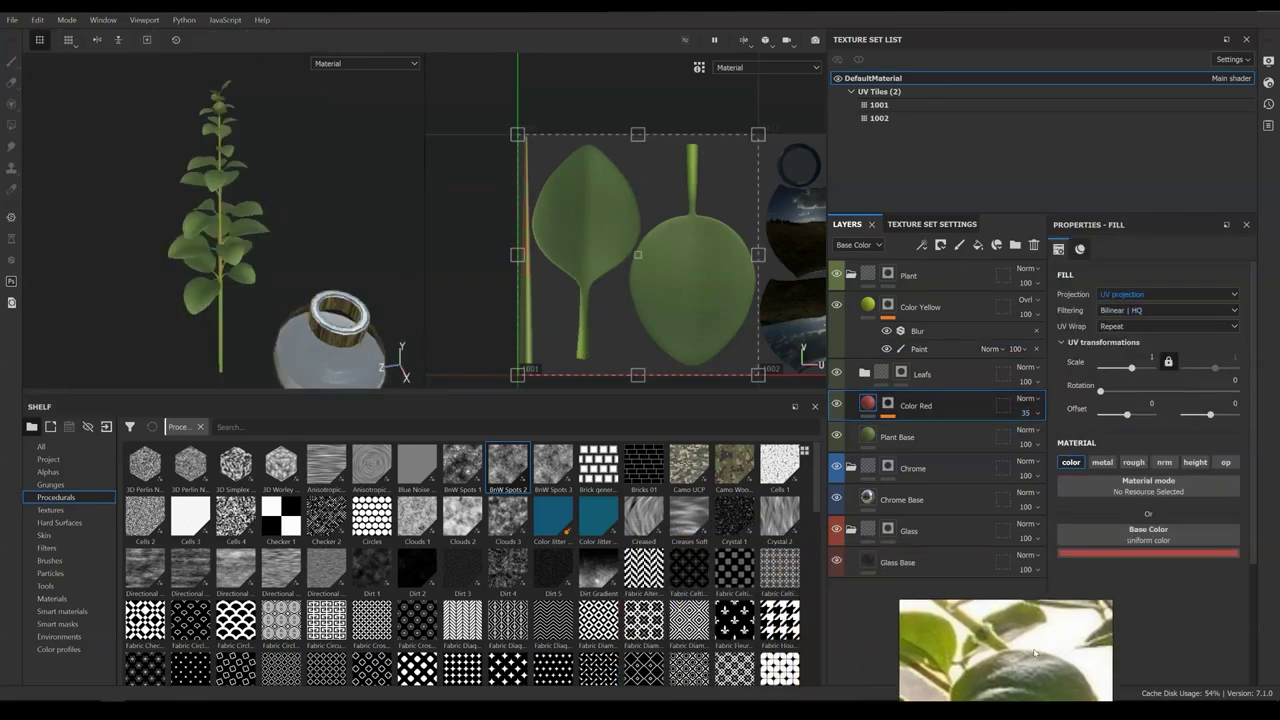
scroll(525, 593, "down", 10)
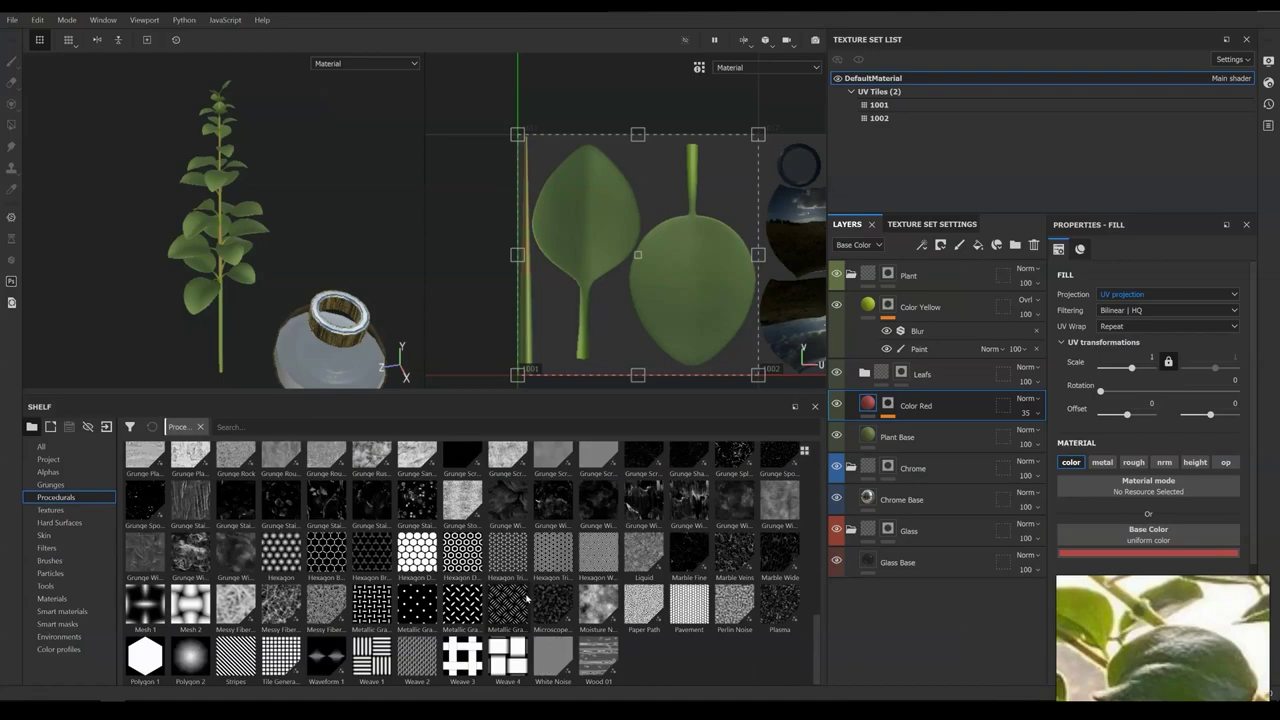
scroll(527, 598, "up", 9)
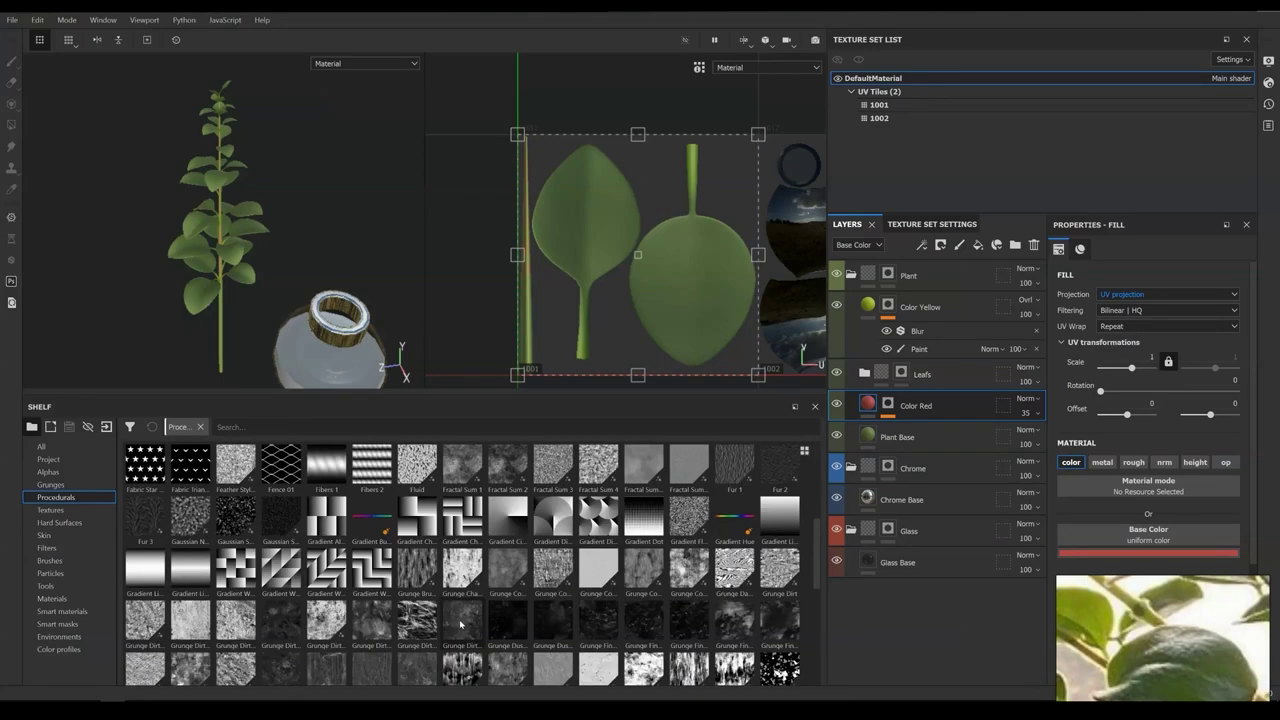
scroll(460, 624, "down", 3)
scroll(448, 624, "up", 7)
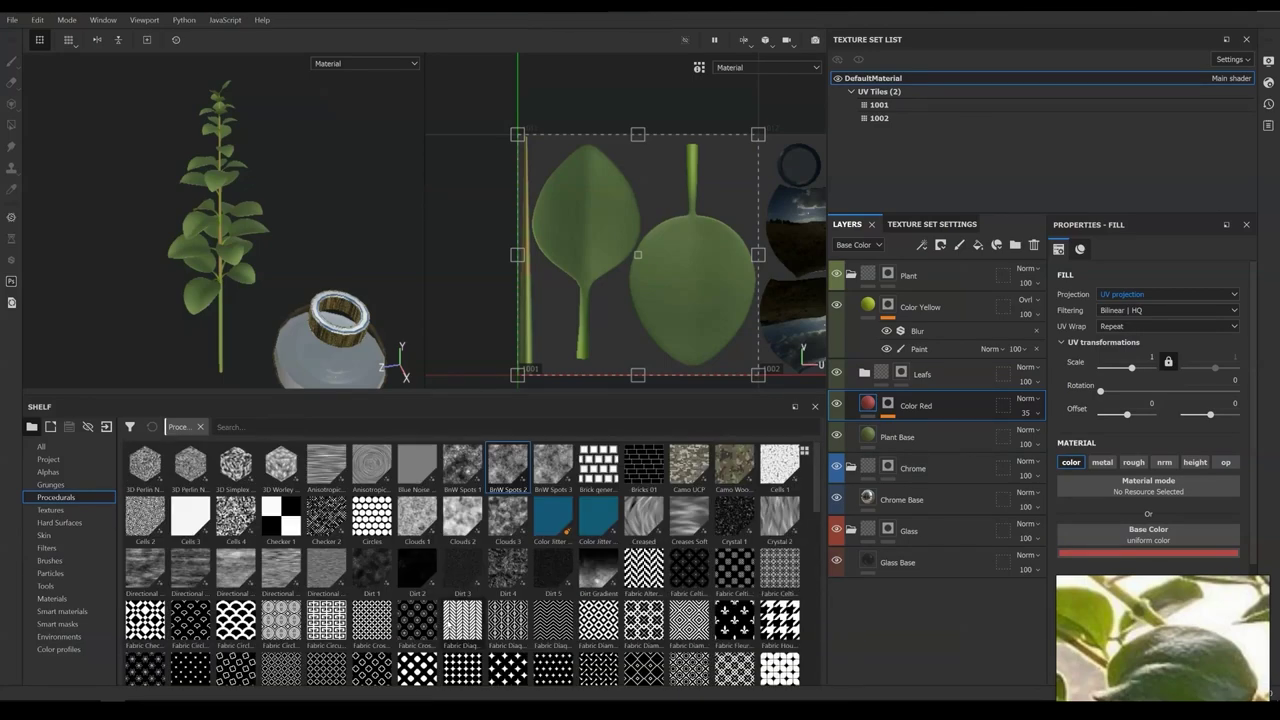
left_click(920, 307)
Add a height-only fill at -1 with a black mask and a paint effect
left_click(978, 245)
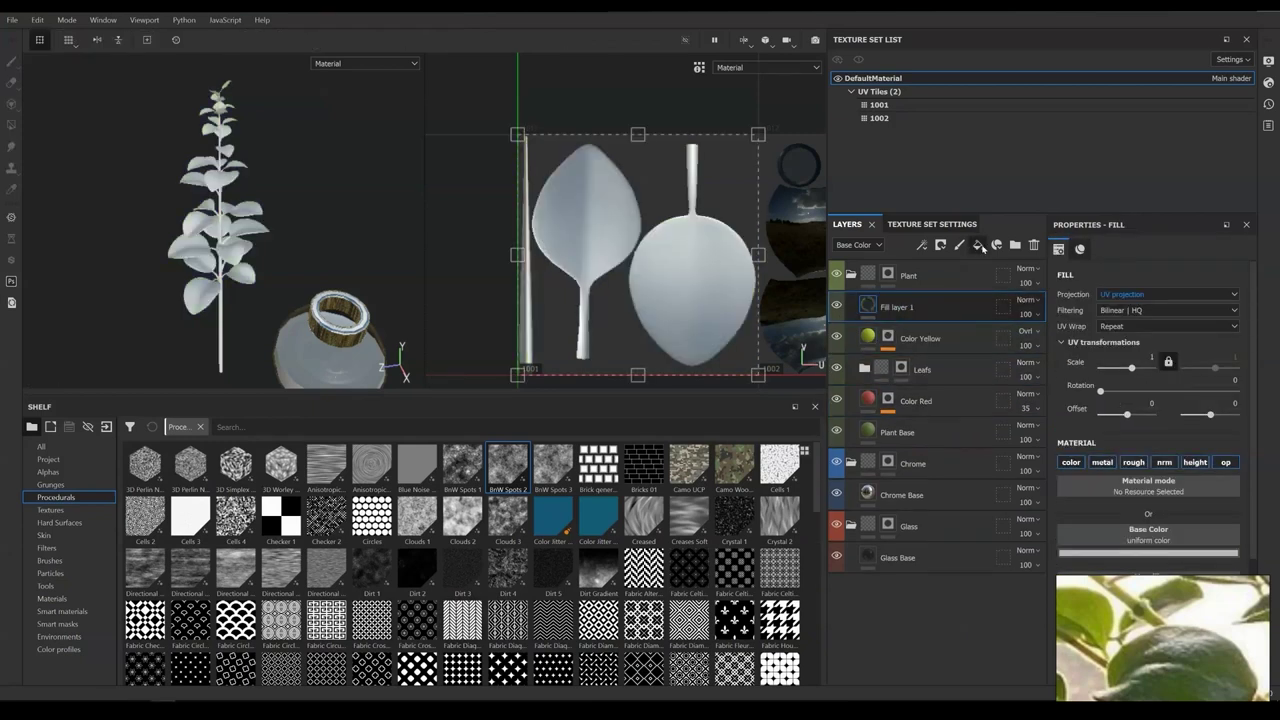
left_click(1164, 462)
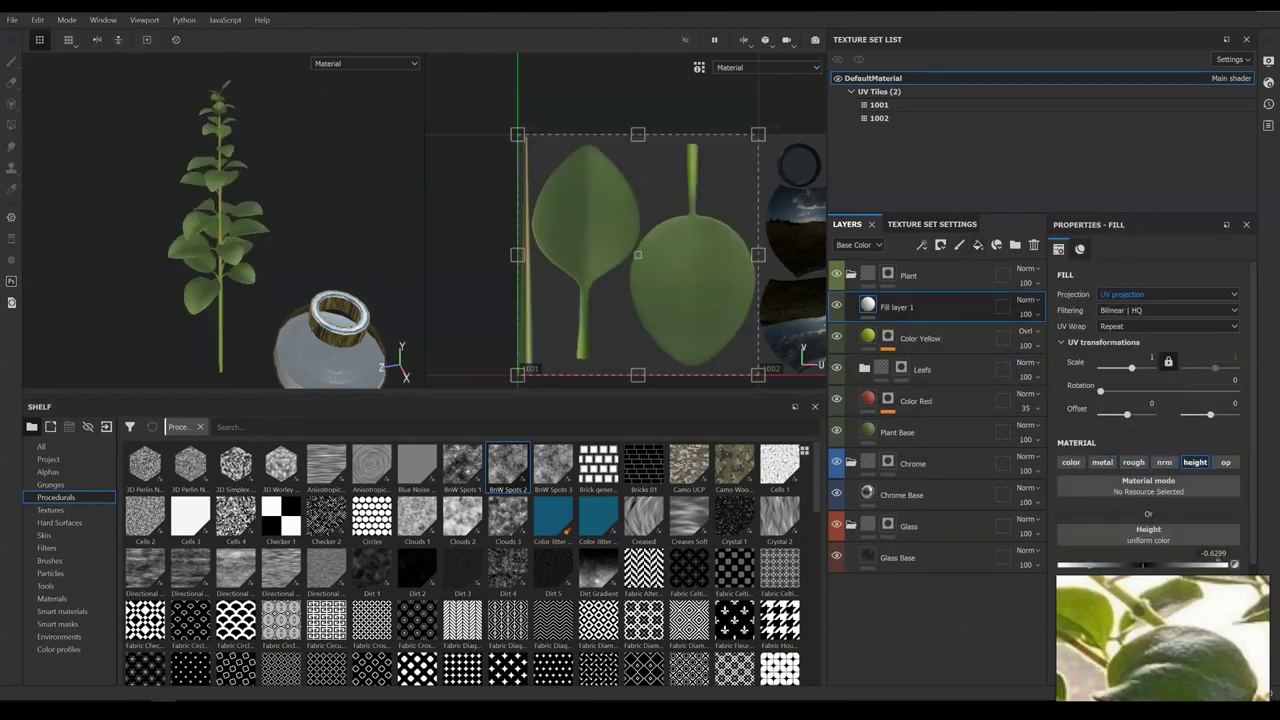
left_click(941, 245)
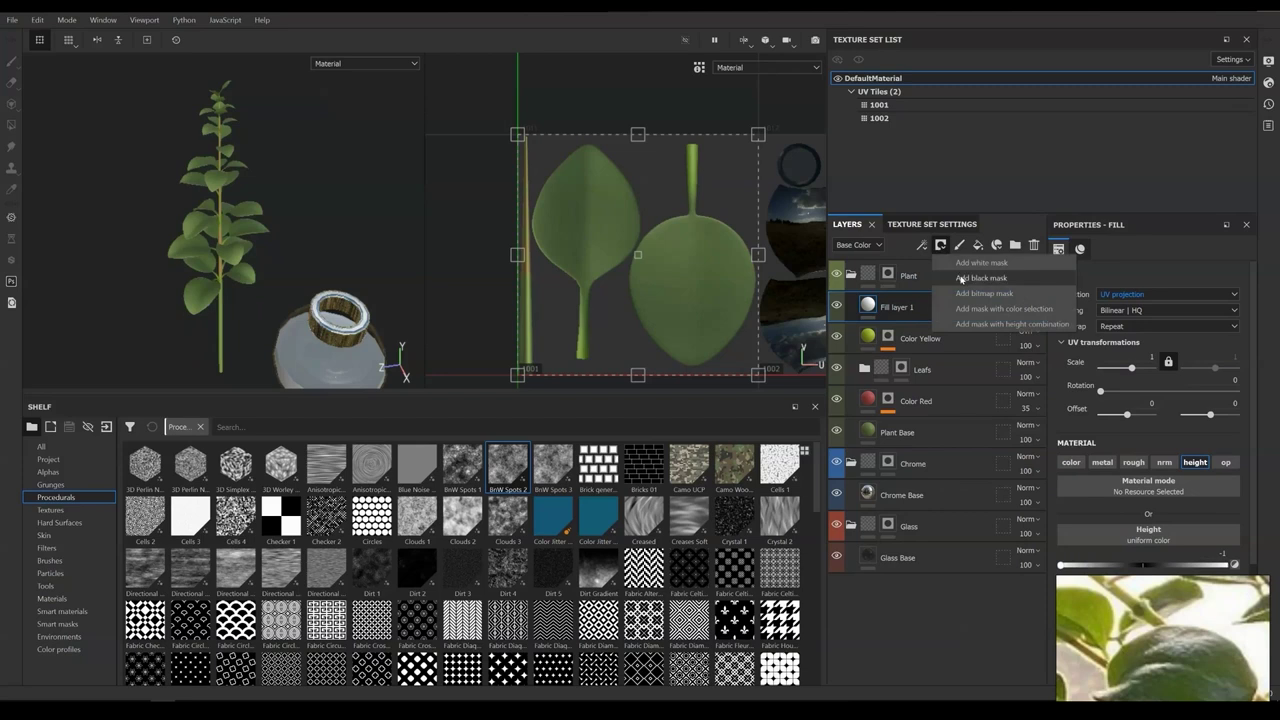
left_click(965, 272)
right_click(905, 305)
left_click(935, 290)
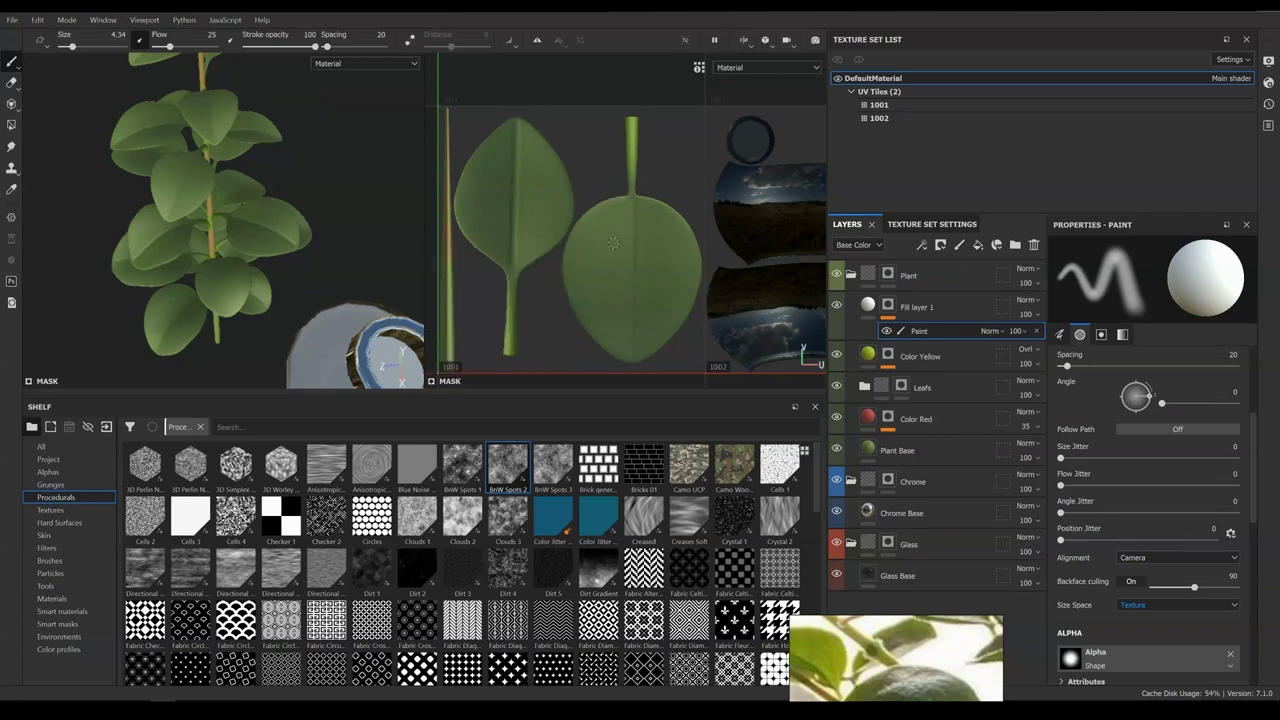
Paint a recessed midrib and side veins onto the right leaf in the 2D view
key("x")
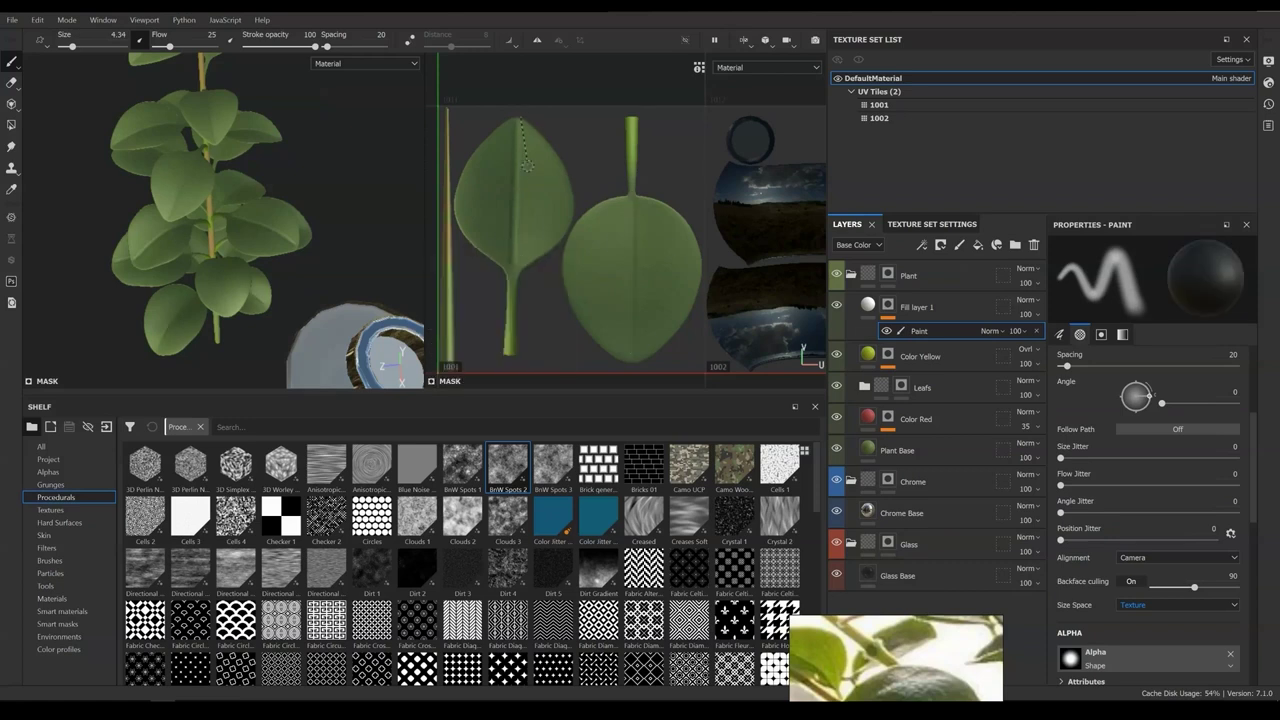
scroll(502, 263, "up", 2)
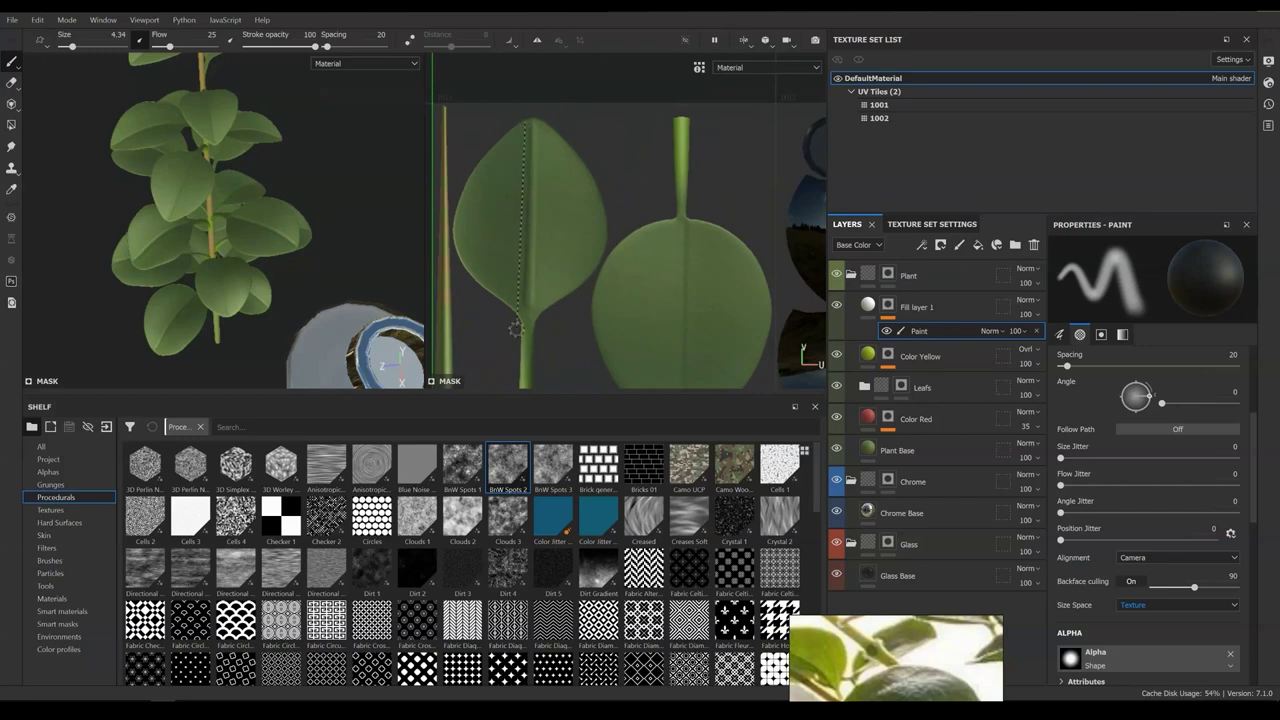
middle_click_drag(656, 230, 611, 187)
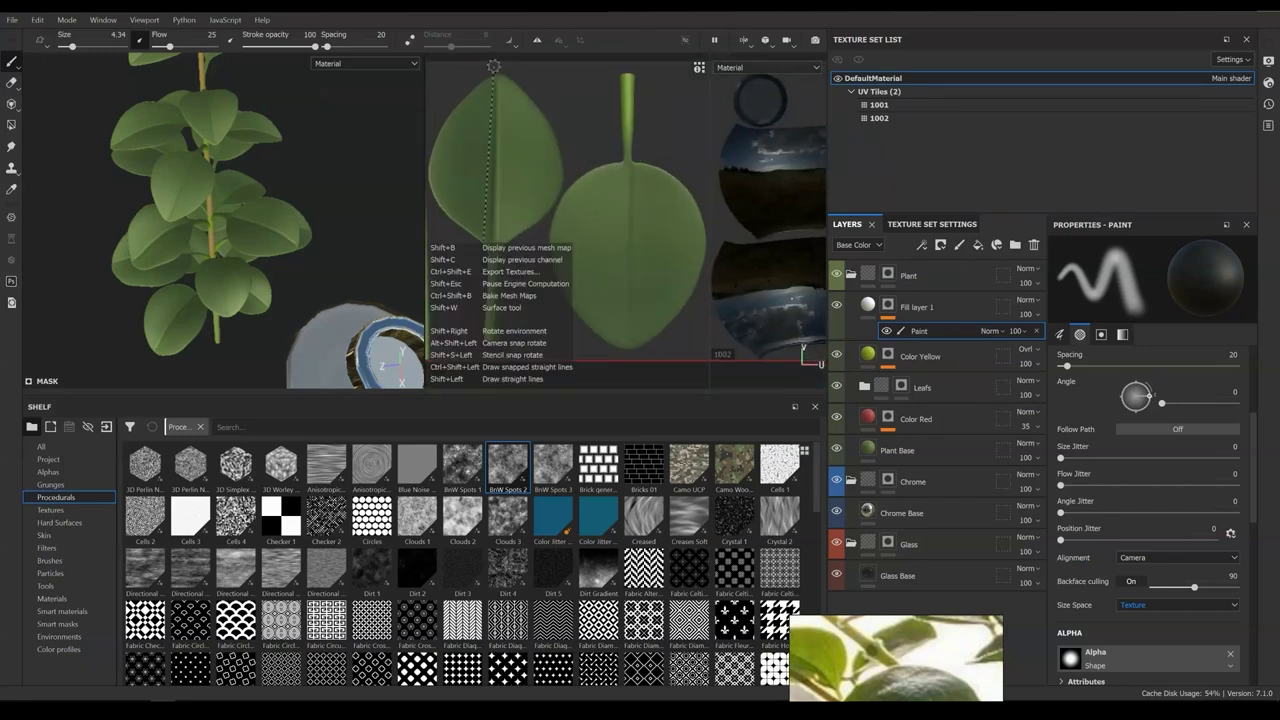
middle_click_drag(610, 330, 639, 344)
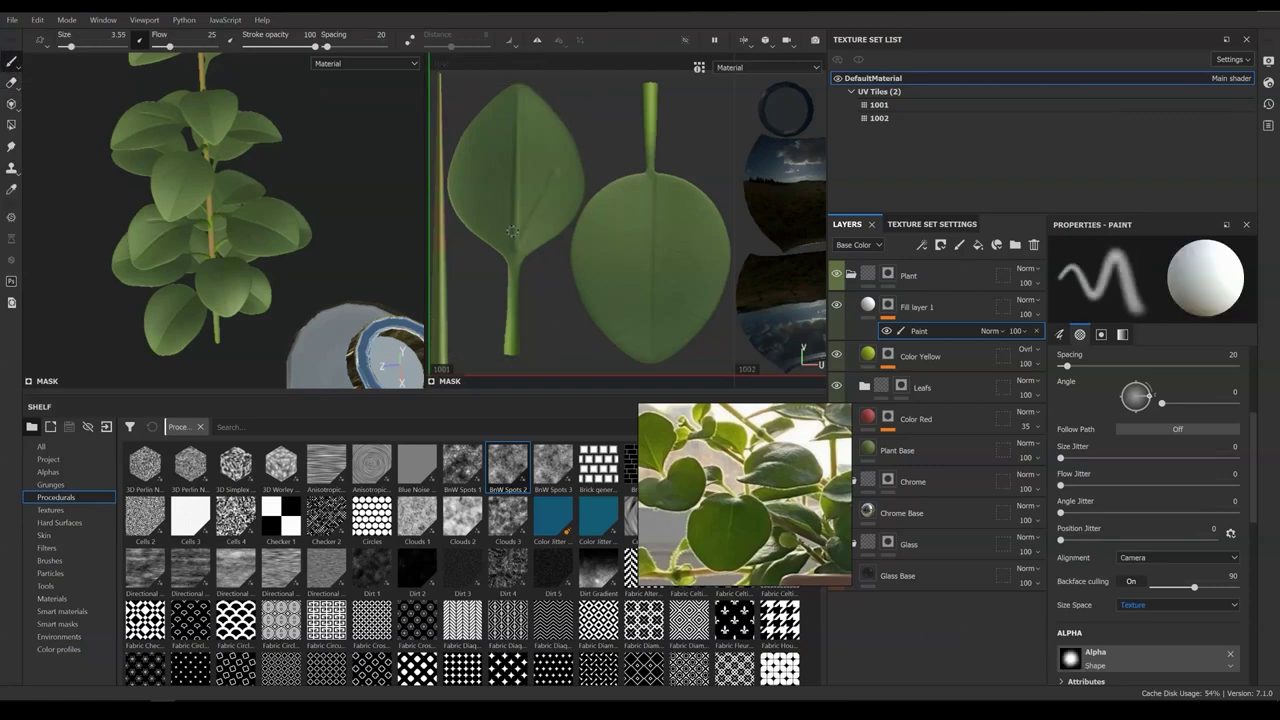
mouse_move(656, 183)
left_mouse_down()
mouse_move(584, 265)
mouse_move(596, 300)
mouse_move(711, 306)
left_mouse_up()
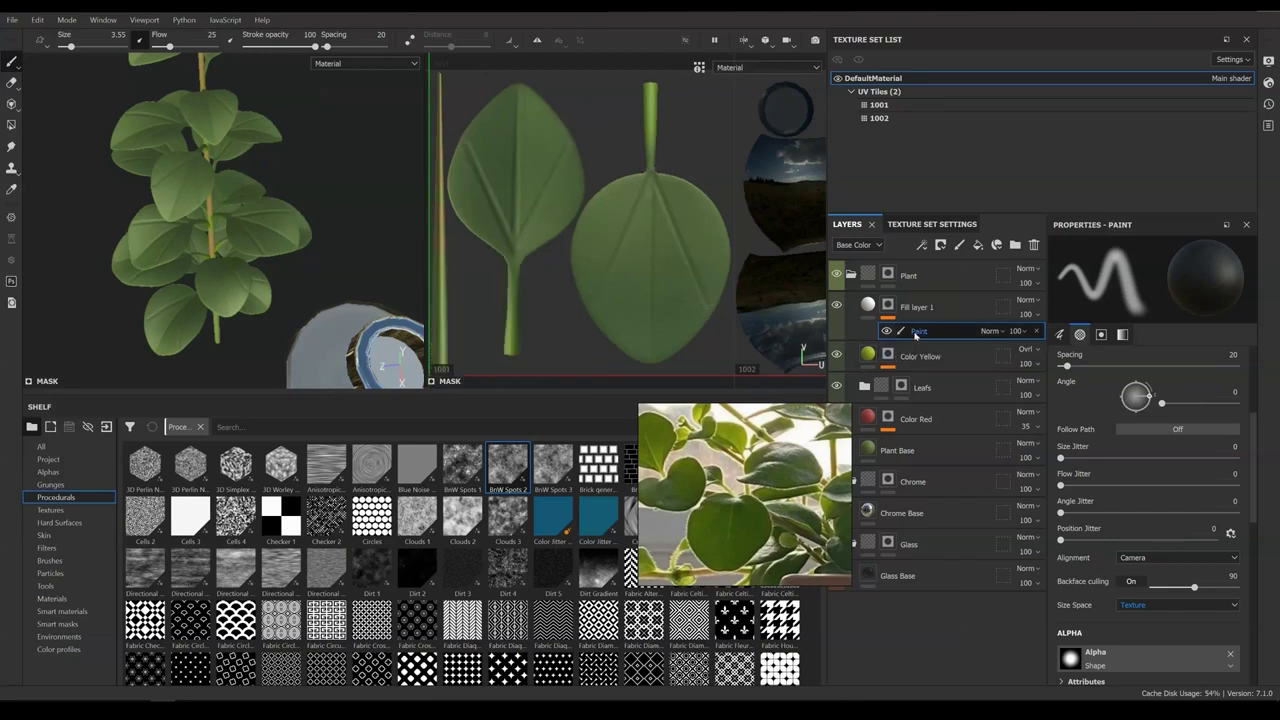
left_click(921, 244)
Set the vein mask's filter to Blur and add a paint effect above it
left_click(950, 296)
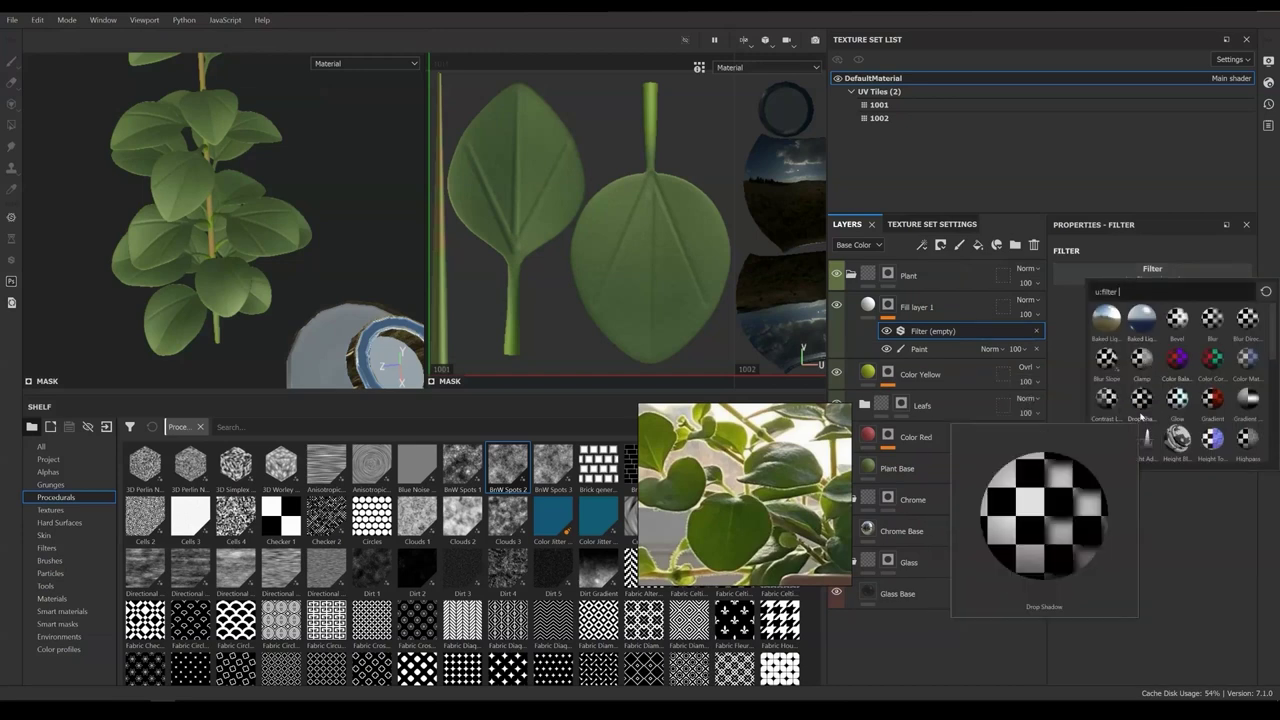
left_click(1182, 322)
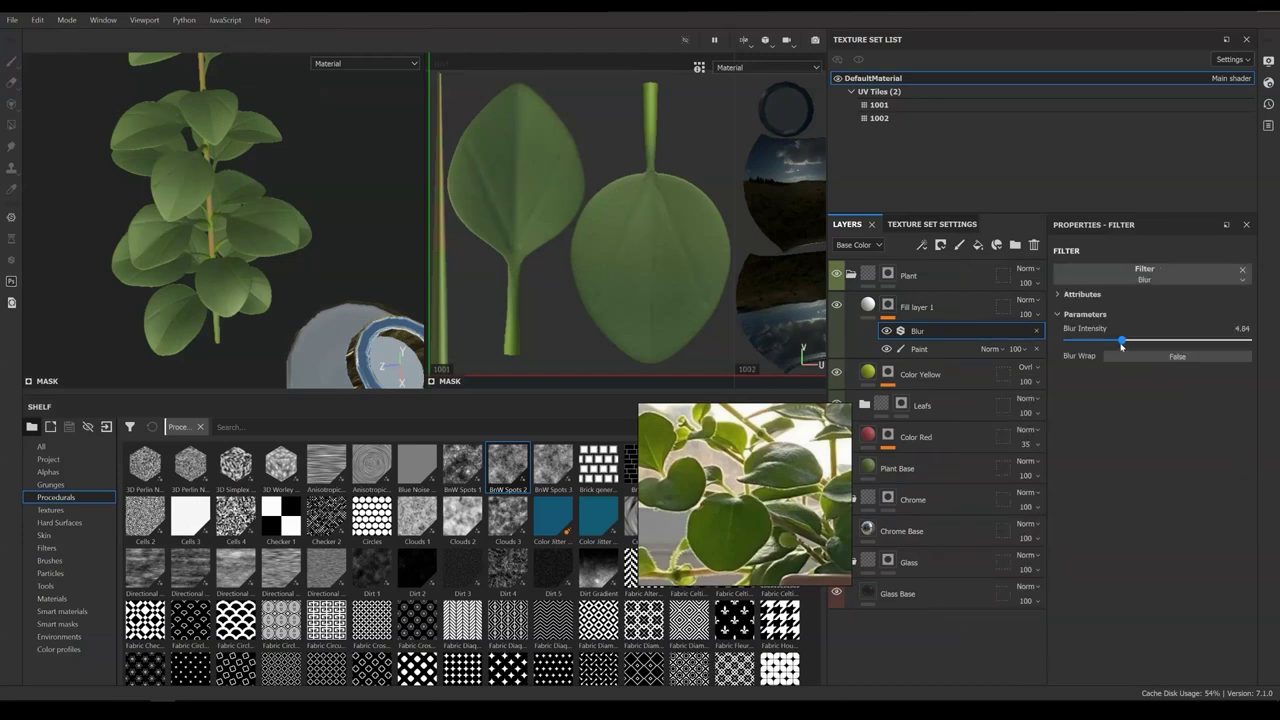
left_click(921, 244)
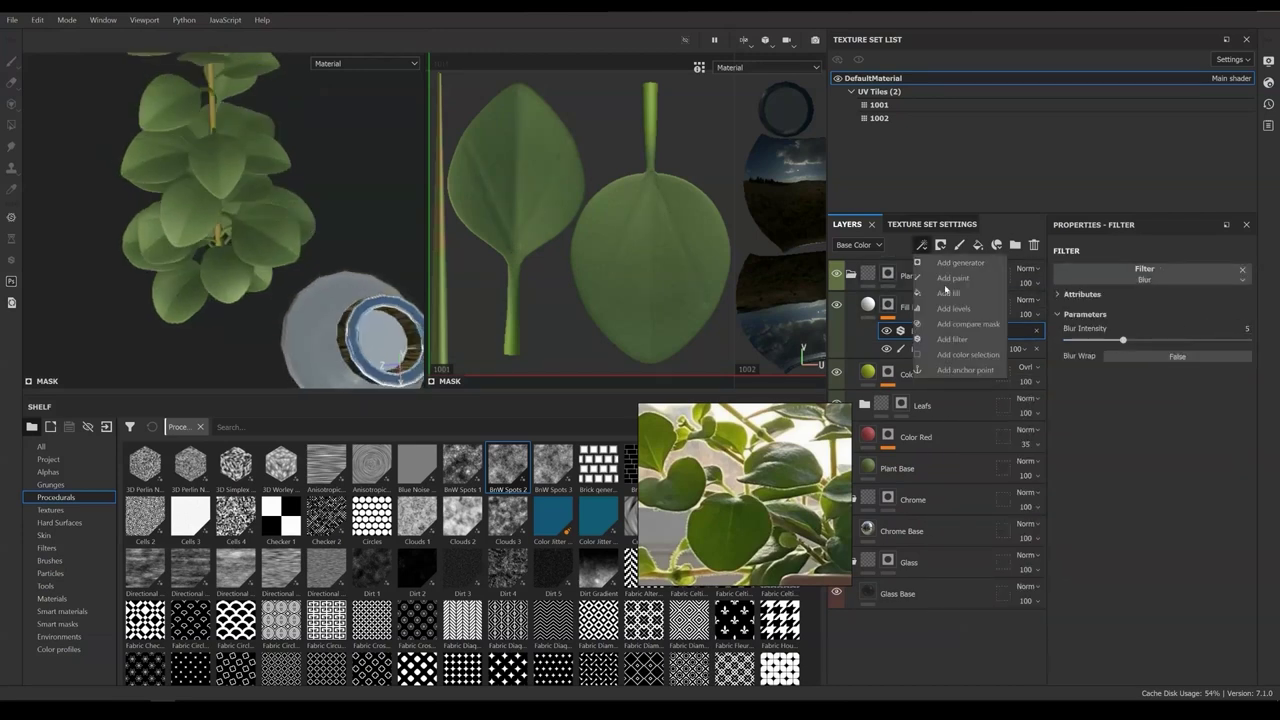
left_click(950, 258)
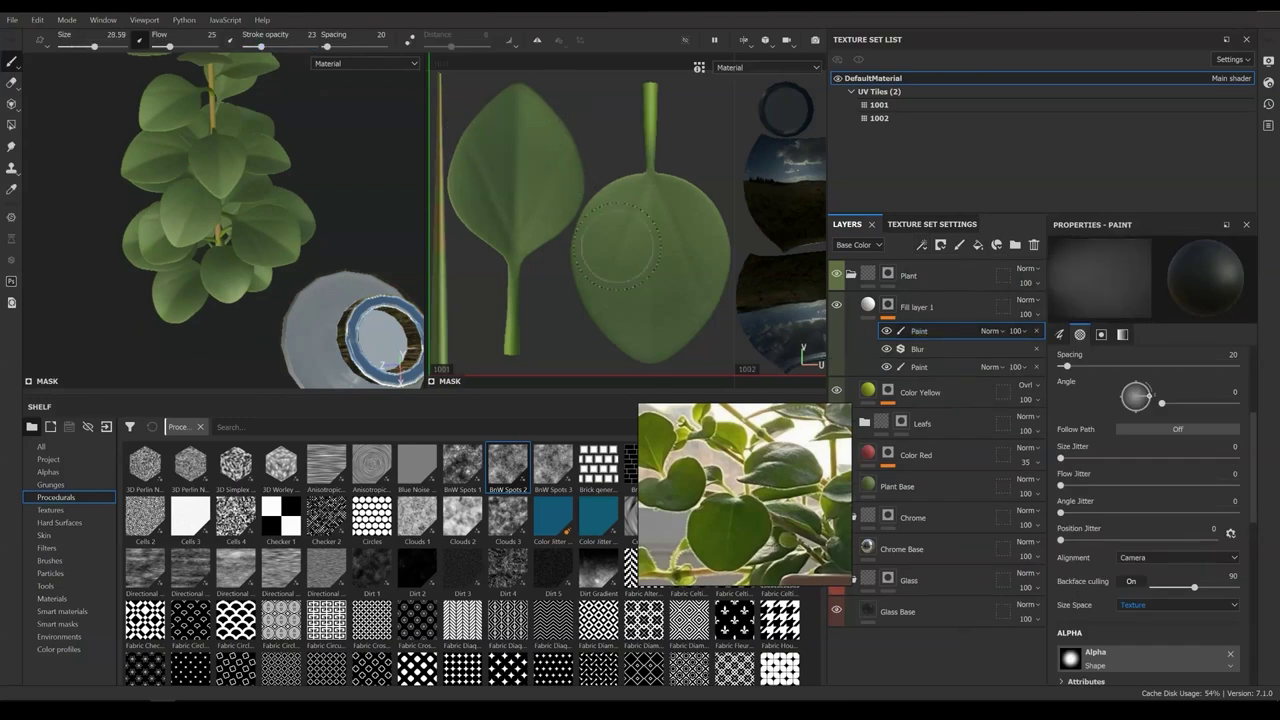
mouse_move(290, 196)
left_mouse_down("alt")
mouse_move(300, 212)
mouse_move(360, 200)
left_mouse_up("alt")
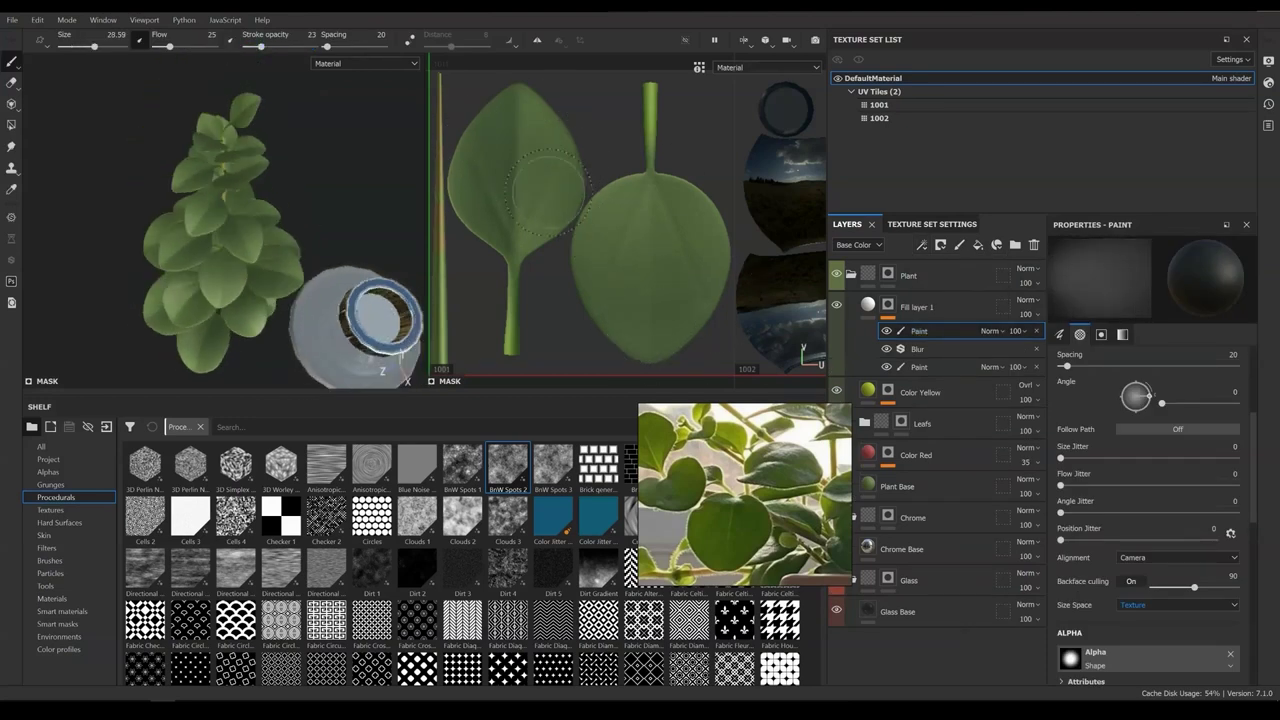
key("f")
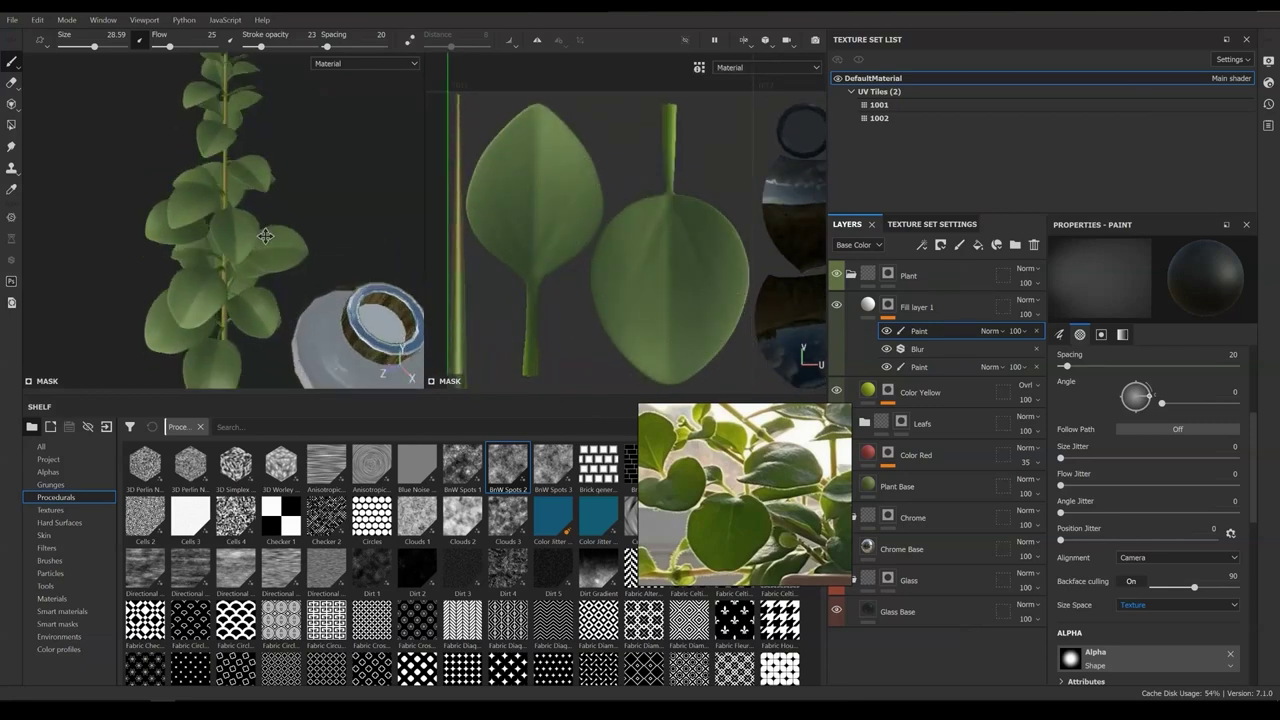
Paint a fine extra line on the leaf with a small brush, then paste another Blur above
right_click_drag(506, 332, 532, 266, "ctrl")
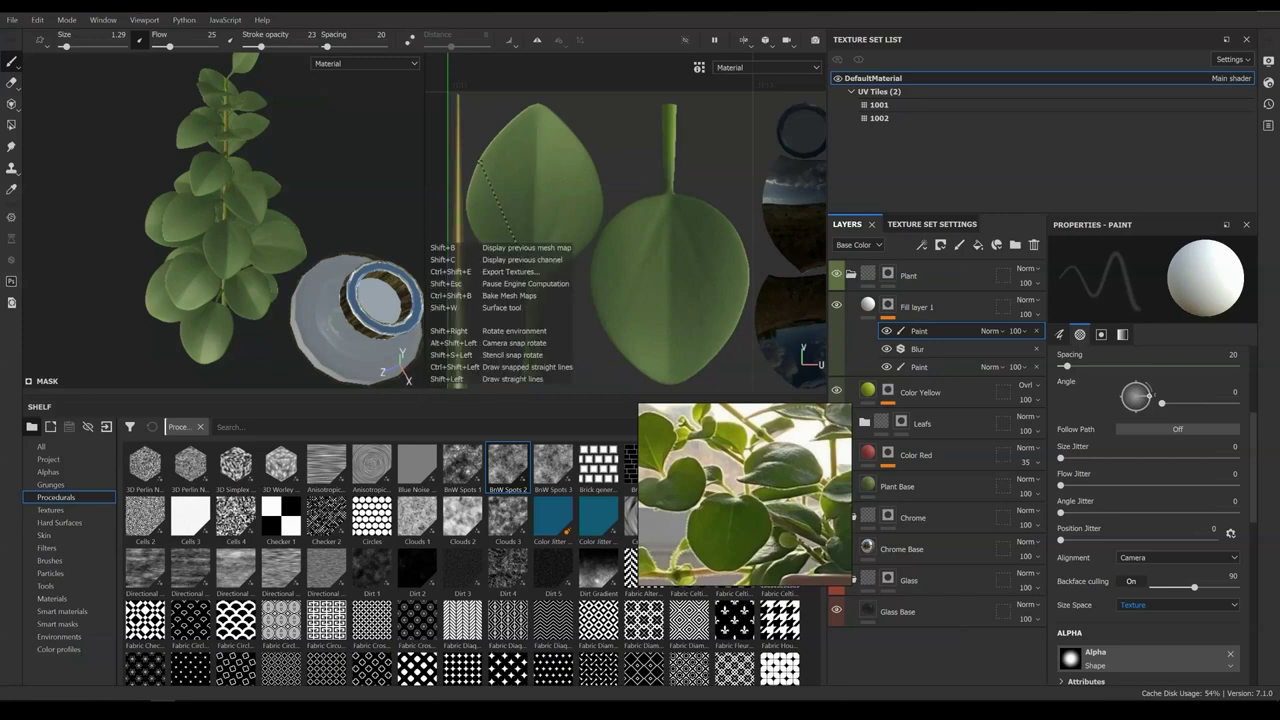
right_click_drag(591, 184, 593, 166, "ctrl")
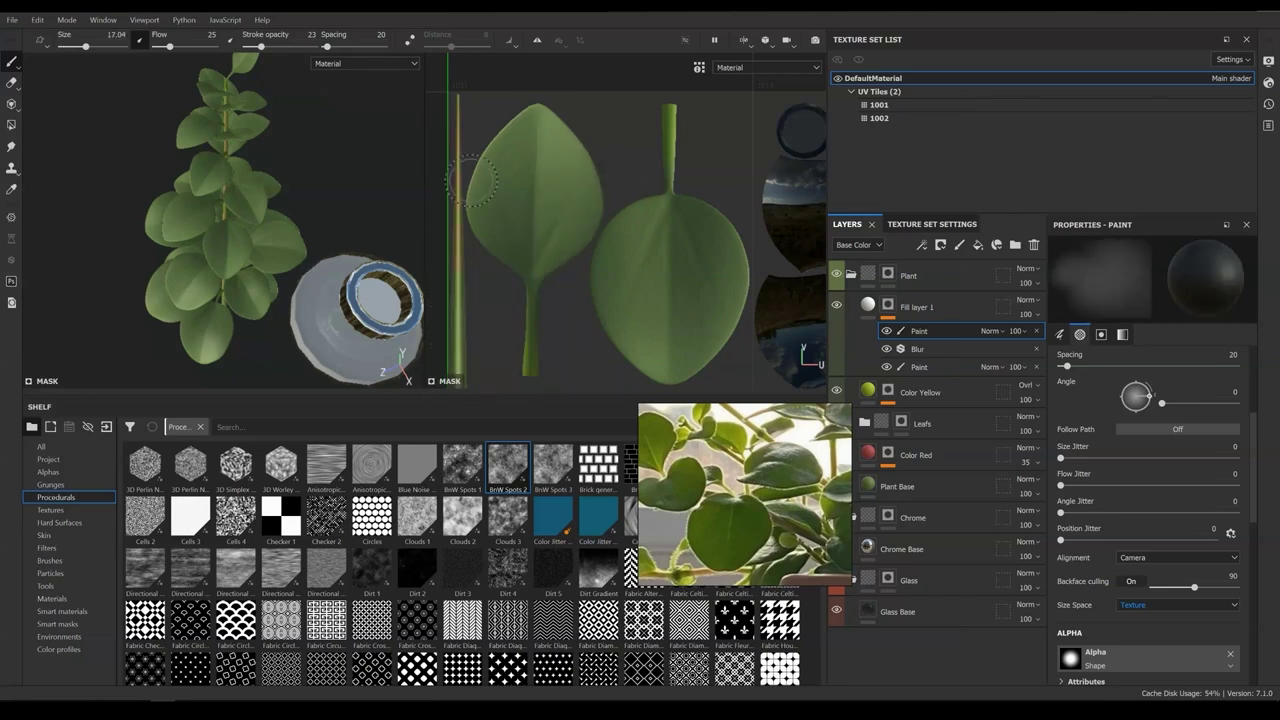
right_click_drag(684, 243, 671, 205, "ctrl")
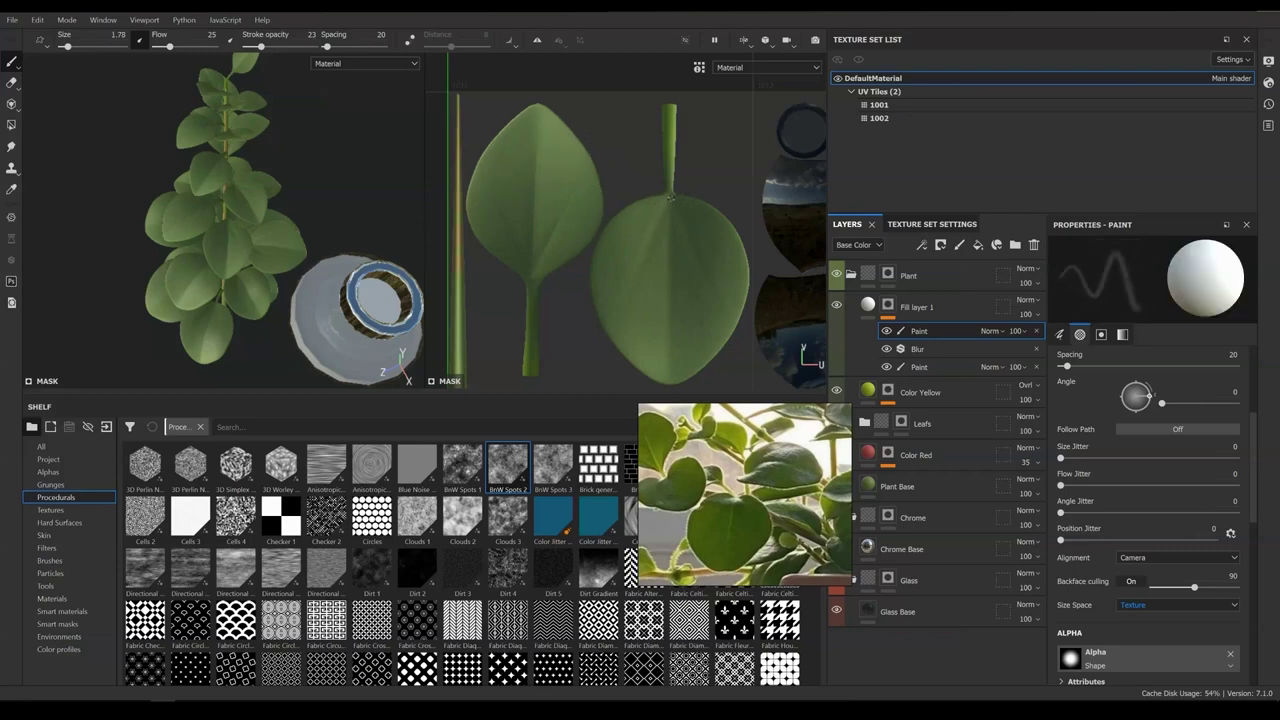
right_click_drag(736, 305, 716, 299, "ctrl")
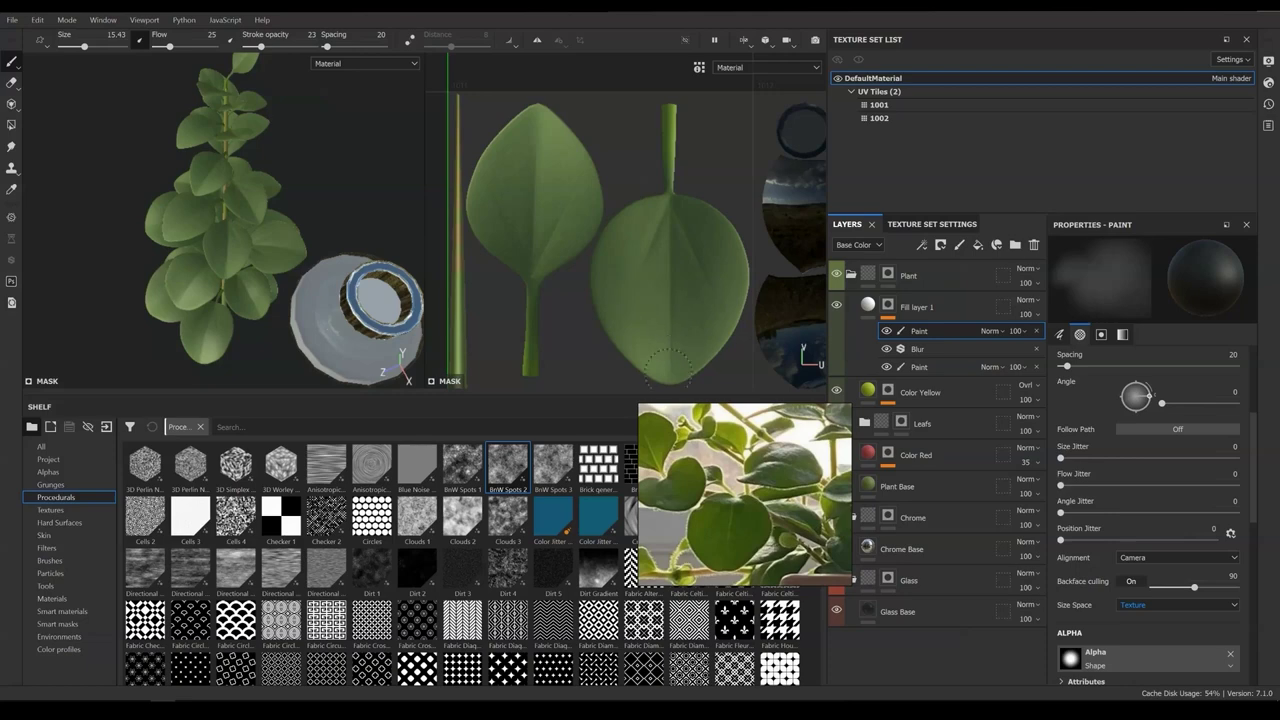
key("ctrl+v")
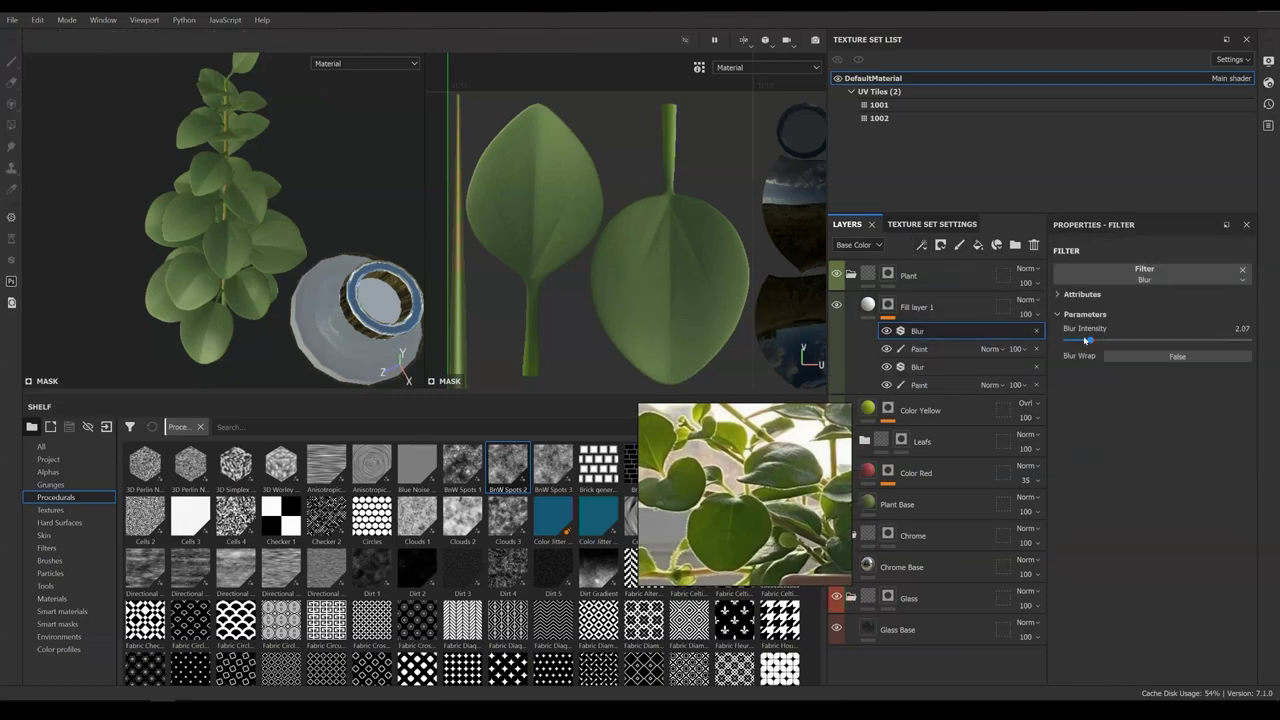
left_click_drag(230, 200, 300, 180, "alt")
left_click(920, 504)
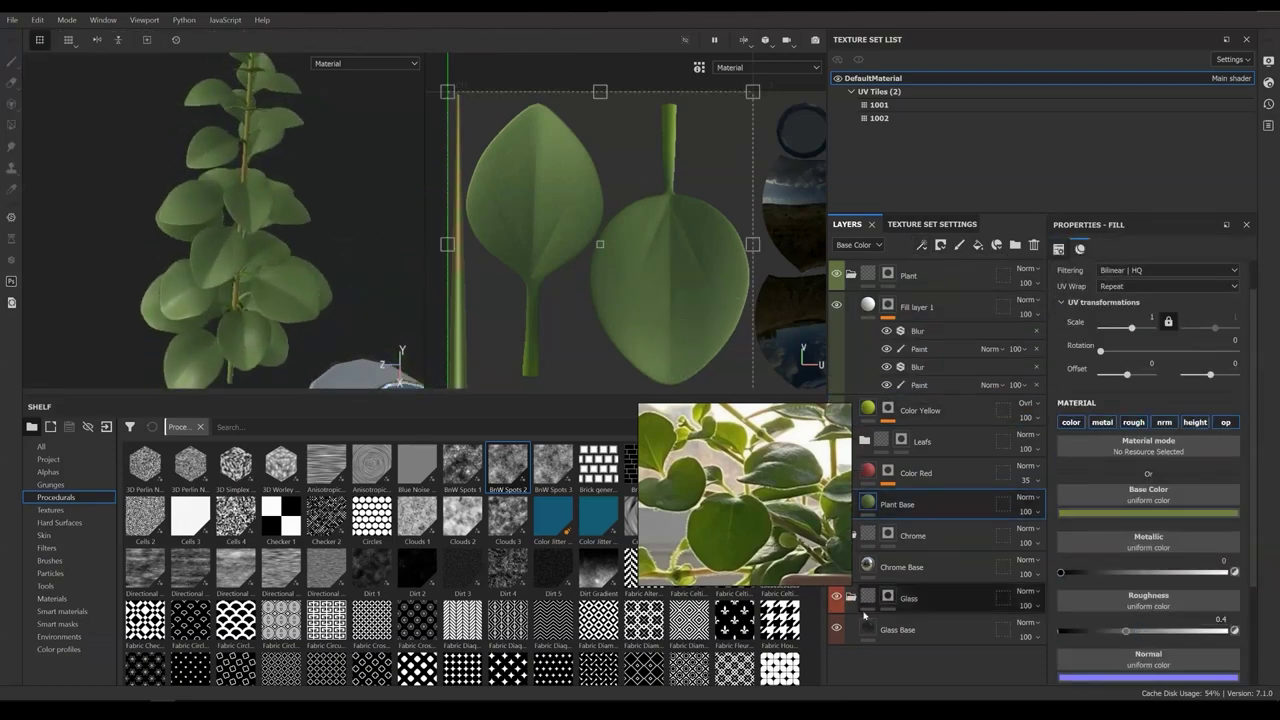
Add a MicroDetails fill layer with a black mask containing a Fill effect
left_click_drag(250, 230, 300, 230, "alt")
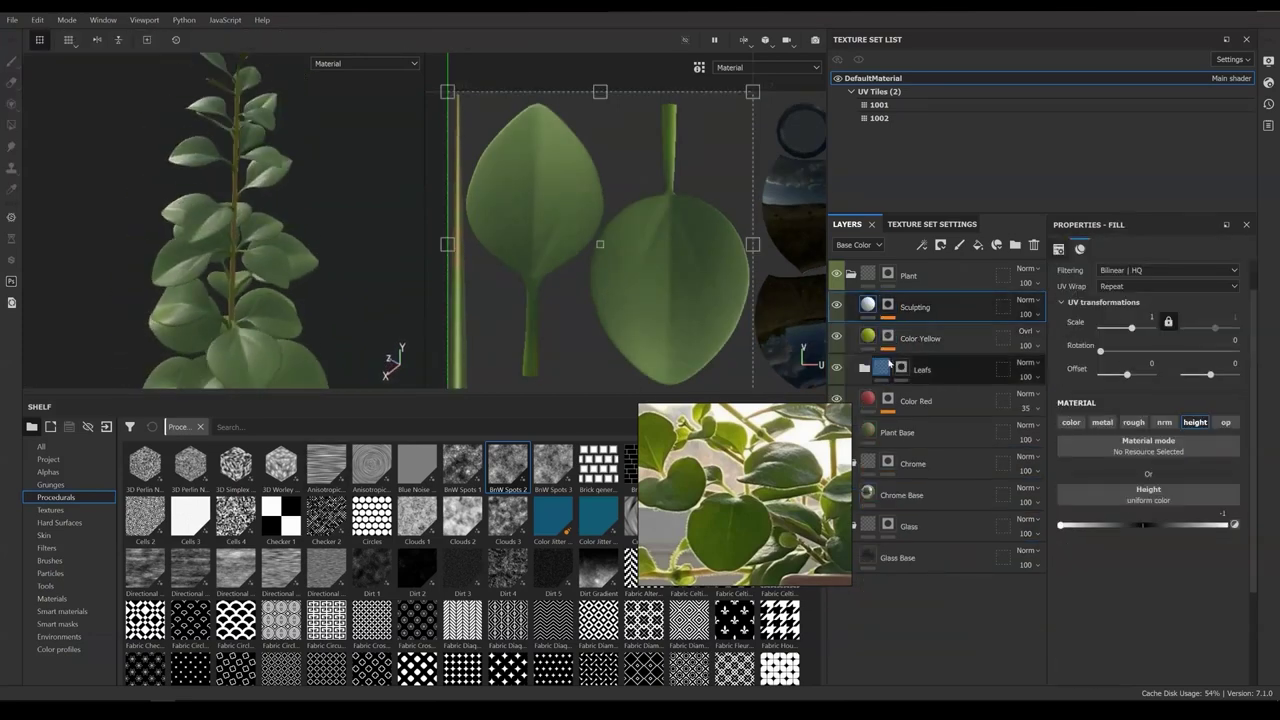
left_click(979, 245)
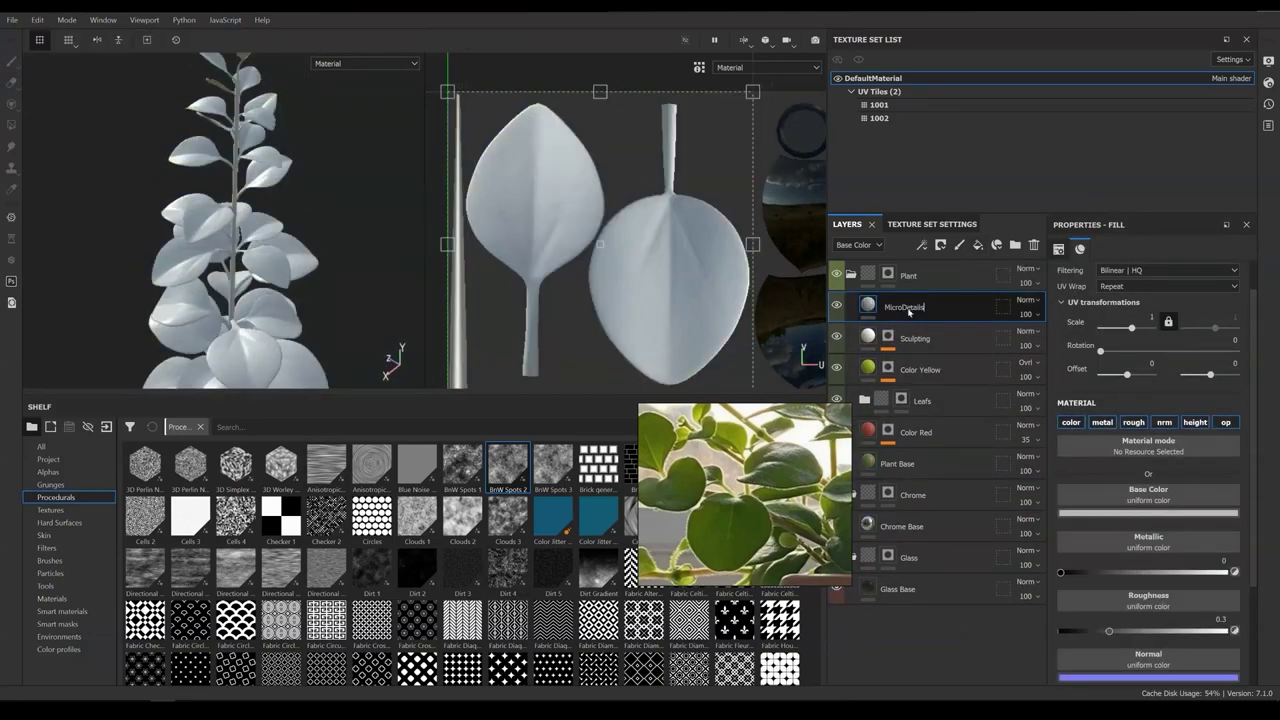
key("Return")
left_click(940, 245)
left_click(975, 276)
left_click(978, 245)
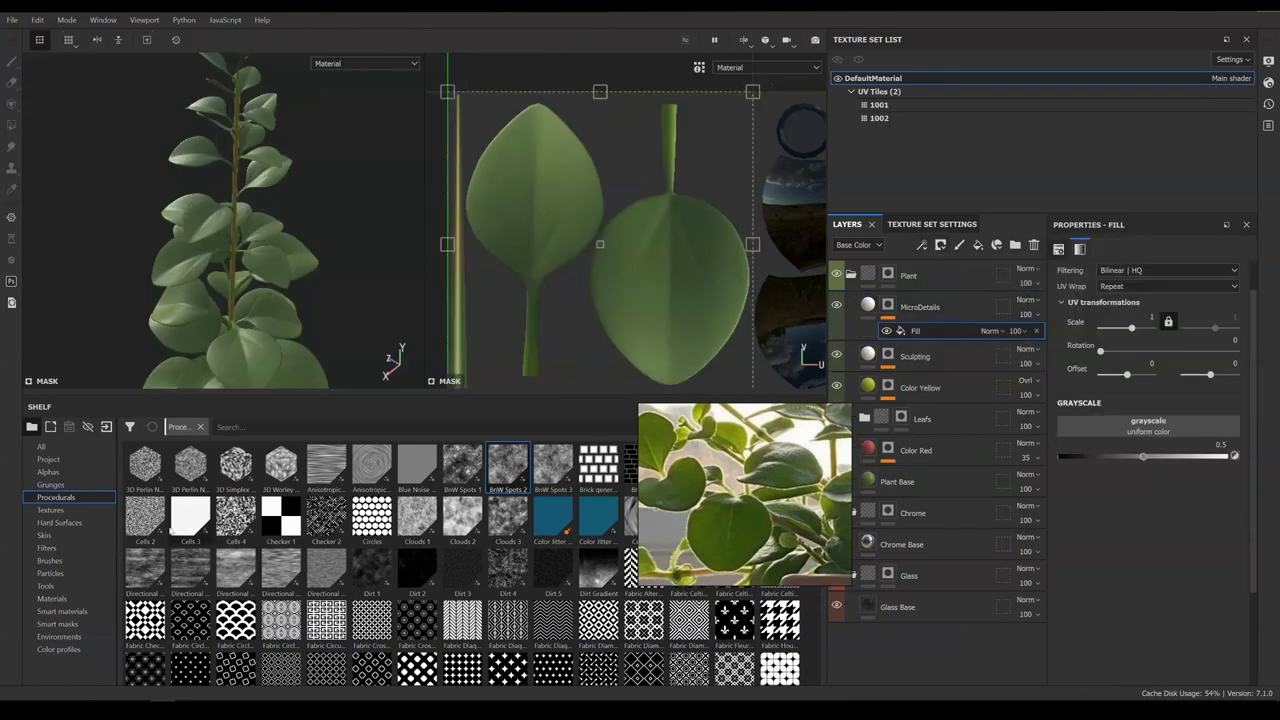
Load Cells 2 into the mask fill with edge width 0 and scale about 155
left_click_drag(145, 515, 1148, 425)
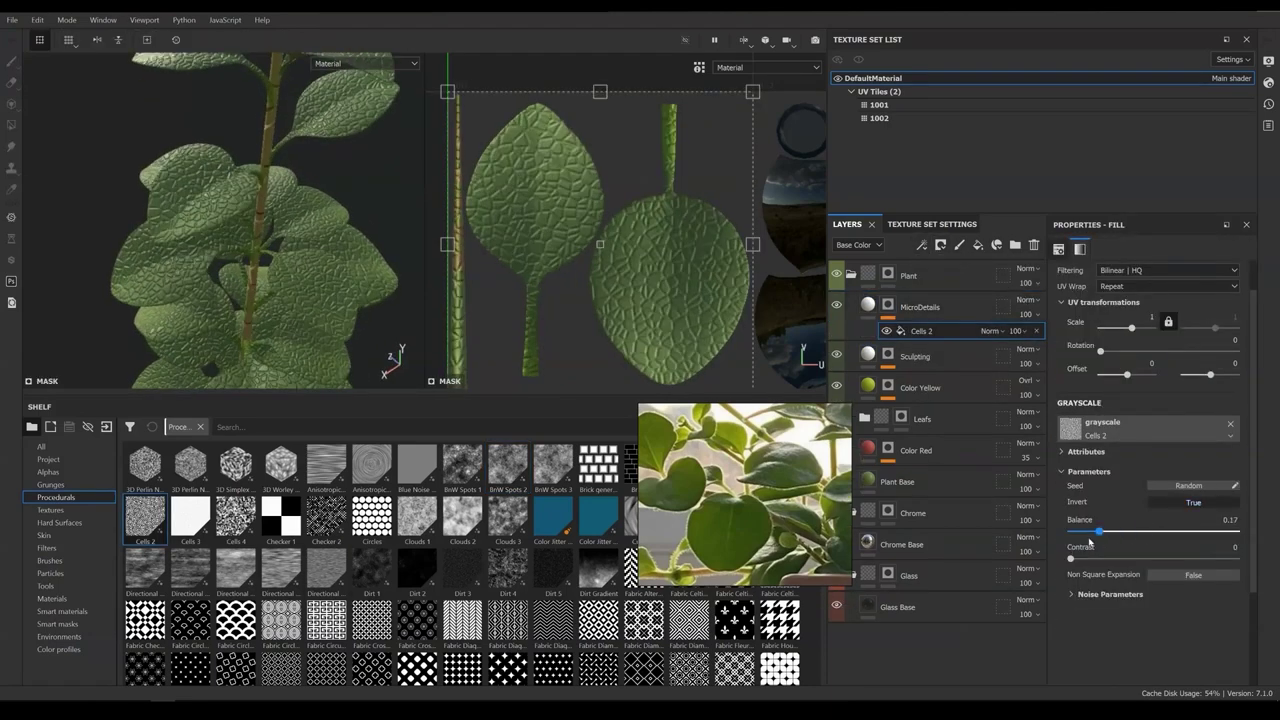
left_click(1110, 594)
scroll(257, 200, "up", 3)
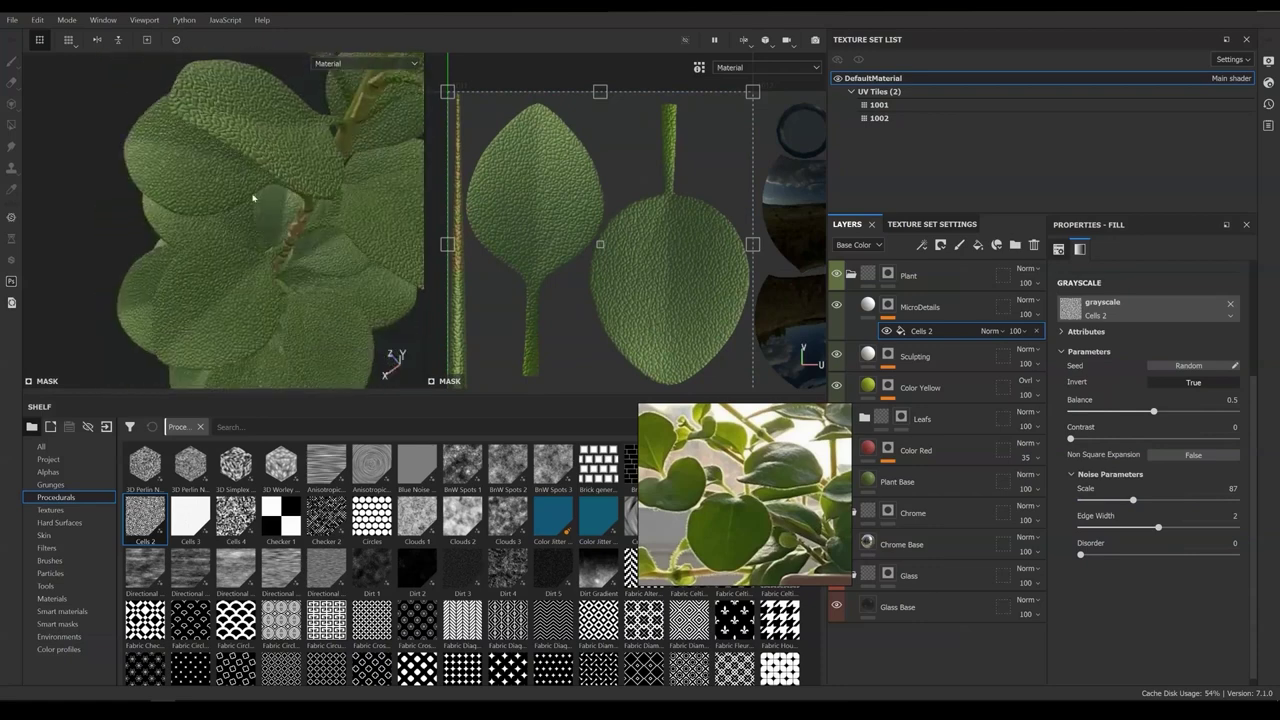
left_click_drag(1105, 530, 1122, 555)
left_click_drag(1132, 506, 1173, 503)
right_click_drag(312, 216, 373, 362, "alt")
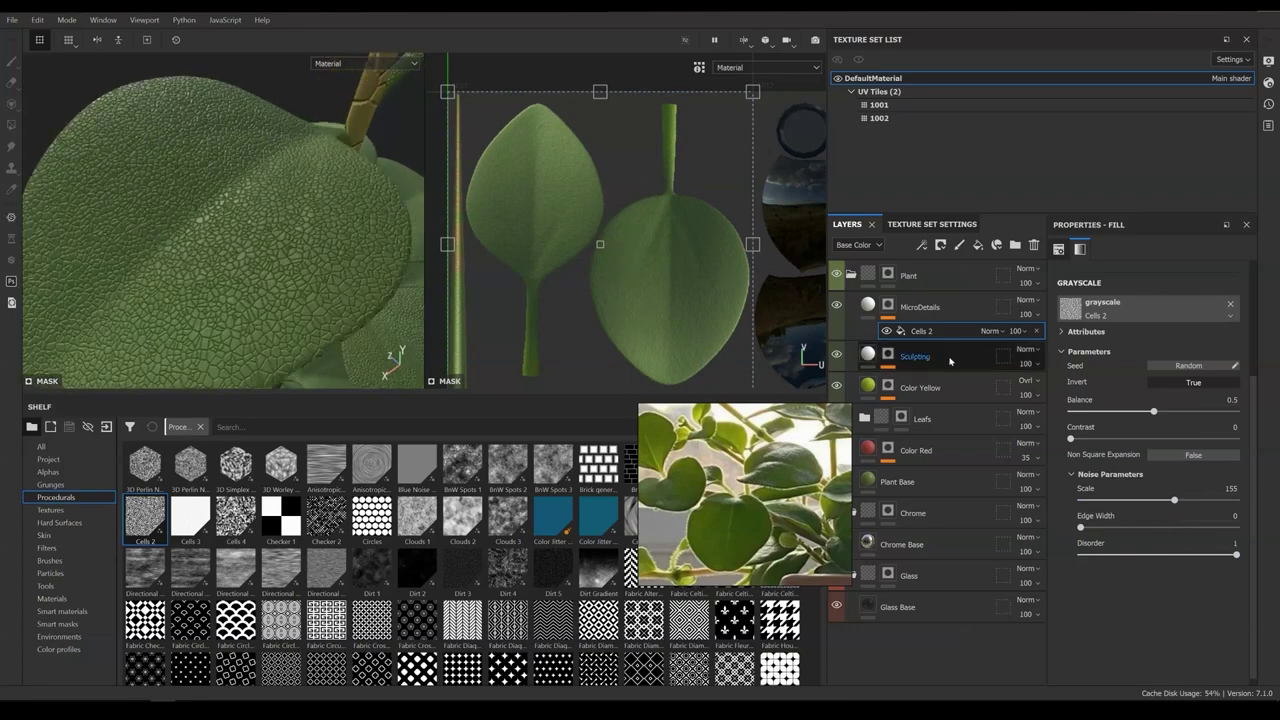
left_click(922, 245)
Add a Blur filter with raised intensity to the MicroDetails mask
left_click(958, 341)
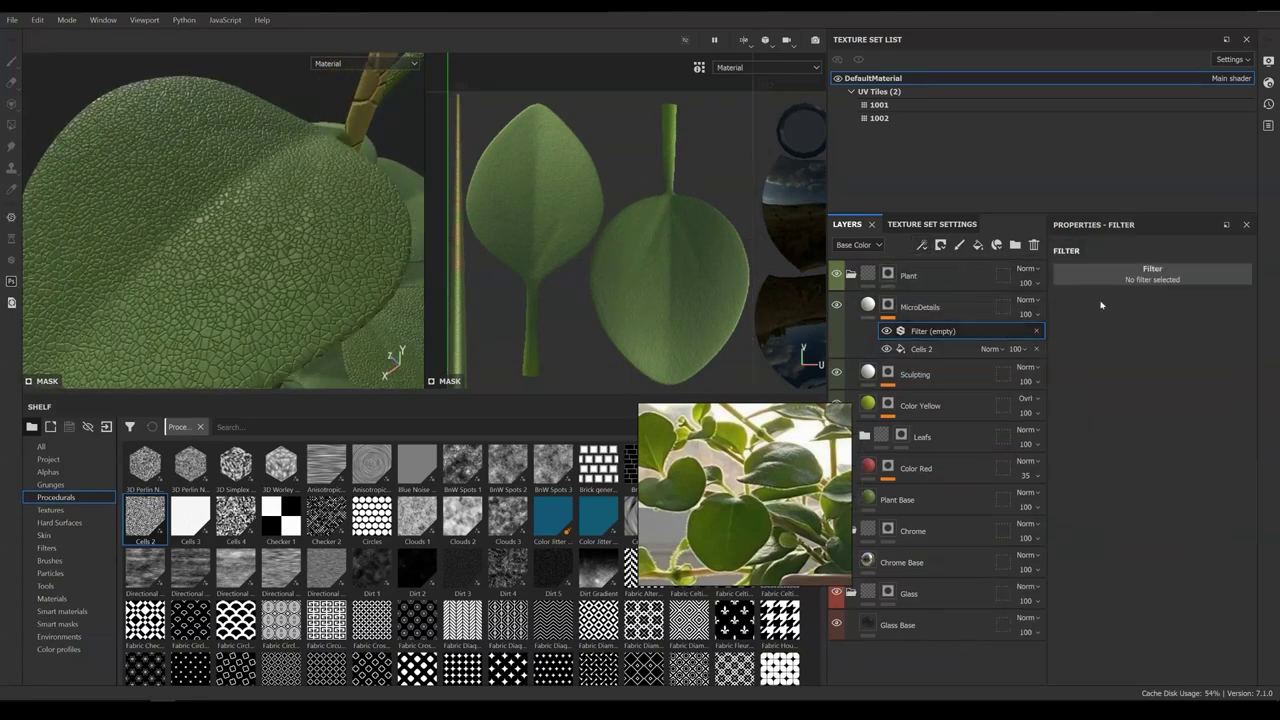
left_click(1110, 276)
left_click(1101, 312)
left_click(1078, 341)
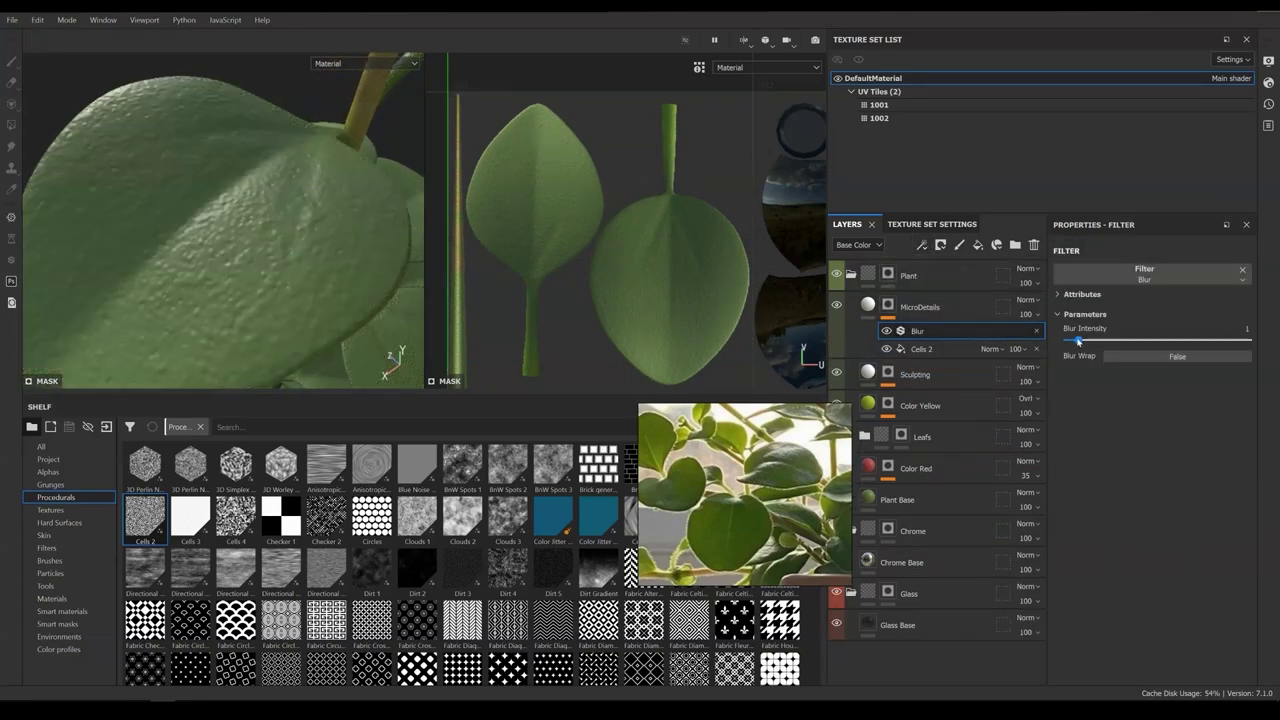
Add a Multiply fill with BnW Spots 3 to the mask at balance 0.4
left_click(922, 245)
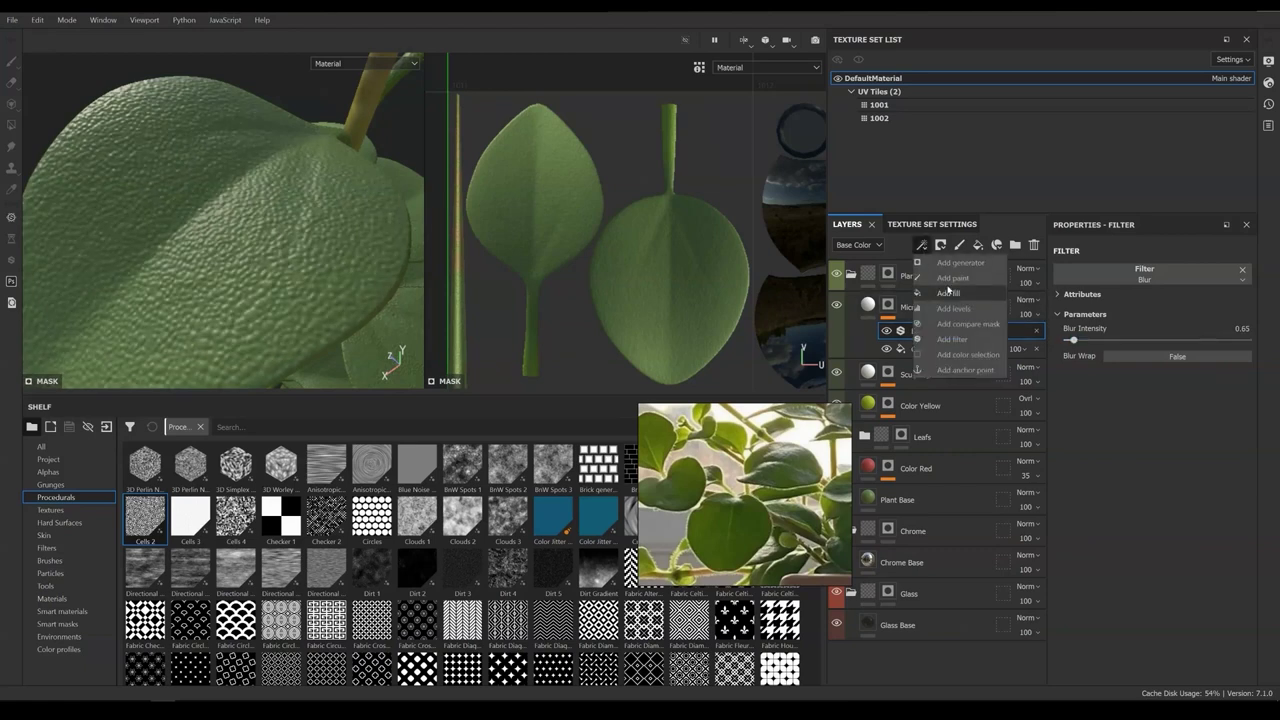
left_click(958, 322)
left_click(990, 330)
left_click(1010, 68)
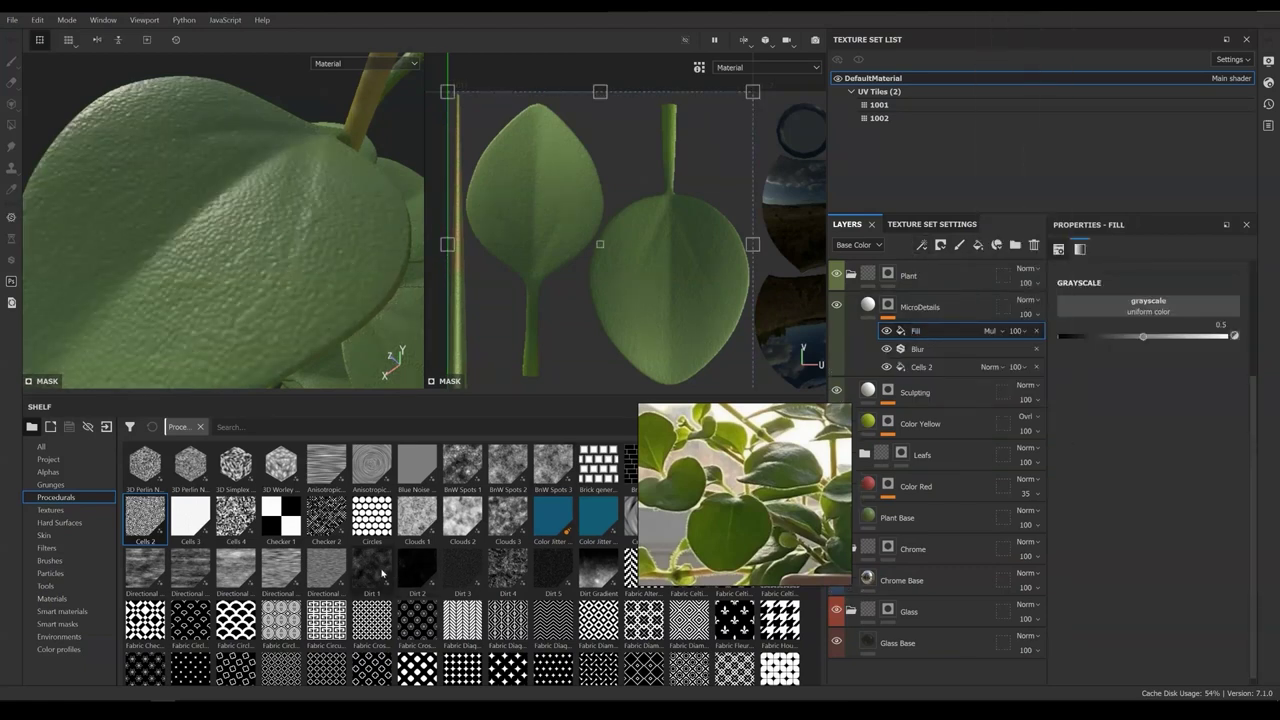
left_click_drag(553, 465, 1148, 308)
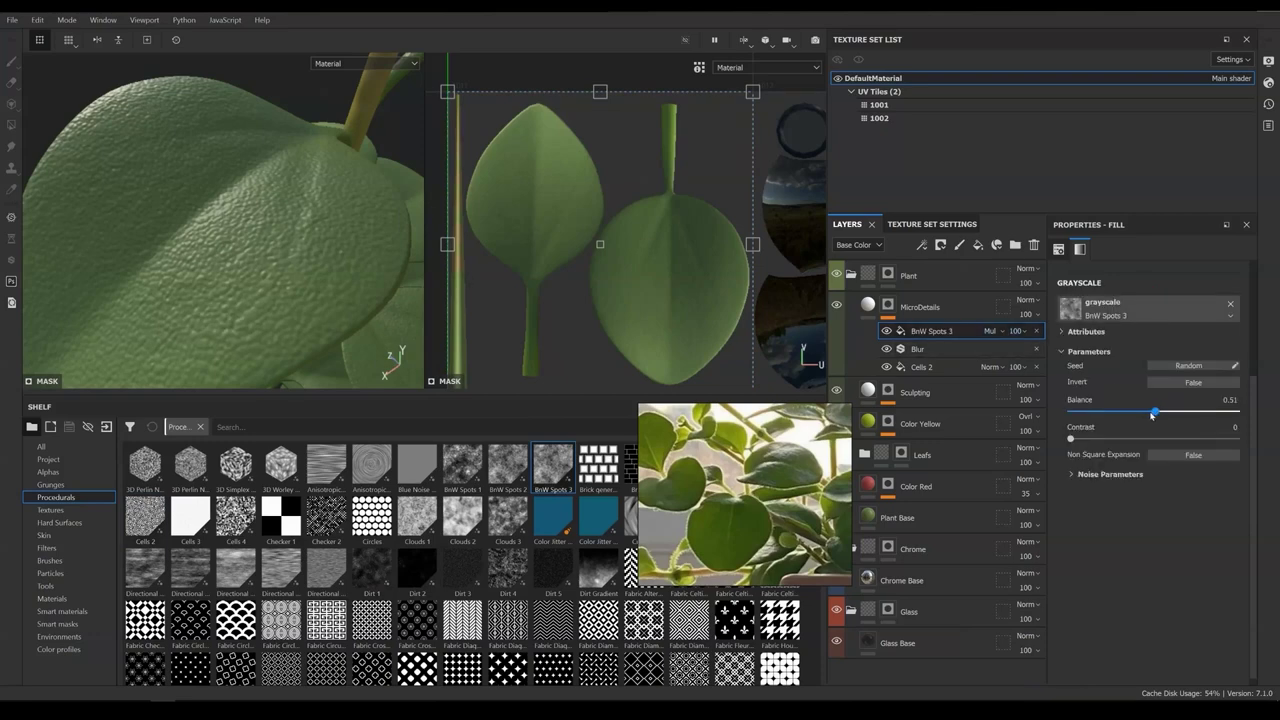
mouse_move(1151, 415)
left_mouse_down()
mouse_move(1177, 421)
mouse_move(1137, 412)
left_mouse_up()
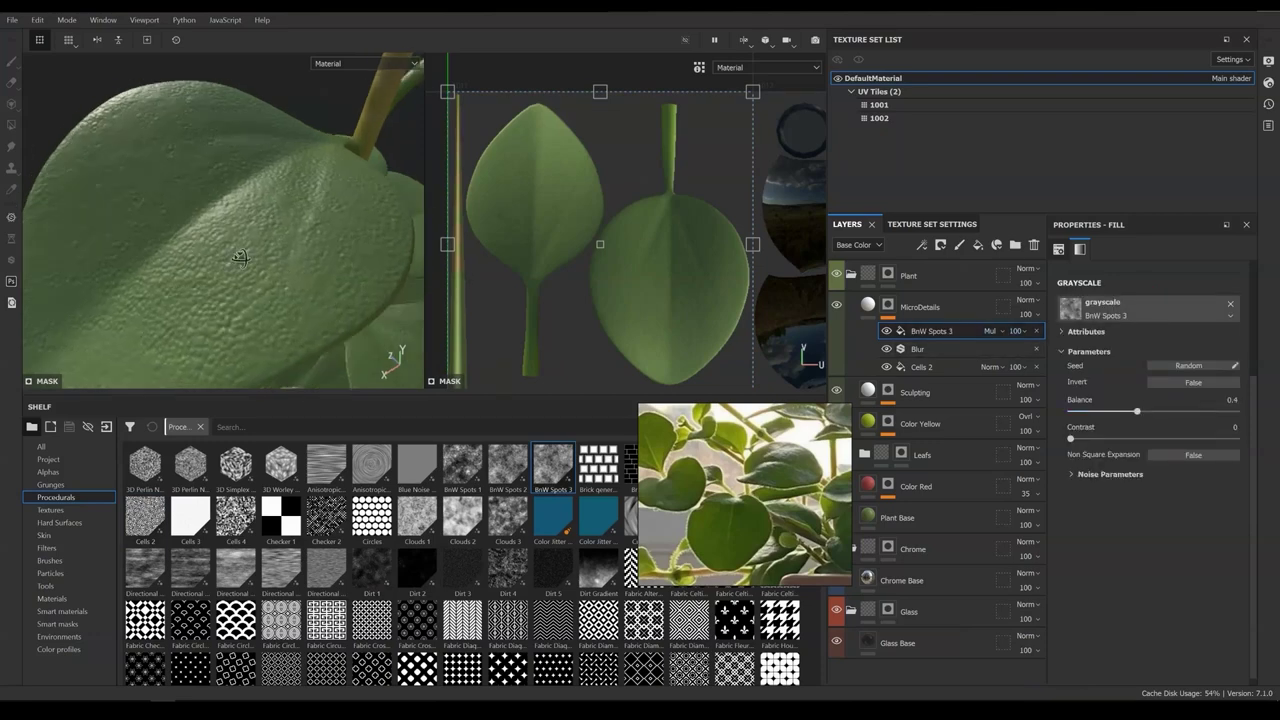
left_click_drag(220, 200, 314, 243, "alt")
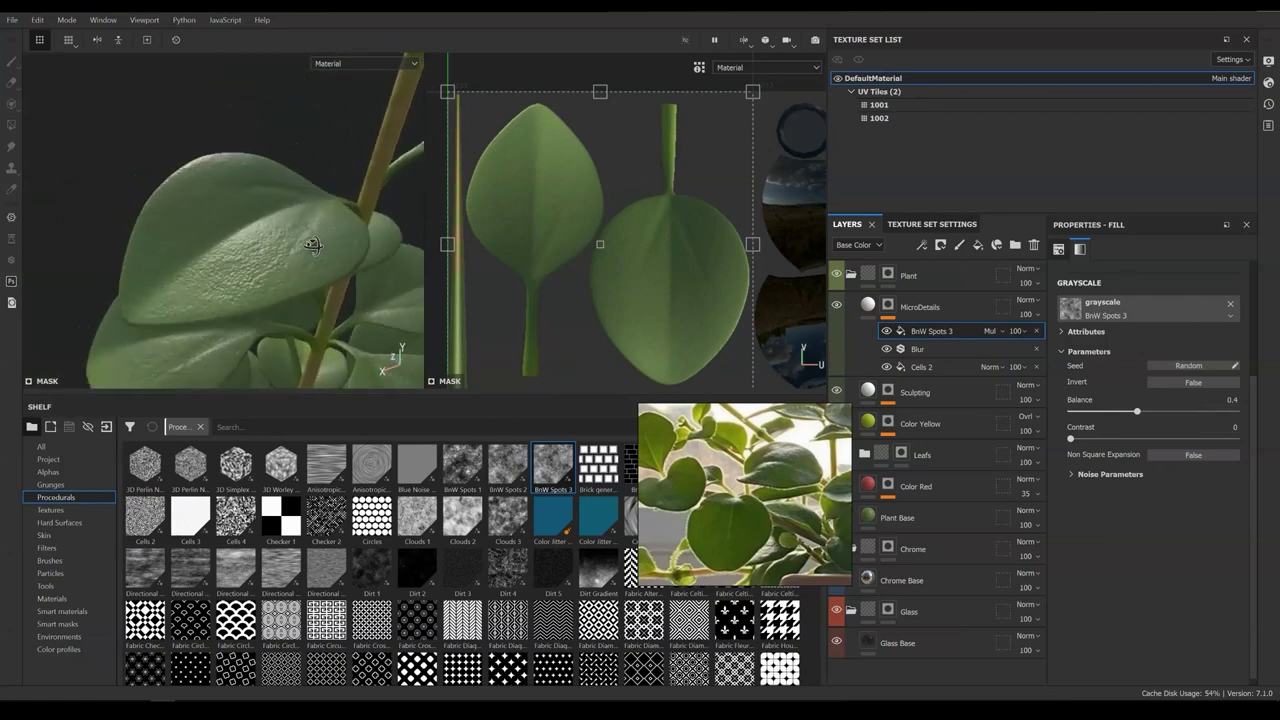
Review the MicroDetails mask stack, checking the Cells 2 and BnW Spots 3 effects
left_click(920, 307)
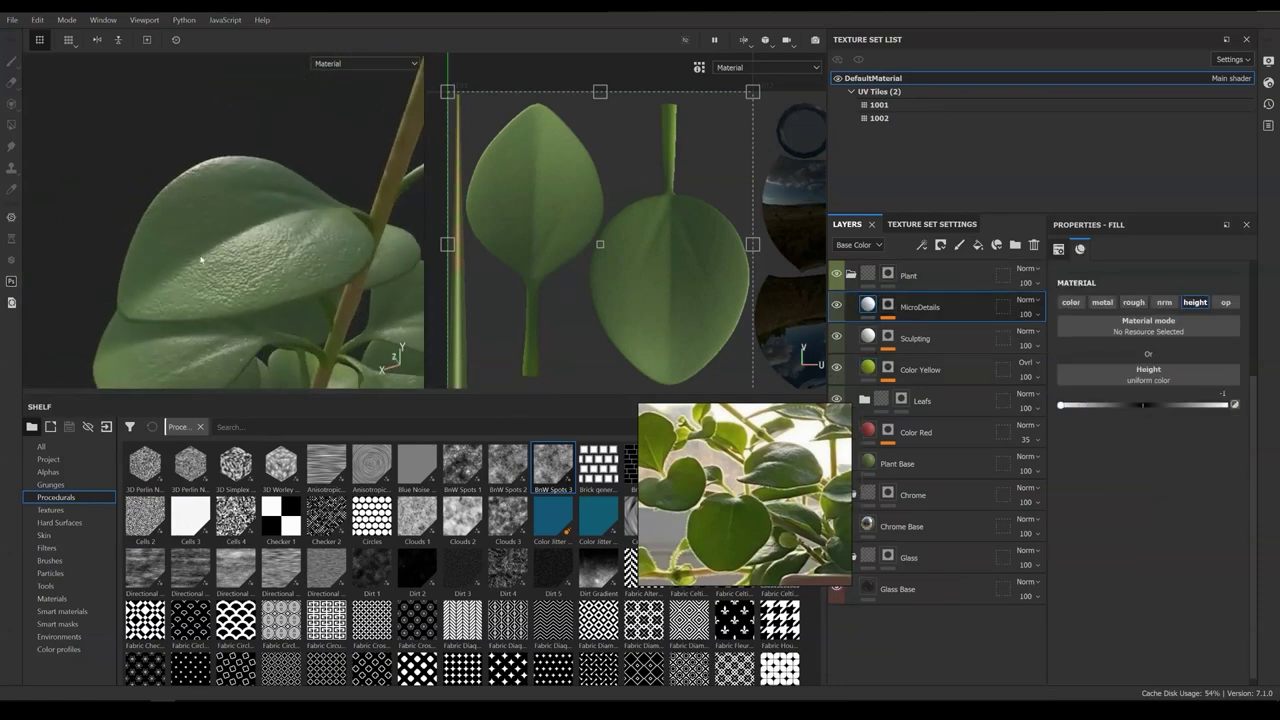
left_click(887, 305)
left_click(920, 367)
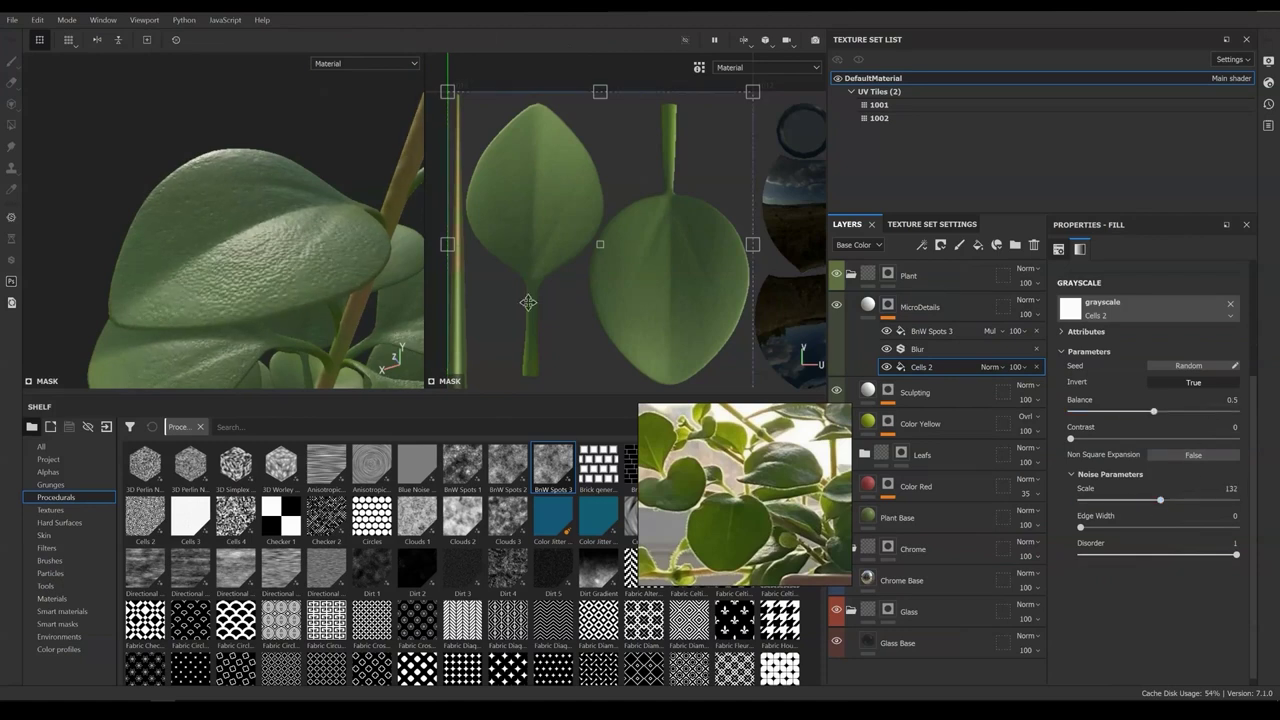
left_click_drag(240, 230, 180, 250, "alt")
left_click(920, 330)
Add a paint effect to the mask and enlarge the brush to about 26
left_click(922, 245)
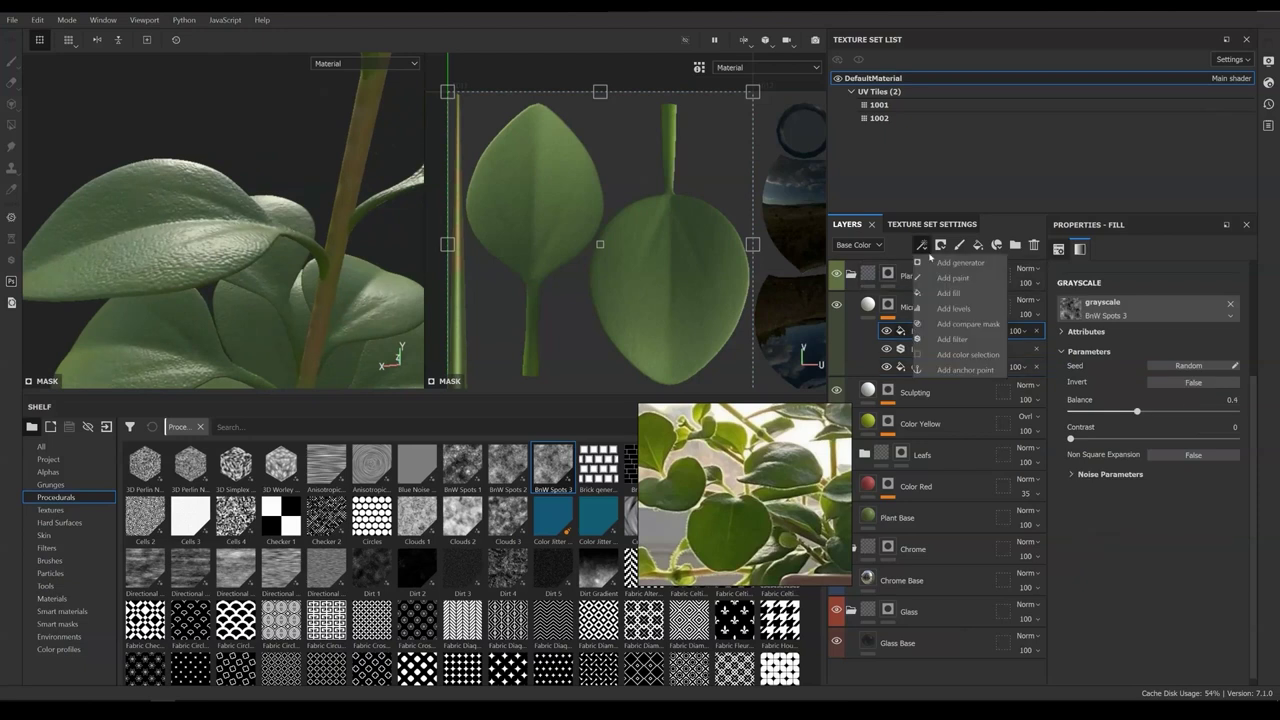
left_click(953, 279)
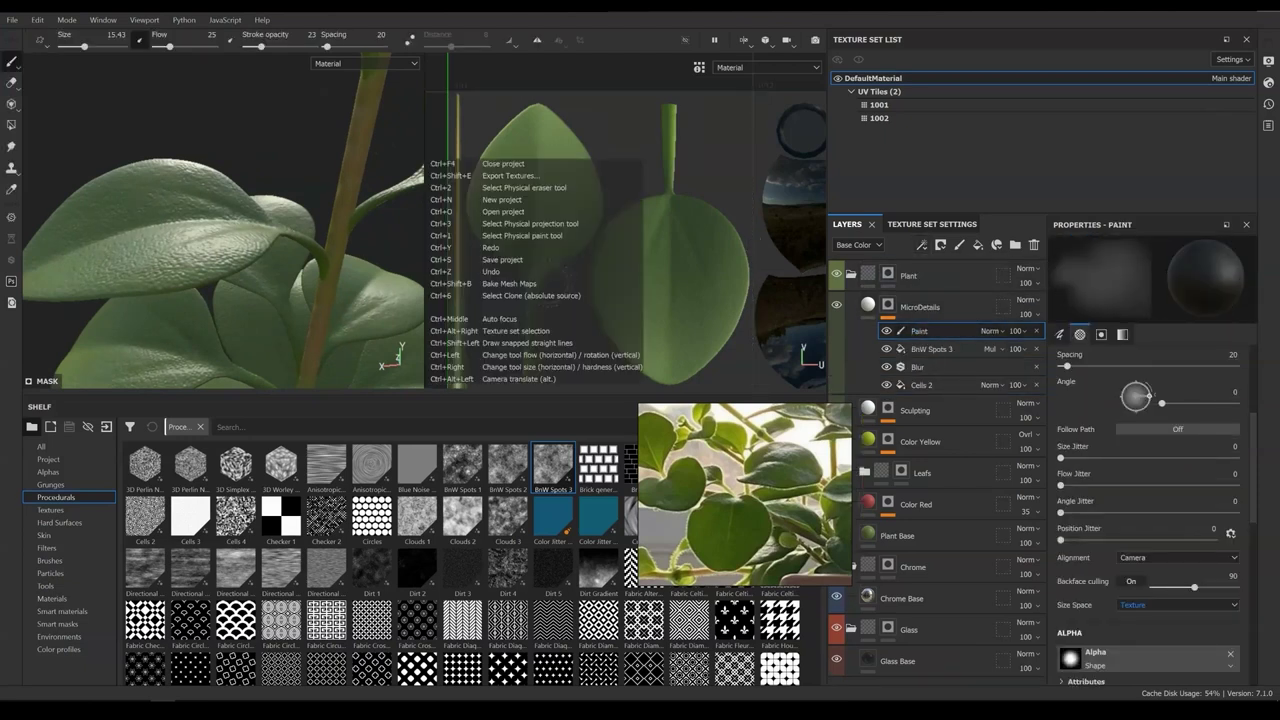
right_click_drag(546, 260, 566, 260, "ctrl")
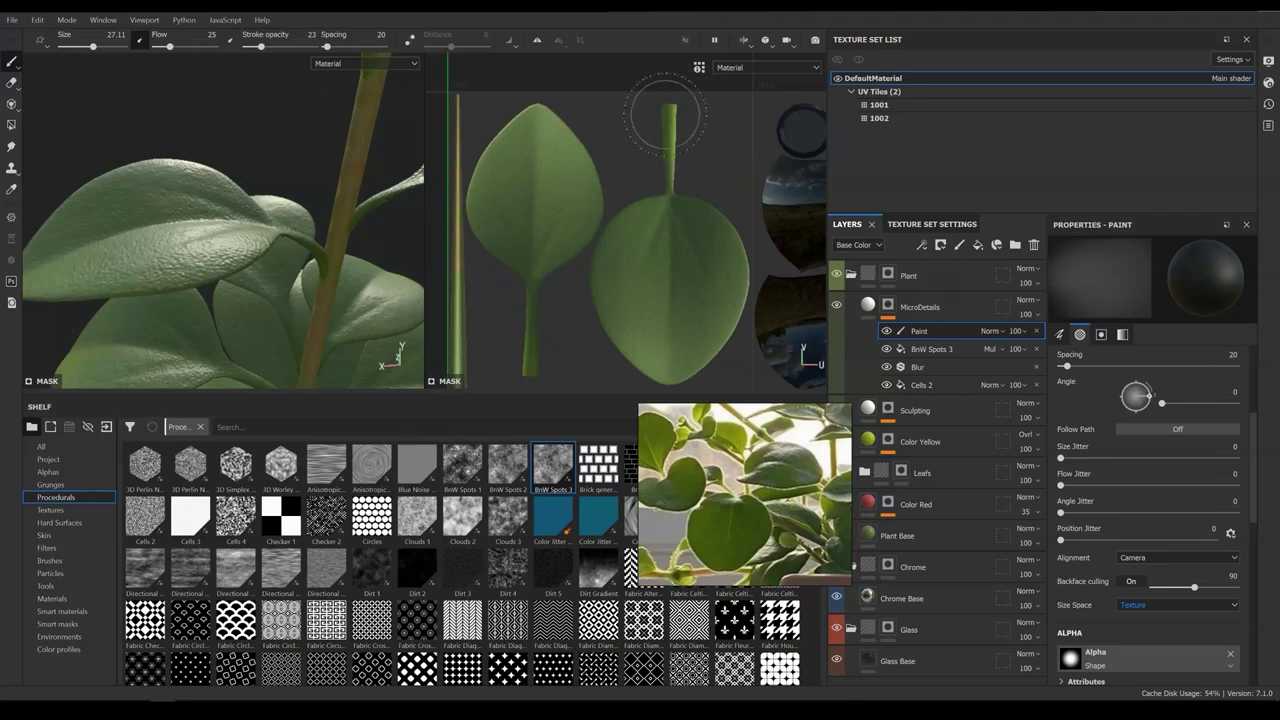
left_click_drag(220, 220, 300, 232, "alt")
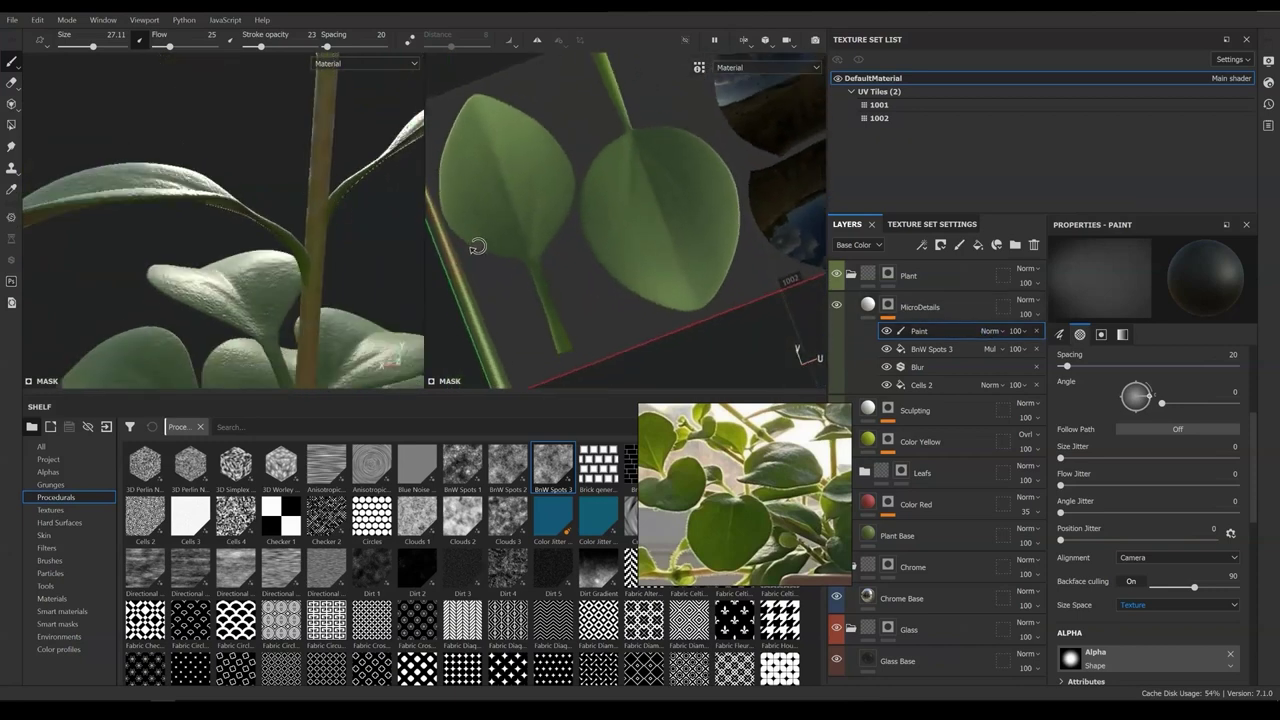
middle_click_drag(477, 243, 565, 272)
Toggle polygon fill and brush tools, fit the leaf UVs, then discard the MicroDetails layer
key("4")
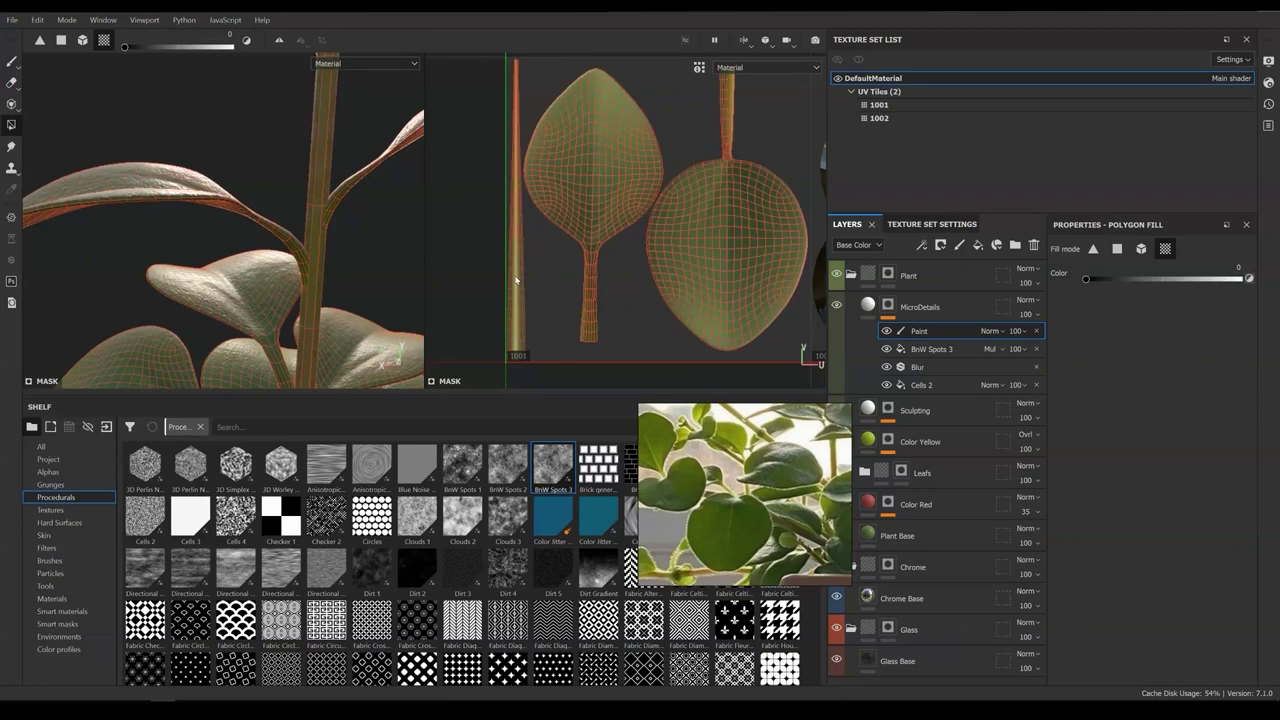
key("1")
scroll(516, 280, "up", 8)
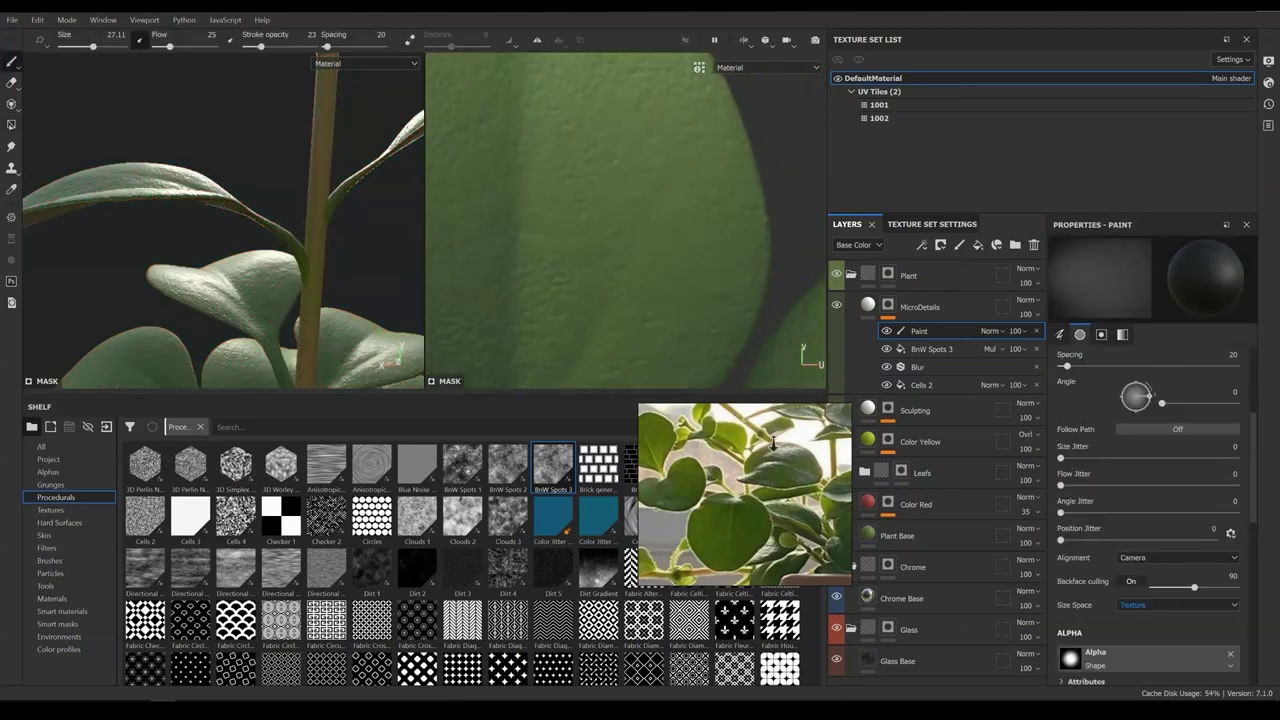
key("f")
left_click_drag(920, 307, 925, 470)
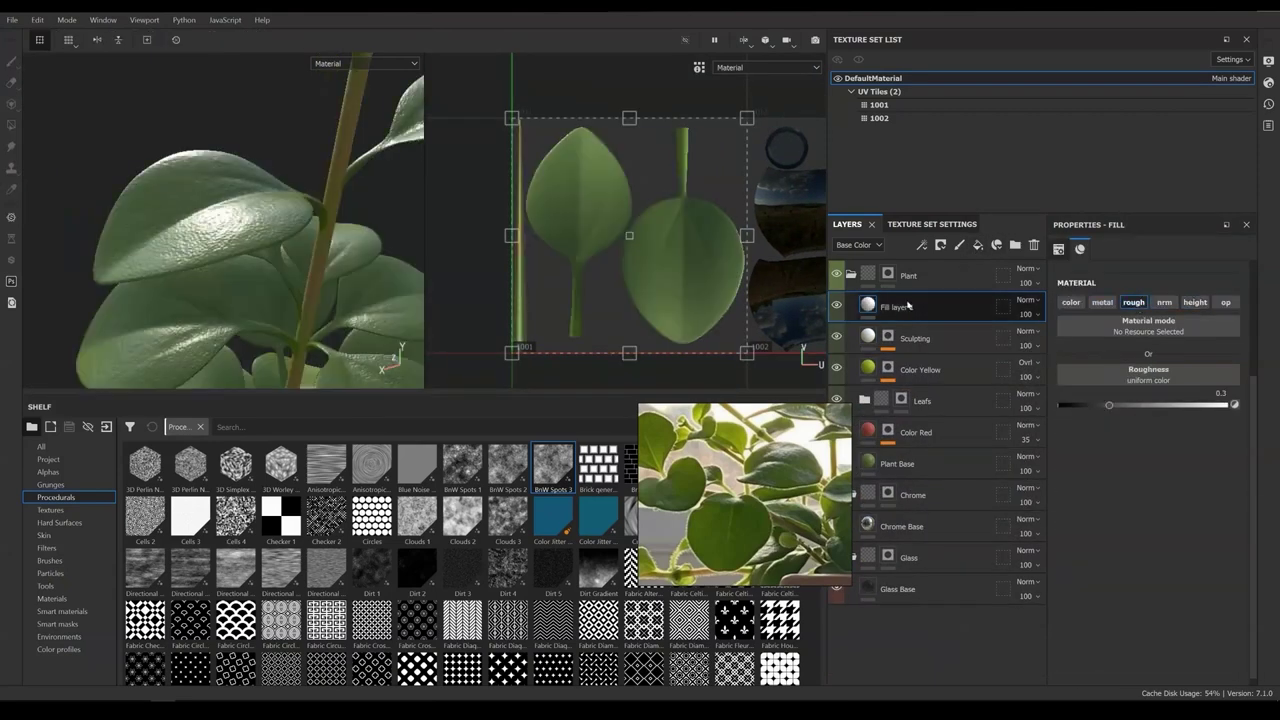
Fill the RoughnessVariation layer's mask with Grunge Map 014 from the Grunges shelf
left_click(889, 306)
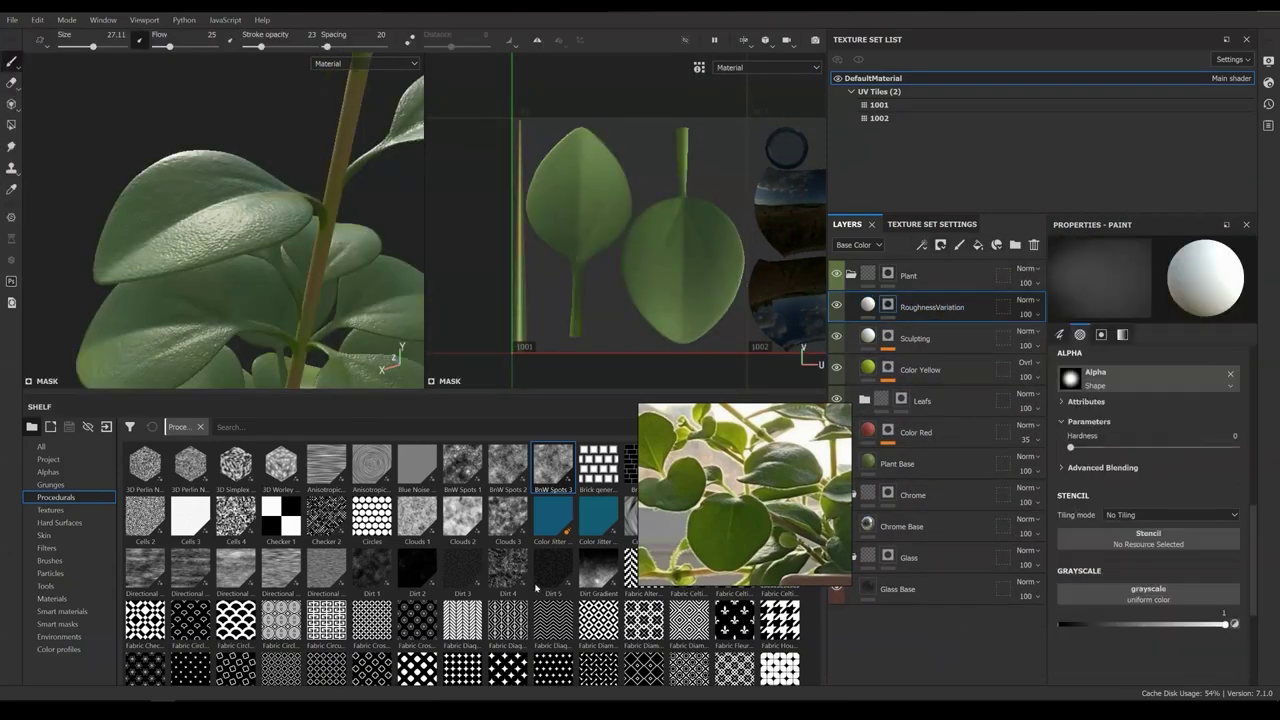
left_click(50, 484)
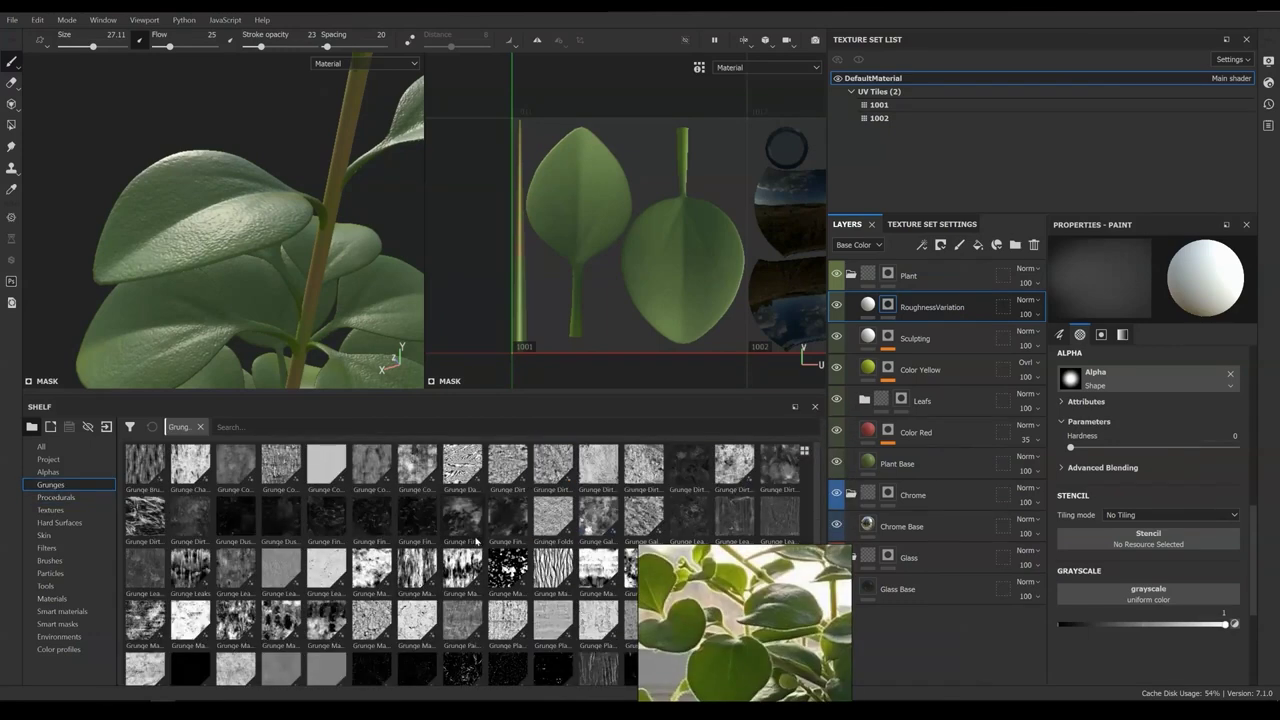
left_click(948, 293)
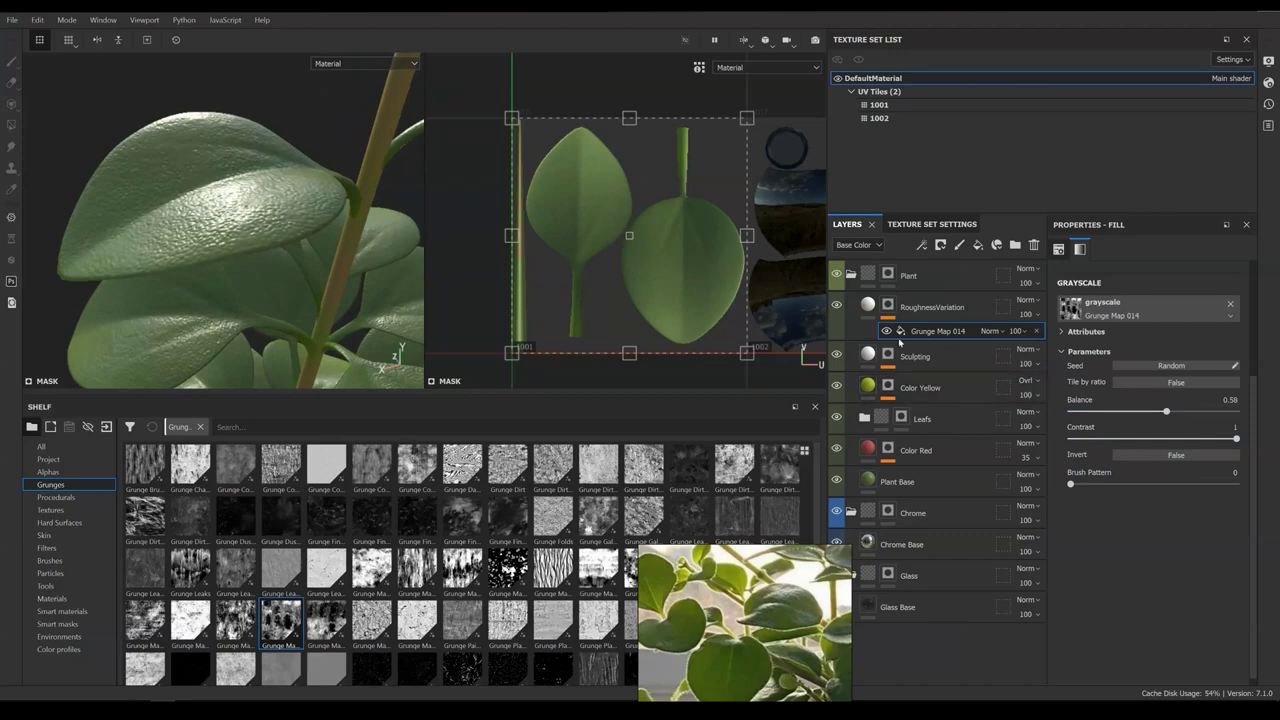
Lower the layer's roughness to 0.1 and adjust the grunge mask balance to 0.41
left_click(868, 305)
left_click(1103, 405)
left_click_drag(1087, 405, 1075, 405)
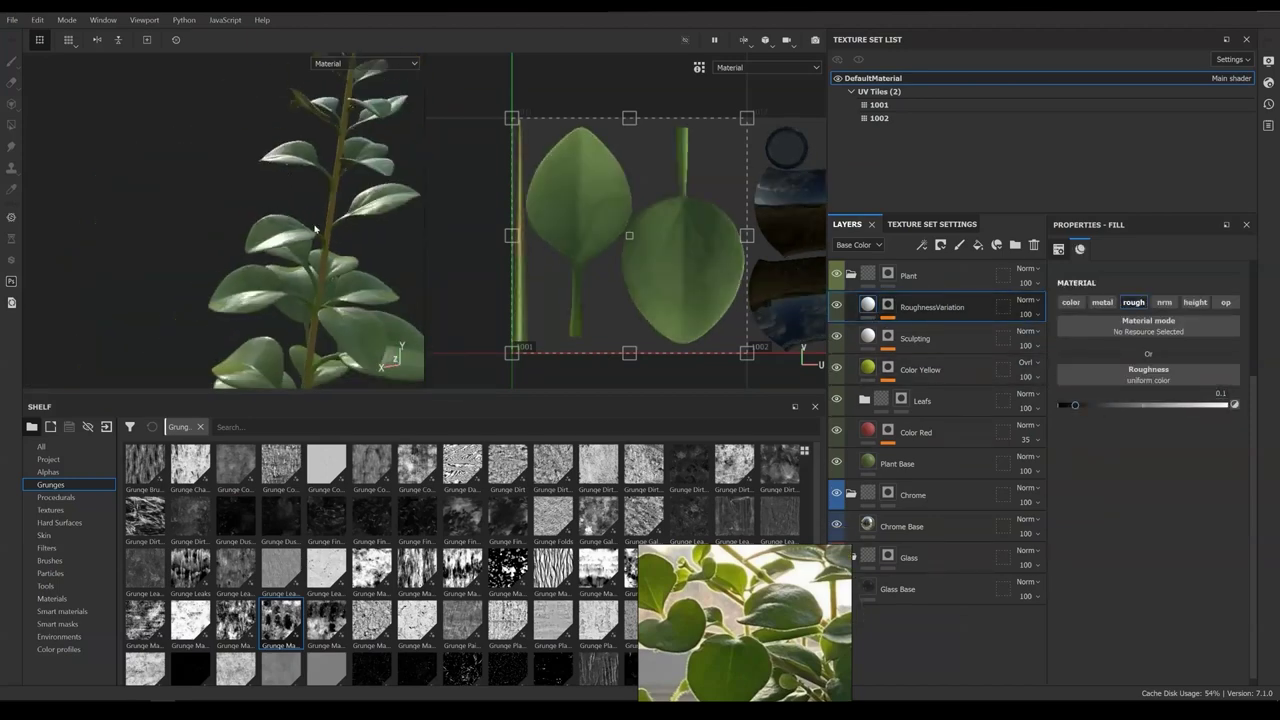
left_click(873, 322)
left_click(930, 331)
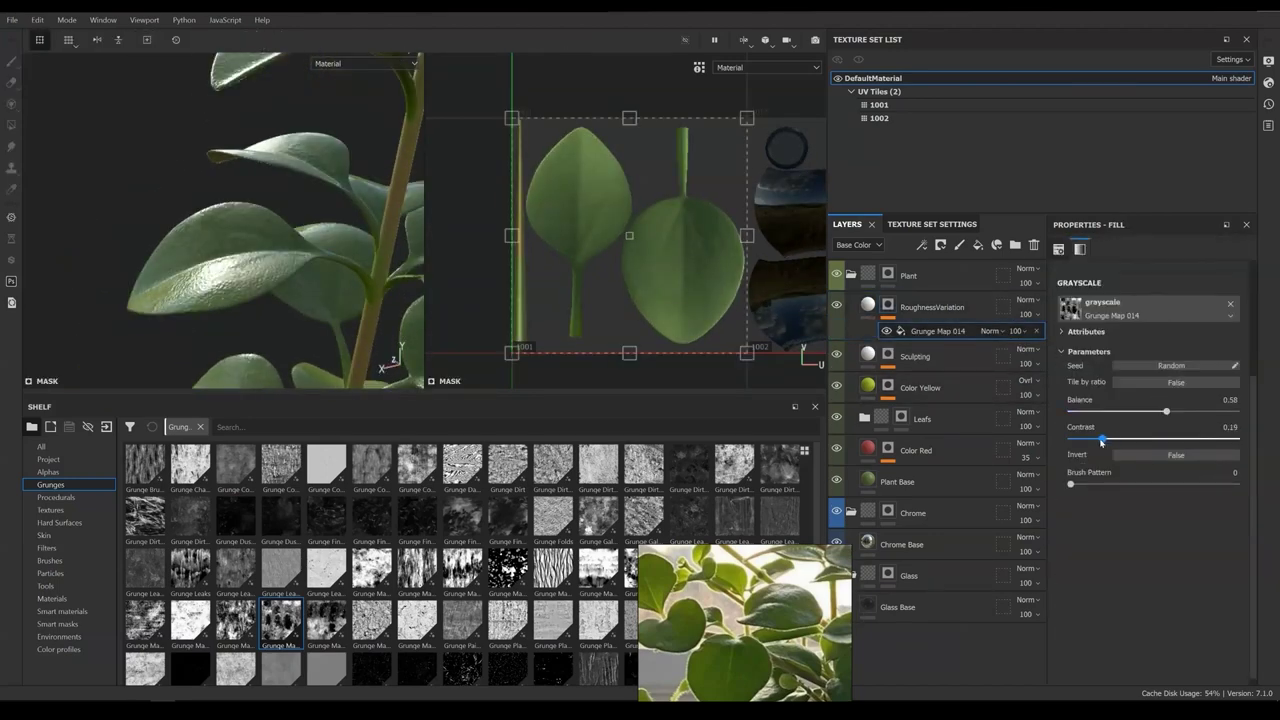
left_click_drag(1147, 420, 1138, 411)
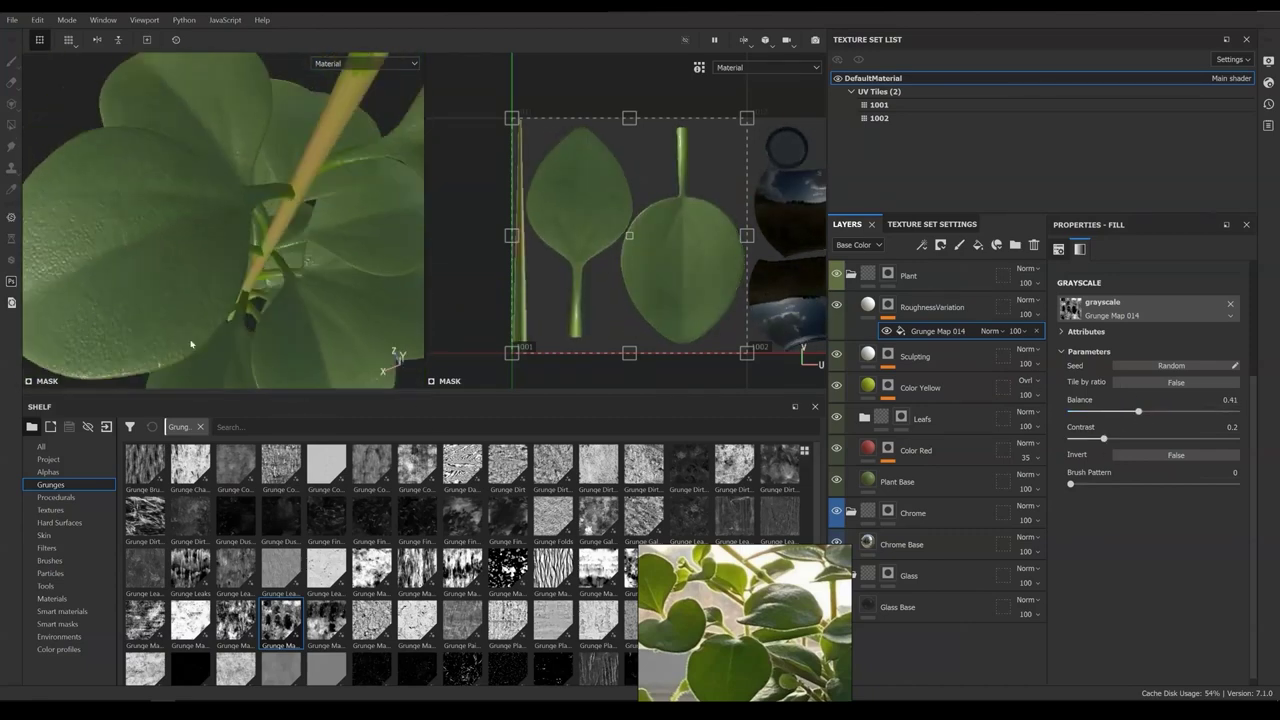
Duplicate RoughnessVariation and put Grunge Map 015 into the copy's mask
left_click(933, 309)
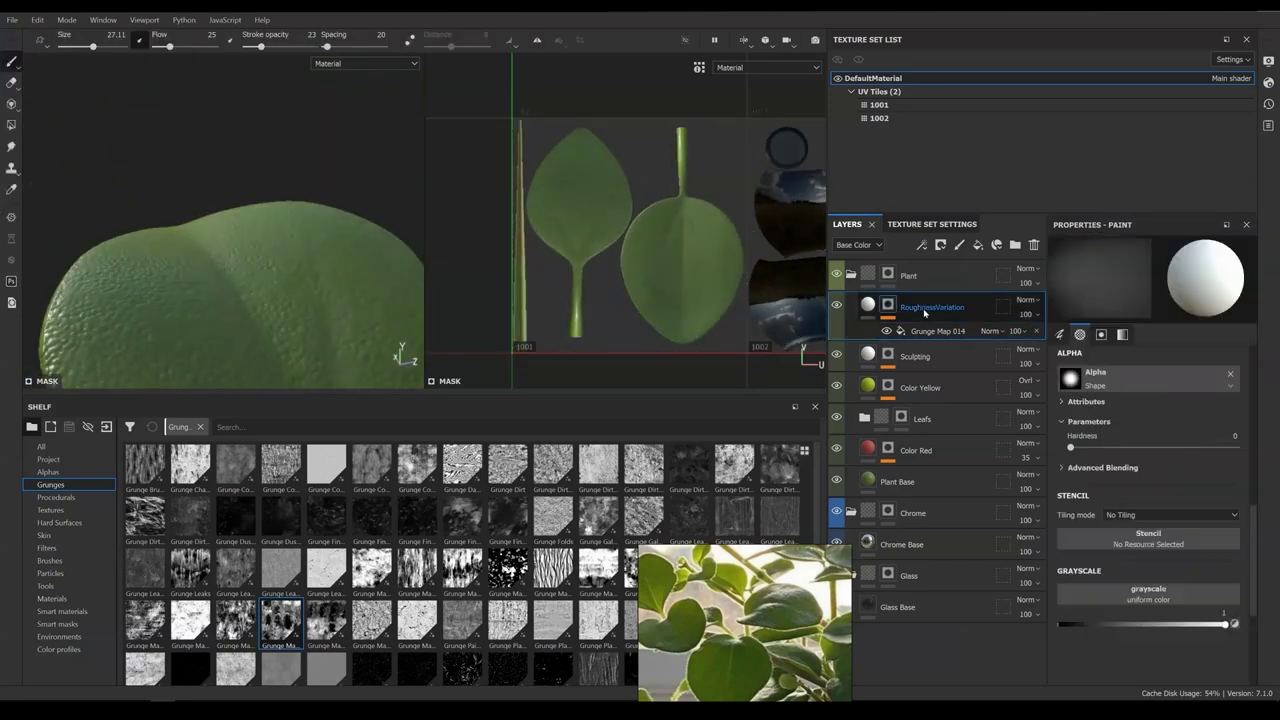
key("ctrl+d")
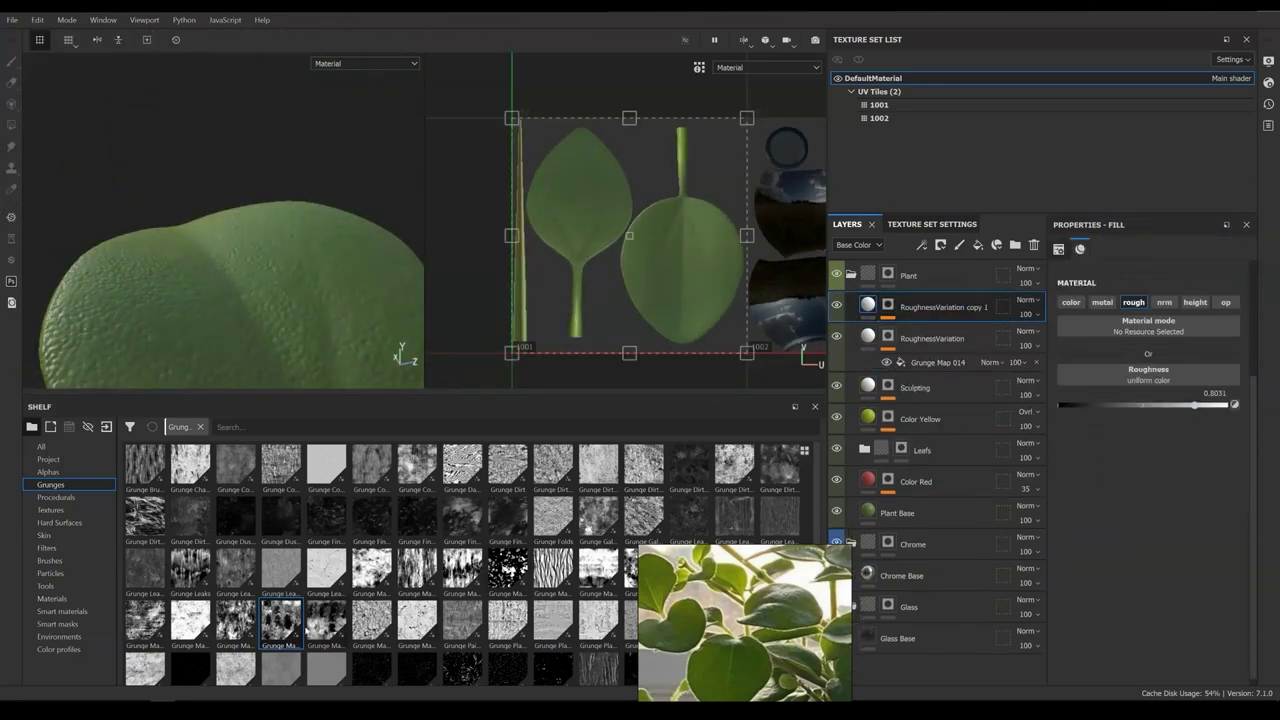
left_click(887, 305)
scroll(206, 535, "down", 1)
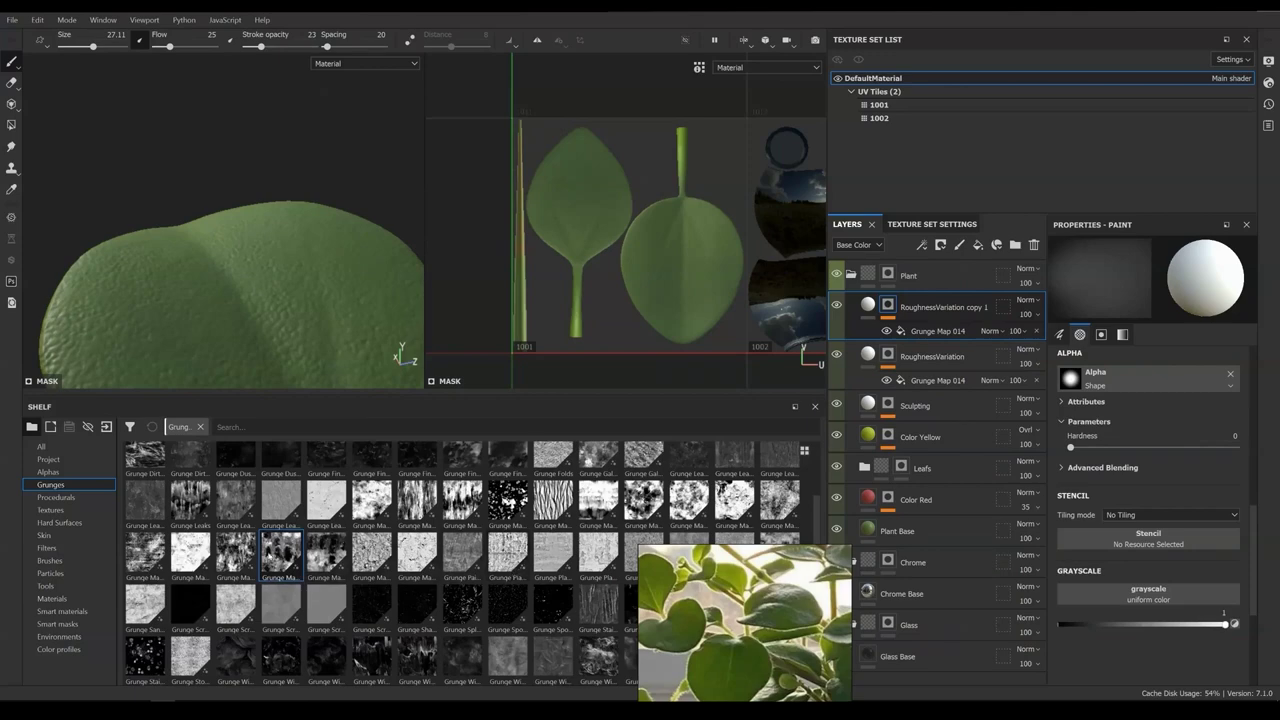
left_click_drag(1095, 590, 1097, 592)
scroll(249, 206, "down", 5)
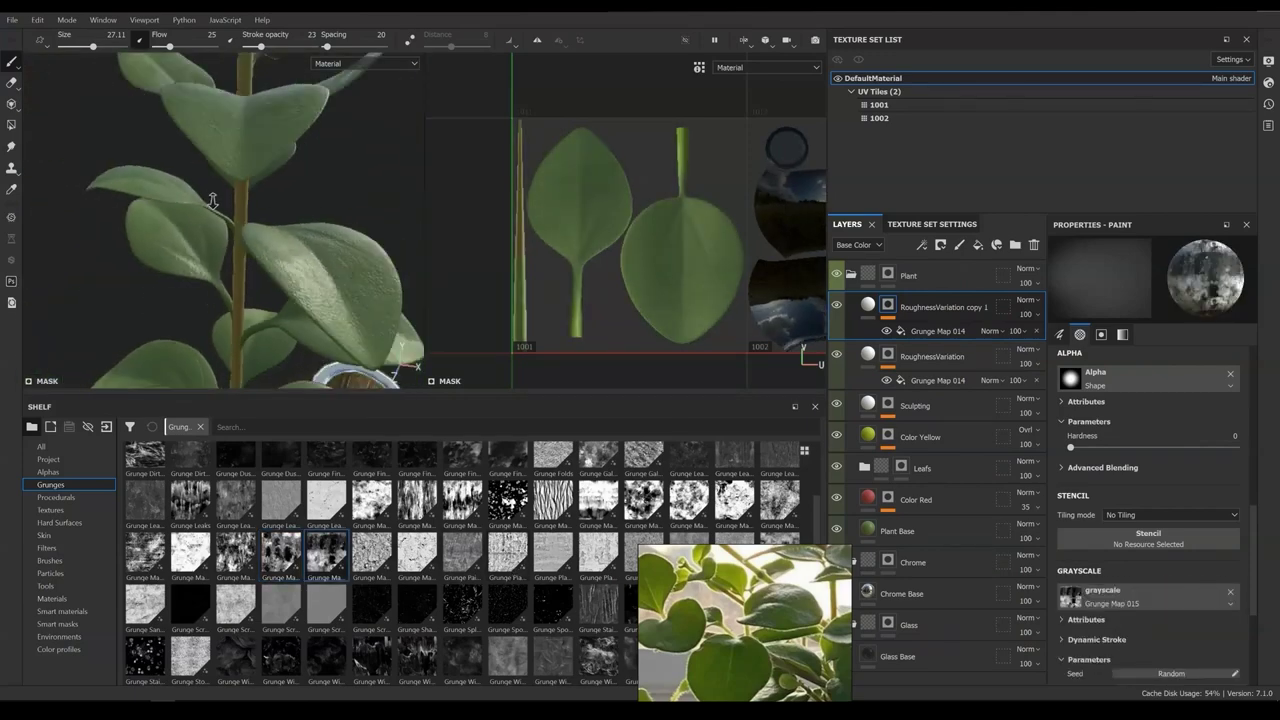
Raise the copy's roughness to 0.878 while previewing the roughness channel, then return to material view
left_click(365, 63)
left_click(339, 121)
left_click(867, 305)
left_click_drag(1163, 404, 1233, 402)
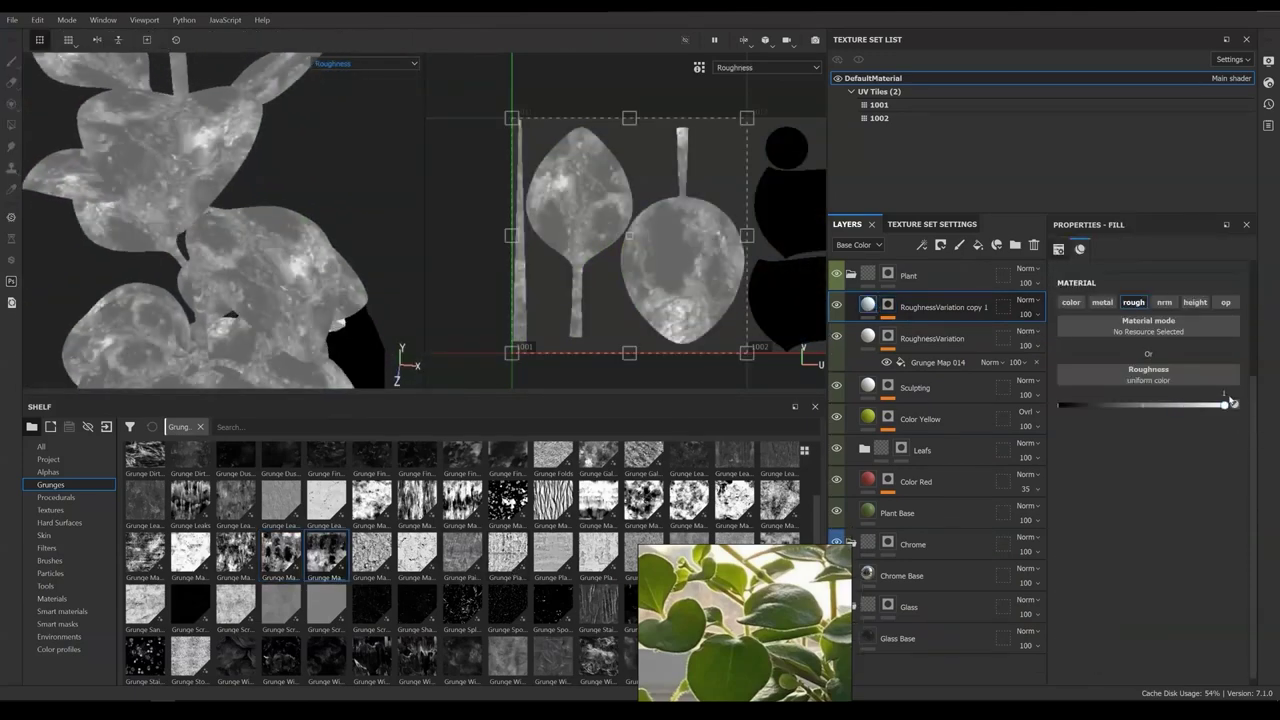
key("f")
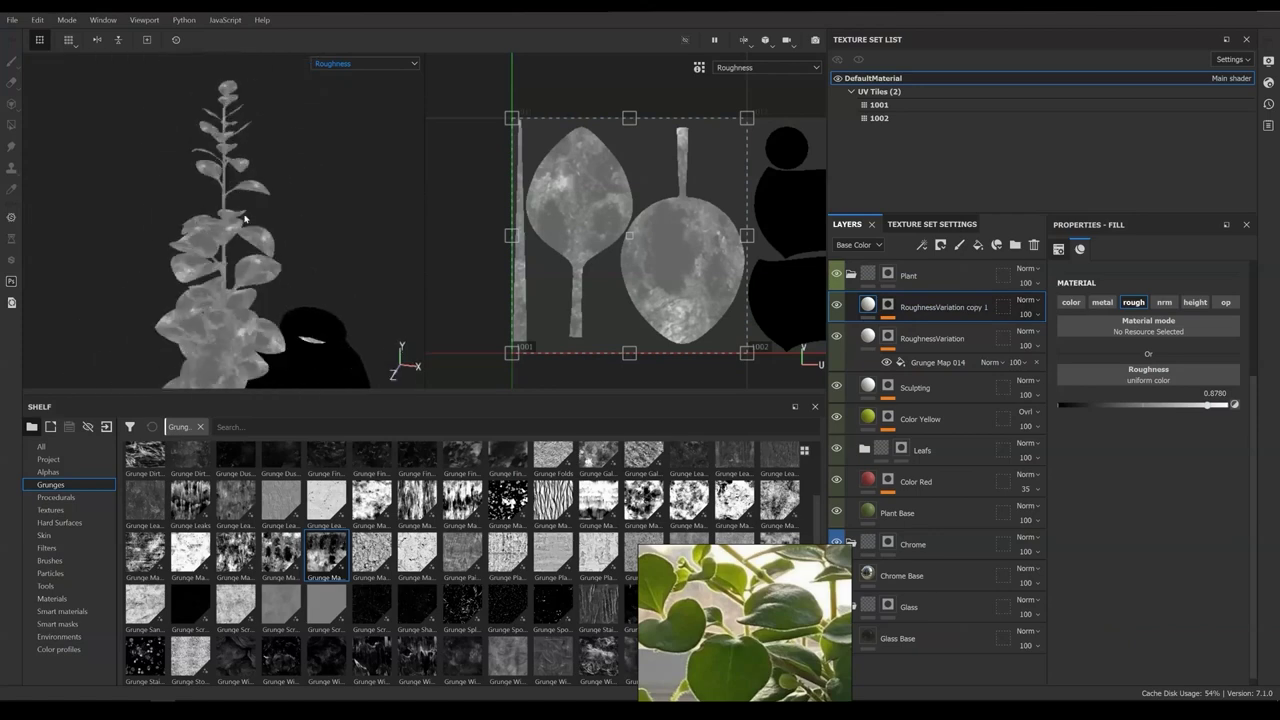
scroll(238, 263, "up", 5)
key("m")
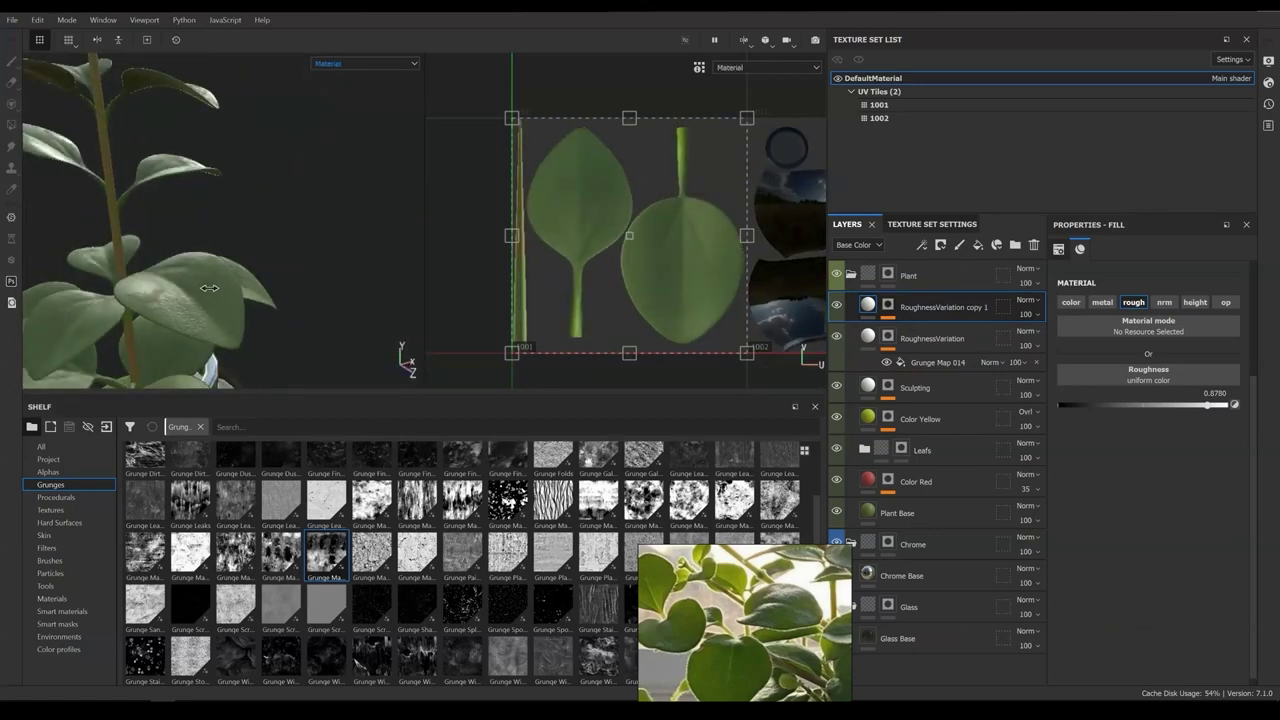
Add a Sharpen filter to the RoughnessVariation grunge mask
left_click(888, 337)
left_click(922, 246)
left_click(966, 338)
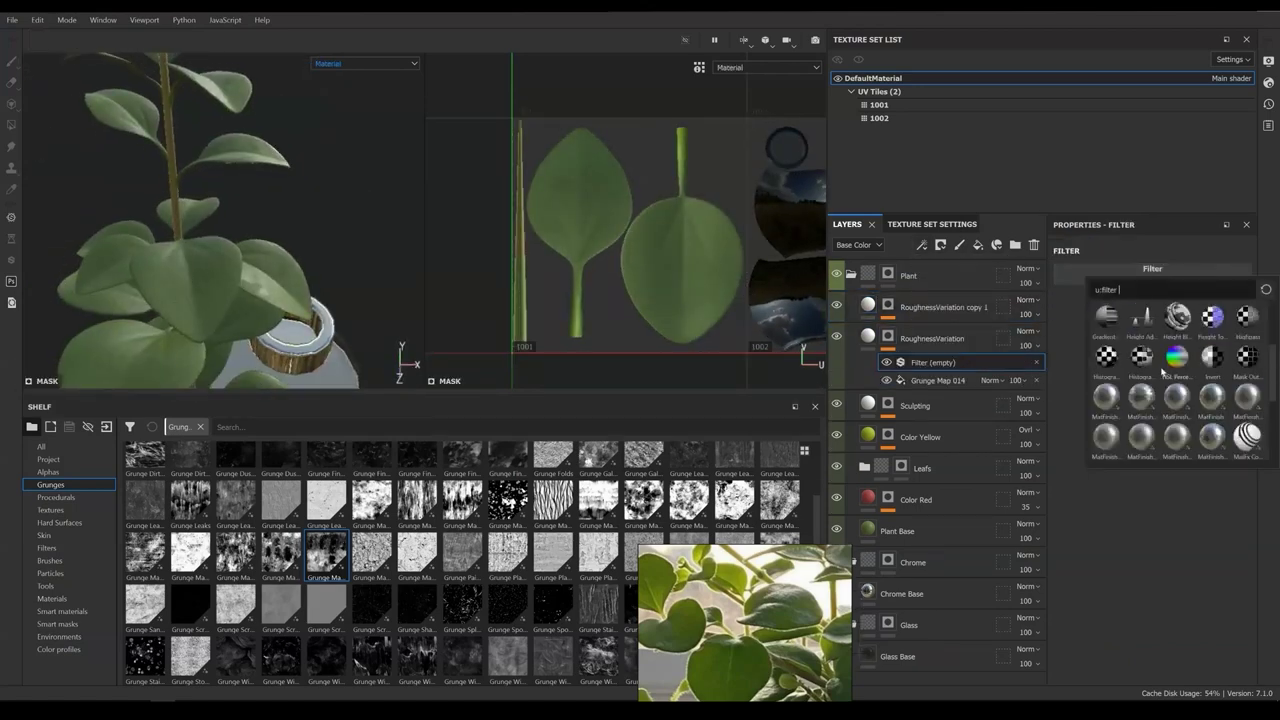
left_click(1139, 406)
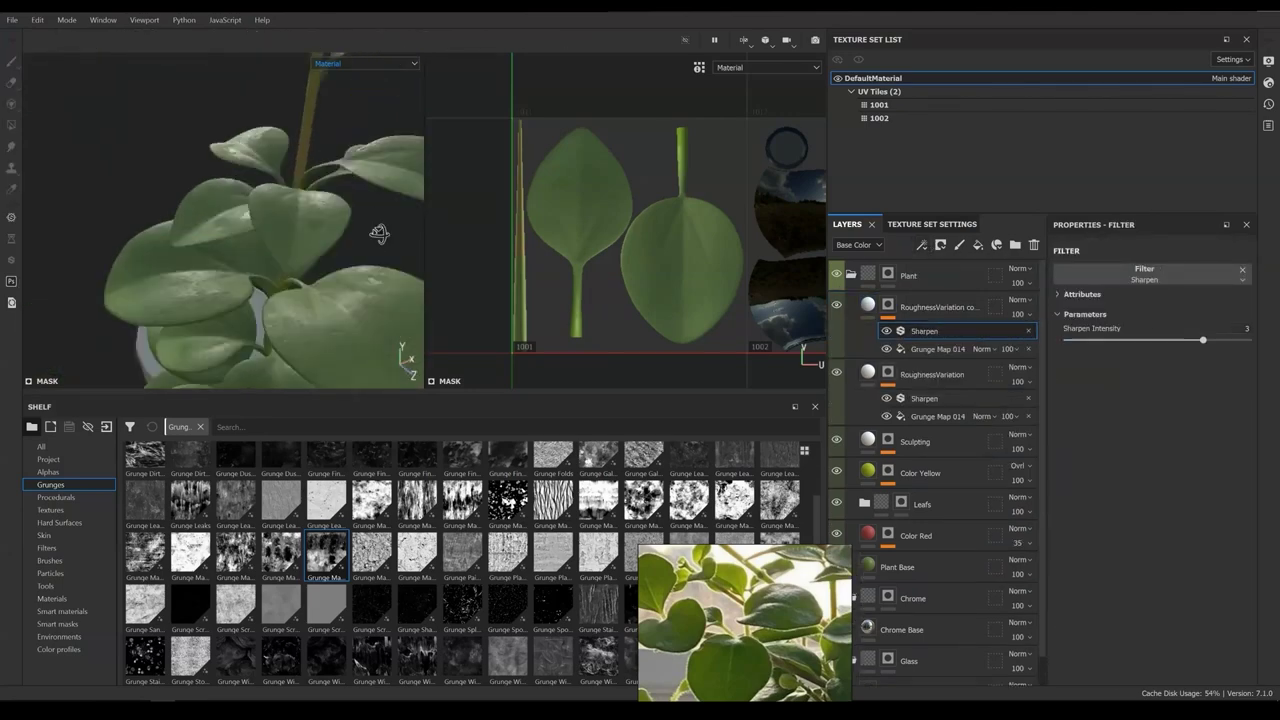
left_click_drag(379, 234, 422, 317, "alt")
Review the Color Yellow, Plant Base and Color Red layers, then add a new fill layer
left_click(885, 318)
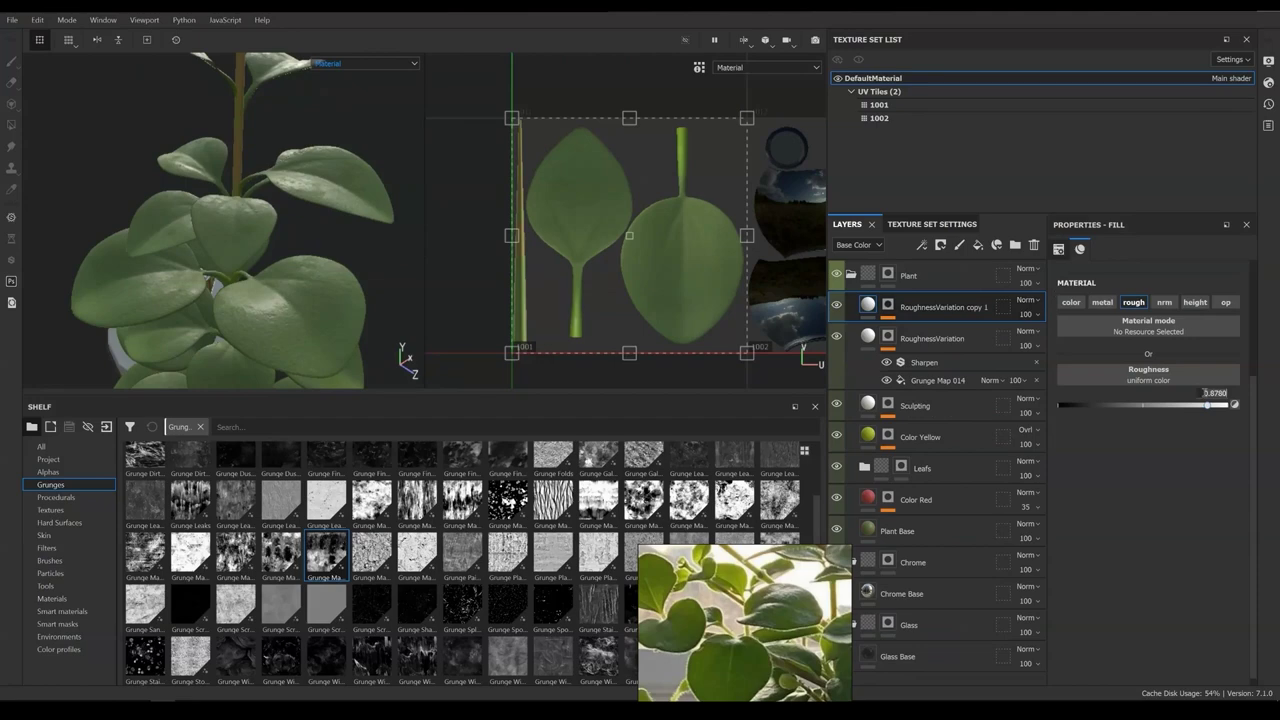
left_click(915, 400)
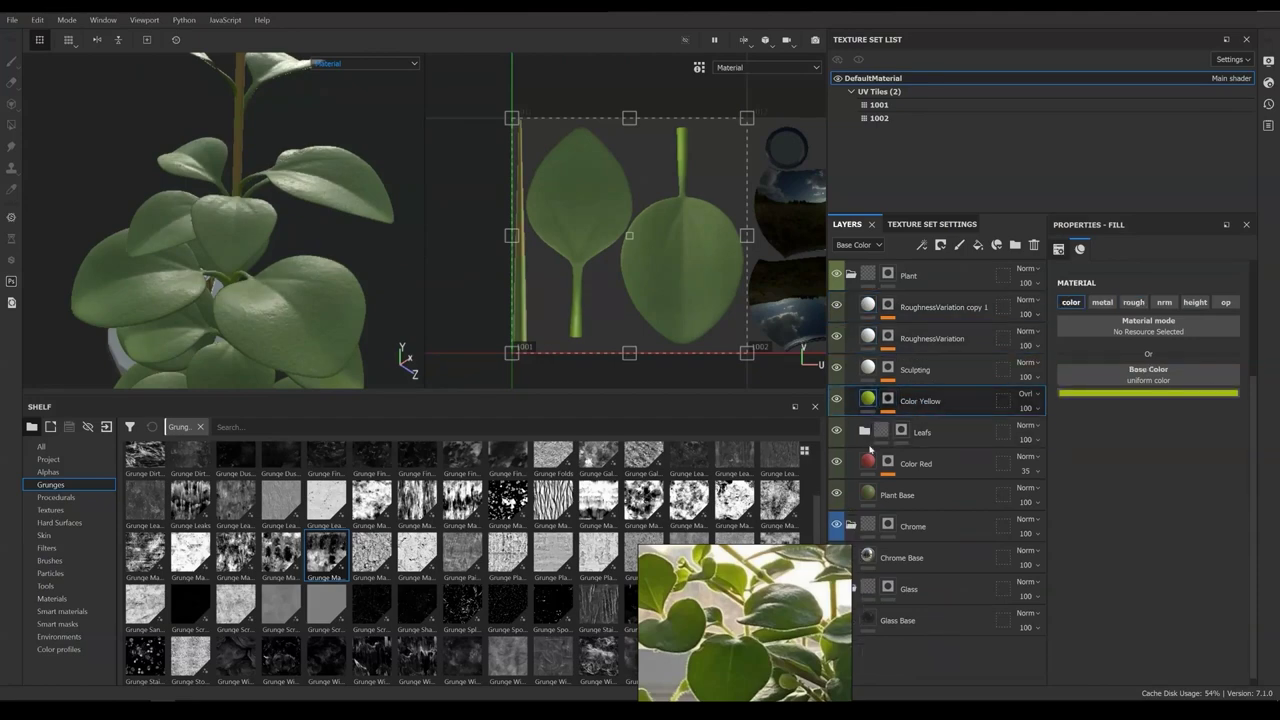
left_click(880, 495)
left_click_drag(264, 303, 323, 240, "alt")
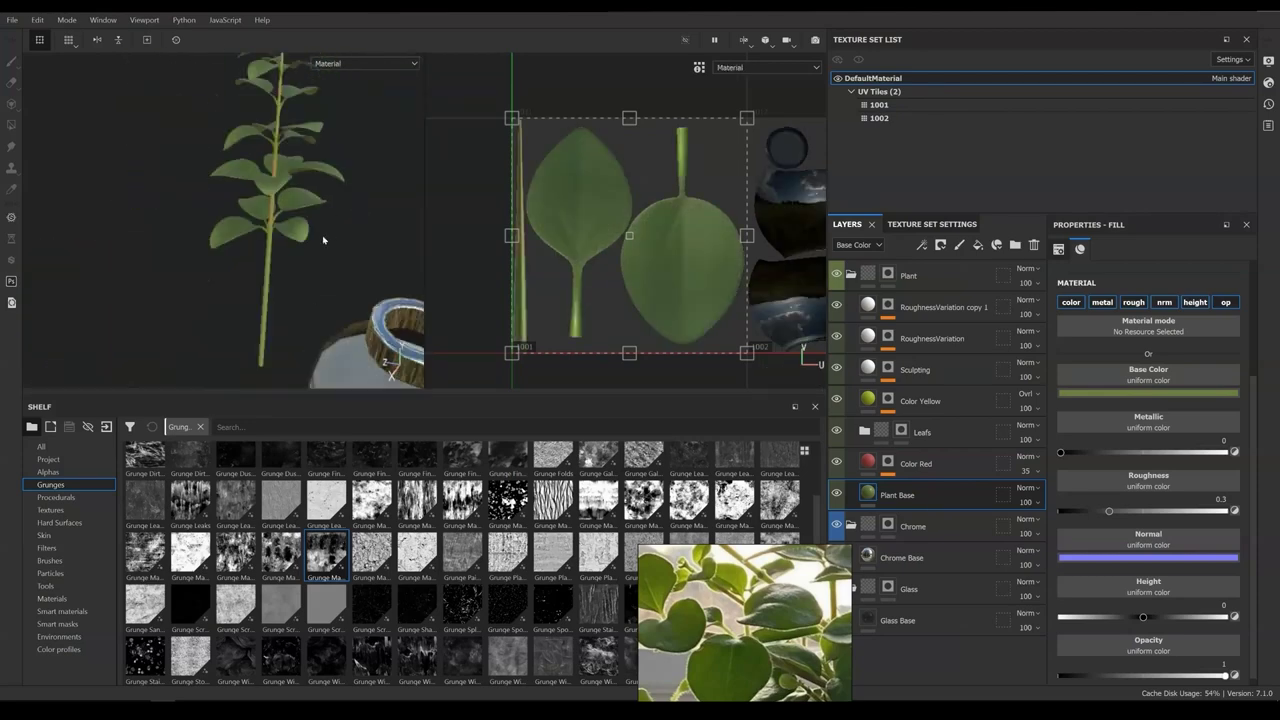
left_click(915, 463)
left_click(944, 307)
Set the new fill layer's base colour to a brownish orange
left_click(978, 245)
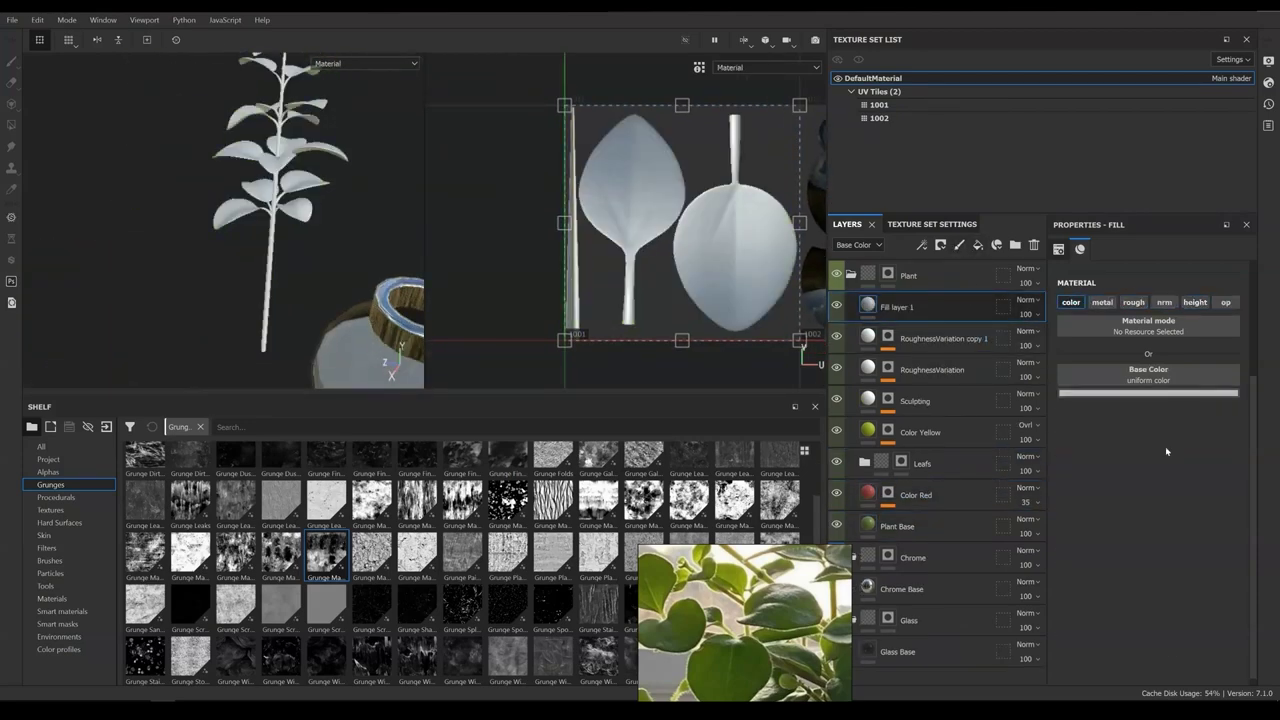
left_click(1148, 393)
left_click(1140, 489)
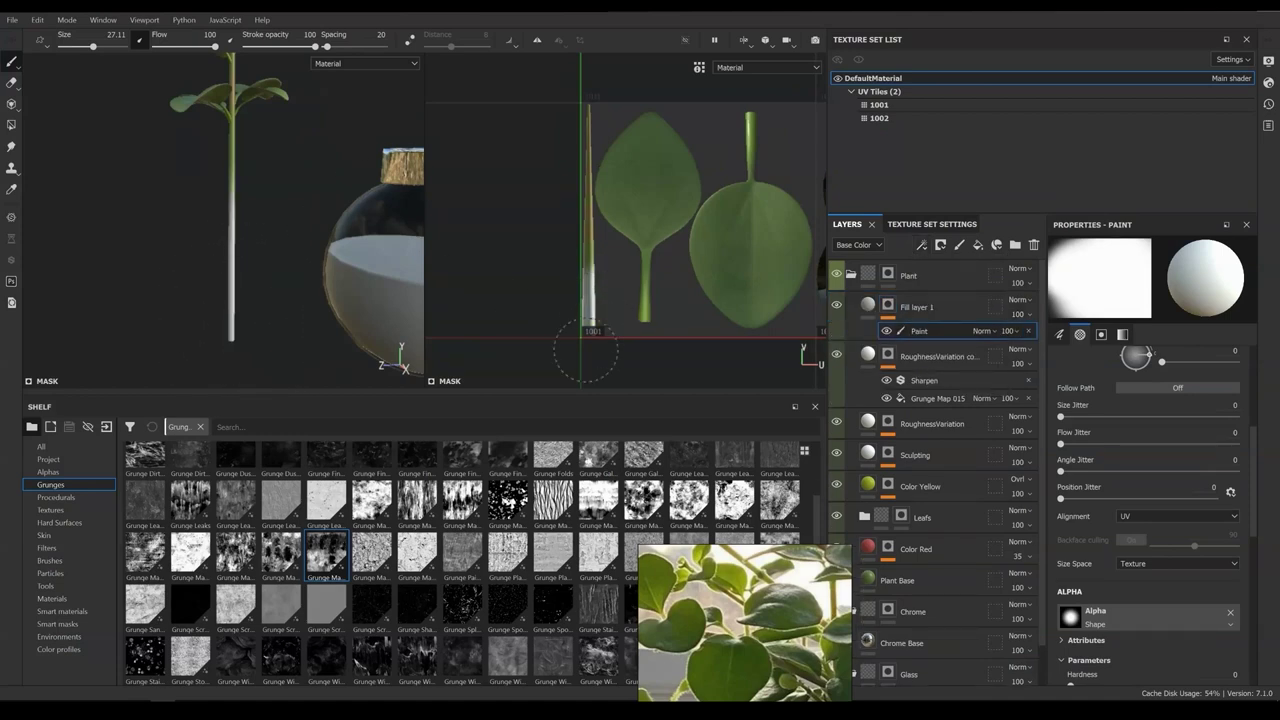
left_click_drag(250, 255, 340, 257, "alt")
left_click(886, 307)
left_click(1148, 393)
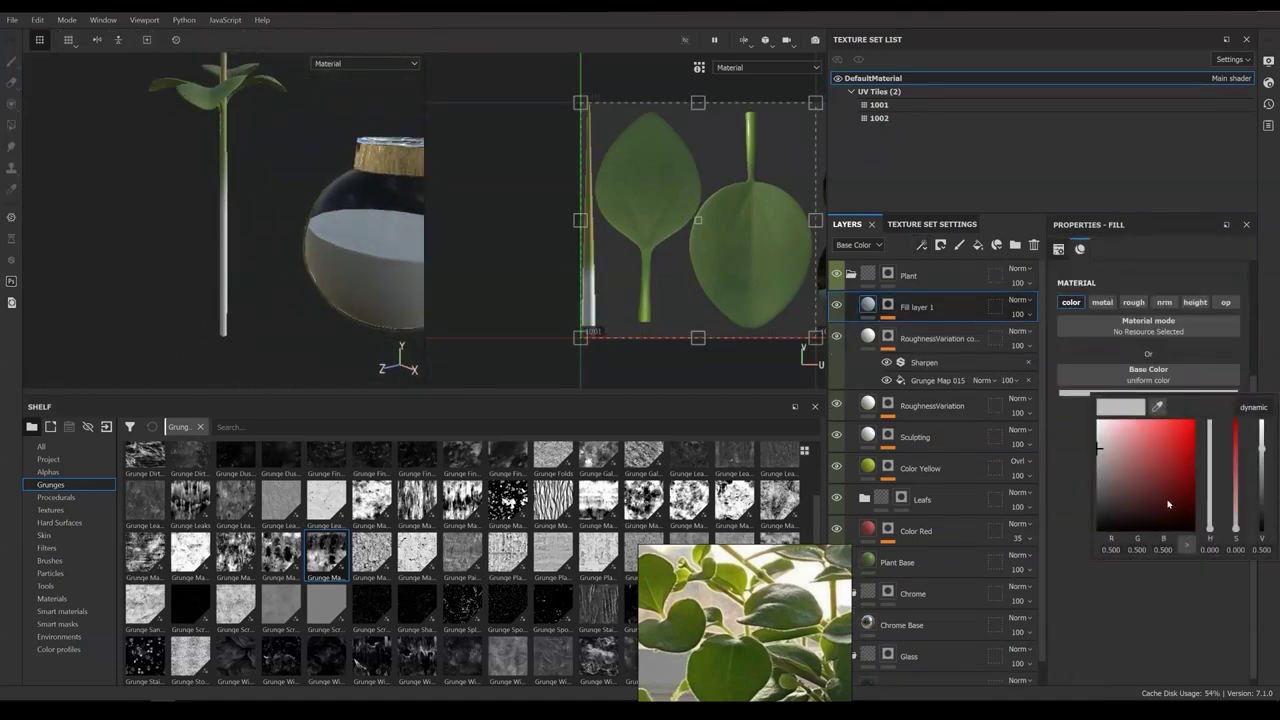
Paint the brown layer's mask, then add a new fill layer affecting only height
left_click(887, 307)
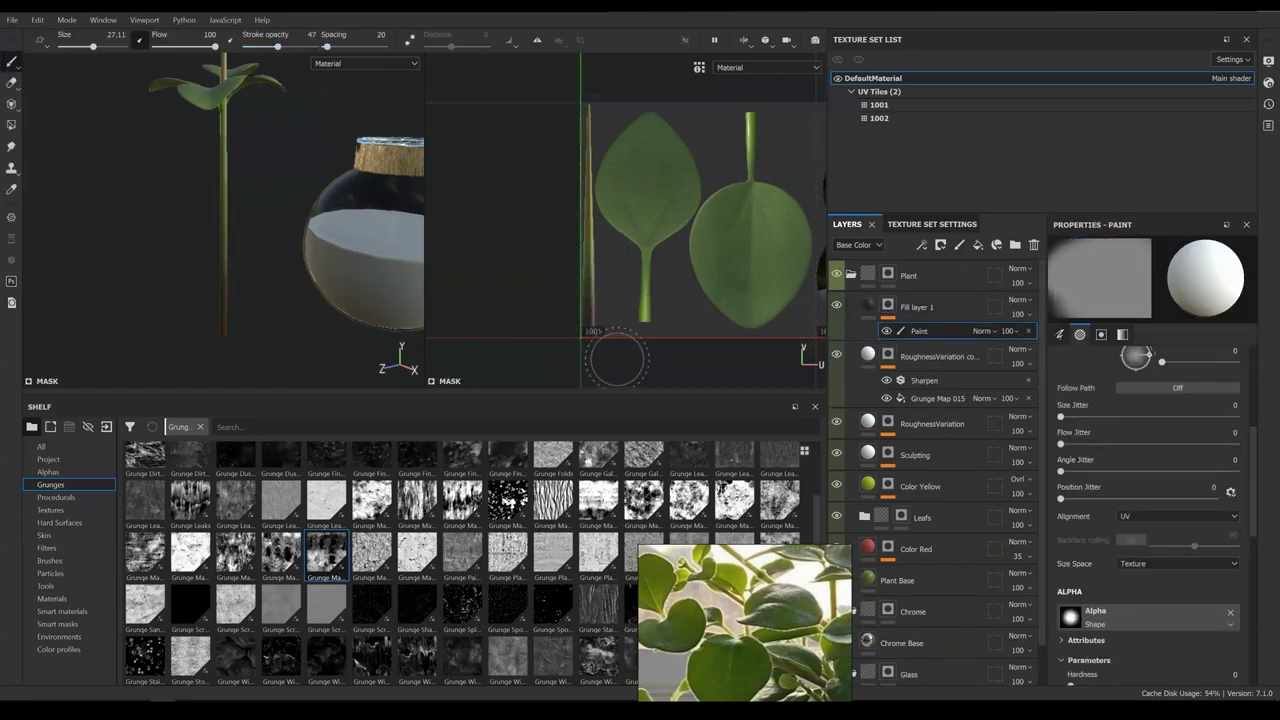
mouse_move(300, 225)
left_mouse_down("alt")
mouse_move(280, 209)
mouse_move(300, 205)
left_mouse_up("alt")
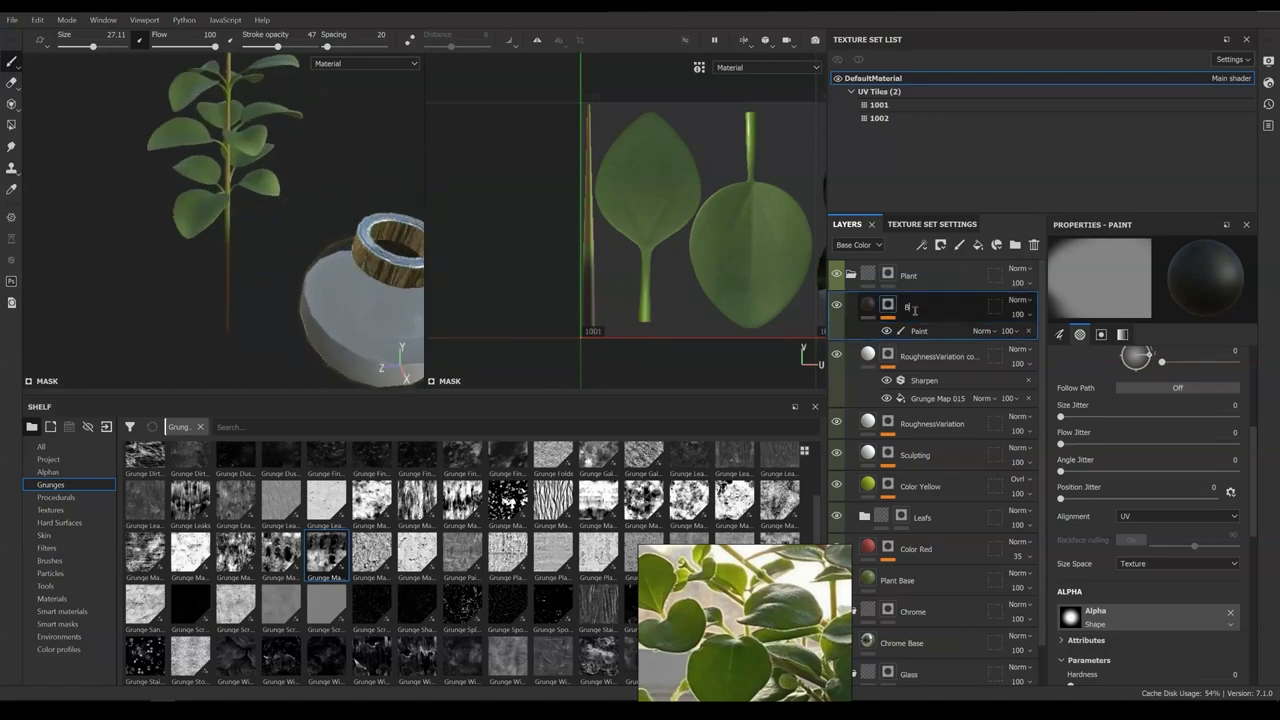
left_click(978, 244)
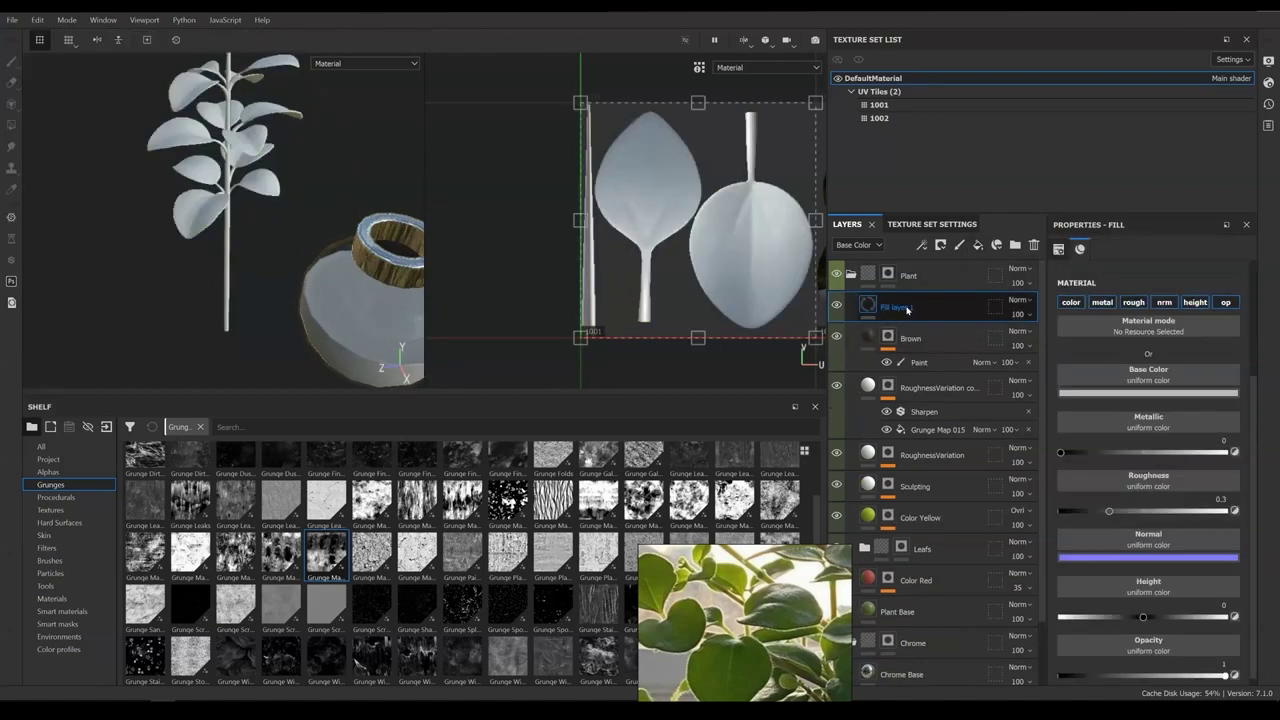
left_click(1195, 302)
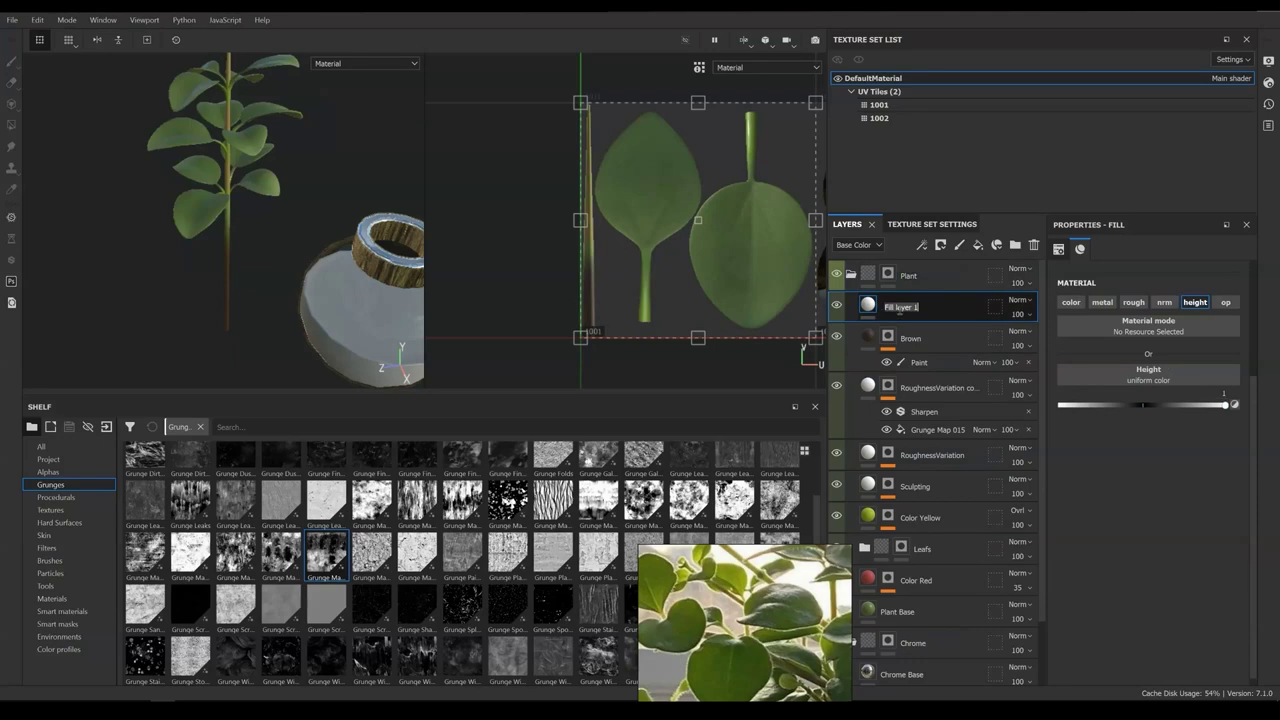
Bring up the procedural textures and inspect the ring bumps along the stem
left_click(56, 497)
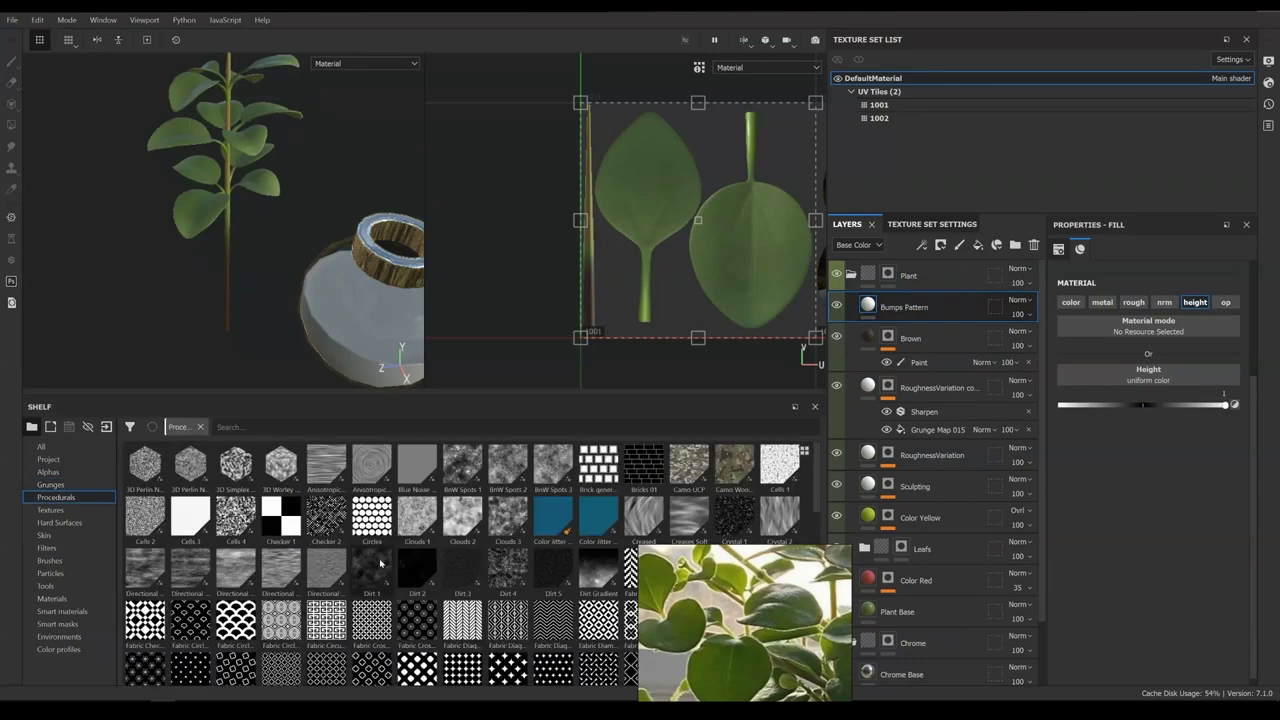
scroll(411, 565, "up", 5)
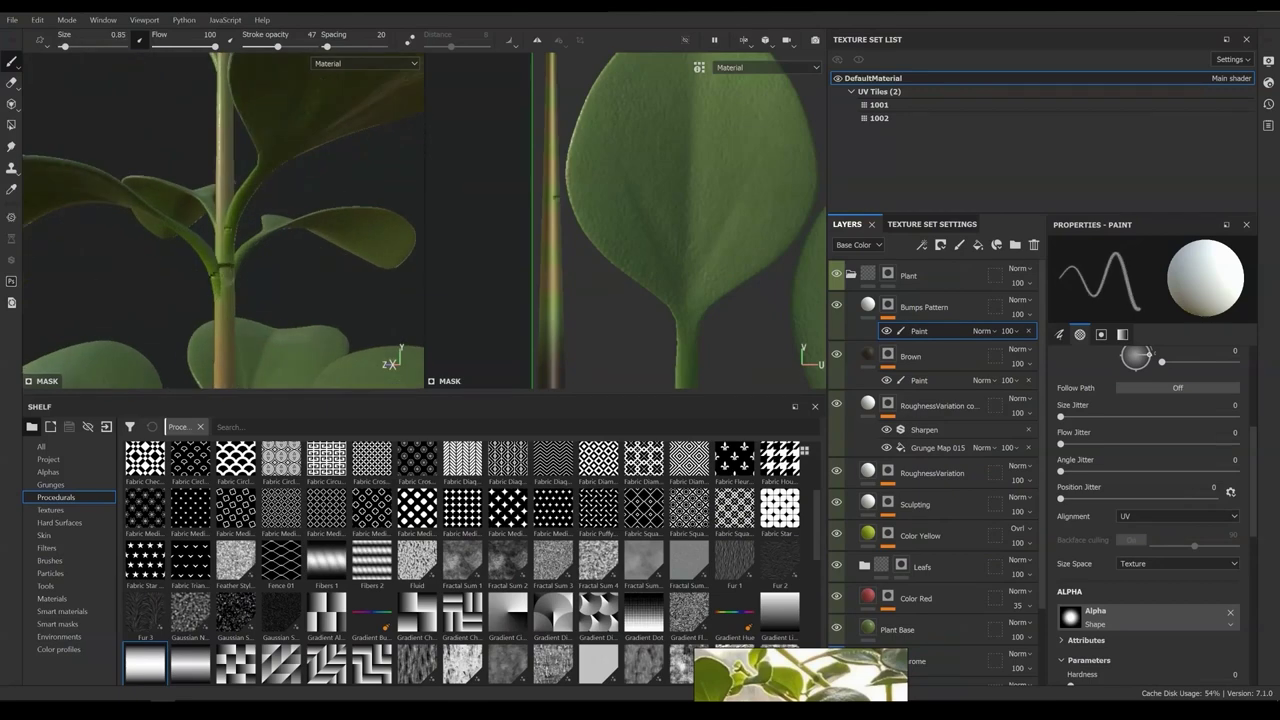
left_click_drag(228, 278, 290, 250, "alt")
scroll(648, 233, "up", 5)
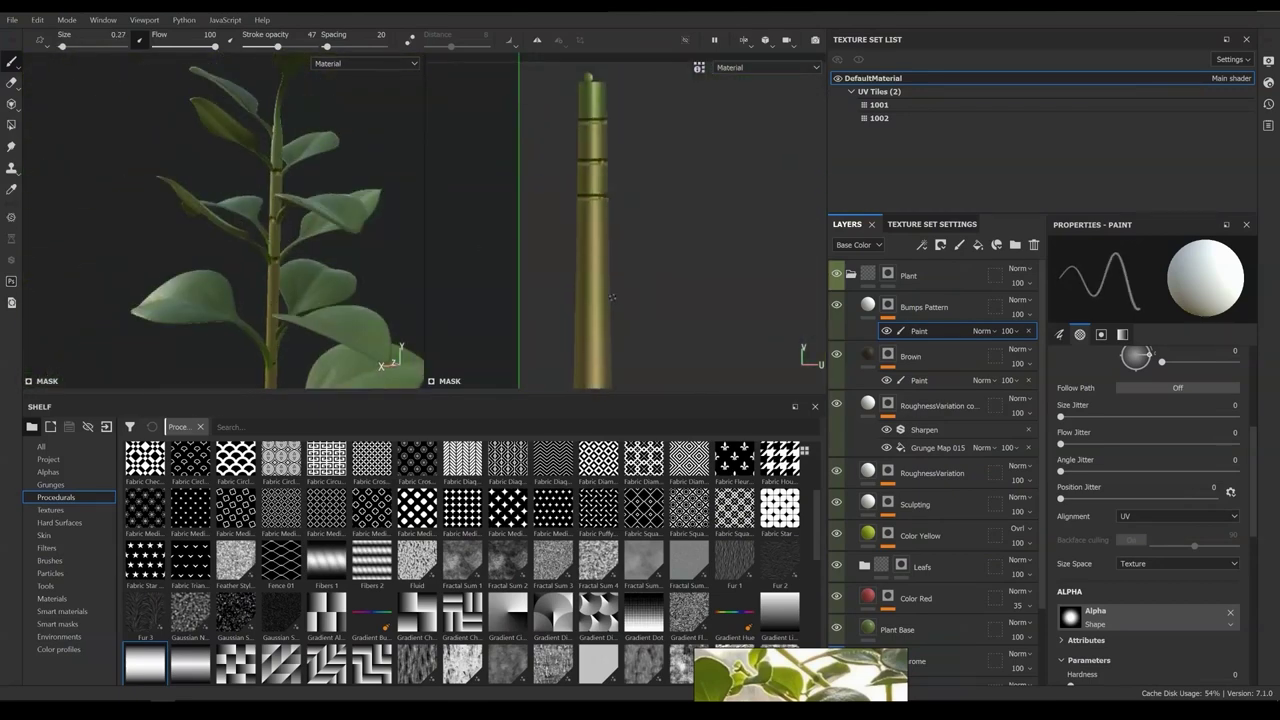
scroll(648, 256, "down", 5)
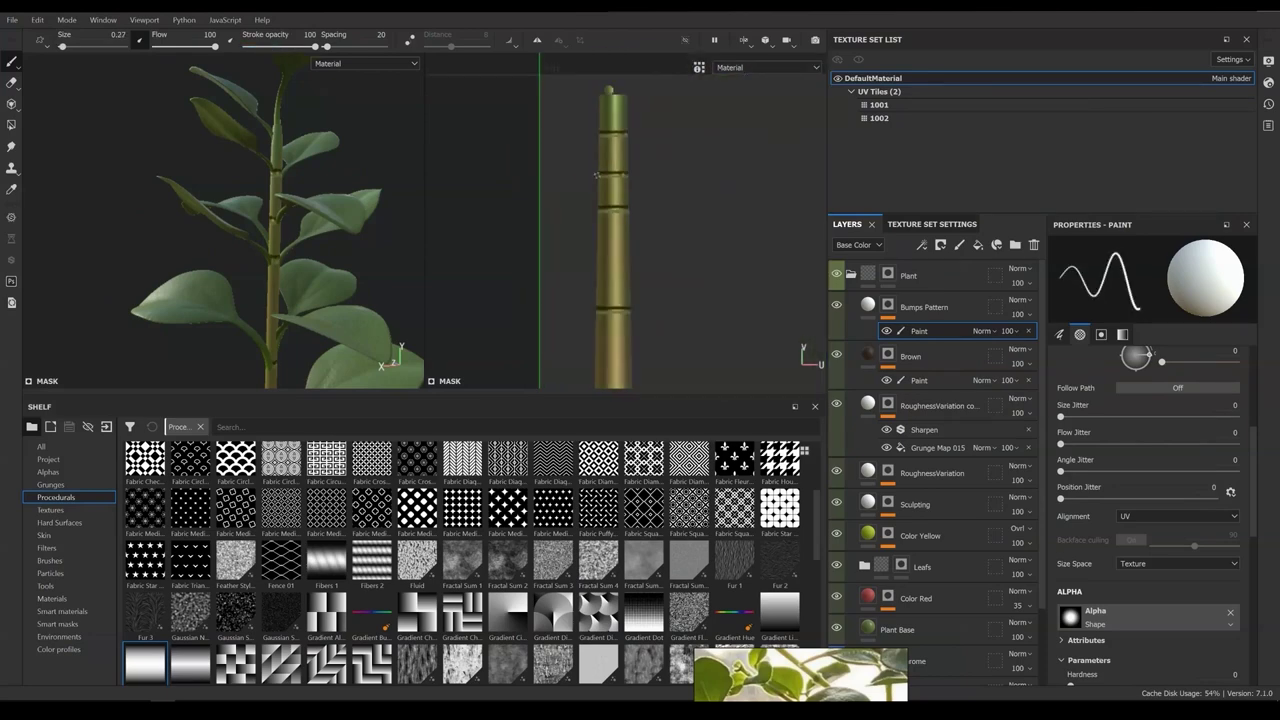
Try Bevel, Blur and Sharpen filters on Bumps Pattern, then remove all three
left_click(940, 245)
left_click(960, 290)
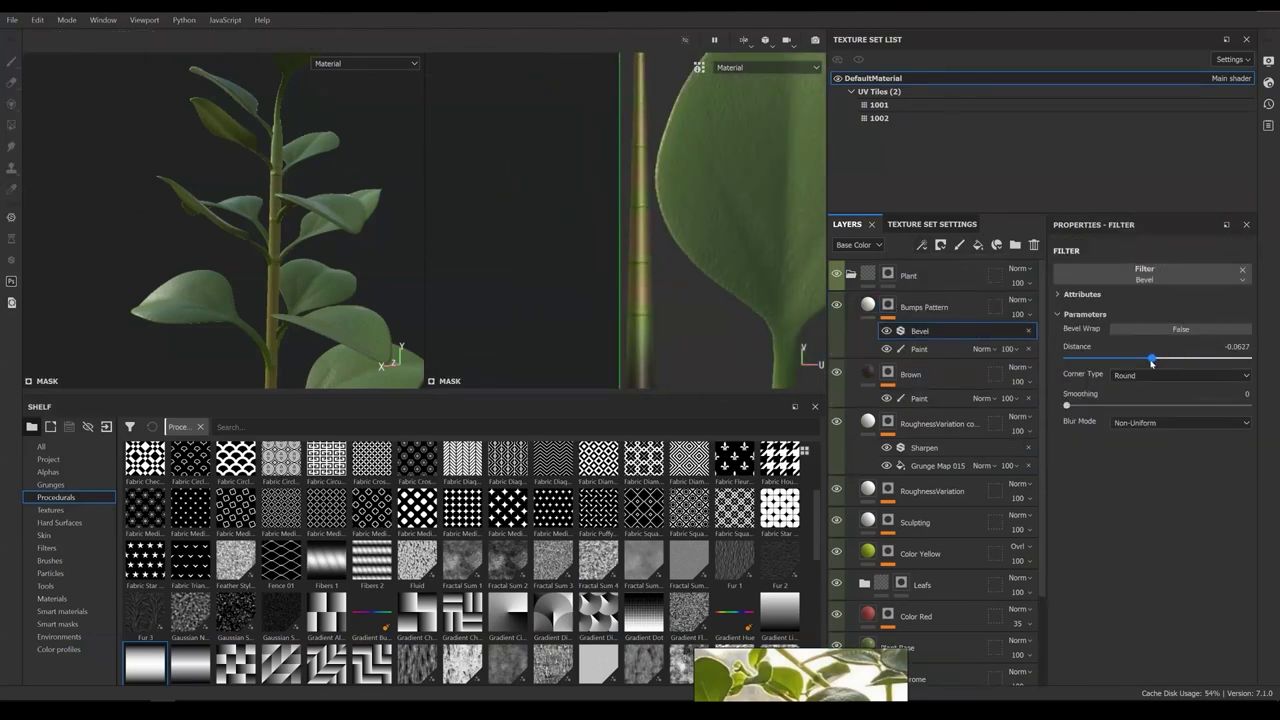
scroll(280, 240, "up", 4)
left_click(940, 245)
left_click(960, 290)
left_click(1144, 272)
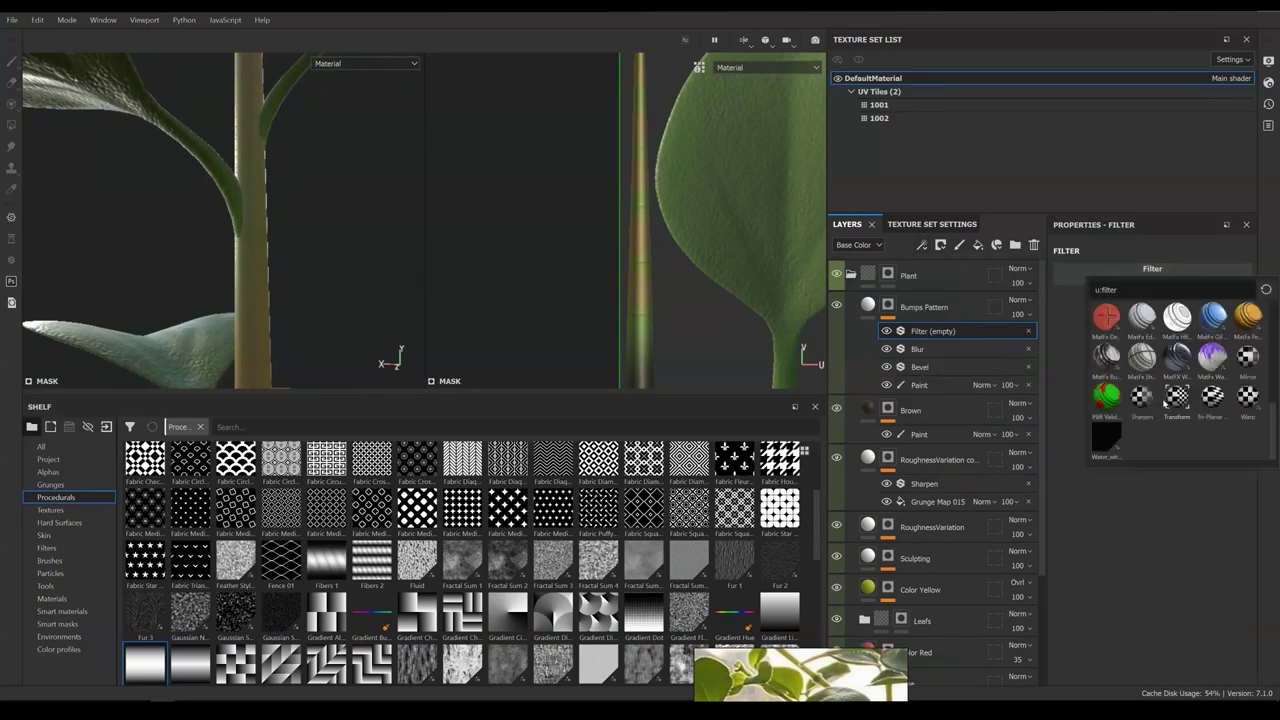
left_click(1195, 308)
right_click(945, 366)
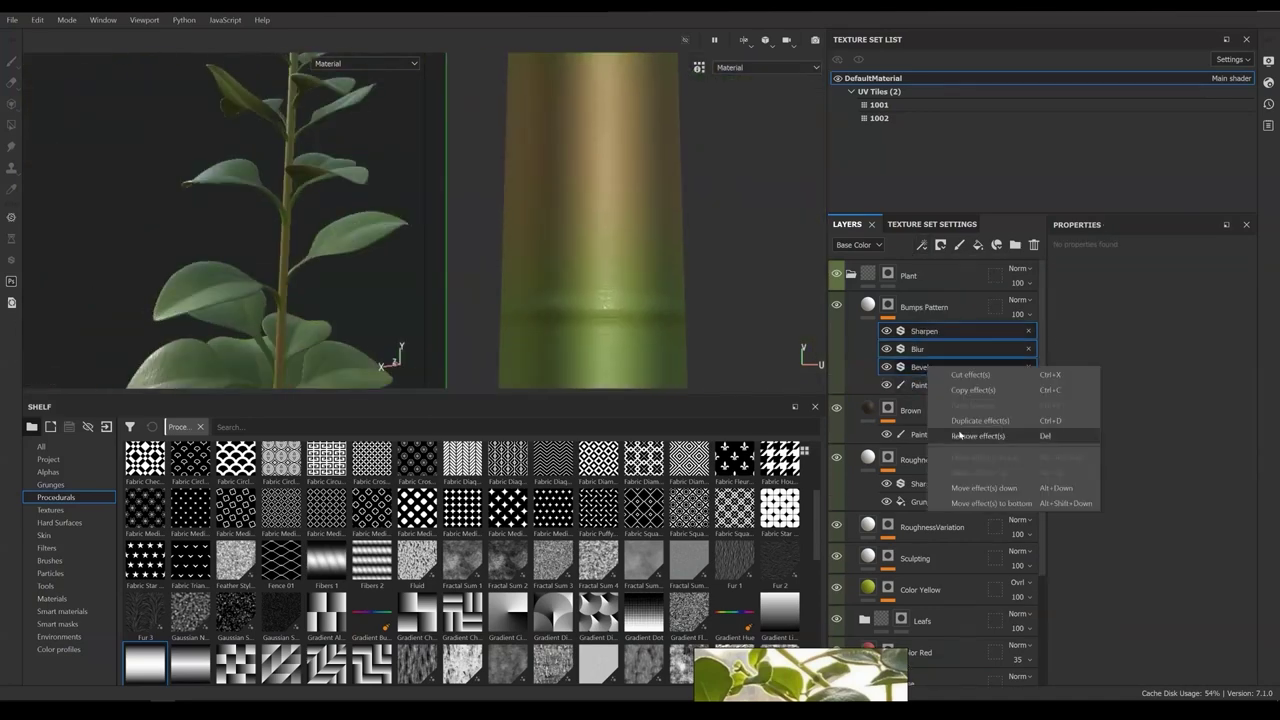
left_click(959, 436)
scroll(653, 160, "down", 5)
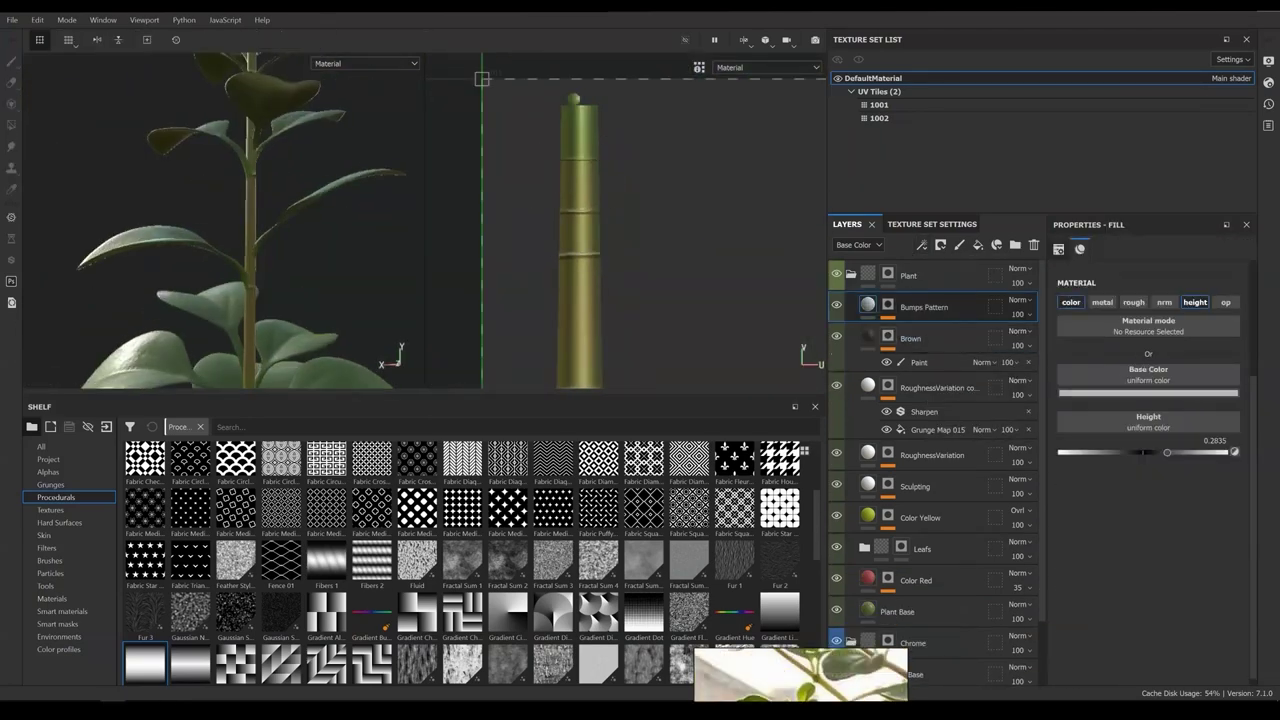
left_click(1148, 375)
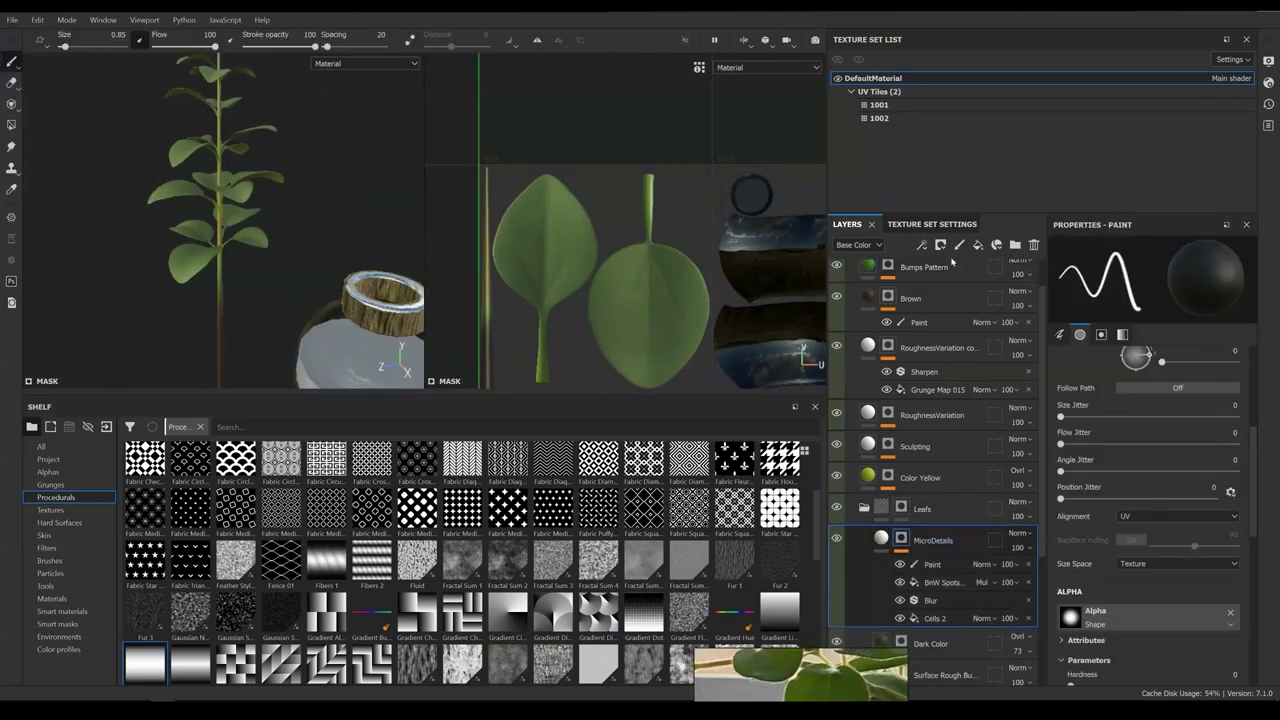
Add a Veins fill layer in Leafs with a black mask, paint a white vein, lower its opacity
left_click(978, 245)
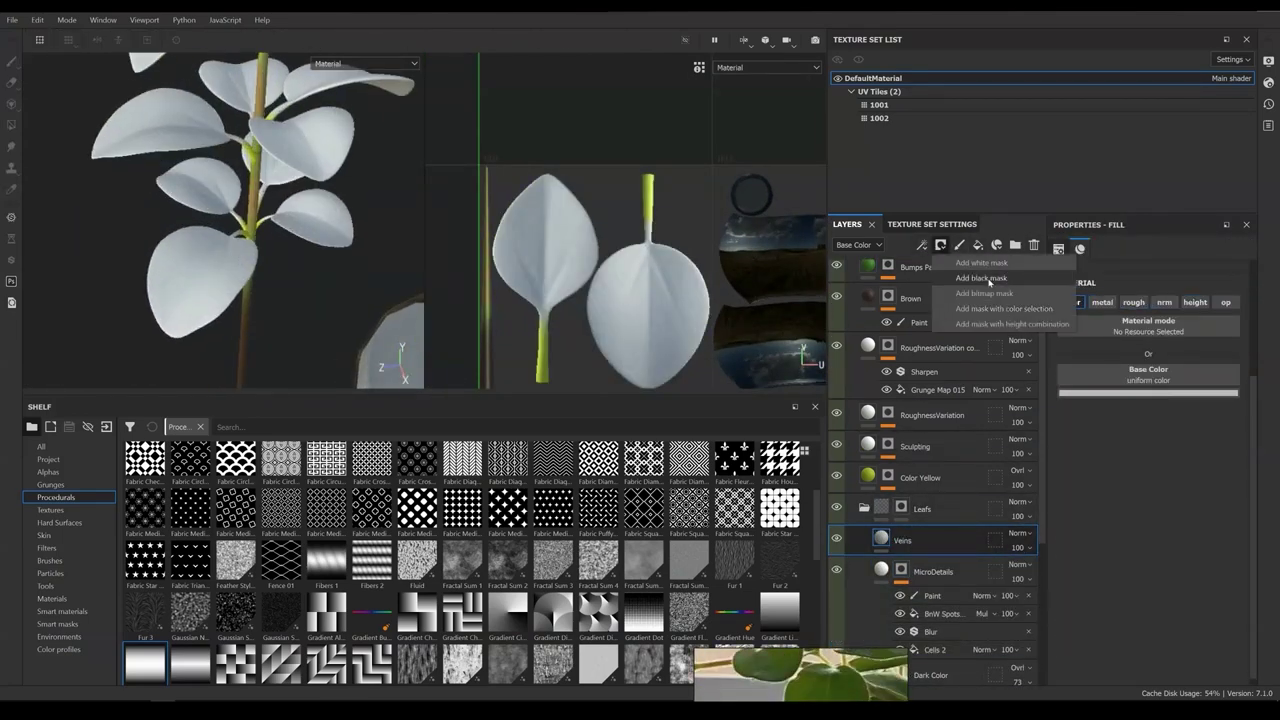
left_click(982, 278)
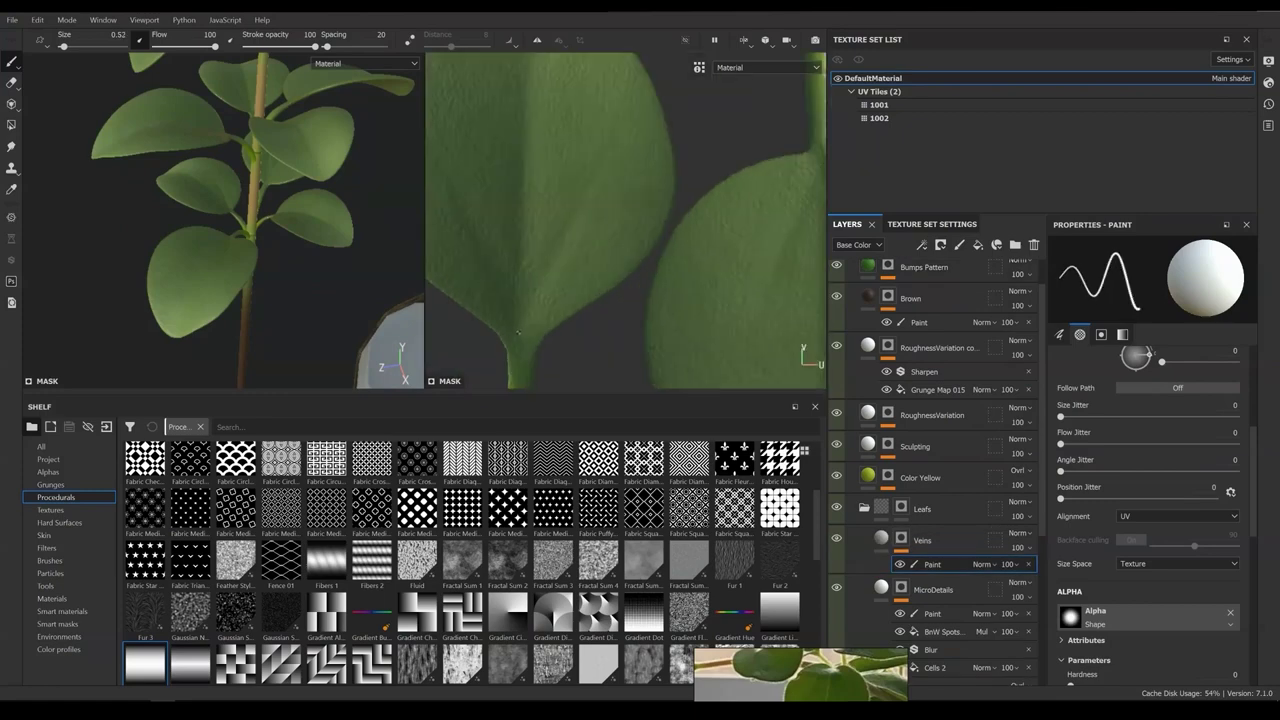
left_click_drag(520, 345, 527, 57)
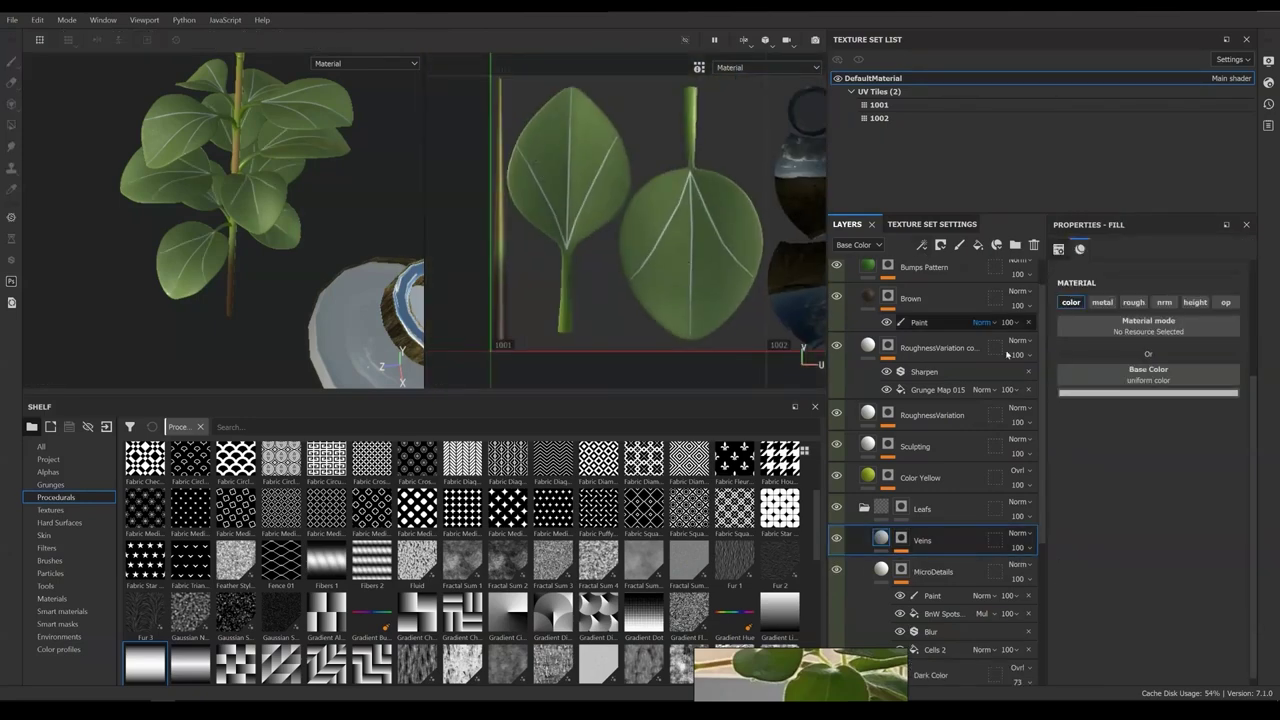
left_click(1150, 393)
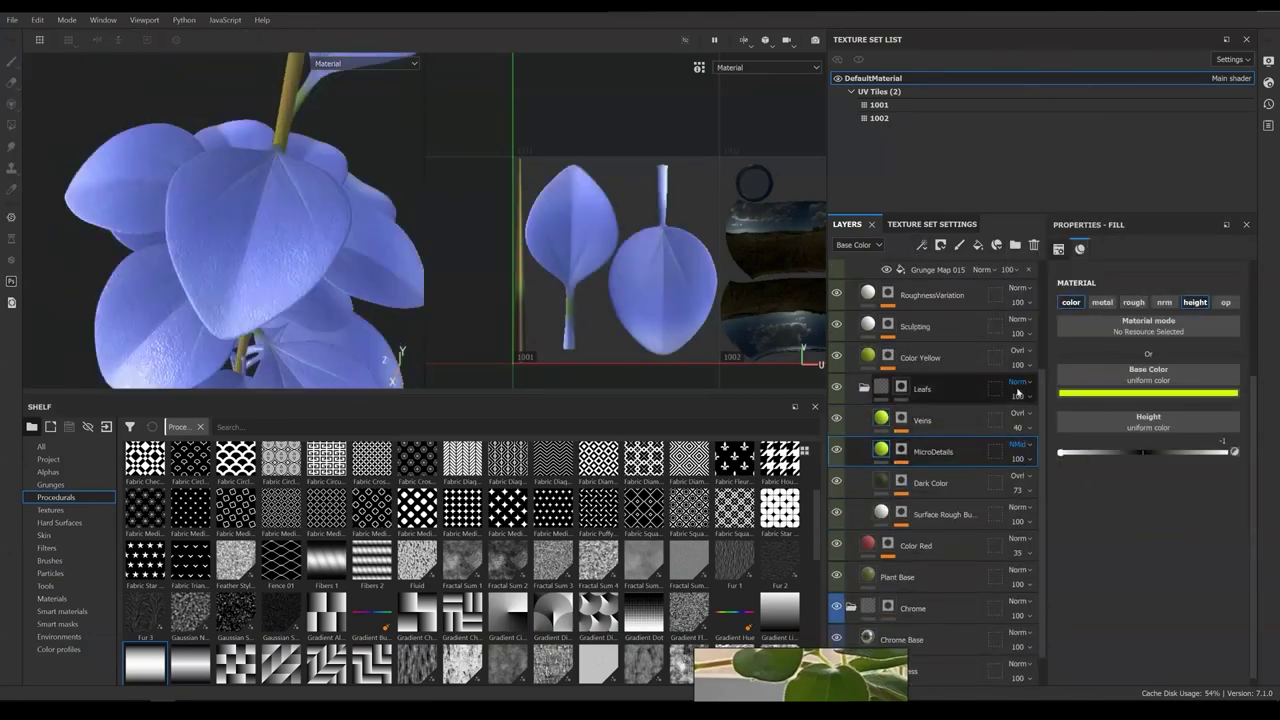
left_click(1018, 458)
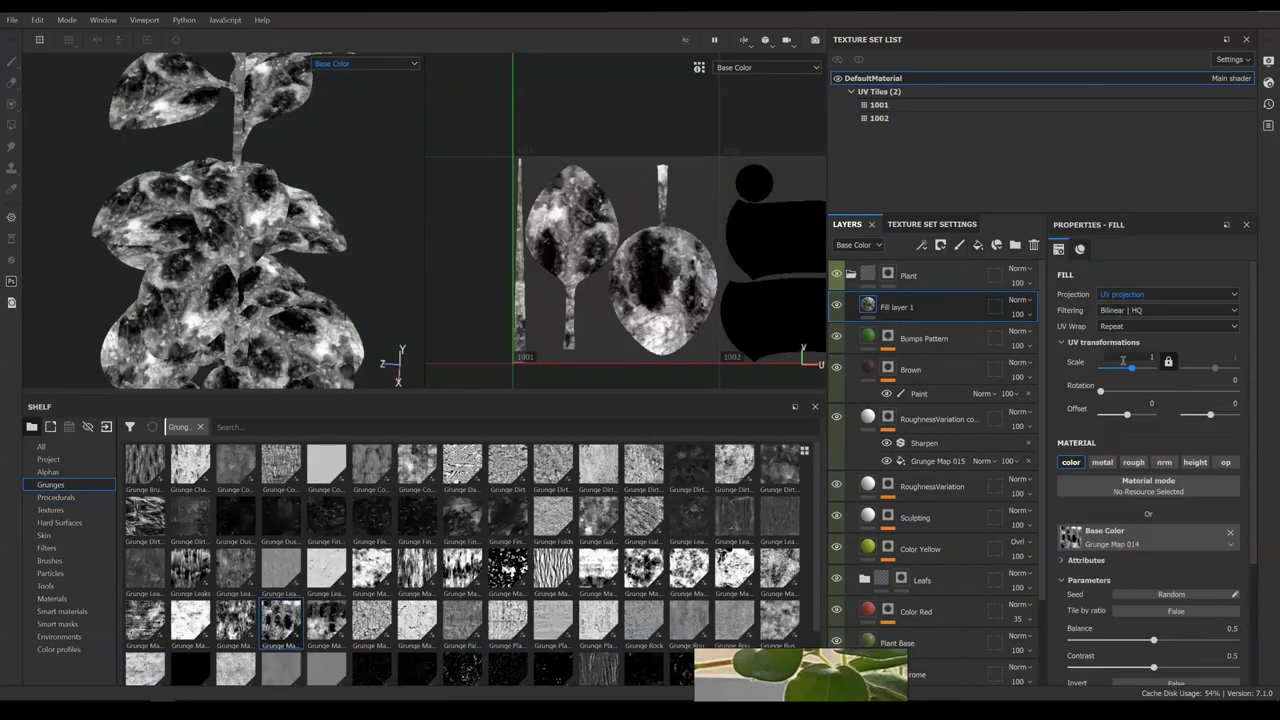
Blend the Grunge Map 014 fill as Overlay and check the roughness and metallic channels
left_click(1017, 301)
left_click(1021, 216)
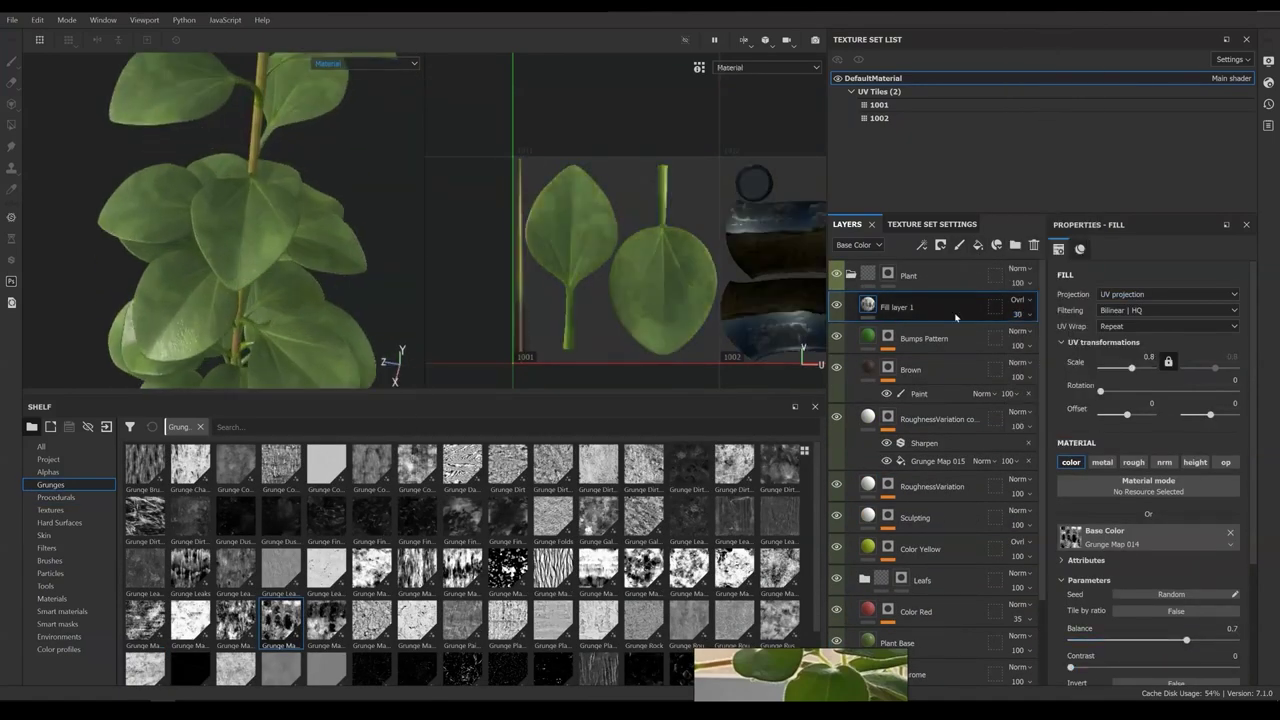
left_click(365, 63)
left_click(339, 122)
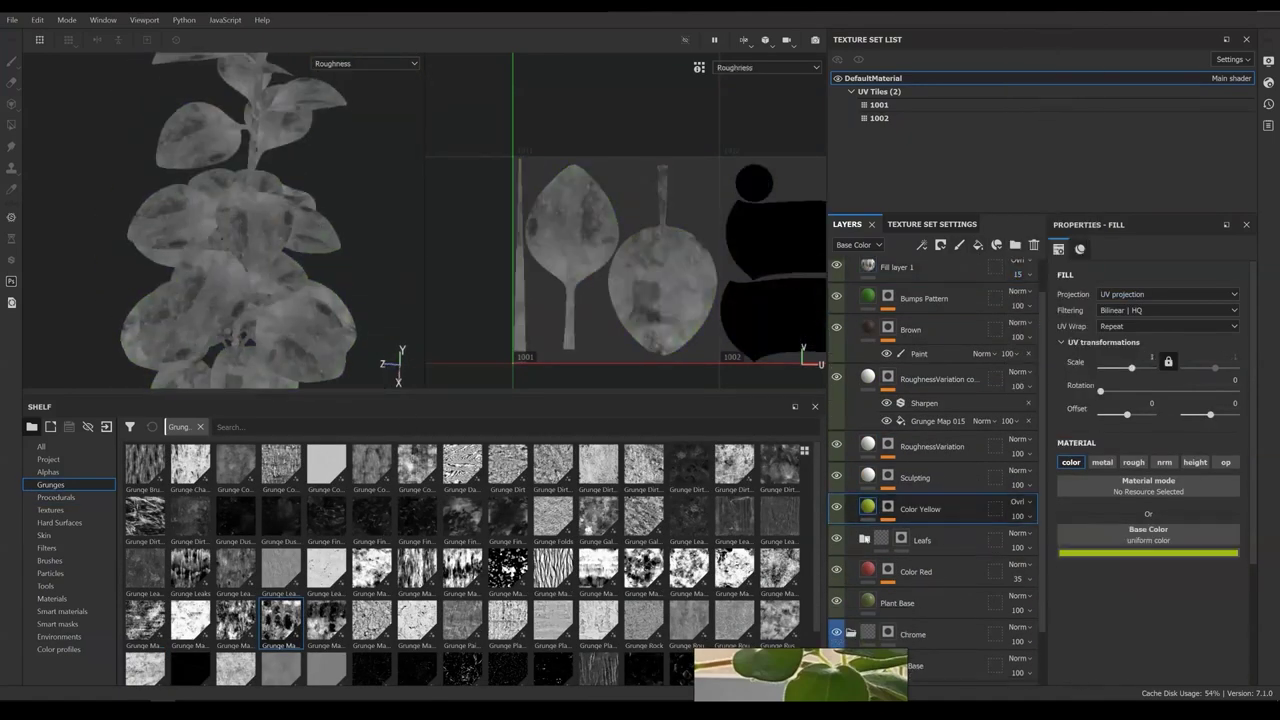
scroll(275, 283, "up", 5)
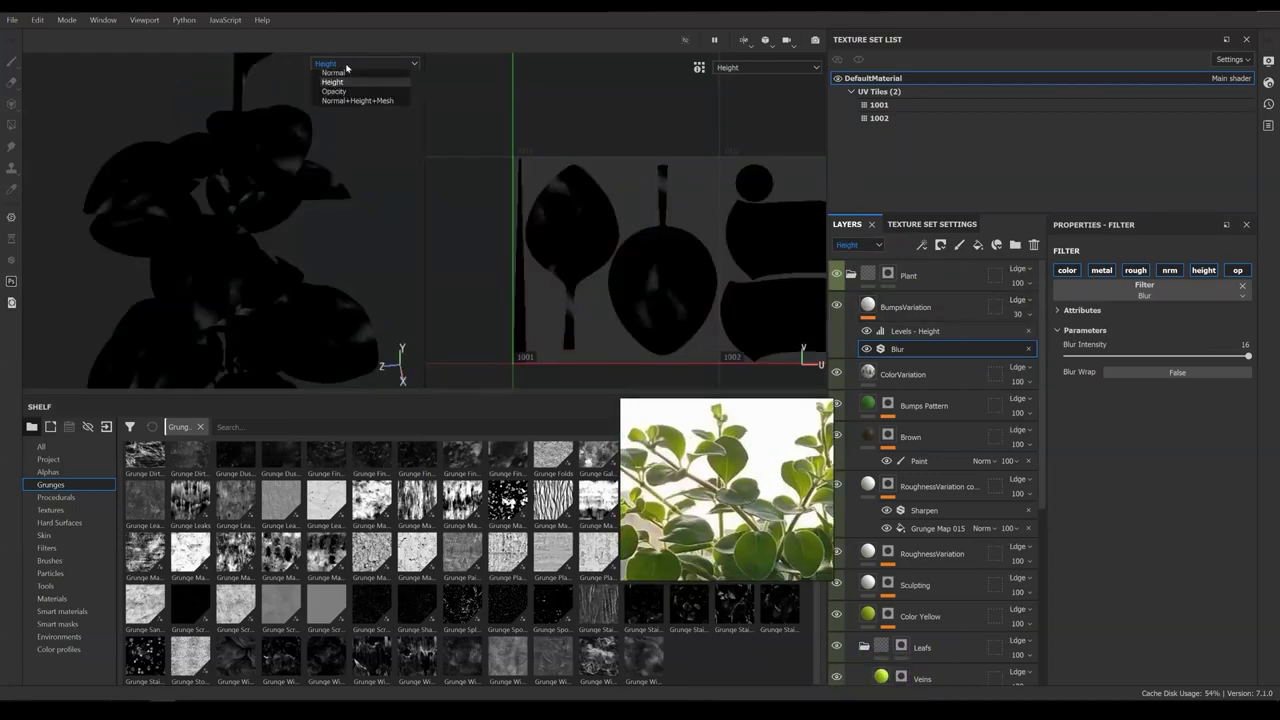
left_click(328, 83)
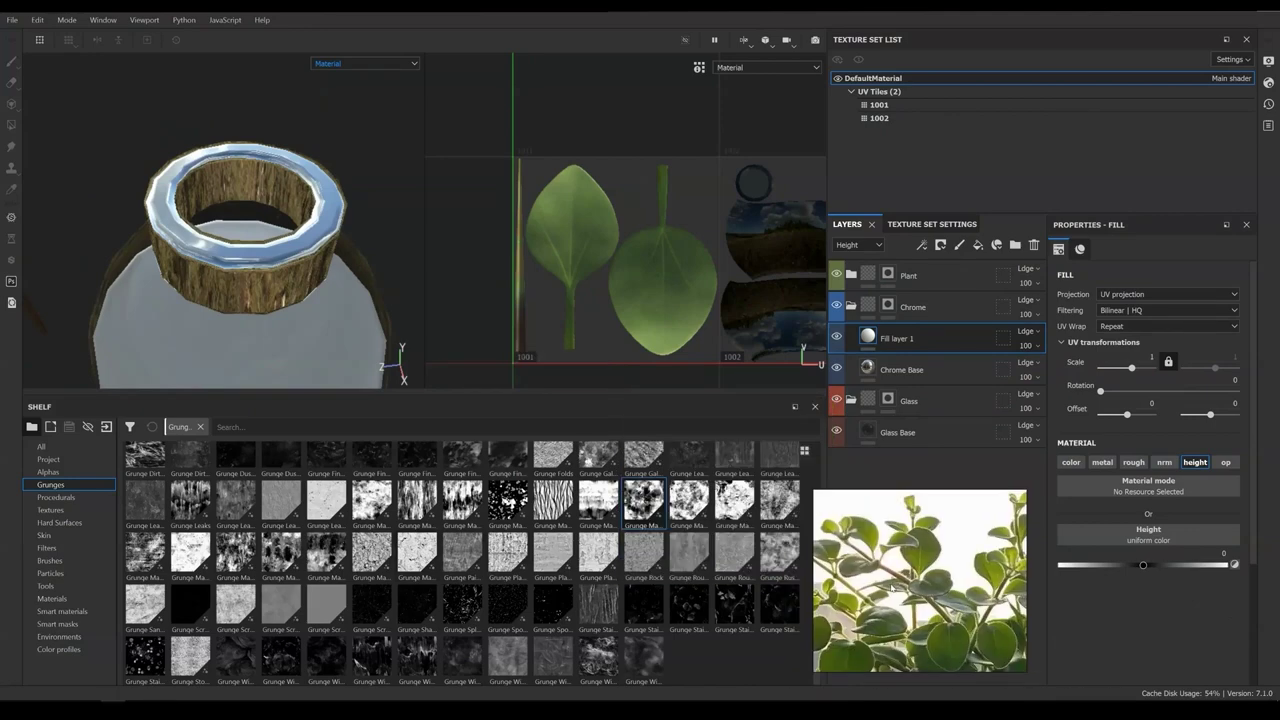
left_click(56, 497)
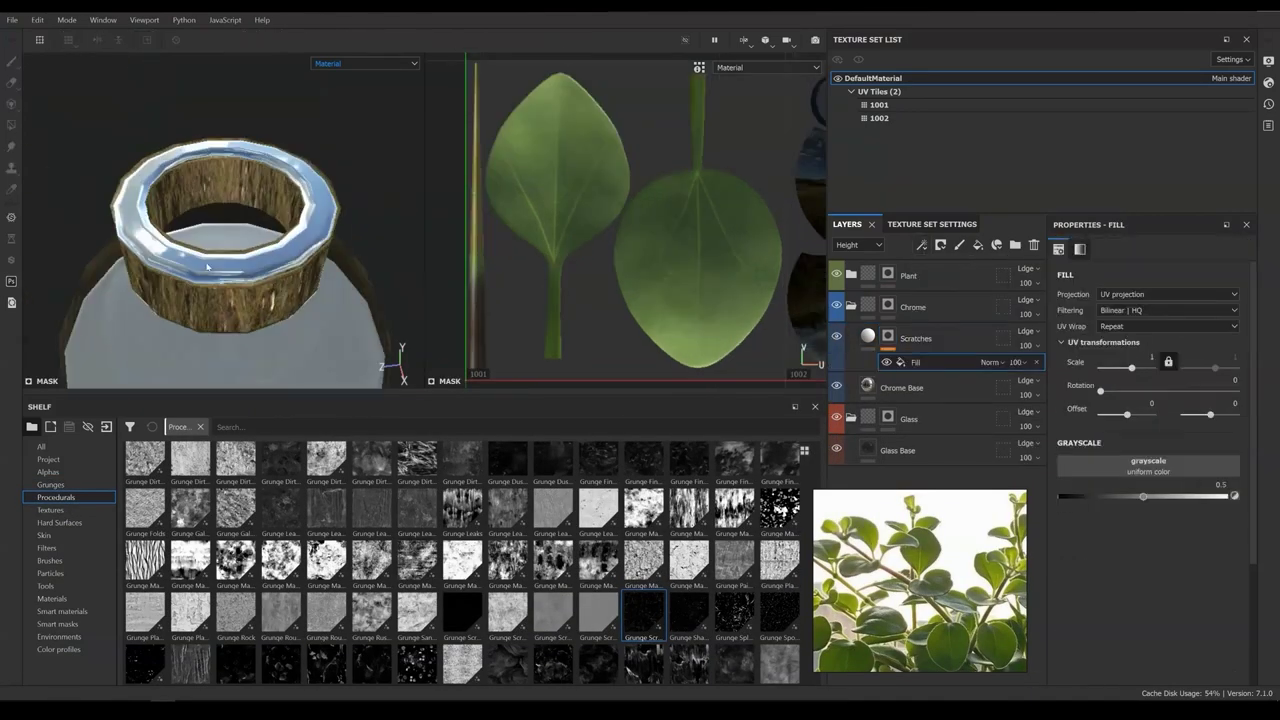
Set the Scratches layer's blend mode to Multiply and return to the base colour view
scroll(1112, 538, "down", 1)
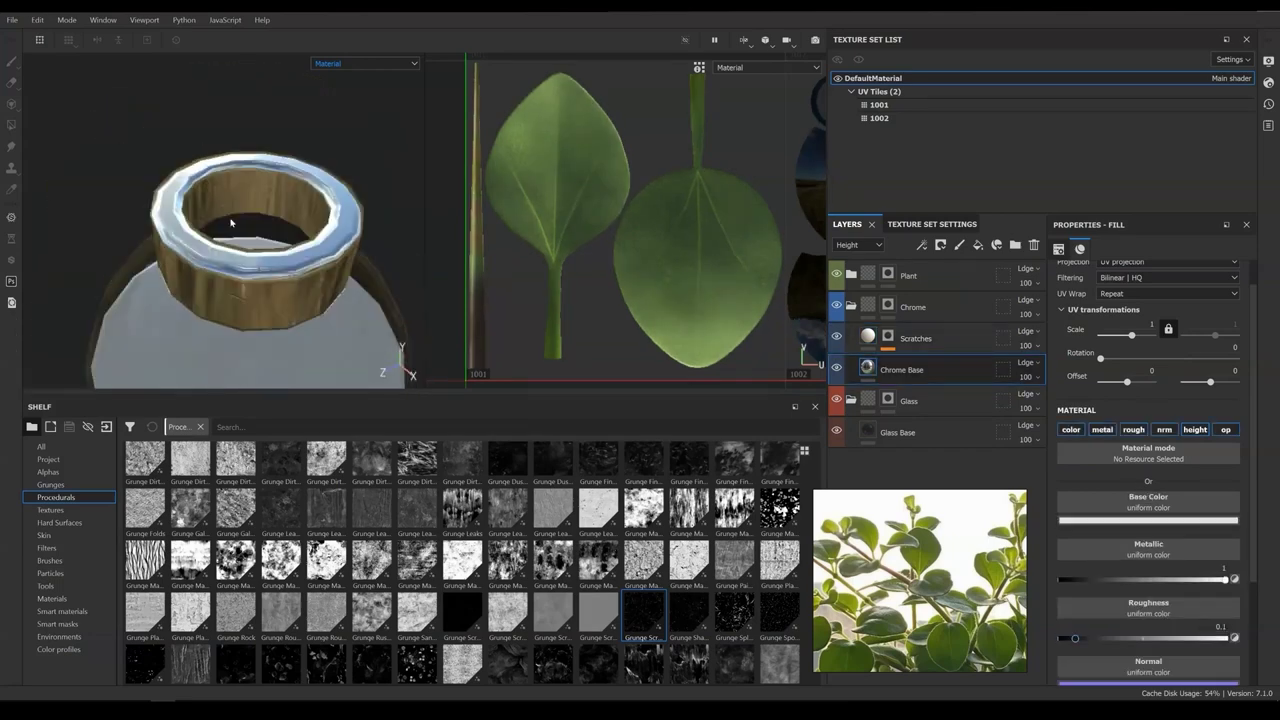
left_click(1025, 331)
left_click(1010, 352)
key("c")
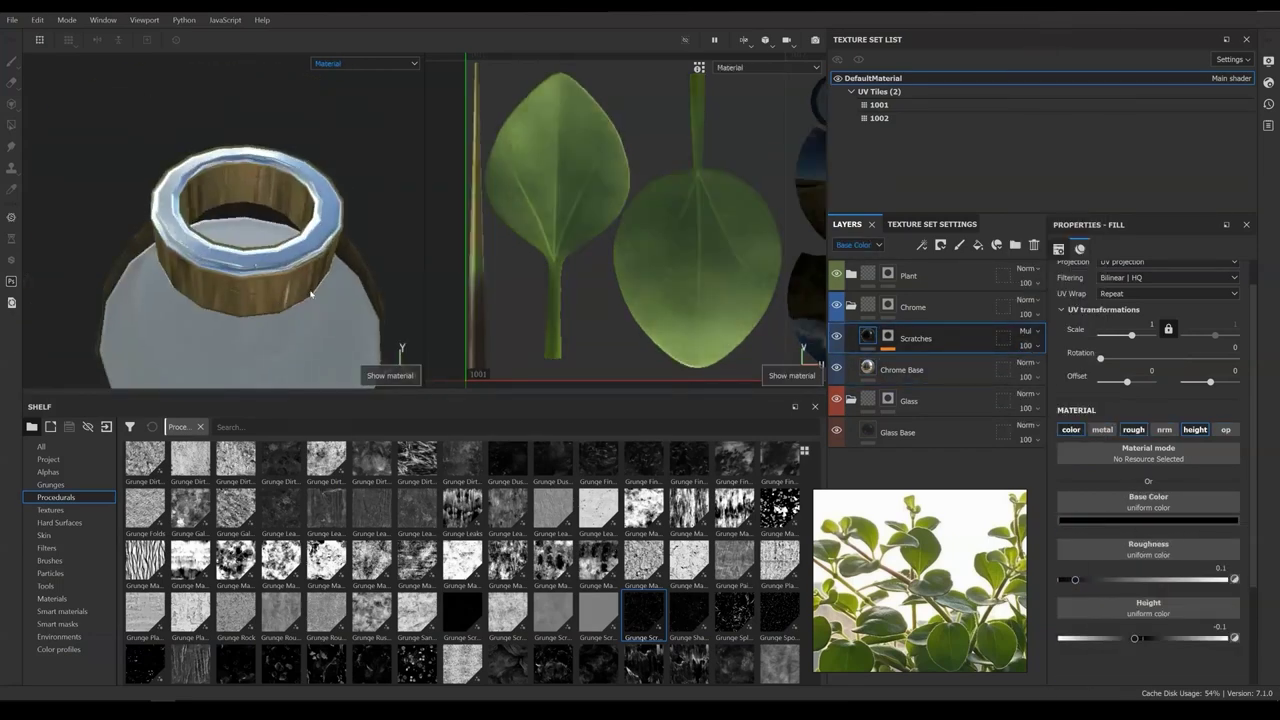
Add a roughness-variation fill, adjust its levels, and project the grunge spherically onto the jar
left_click(940, 245)
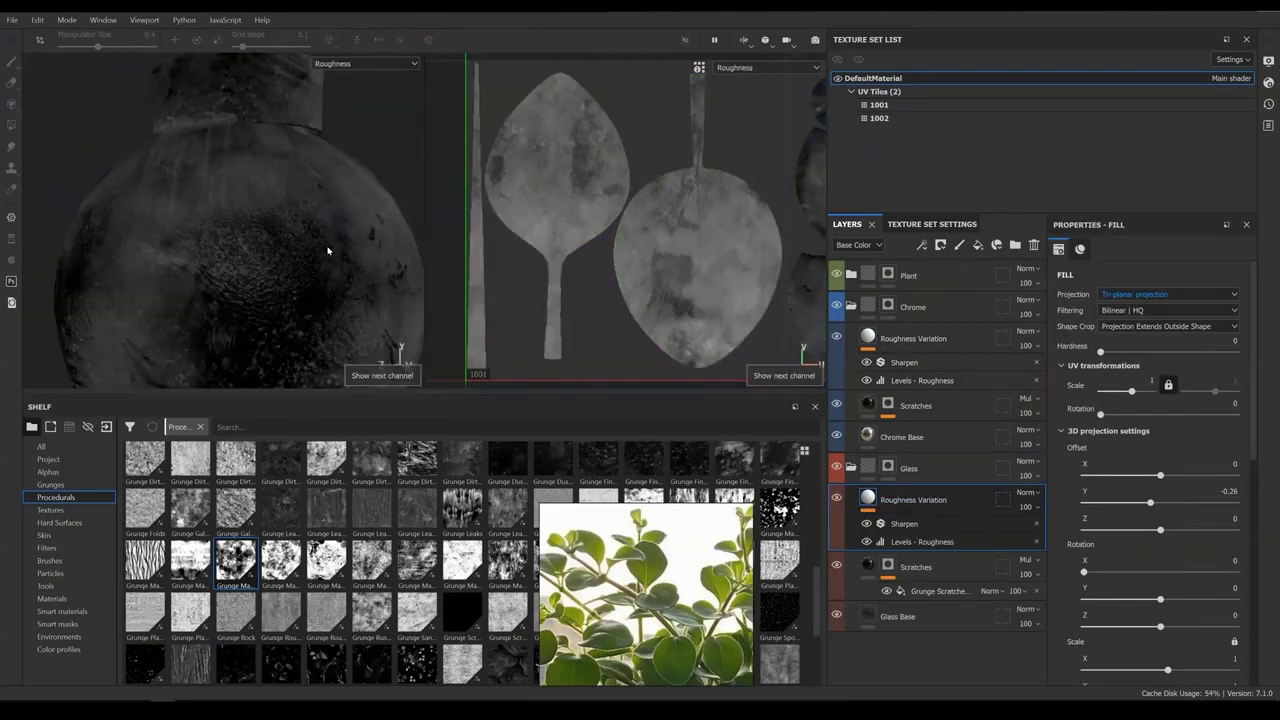
left_click(922, 541)
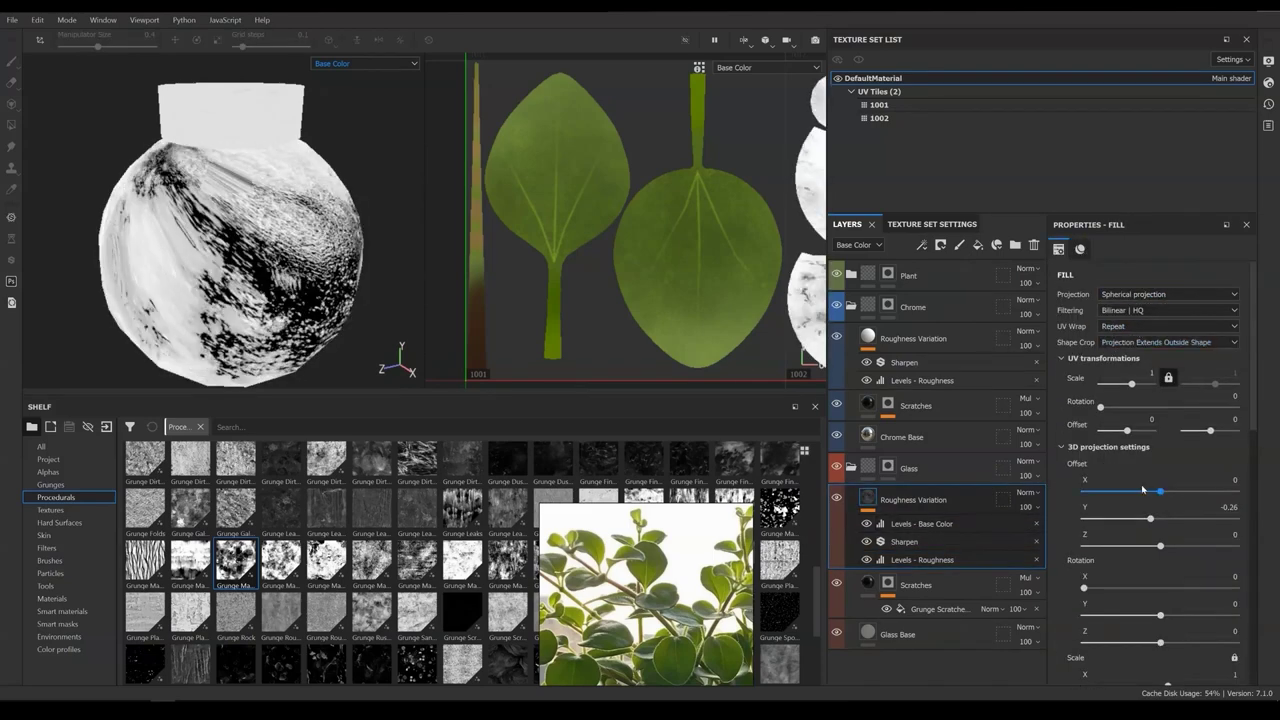
left_click(1168, 294)
left_click(1128, 300)
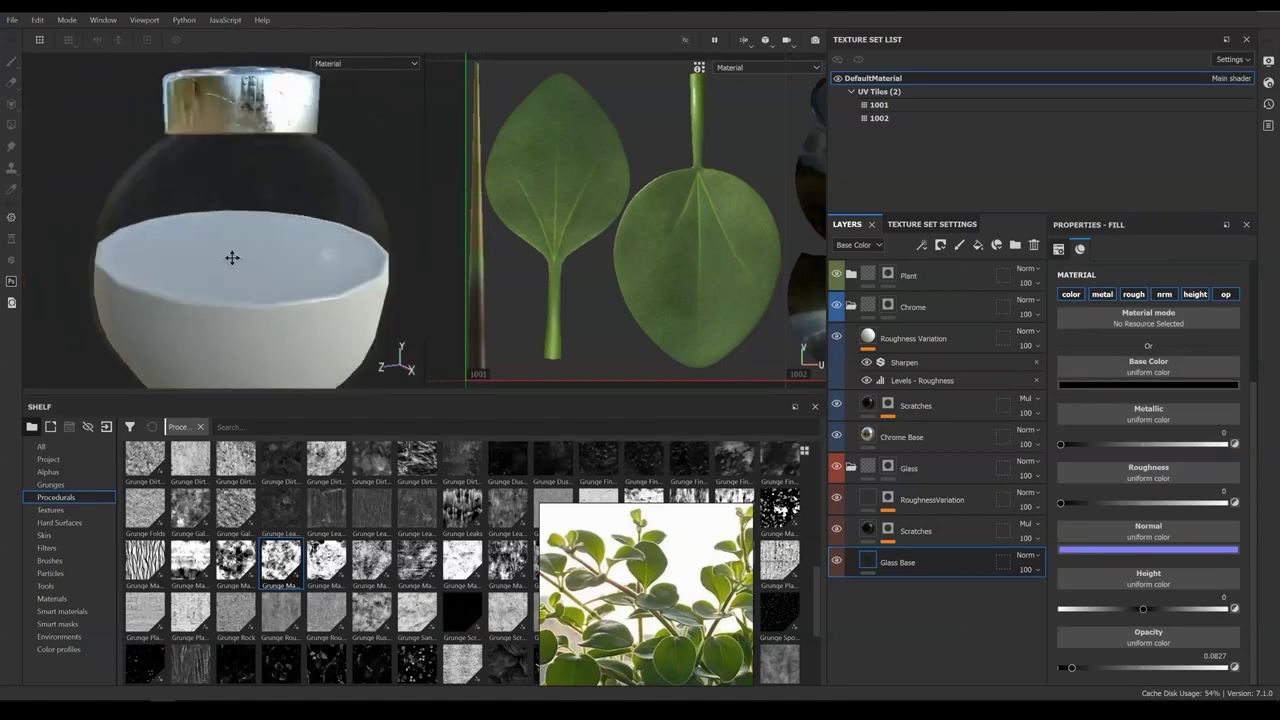
Zoom the viewport out to see the whole scene with the black Glass Base
scroll(232, 258, "down", 5)
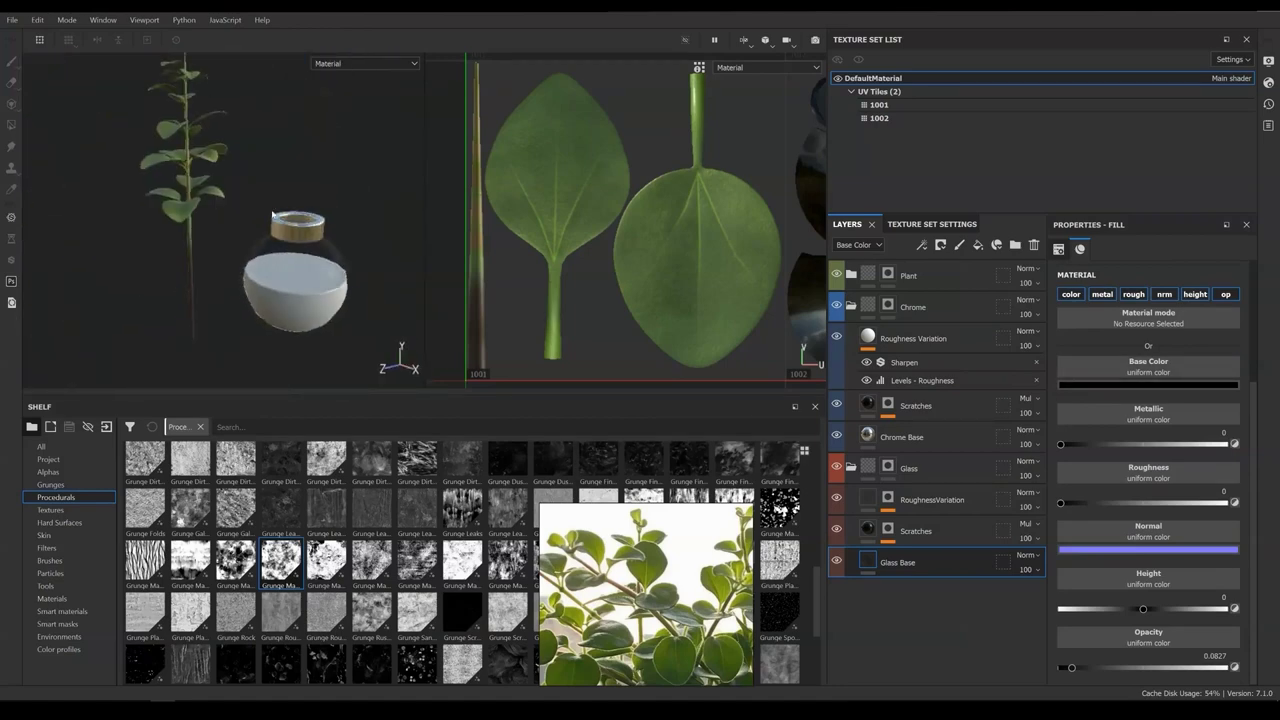